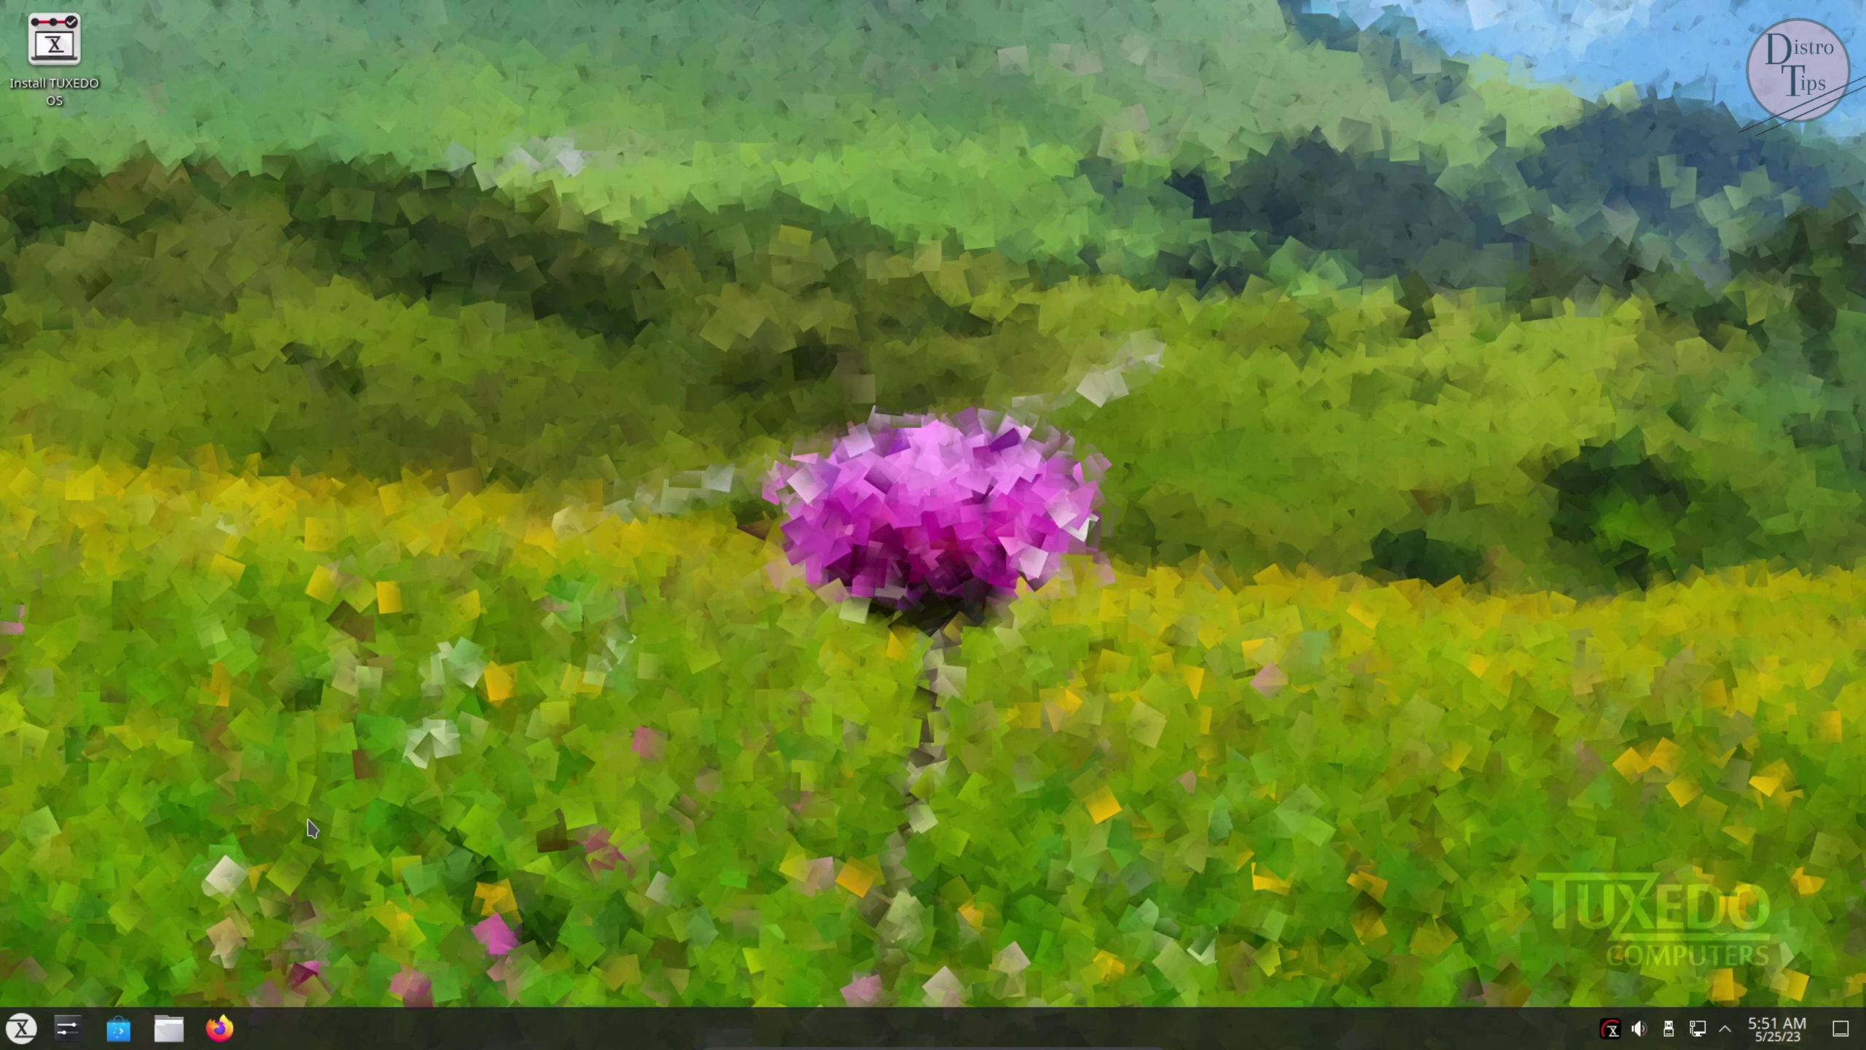
Enlarge the application launcher and open System Settings from its favorites
click(22, 1029)
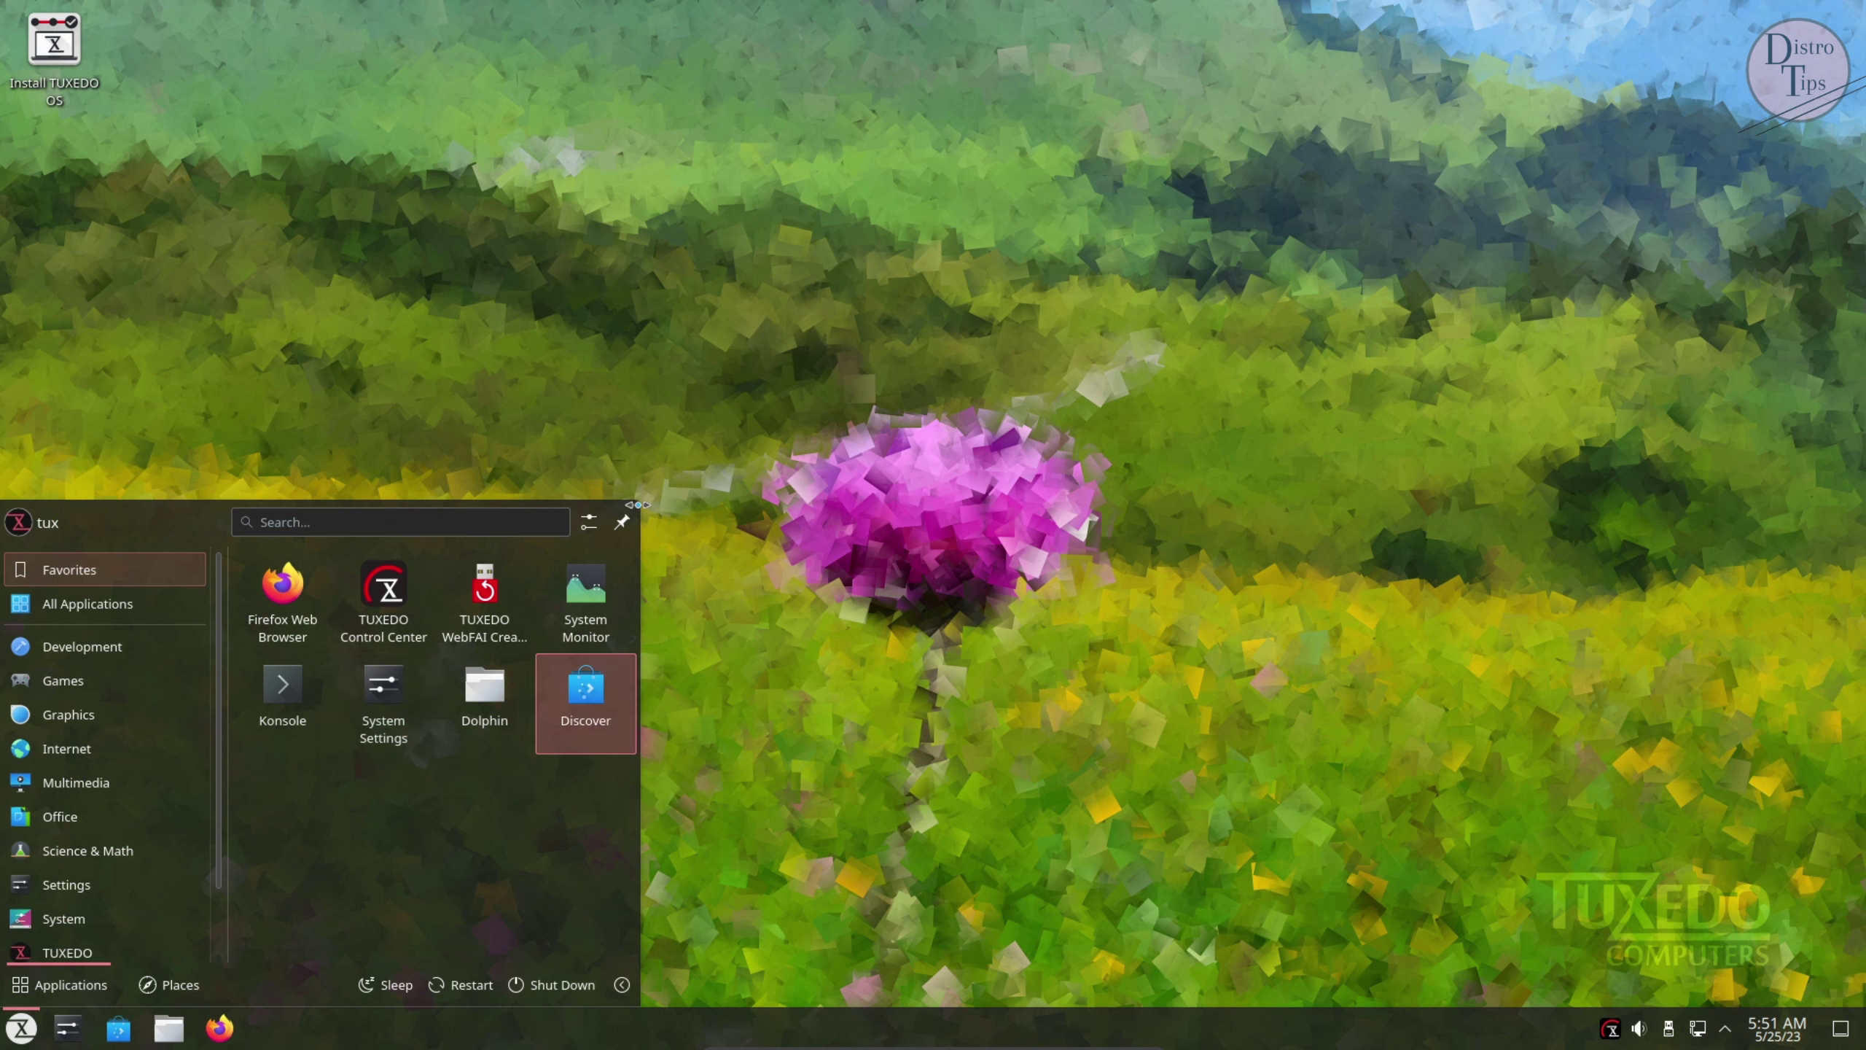
drag(638, 501, 961, 388)
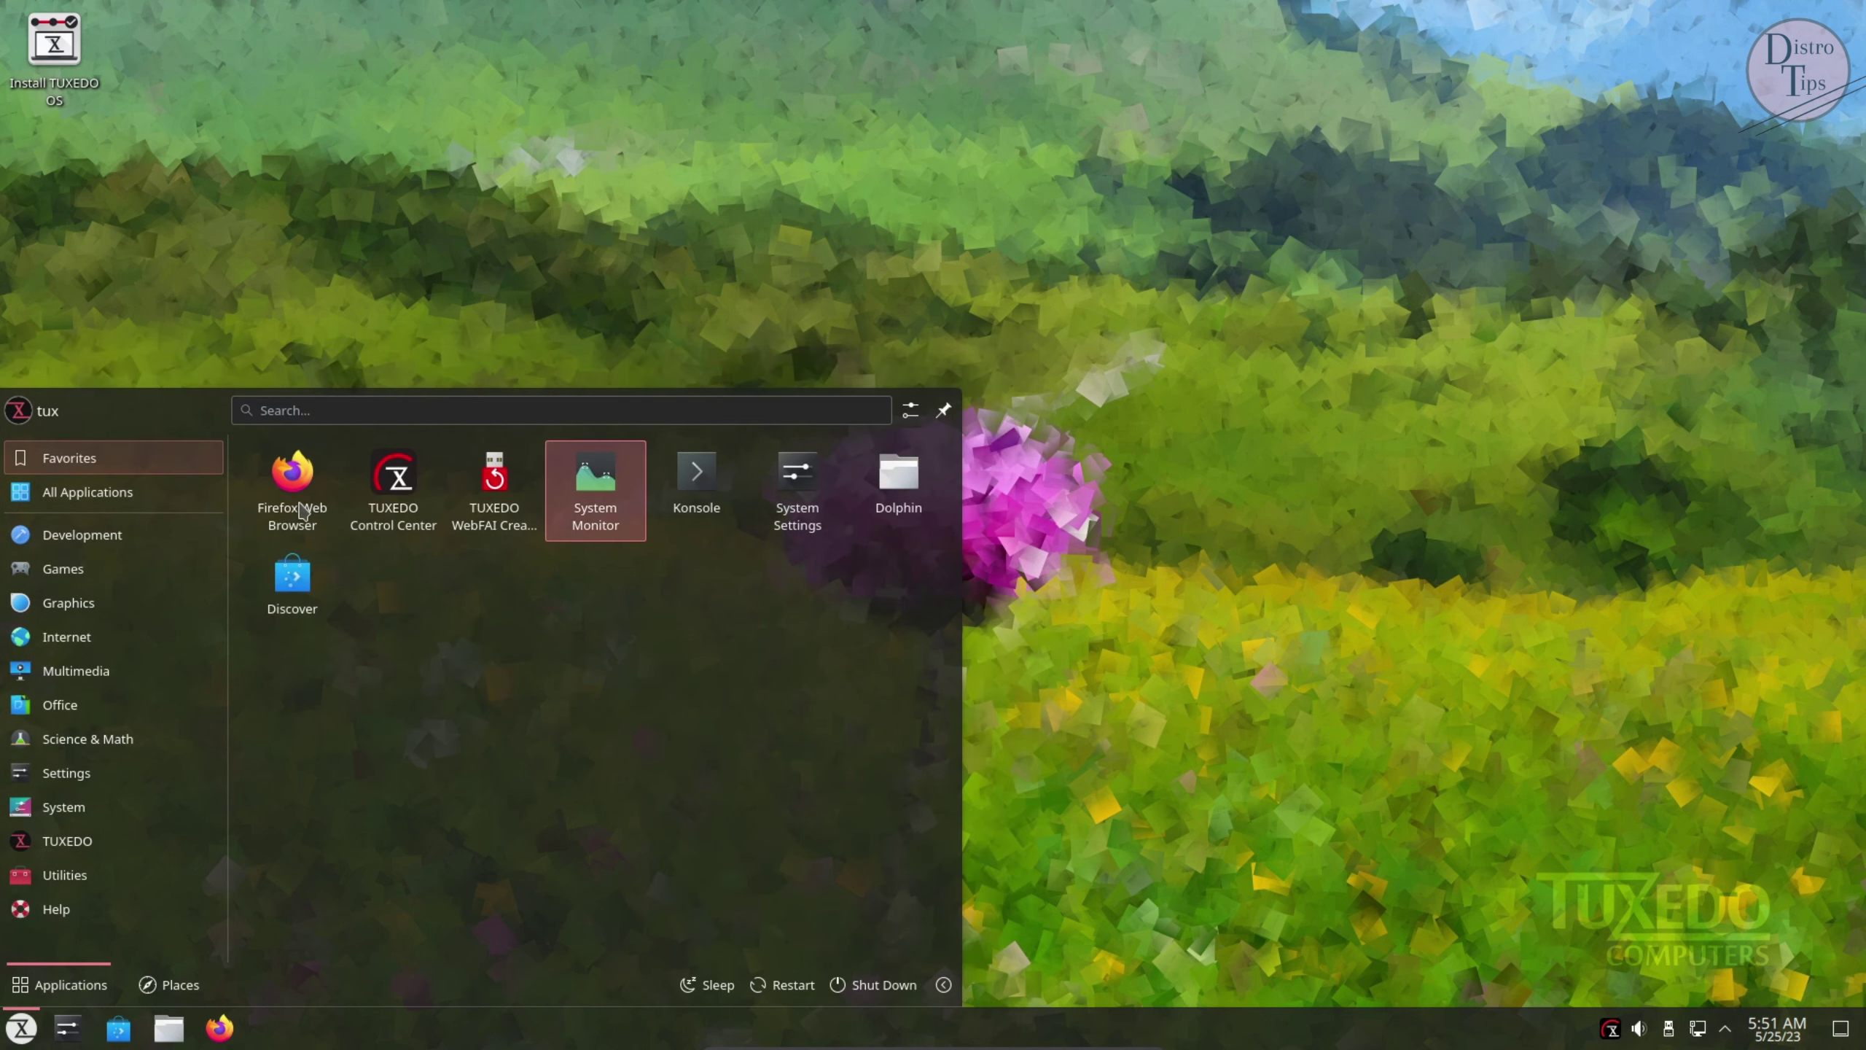
click(825, 482)
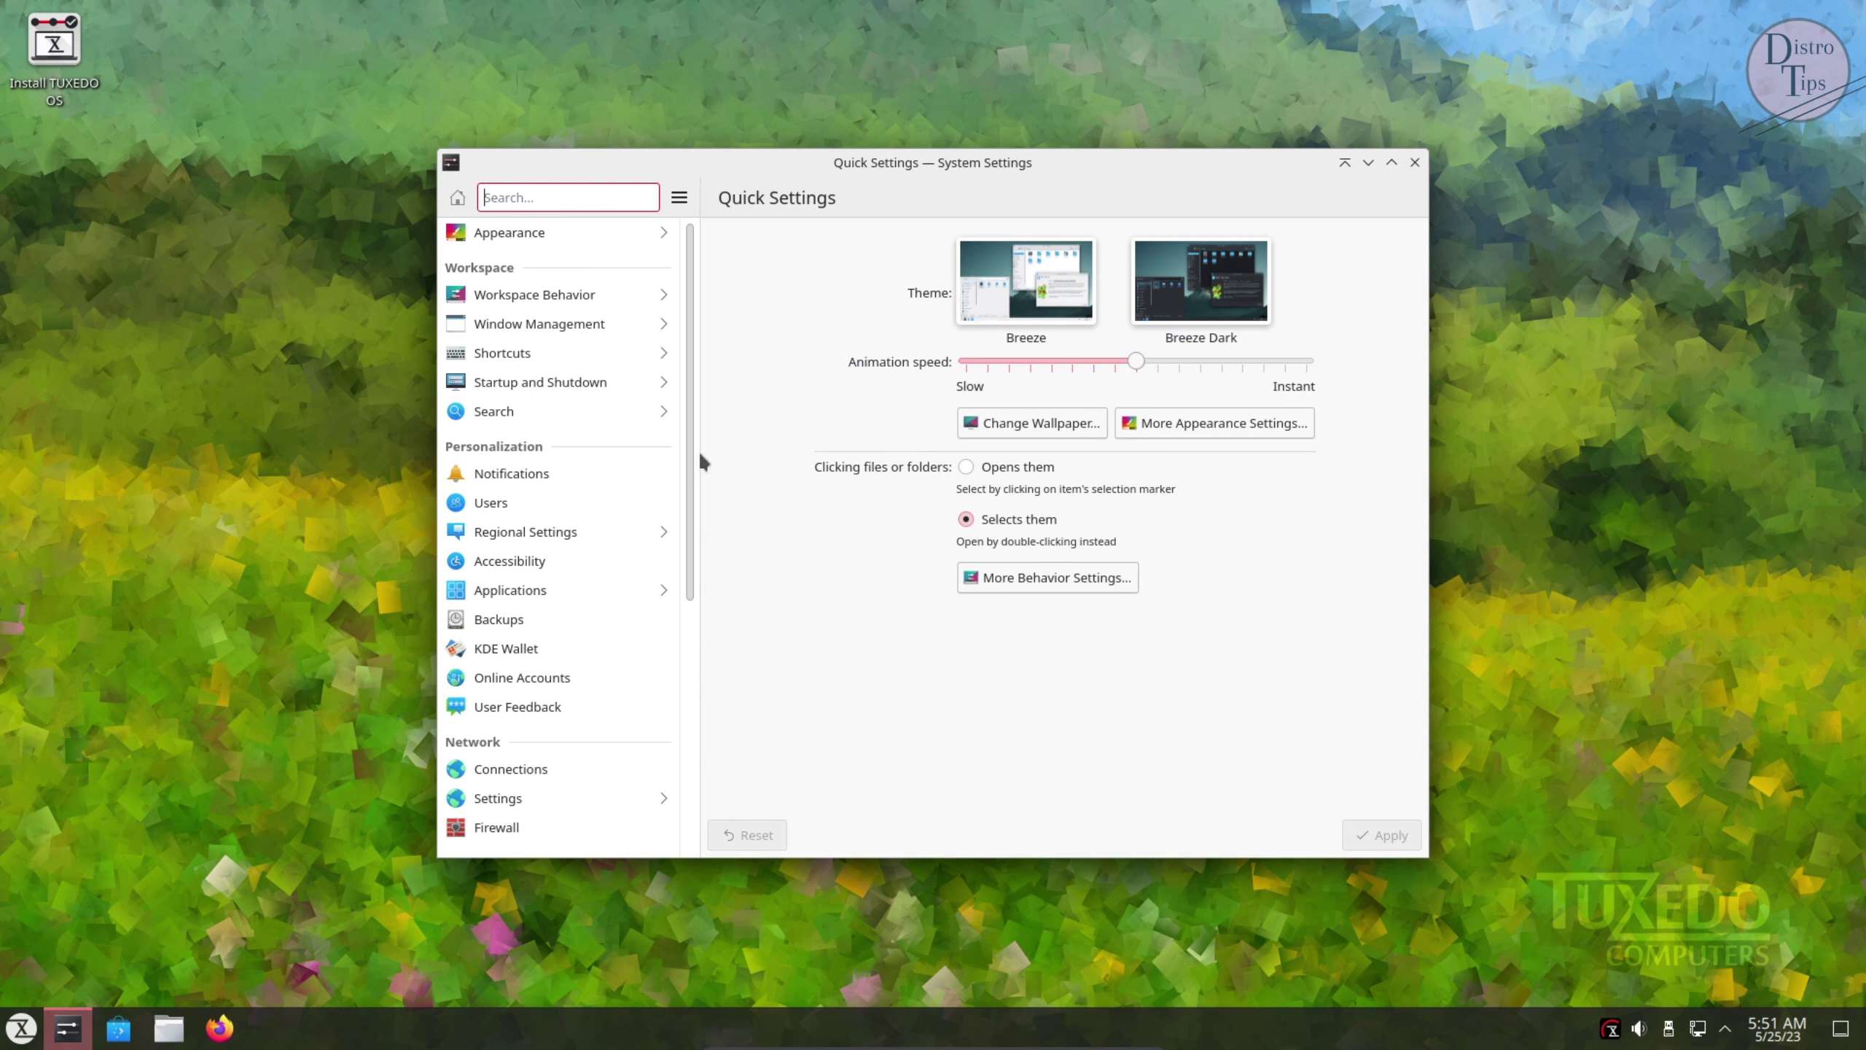
Open the About this System page and highlight the kernel version in the software details
scroll(580, 669, down, 5)
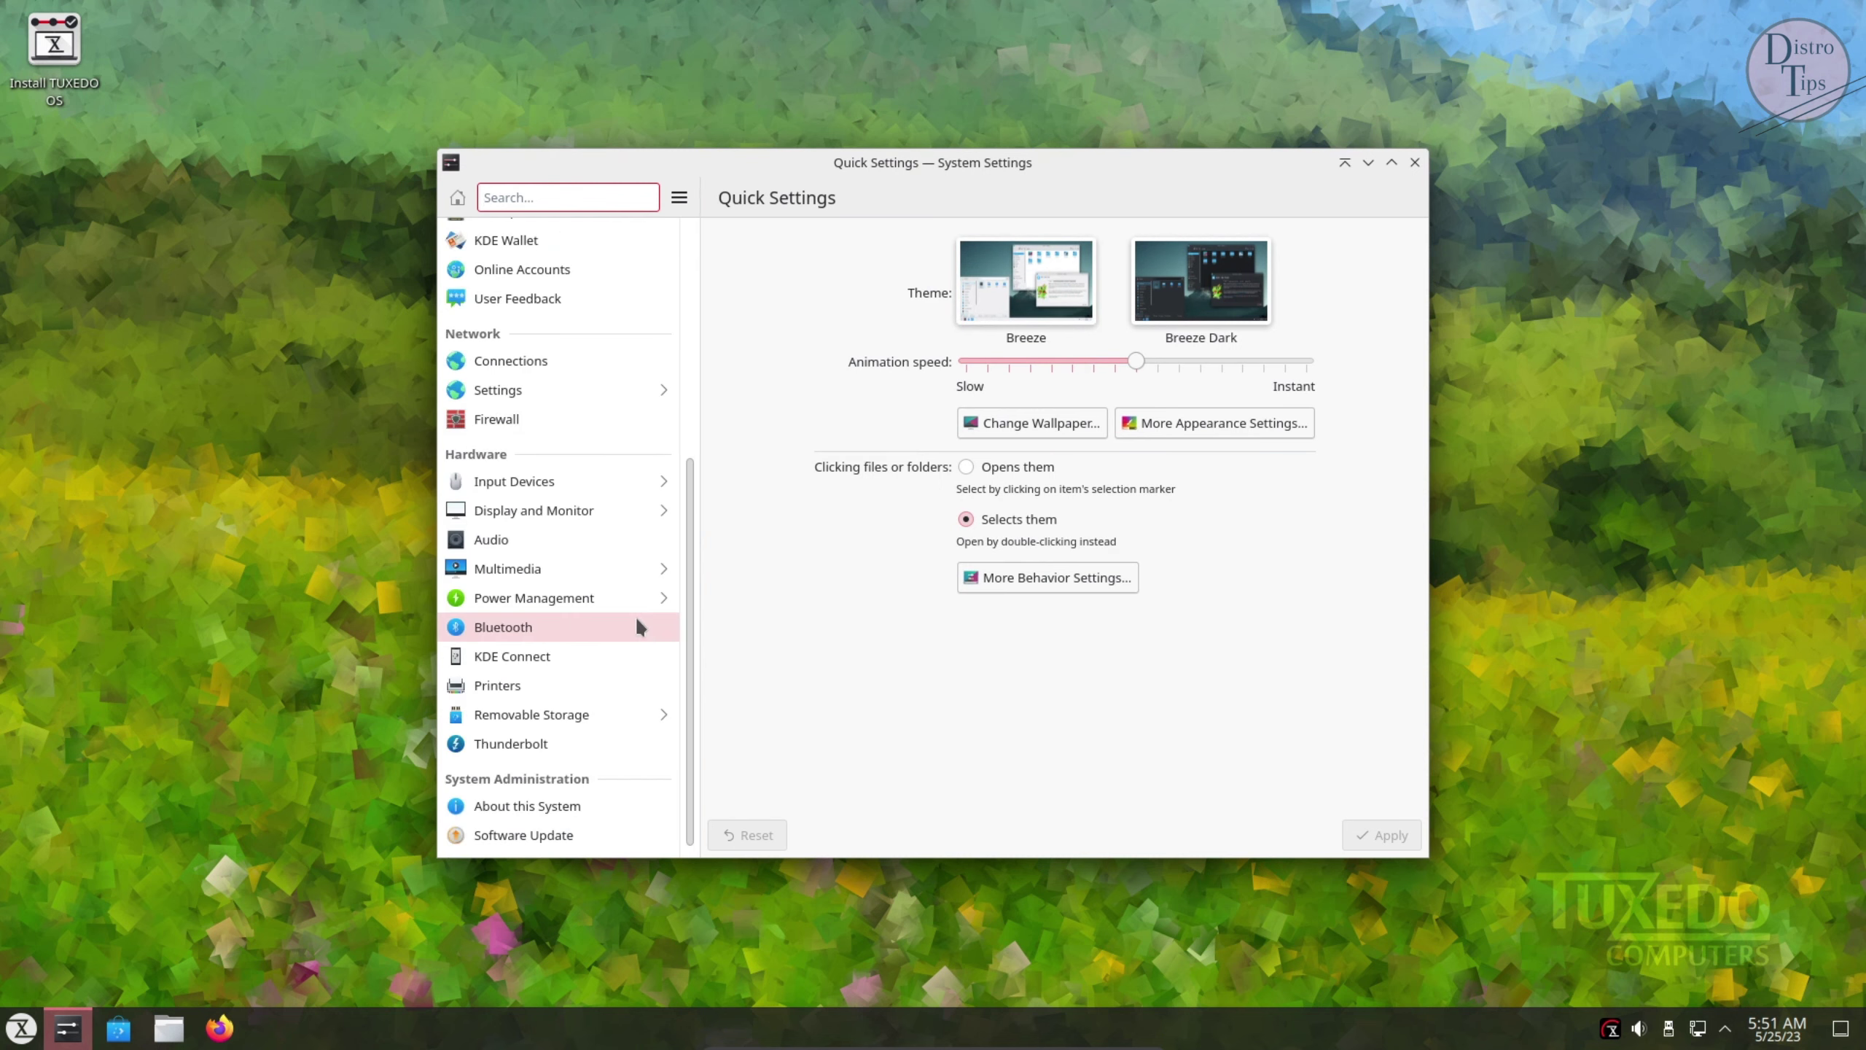
click(527, 805)
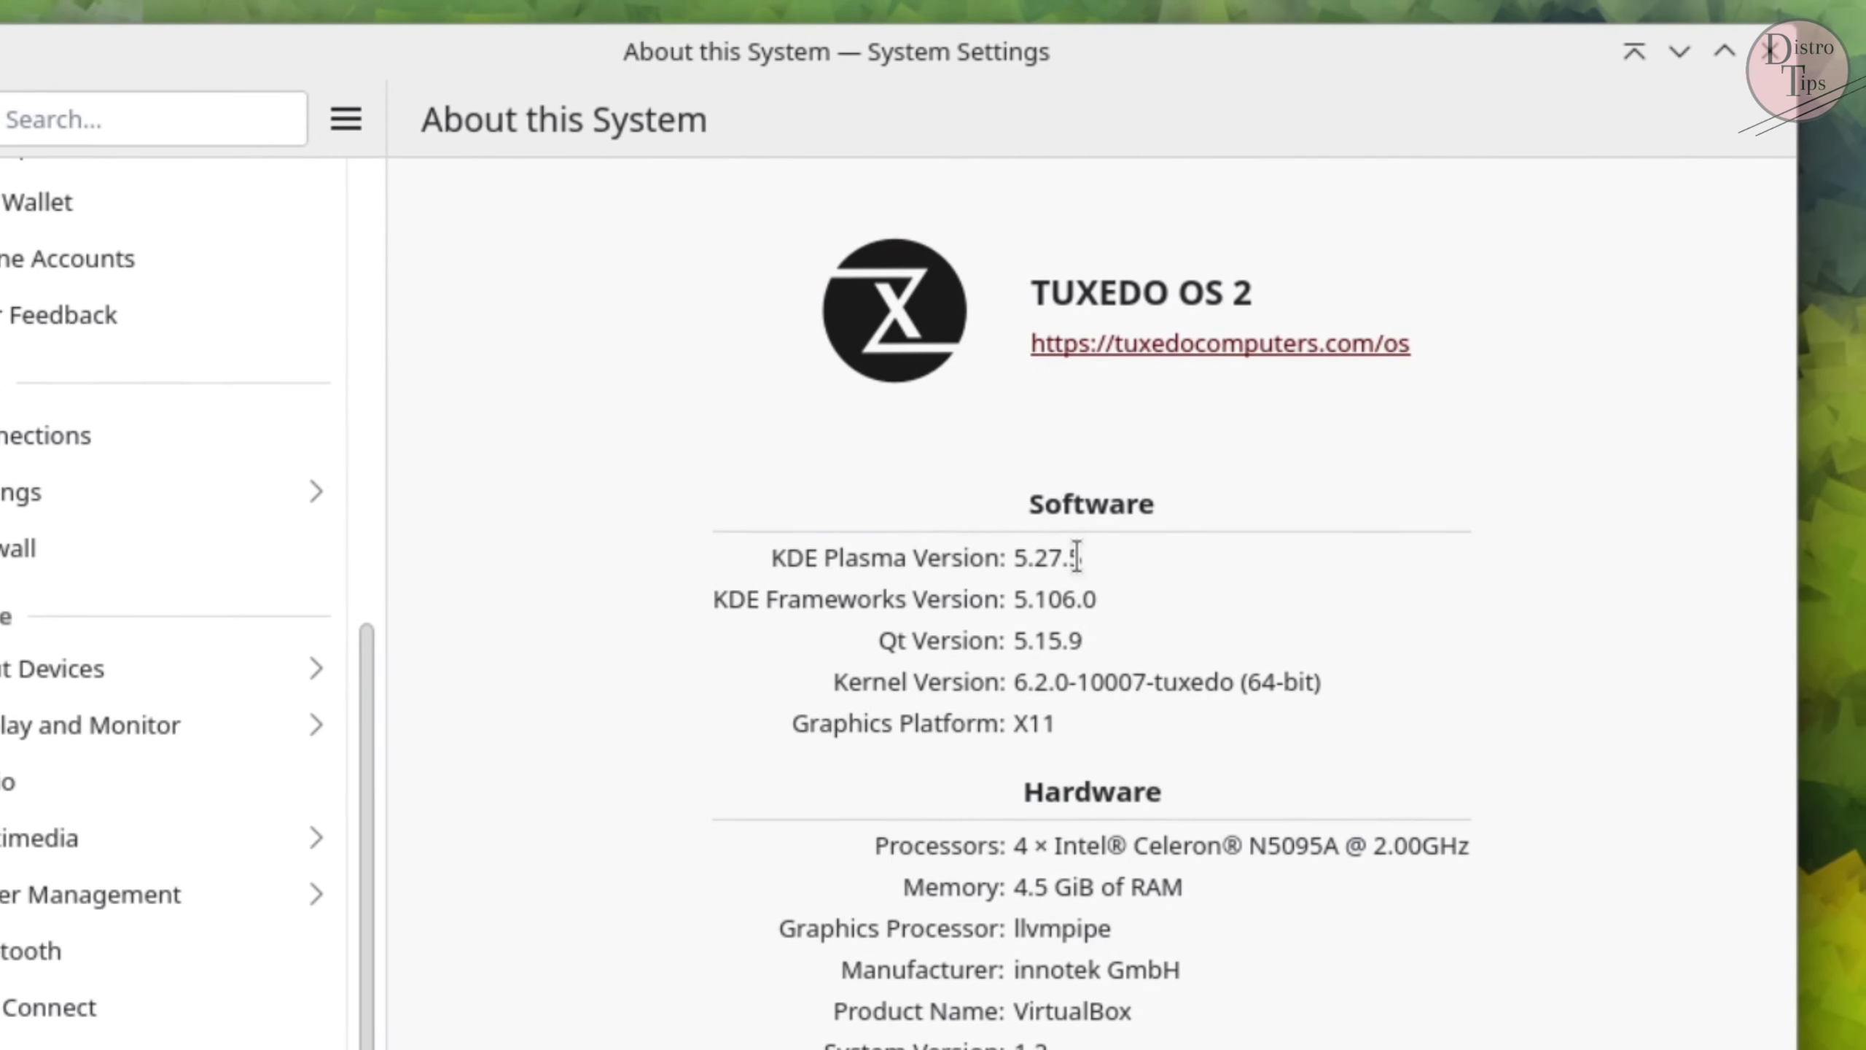
drag(1079, 556, 1116, 659)
drag(1011, 684, 1472, 685)
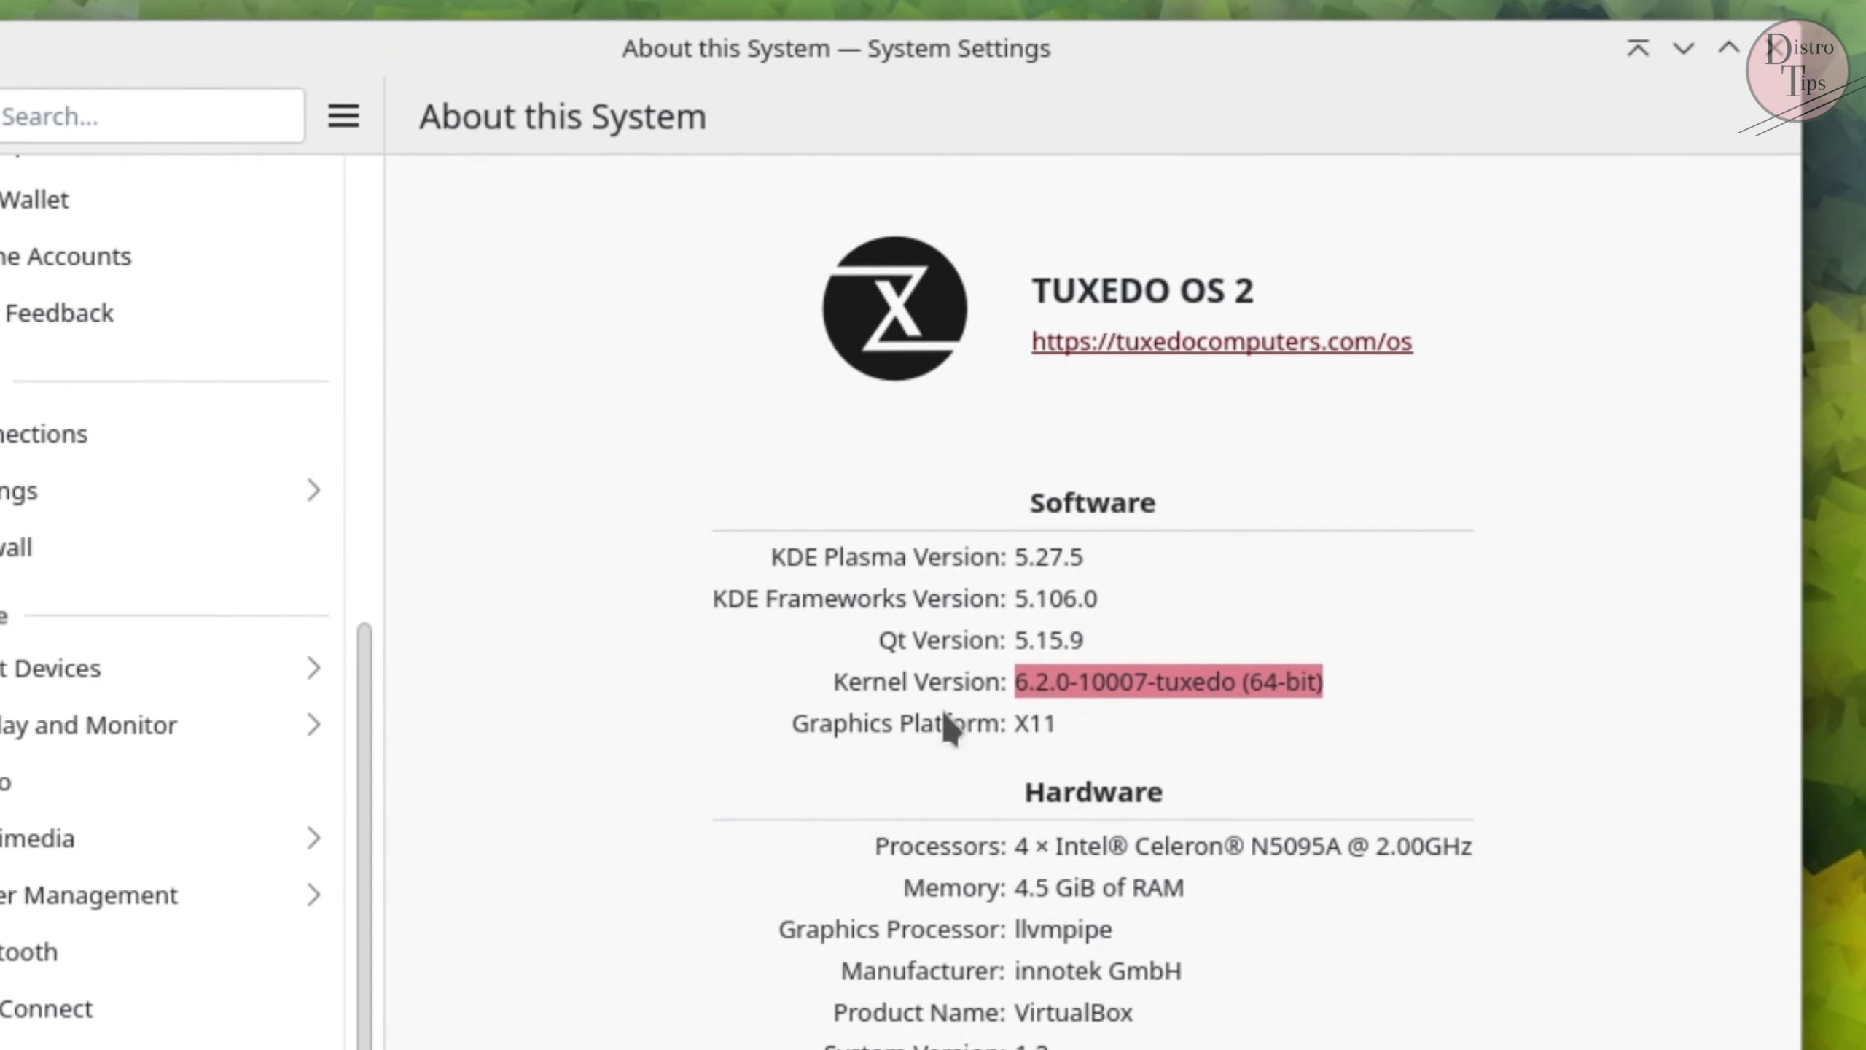
Open the TUXEDO OS website linked in the system information and accept its tax and cookie notice
click(1199, 339)
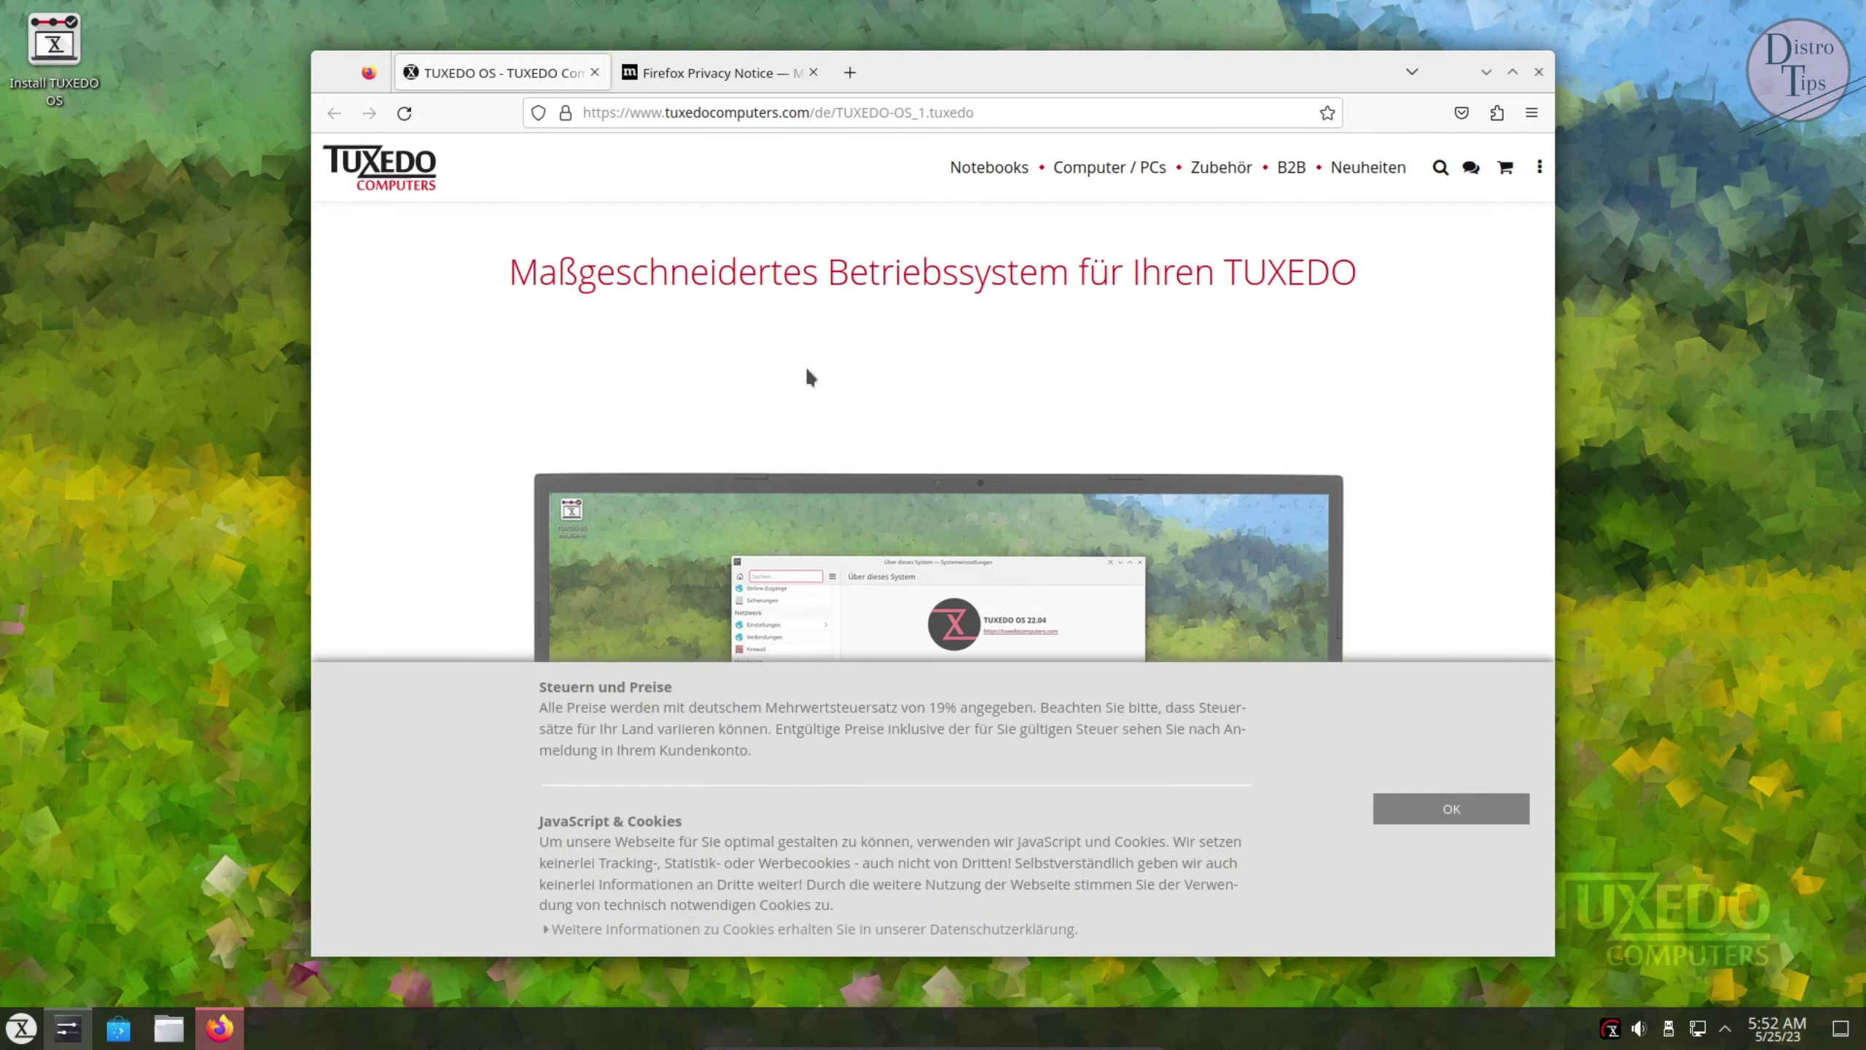
click(1405, 804)
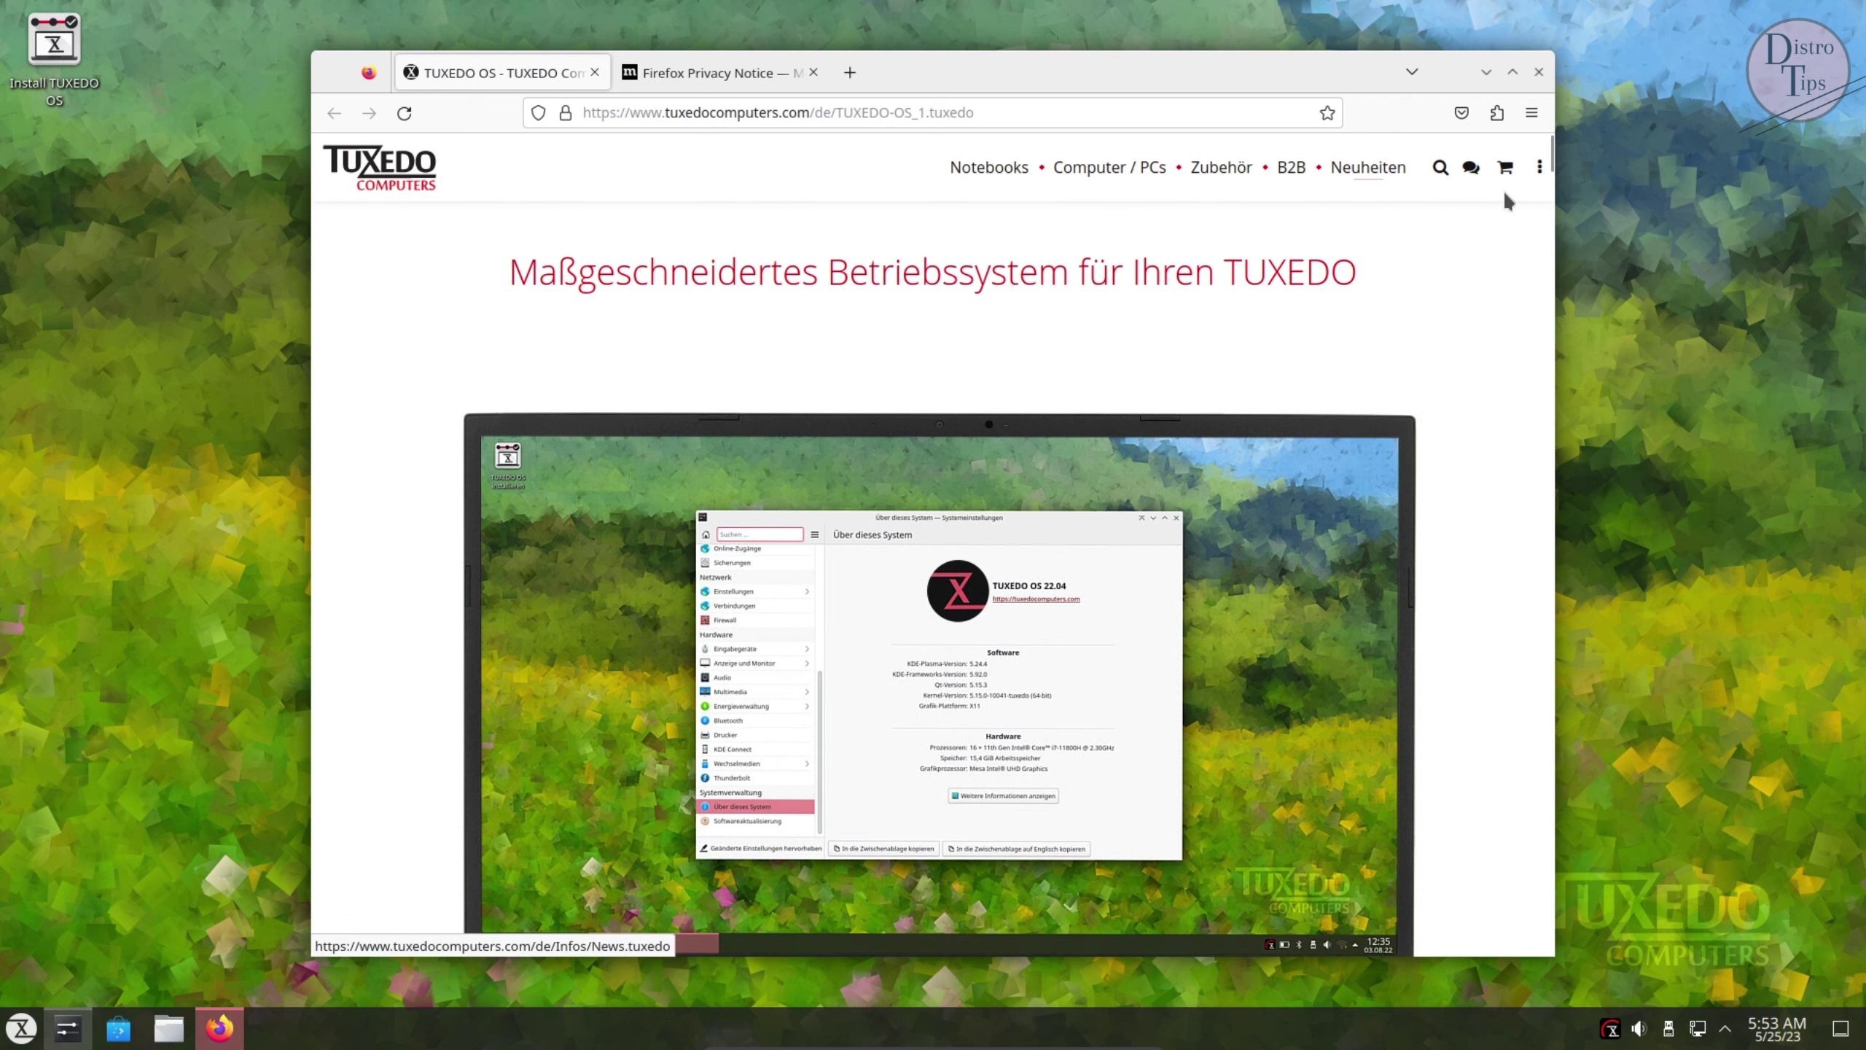
Open the website's Computer / PCs page and look through its Mini, Midi and Maxi system categories
click(1470, 169)
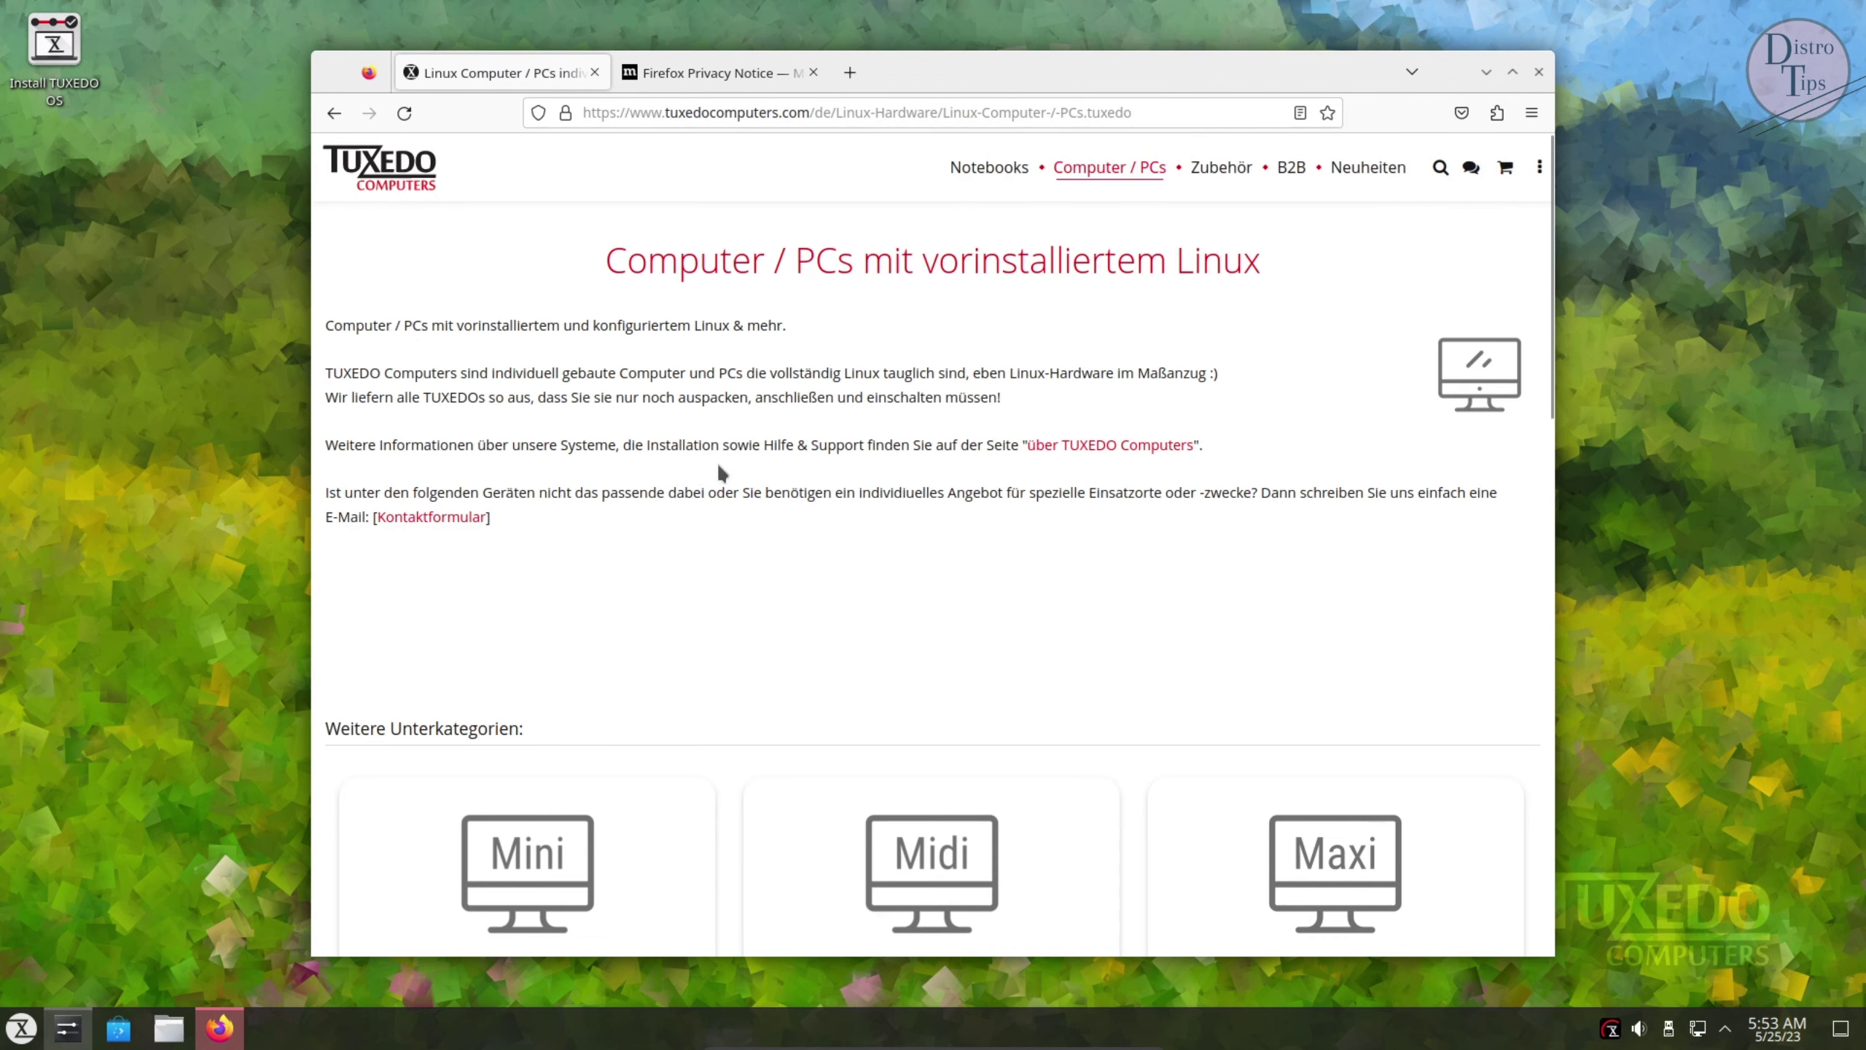
scroll(718, 460, down, 15)
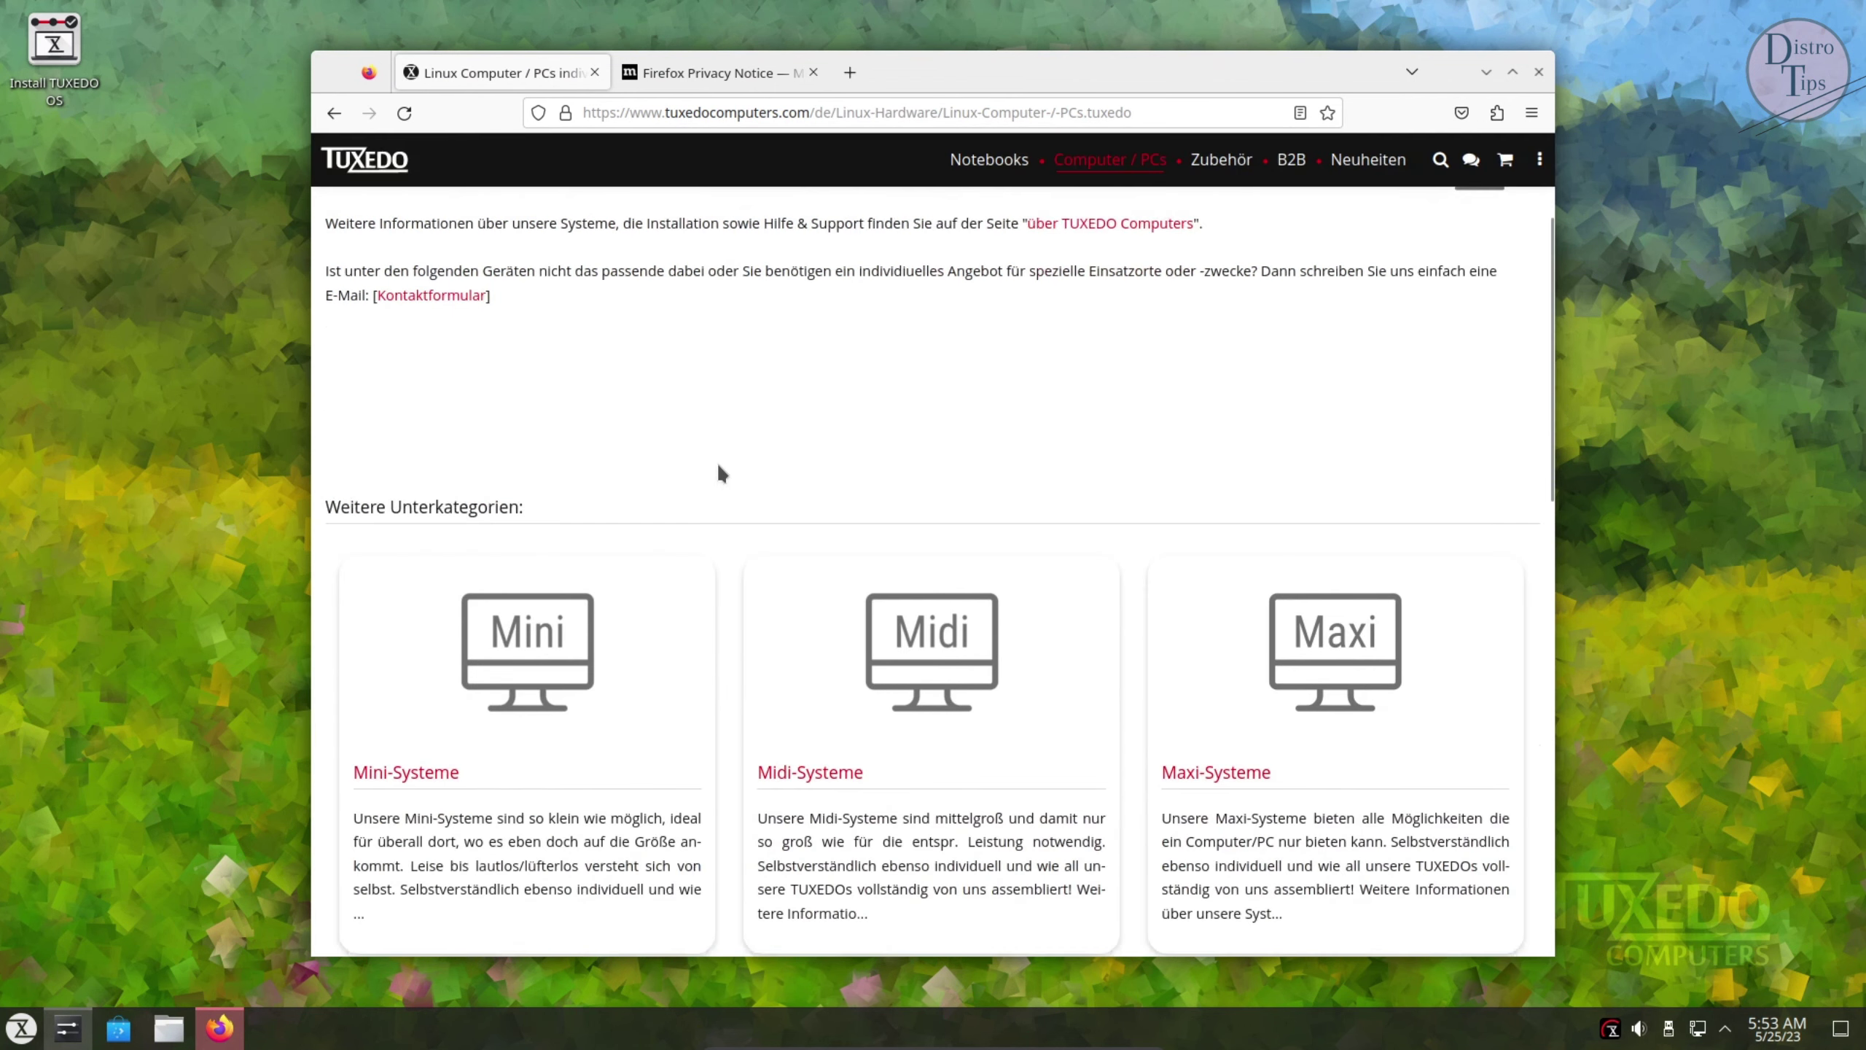
scroll(564, 485, up, 15)
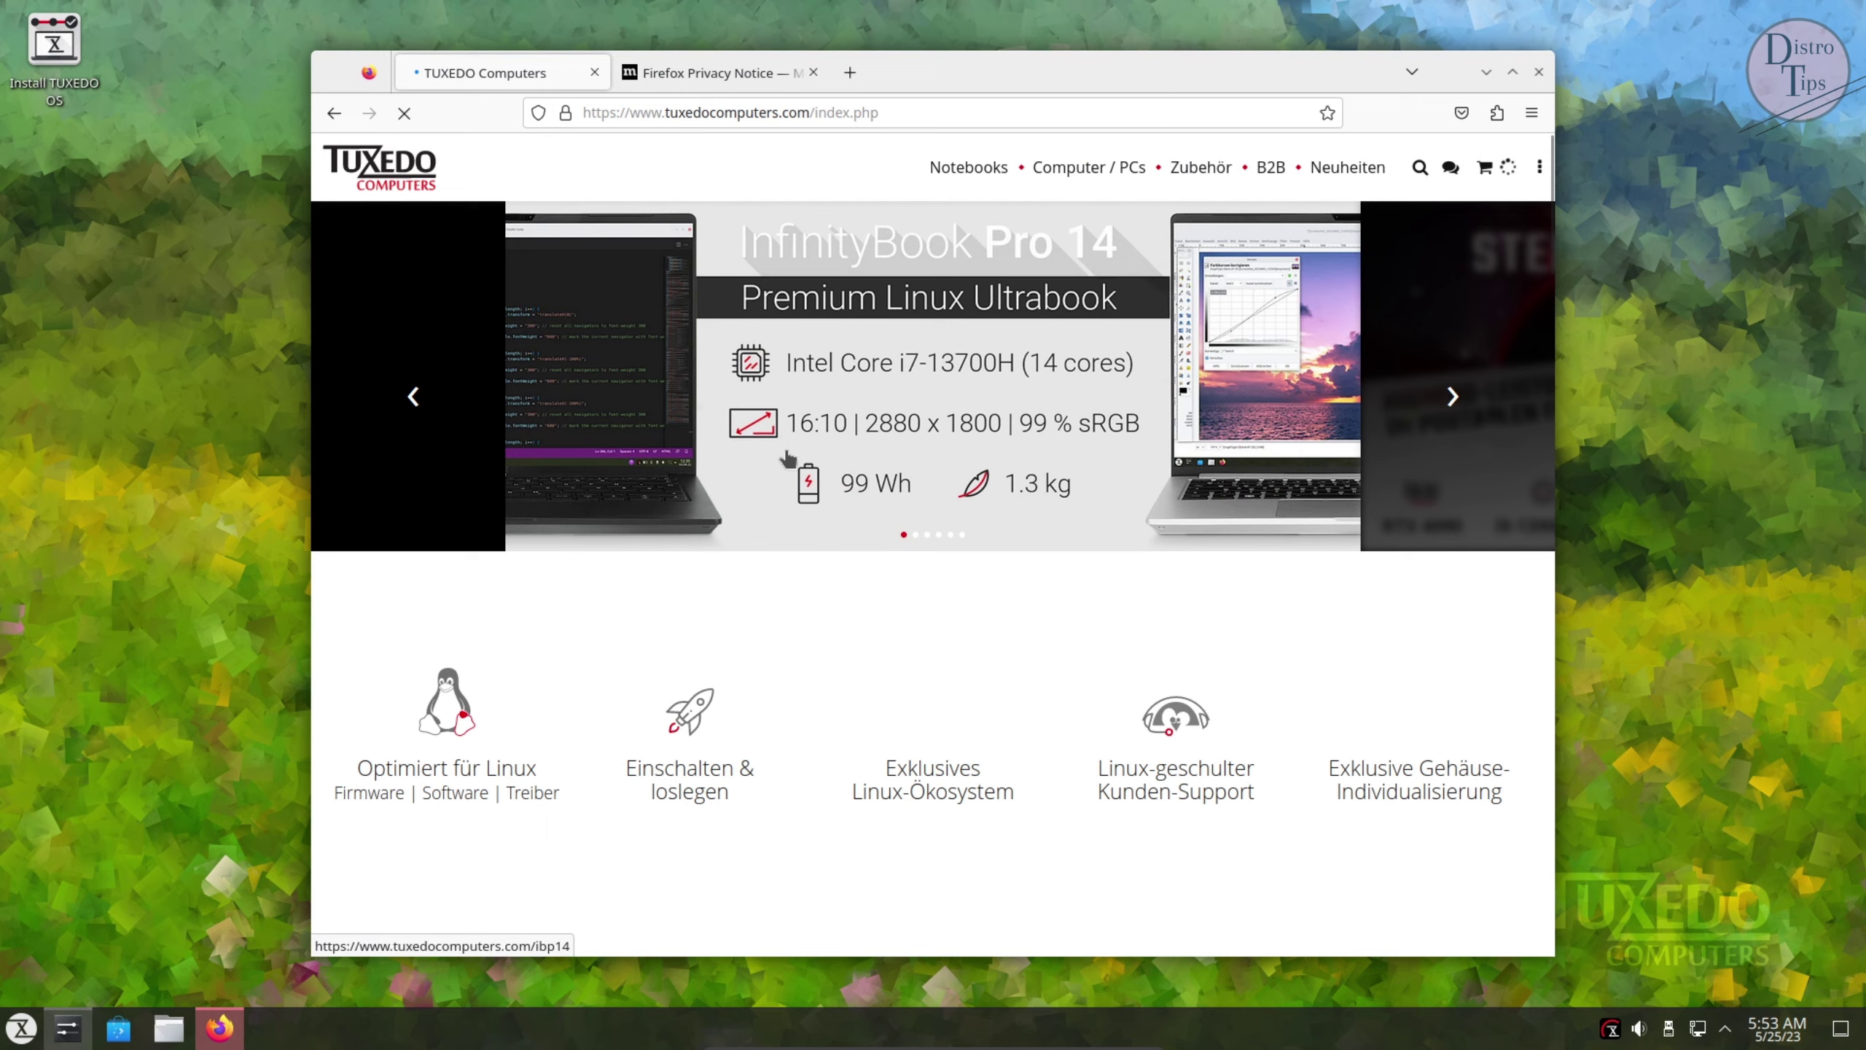
Step through all the product banners in the TUXEDO Computers home page carousel
click(1453, 397)
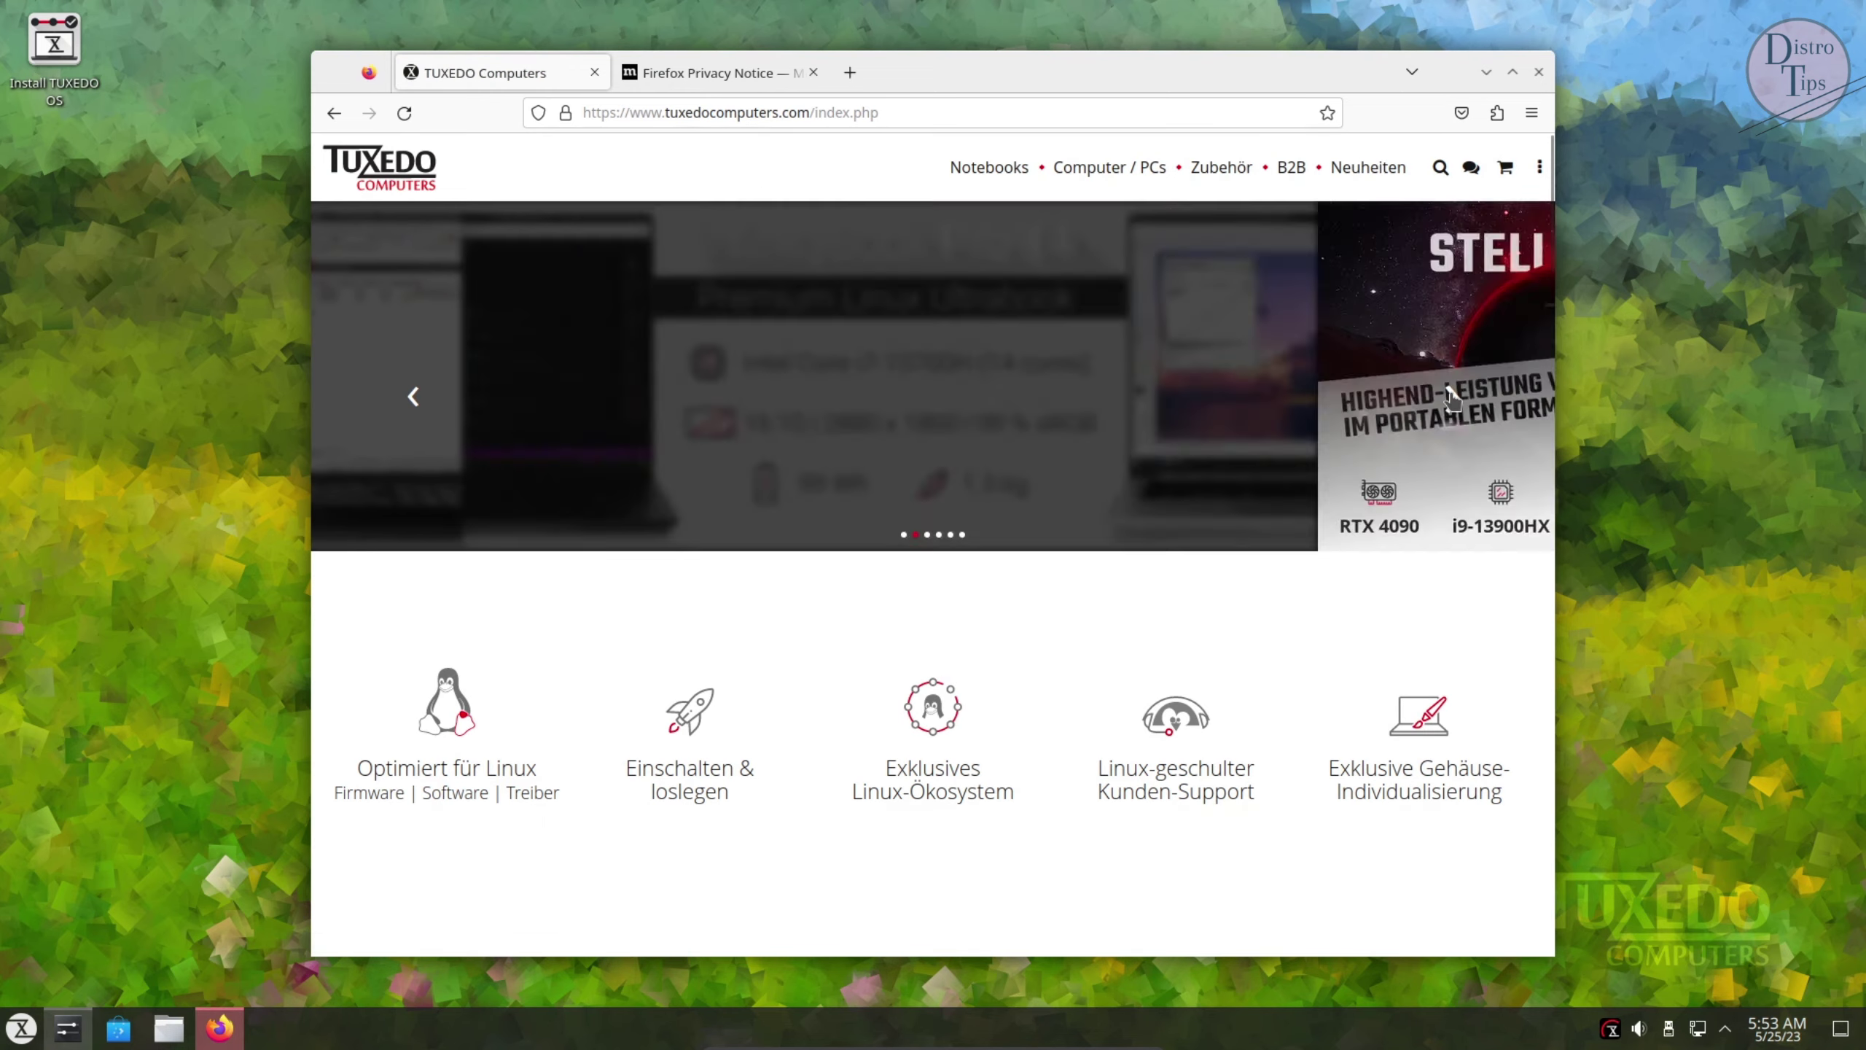
click(1453, 397)
click(1453, 397)
click(1453, 397)
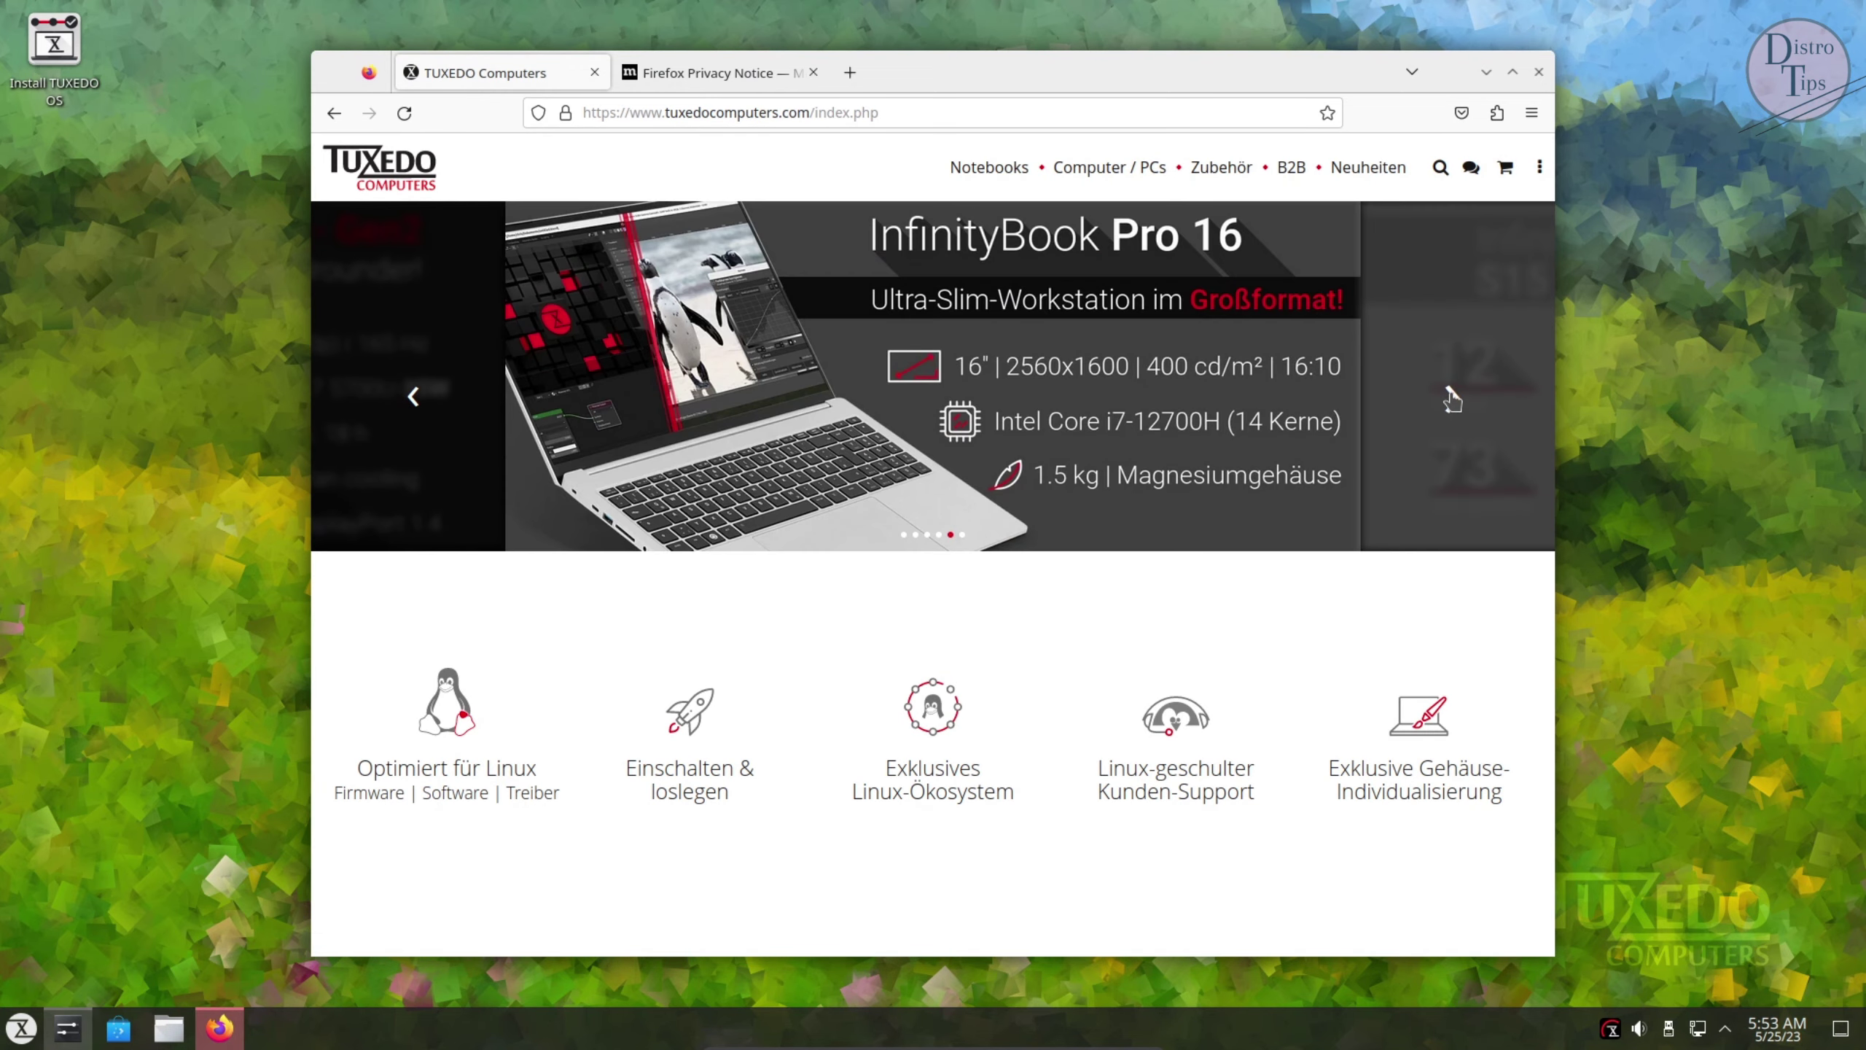
click(1453, 397)
click(1453, 398)
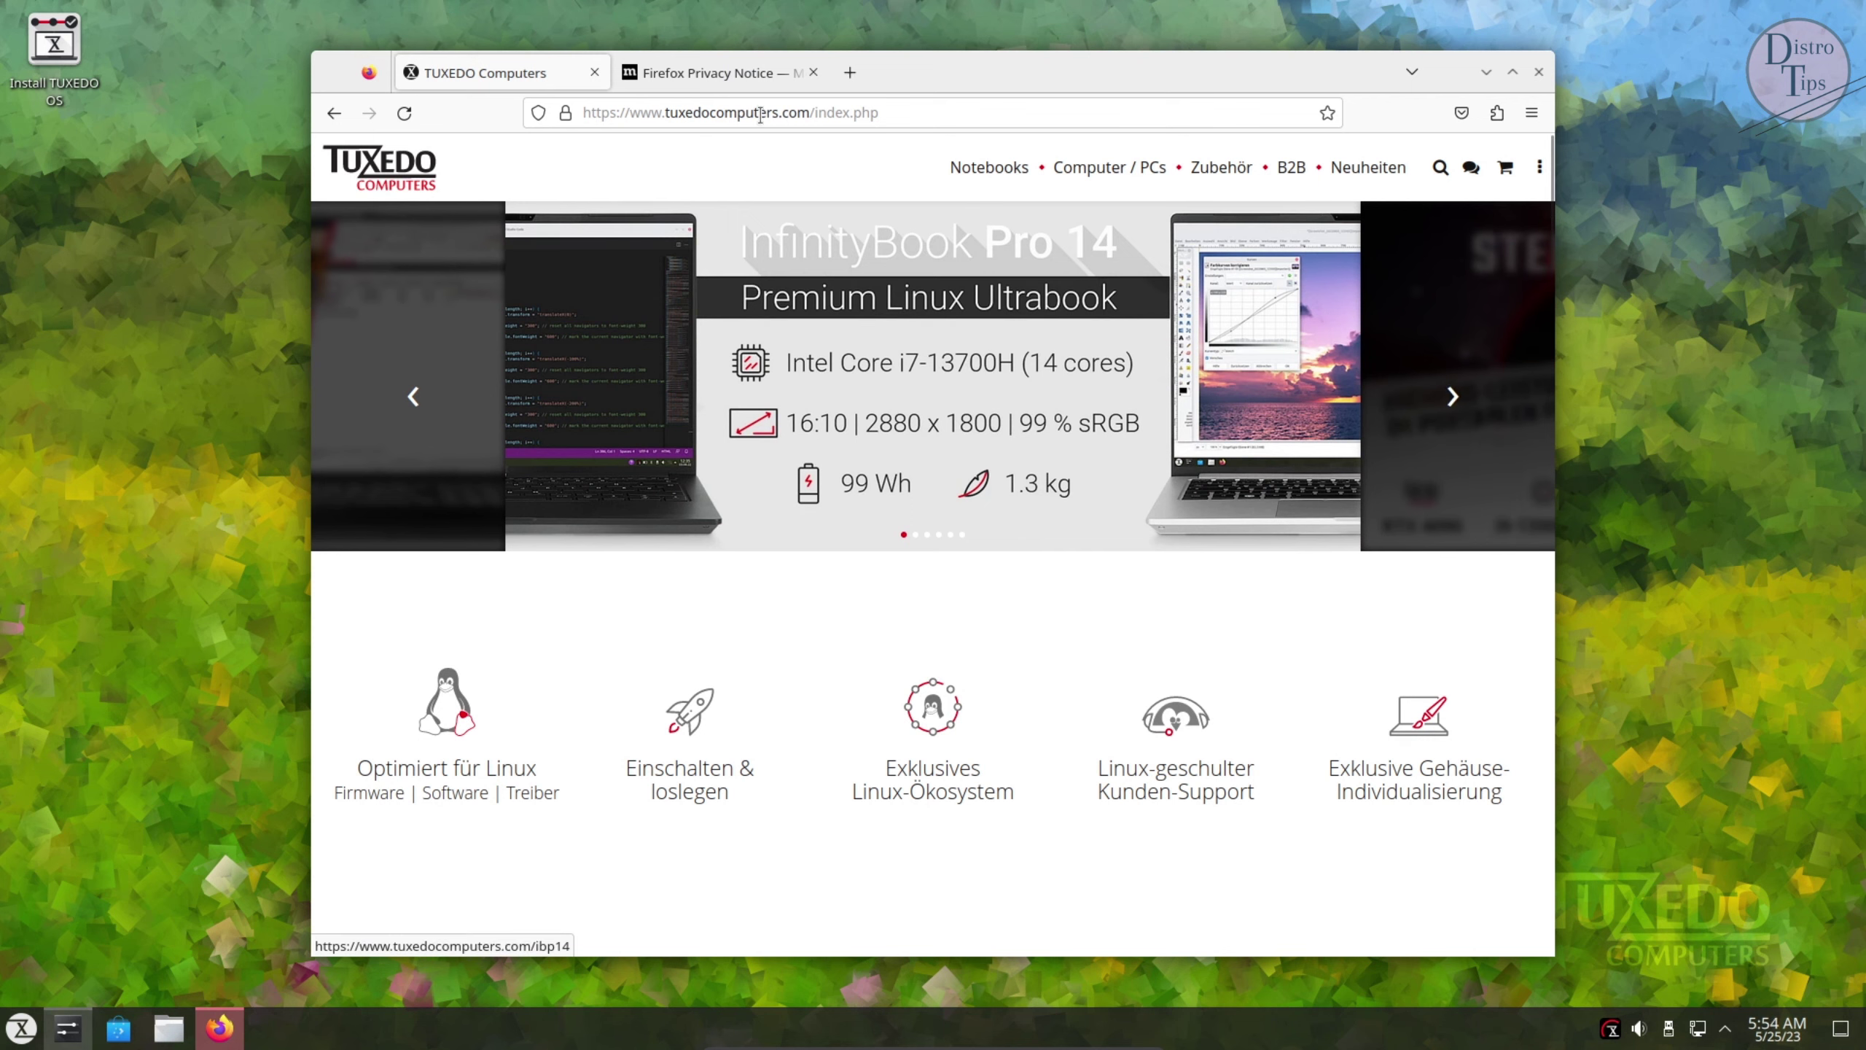
Open the About Mozilla Firefox dialog and highlight the browser's version number
click(1531, 114)
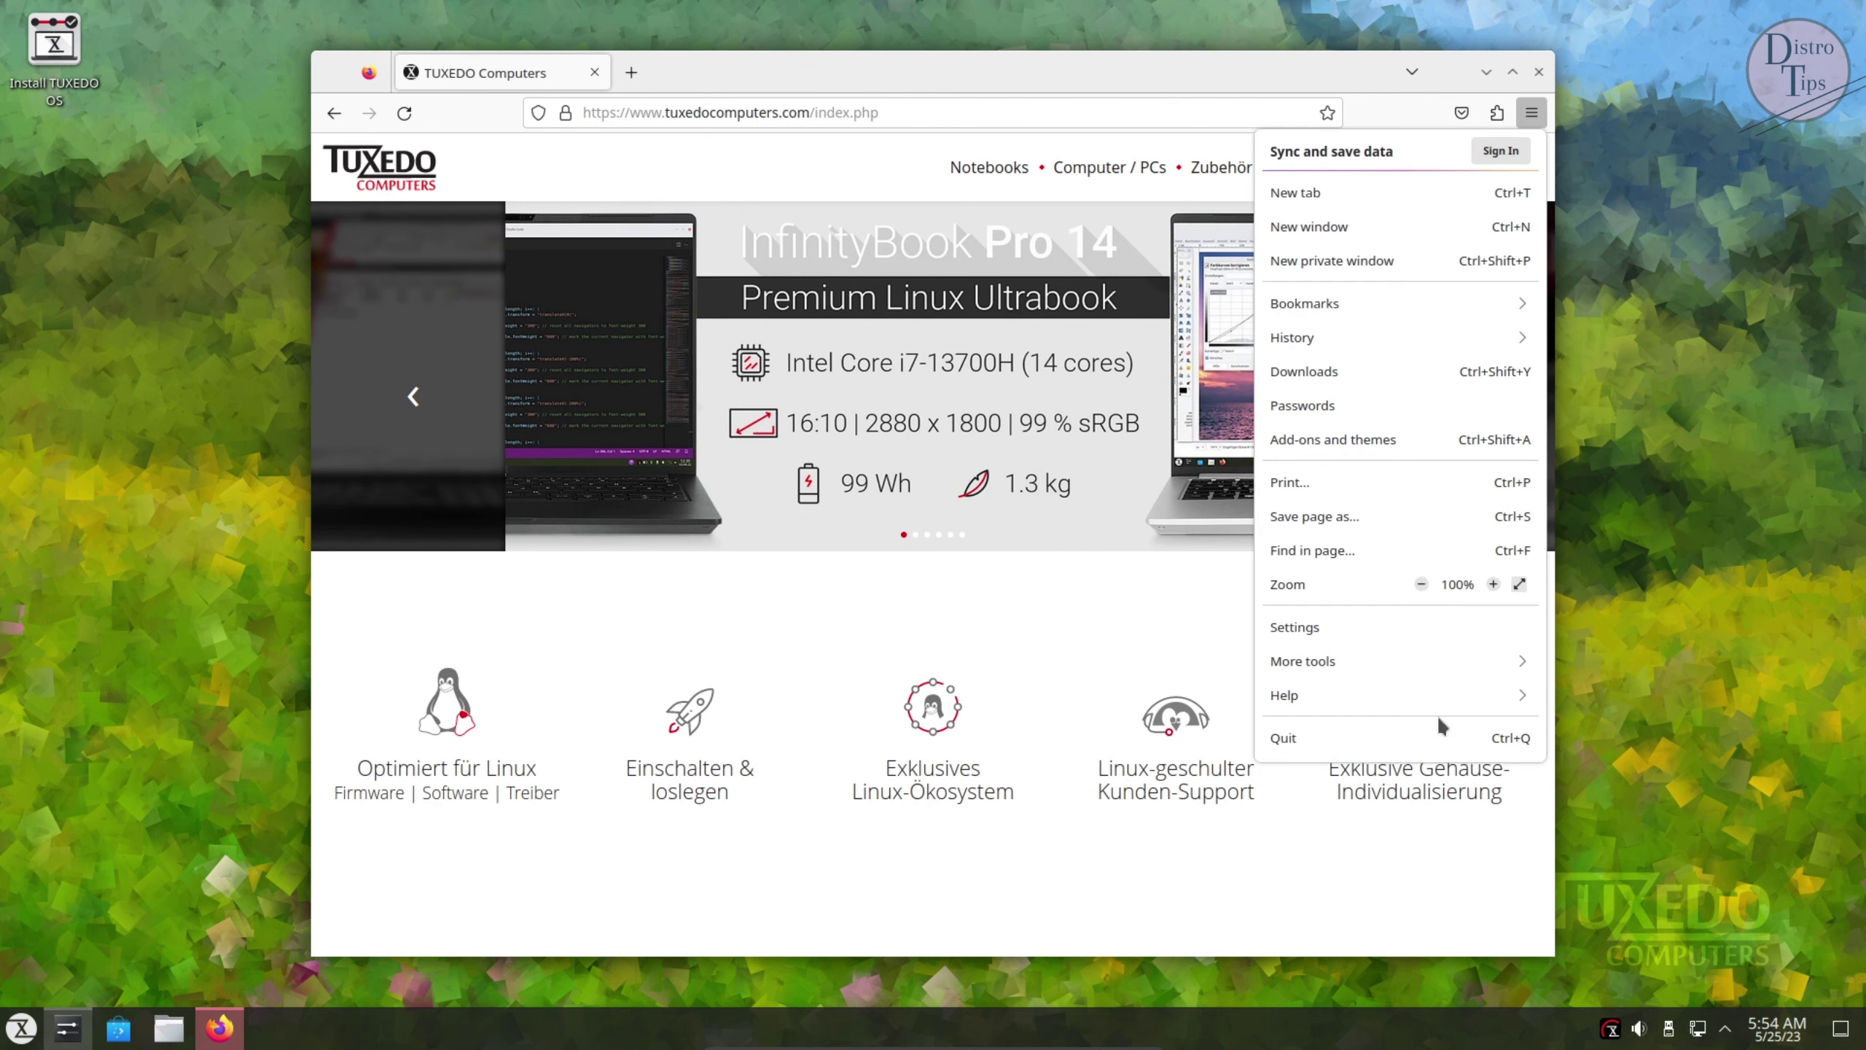
click(1382, 695)
click(1281, 371)
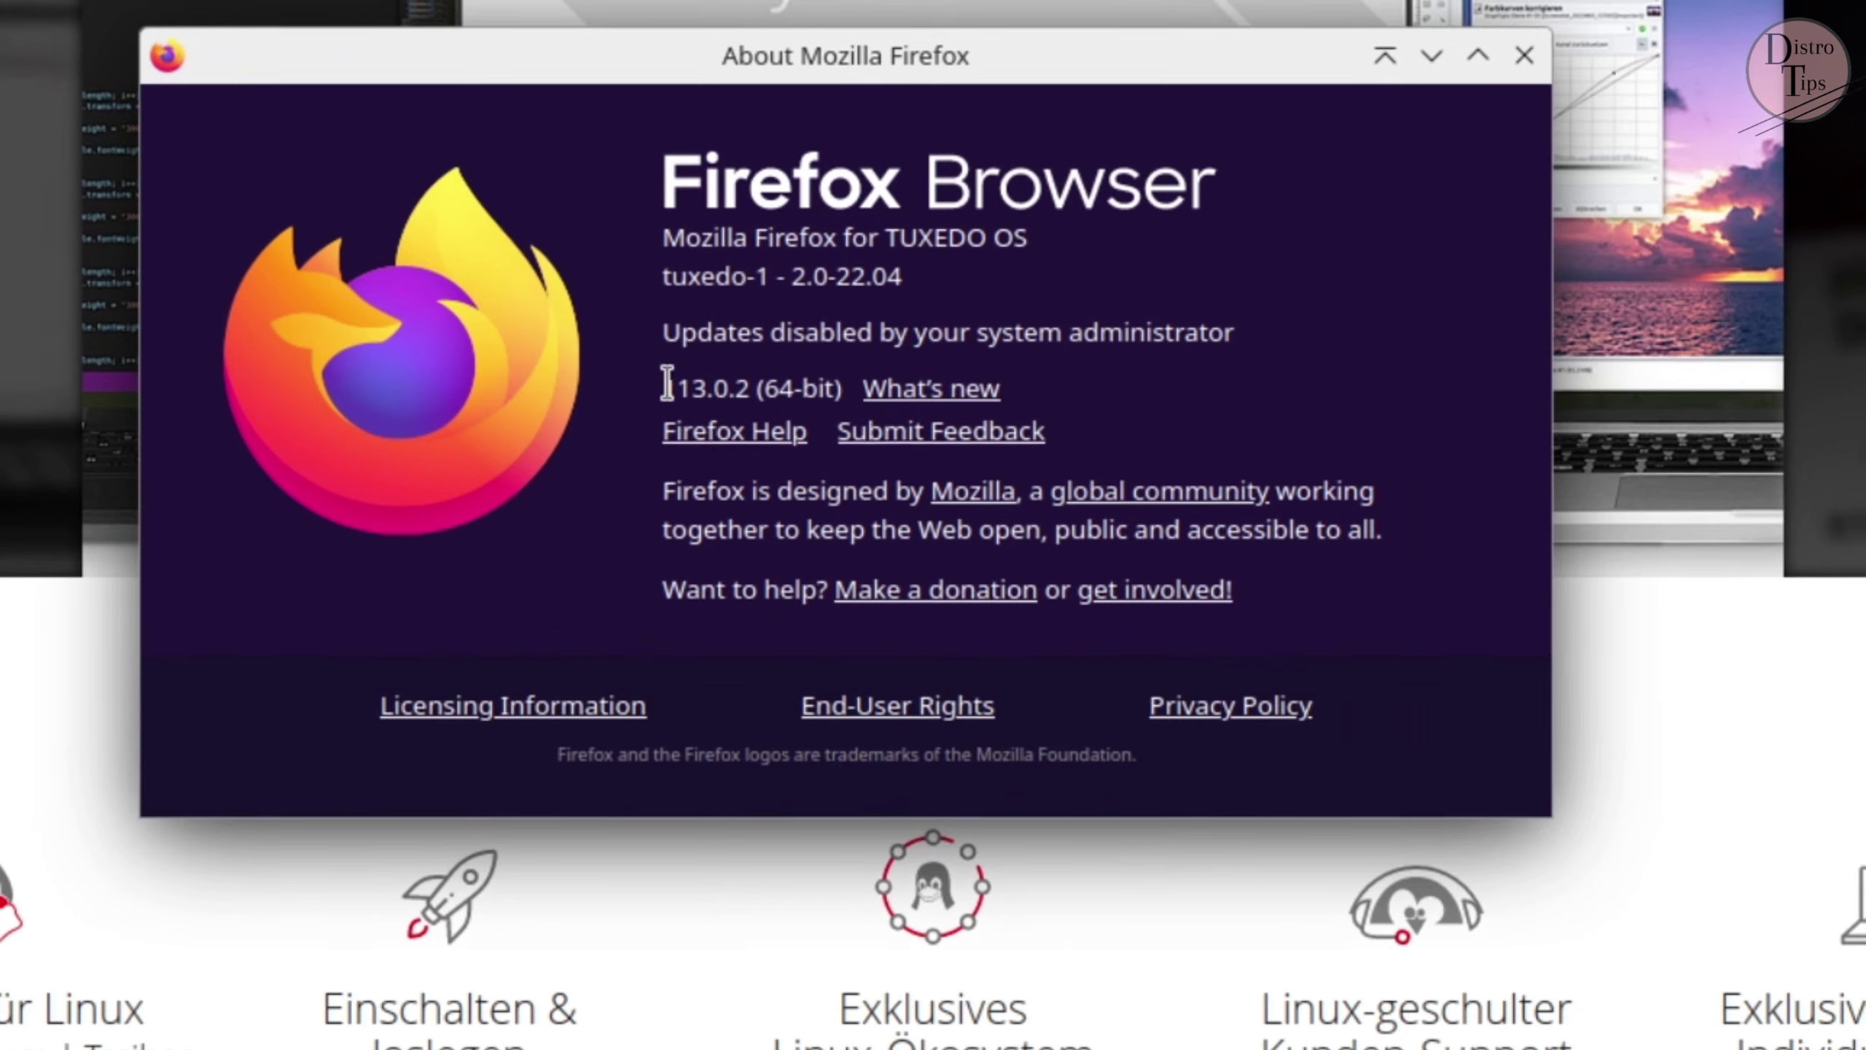
drag(665, 389, 882, 408)
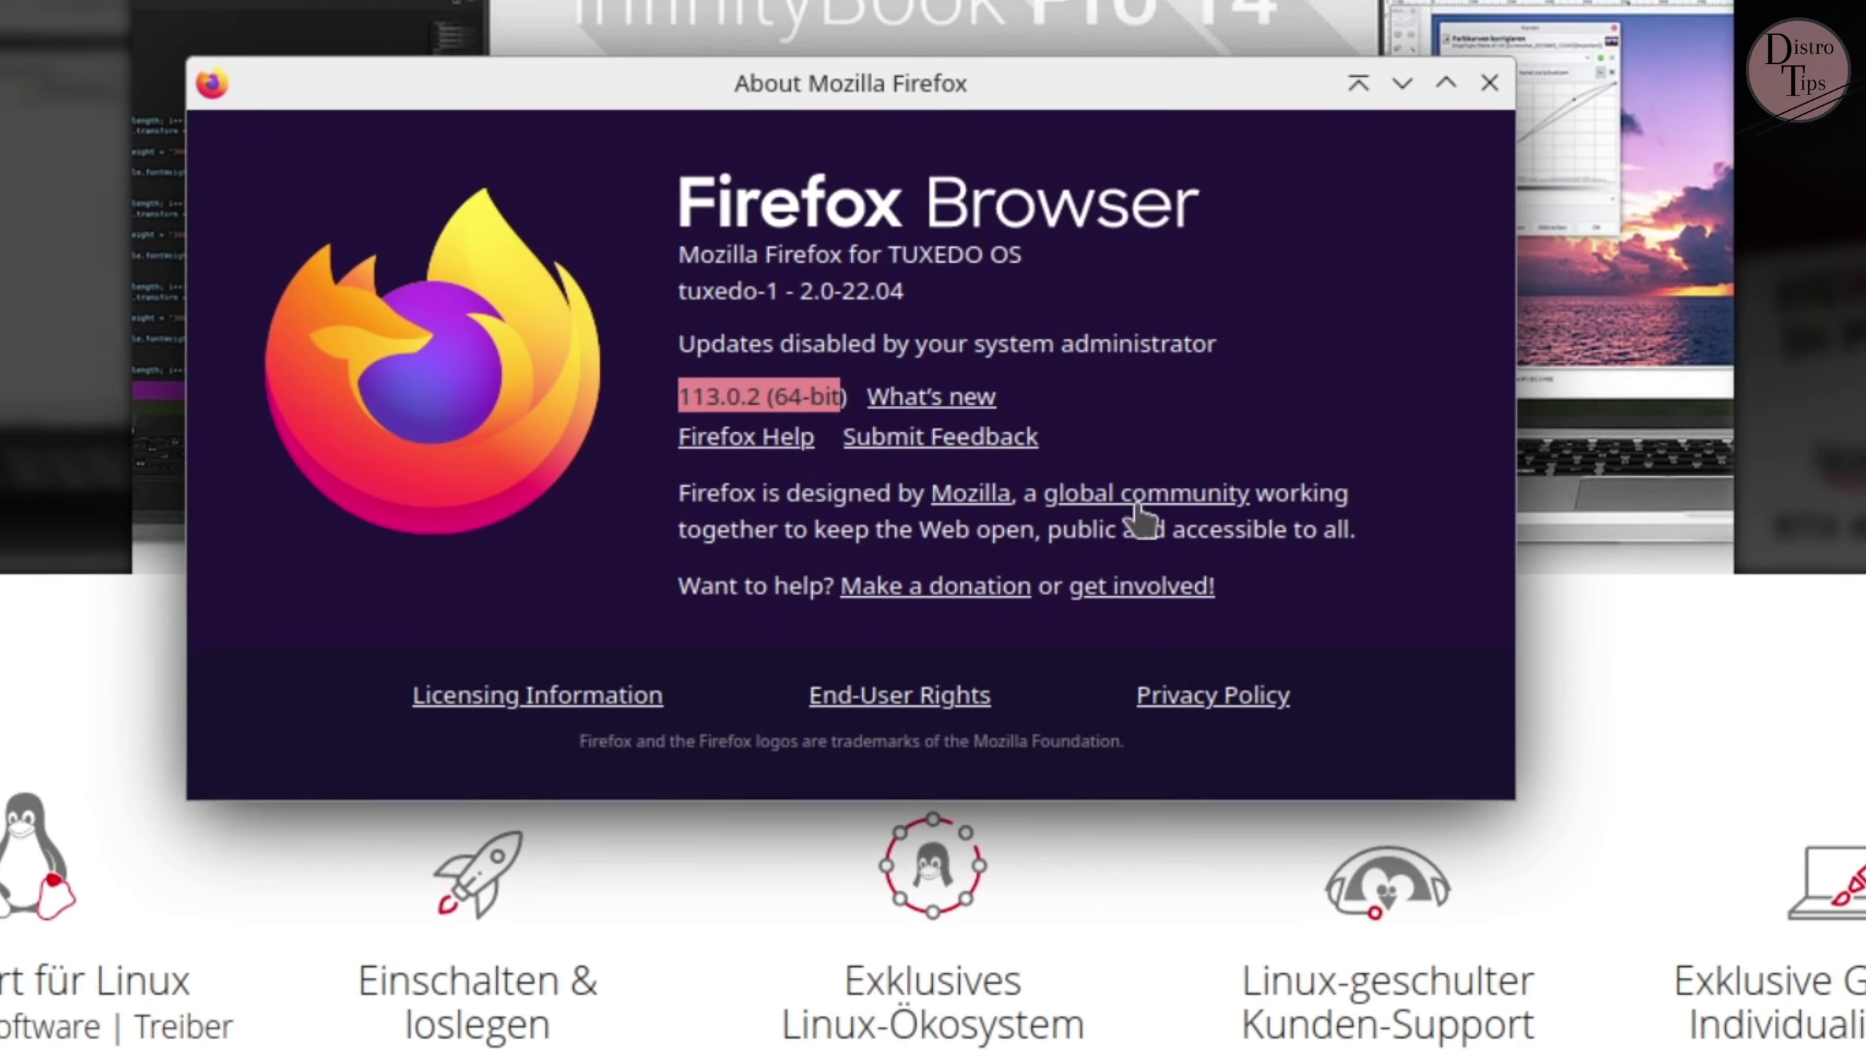
click(844, 397)
drag(845, 390, 721, 395)
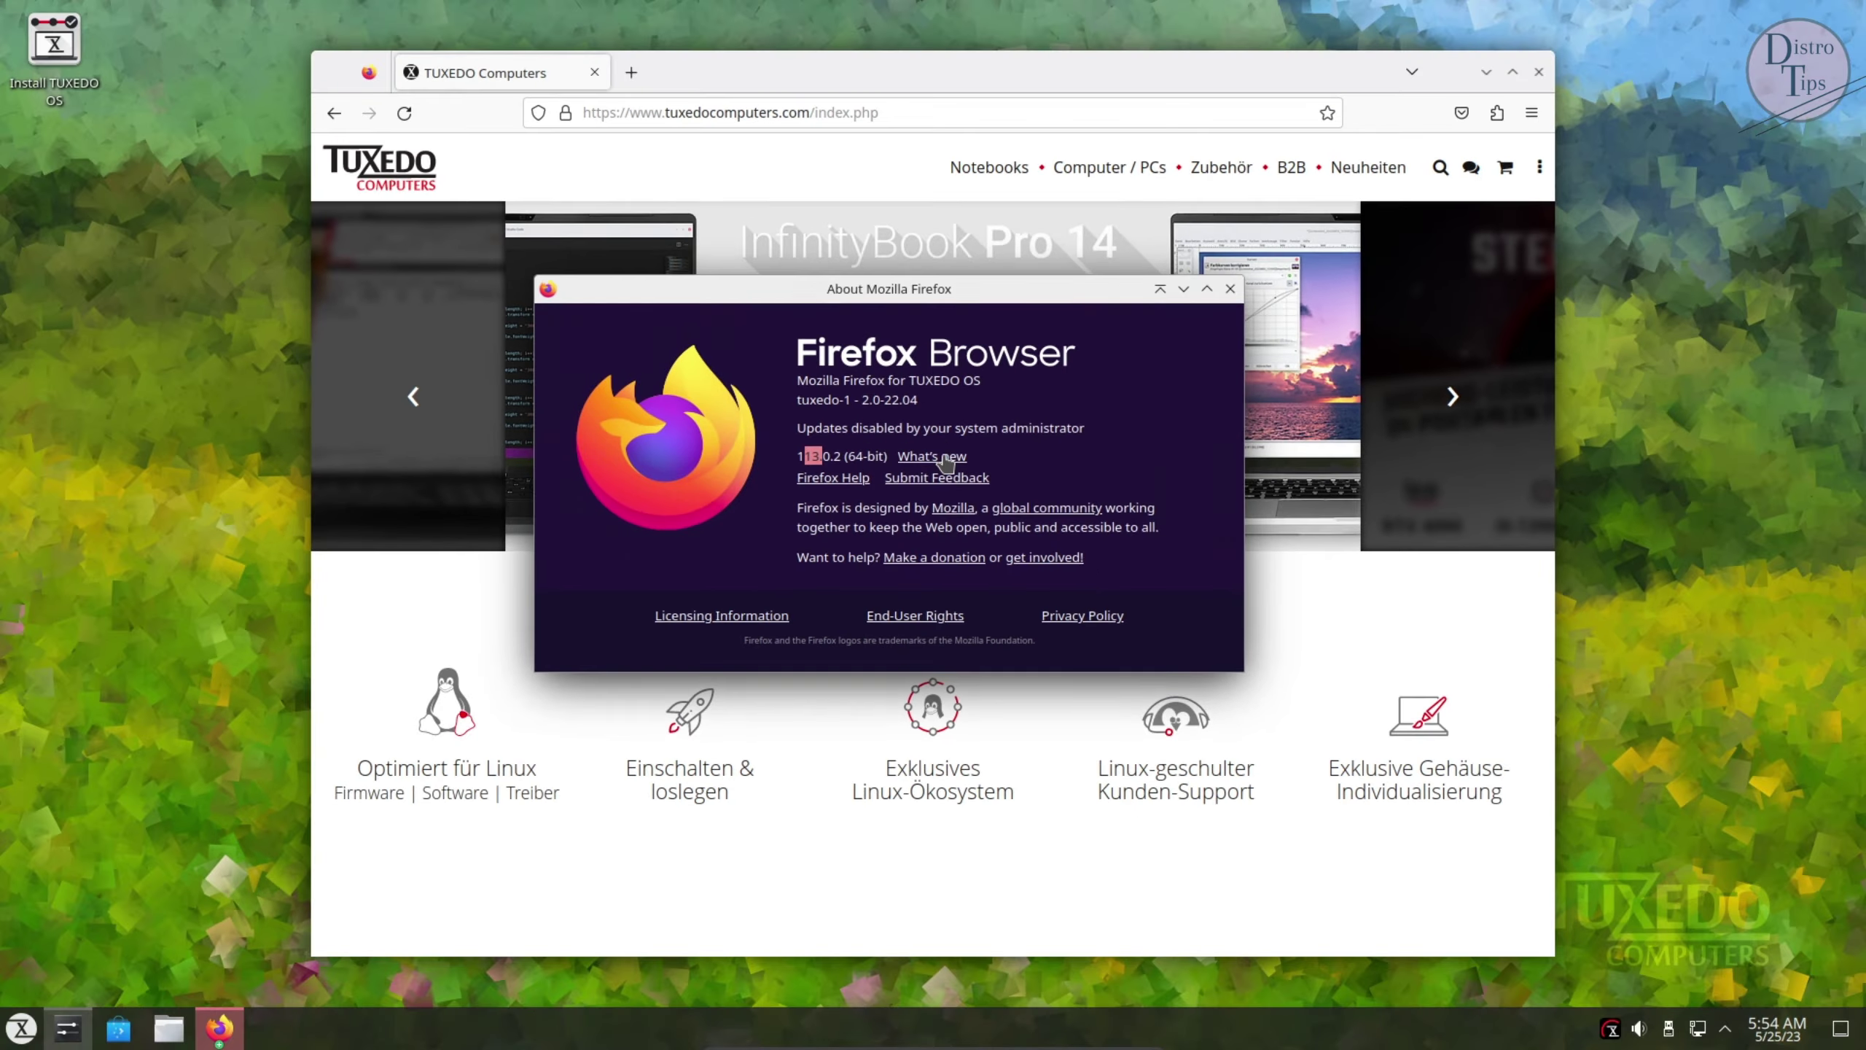
Read through the What's new release notes for the installed Firefox version and close the browser windows
click(931, 389)
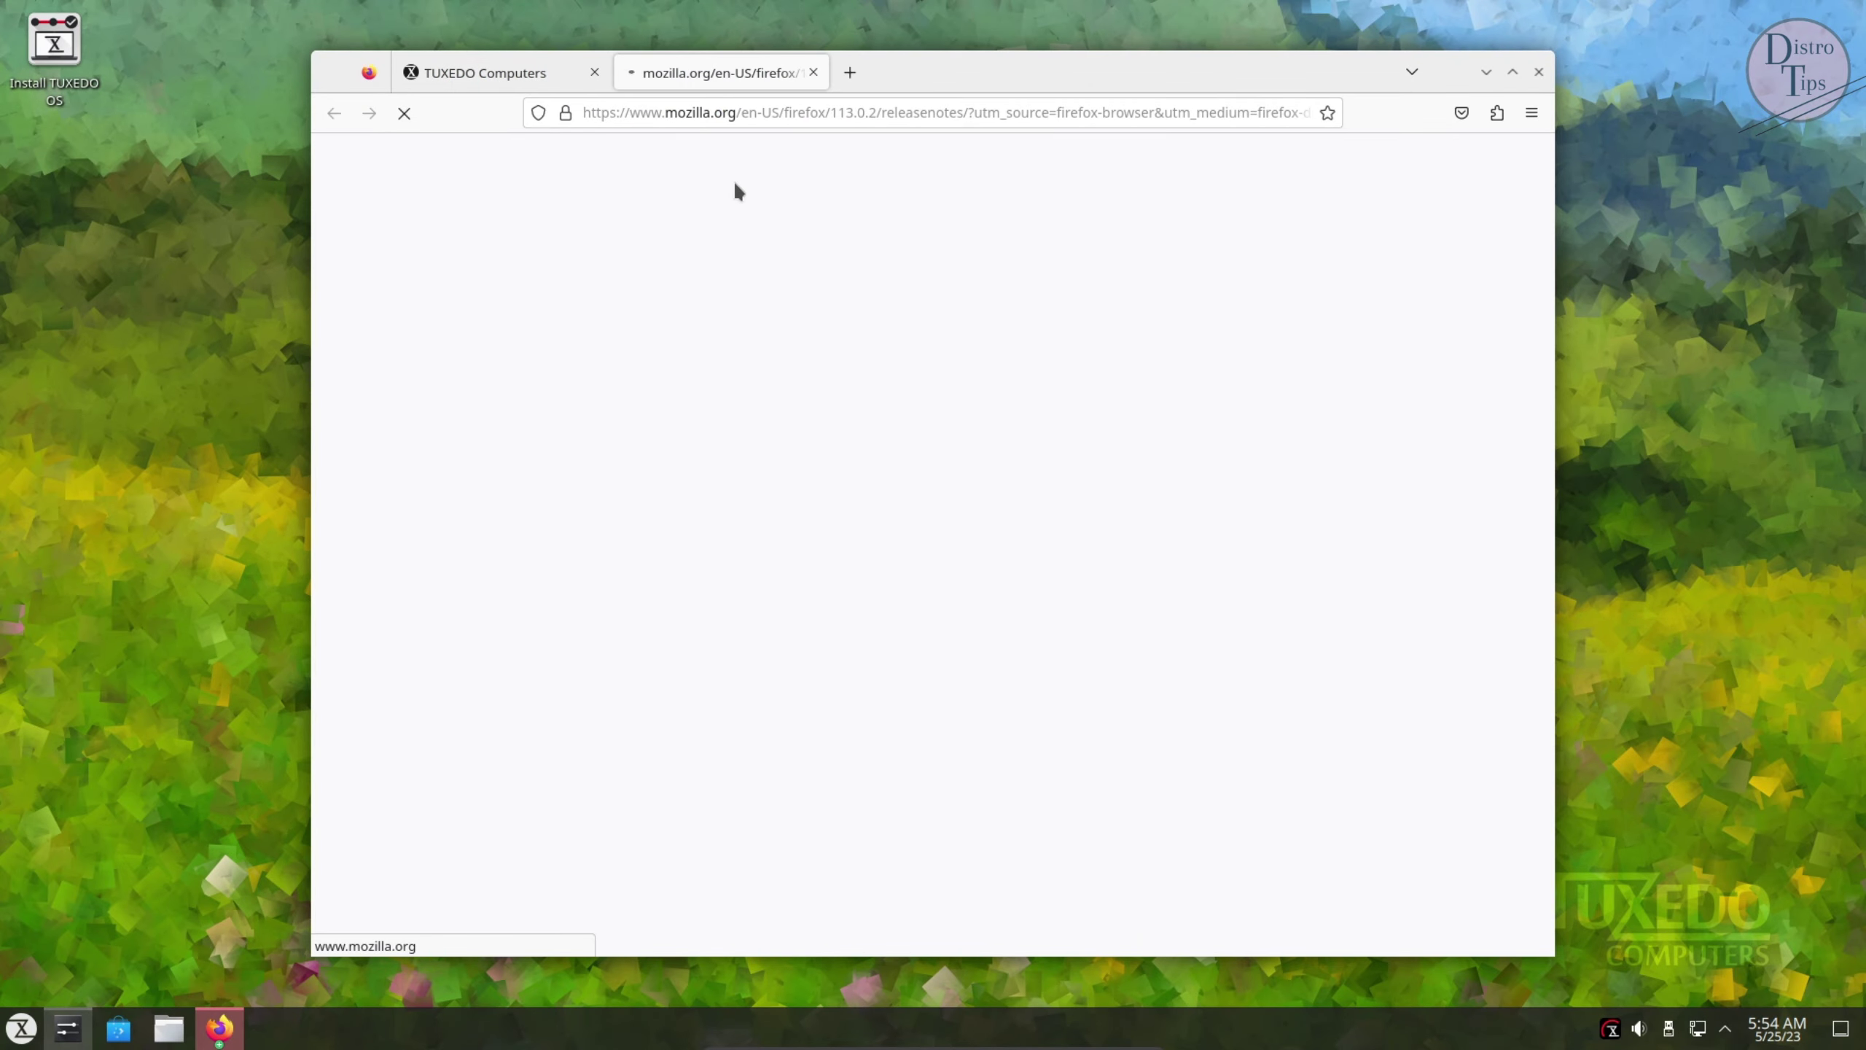
scroll(691, 401, down, 7)
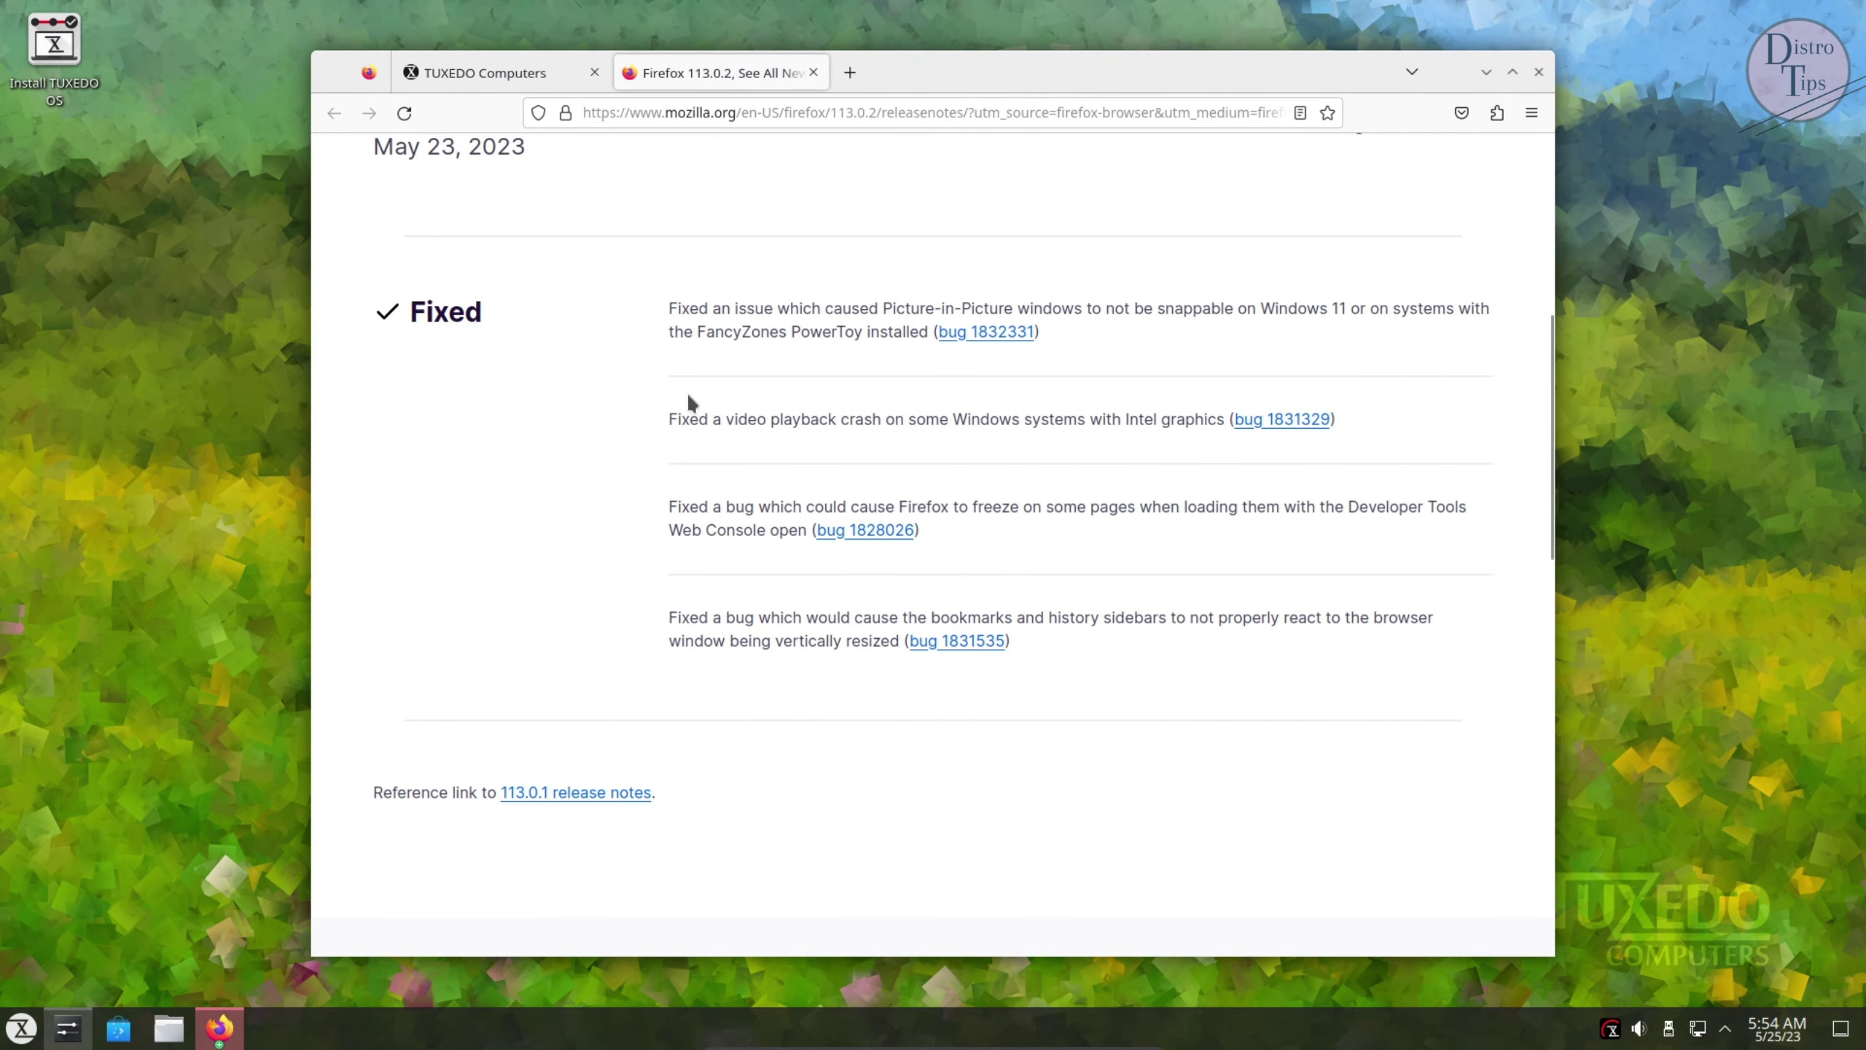
scroll(689, 397, down, 8)
scroll(688, 393, up, 20)
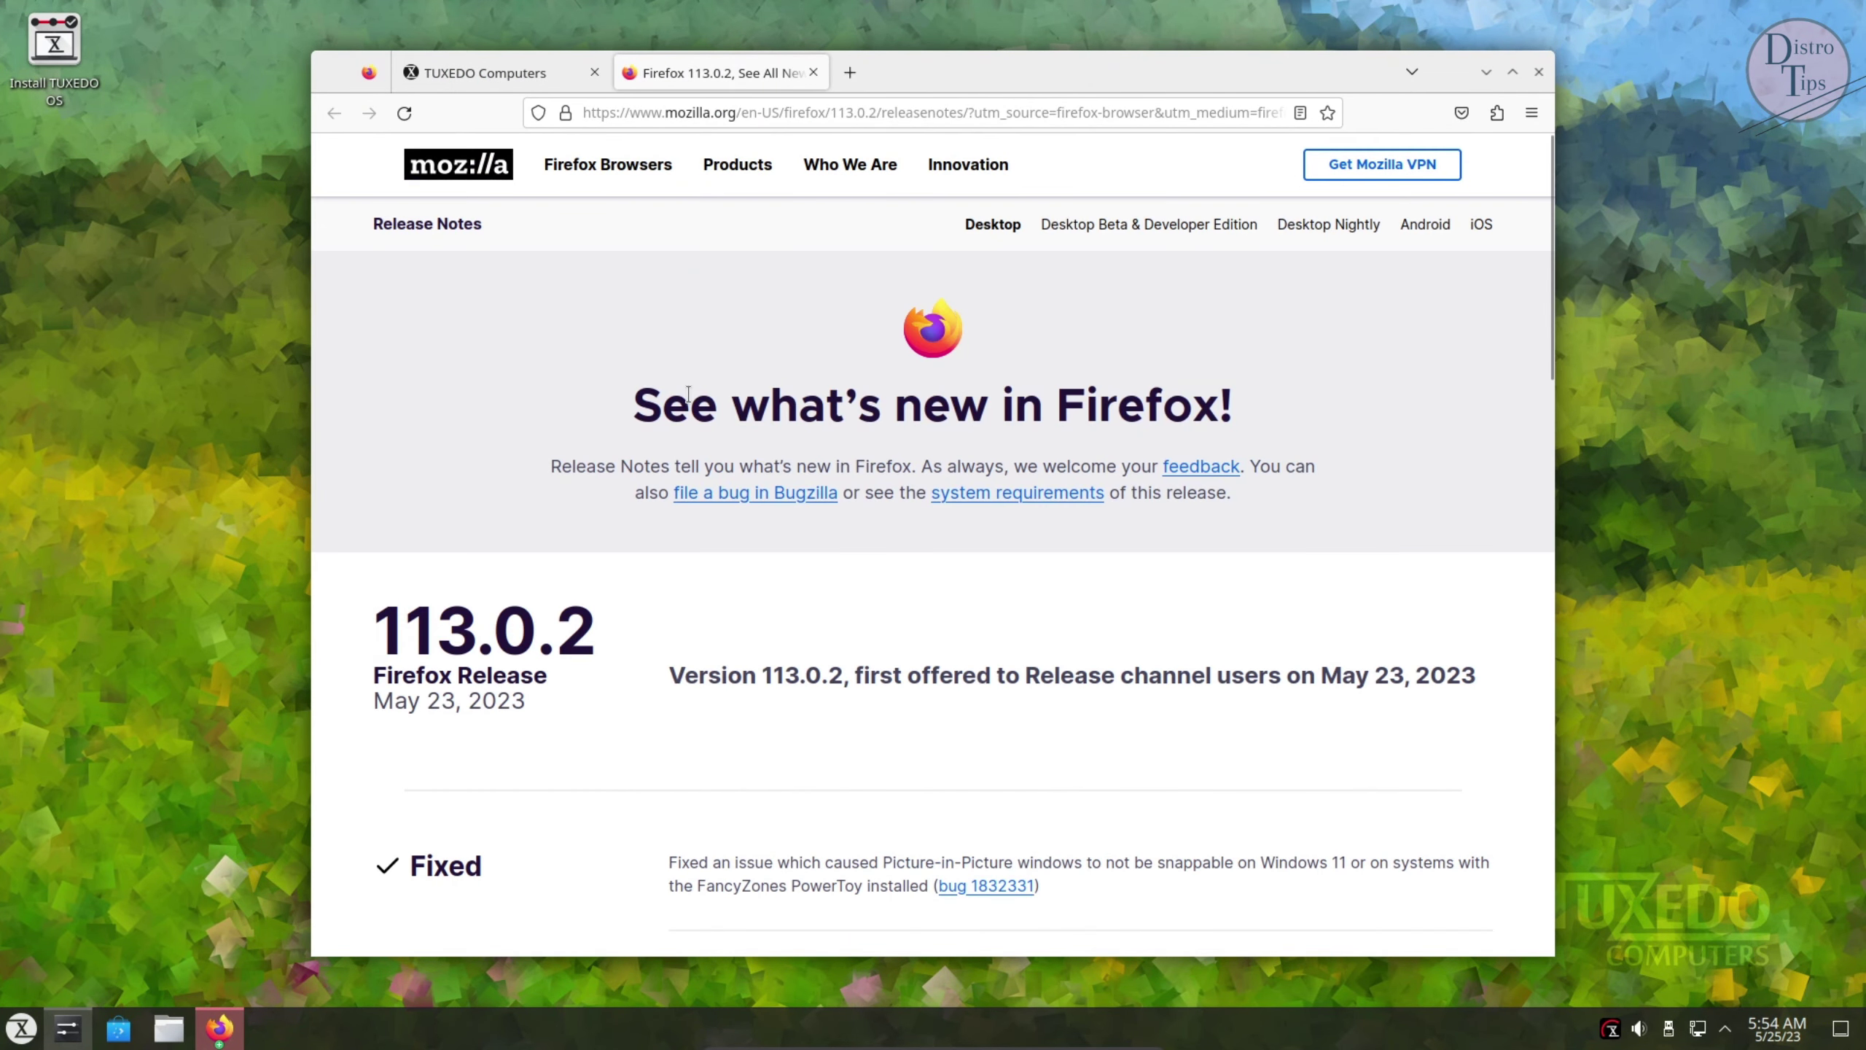
click(814, 72)
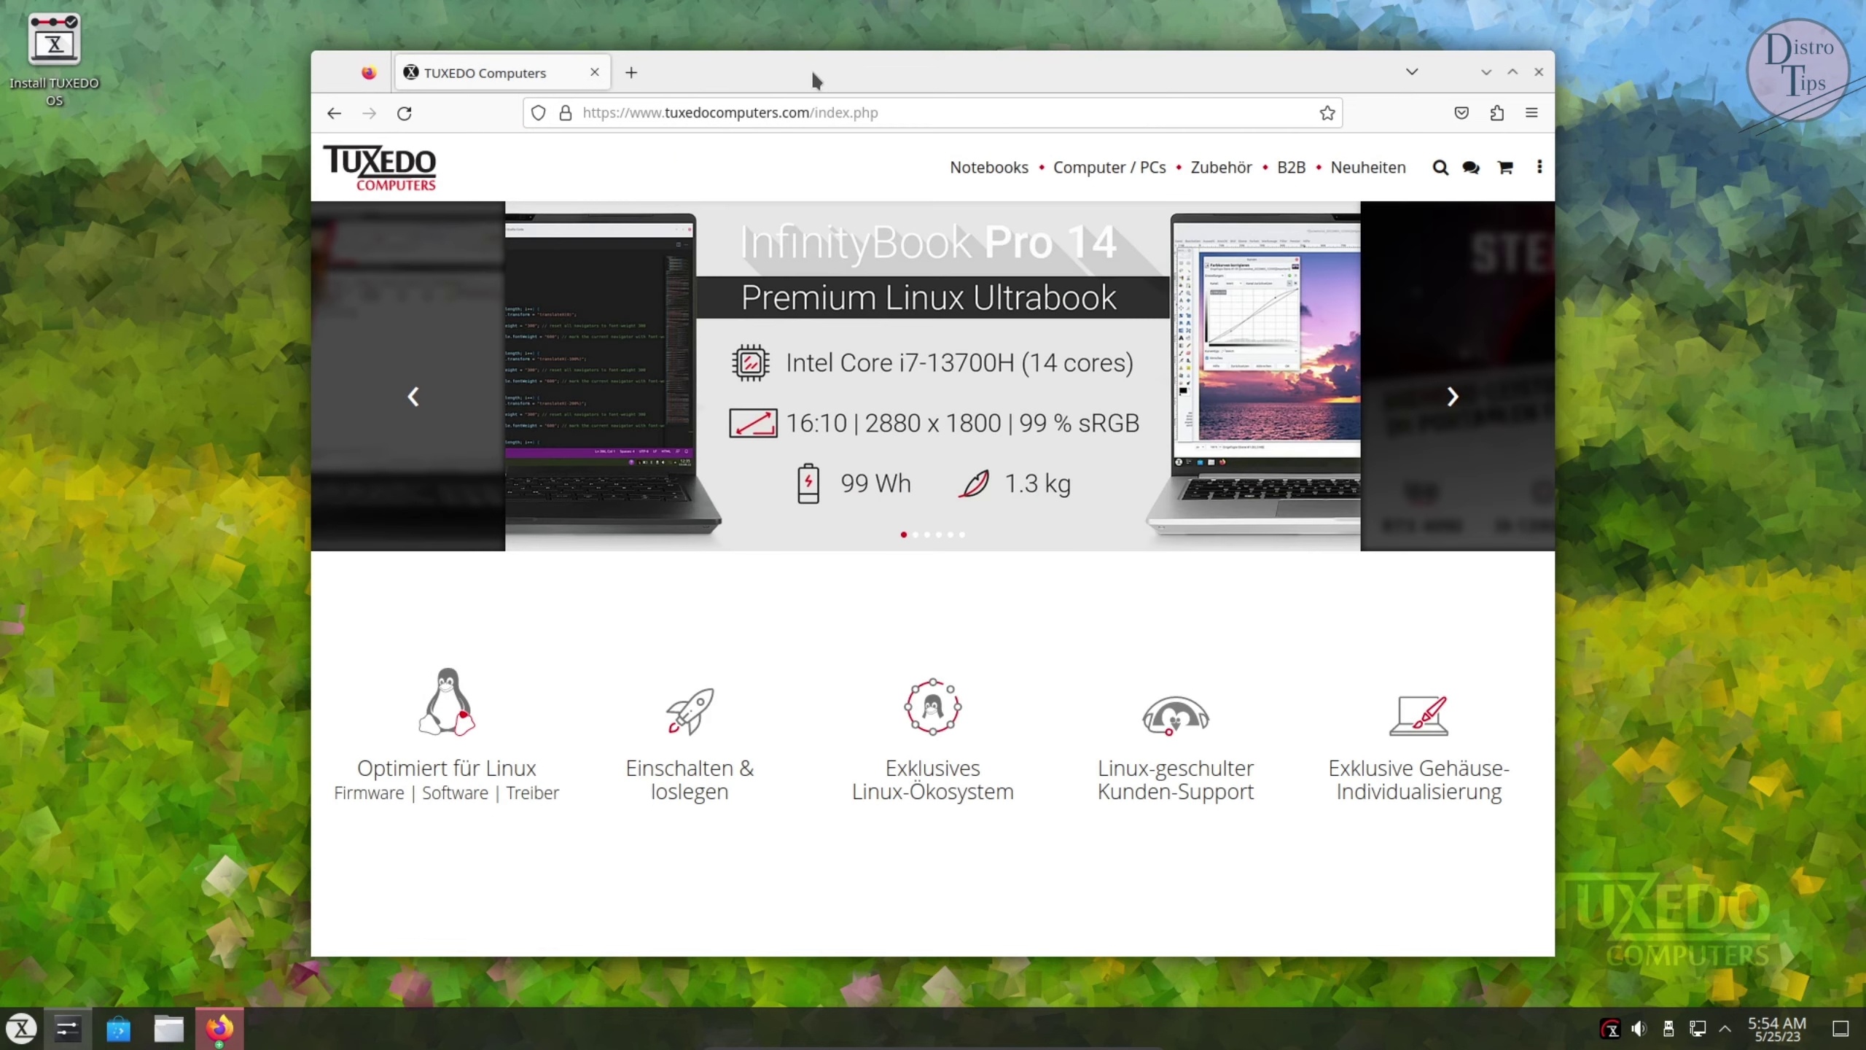
click(1538, 73)
click(1243, 293)
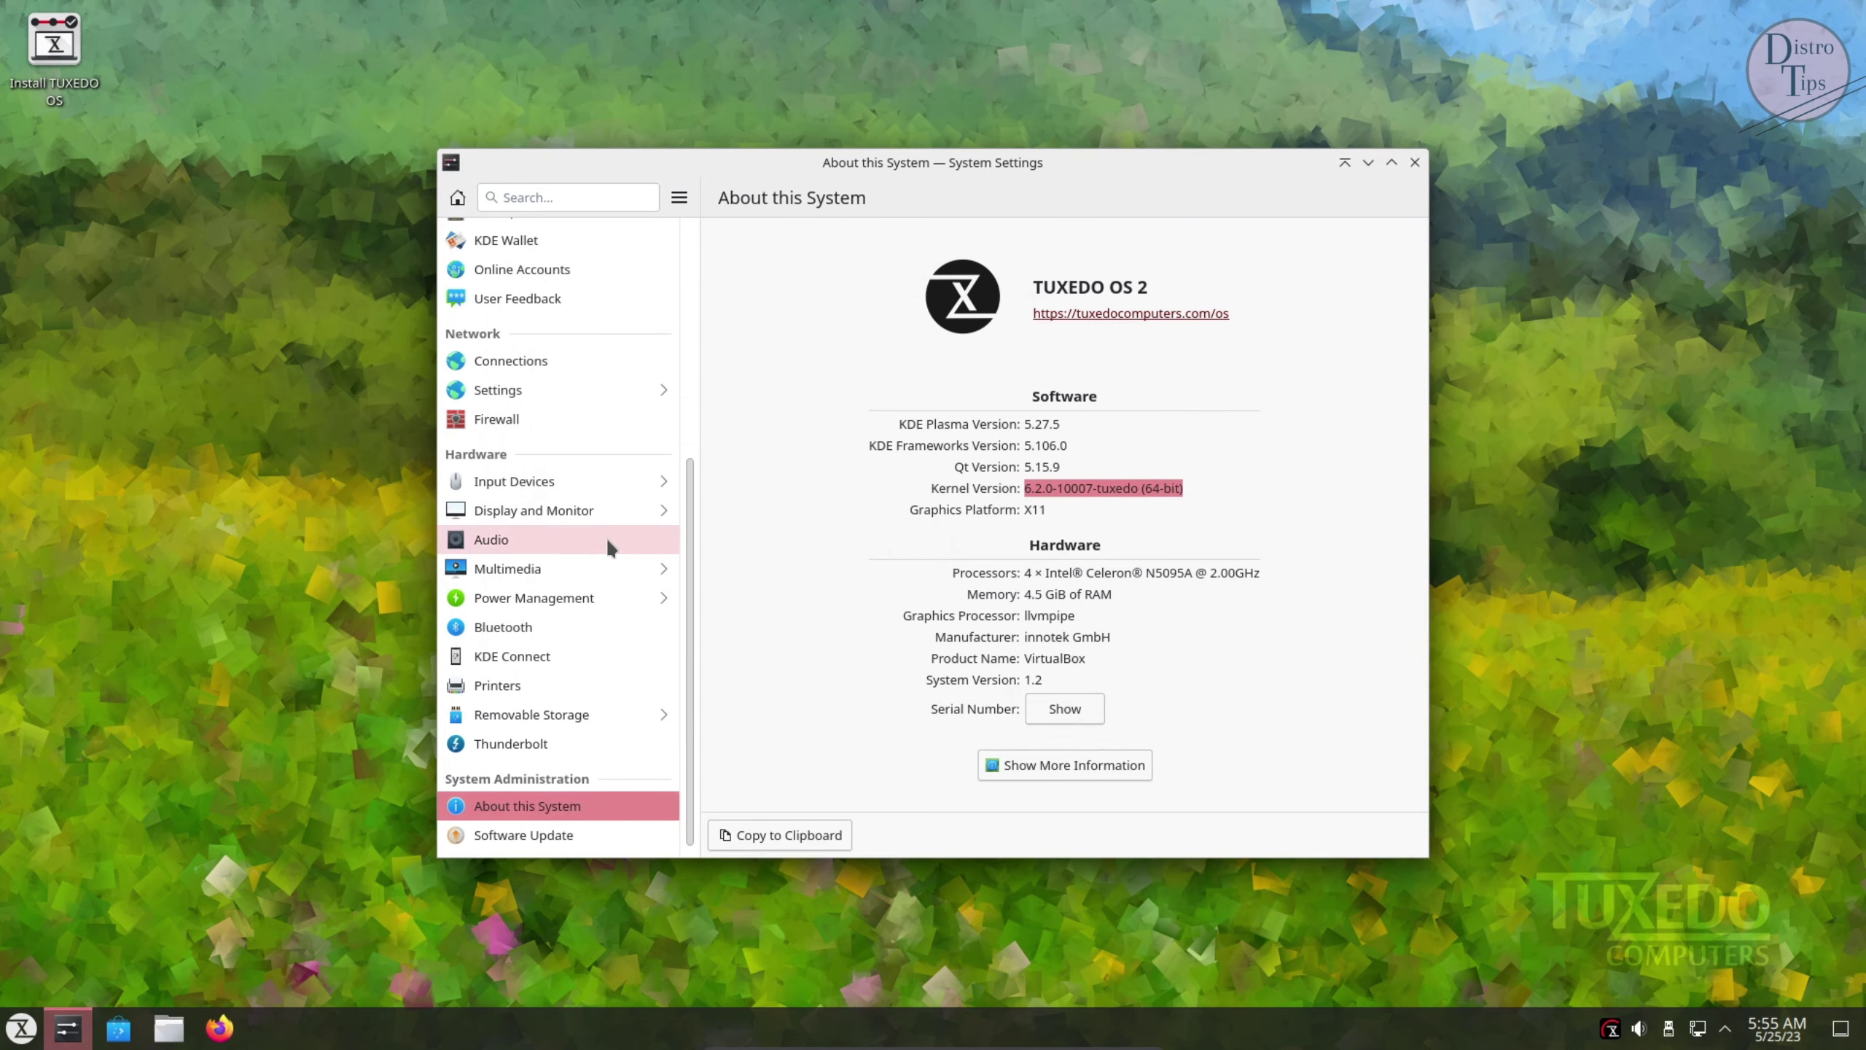
Look through the Appearance settings, including Global Theme, Plasma Style, Window Decorations and Fonts
scroll(607, 542, up, 5)
click(569, 222)
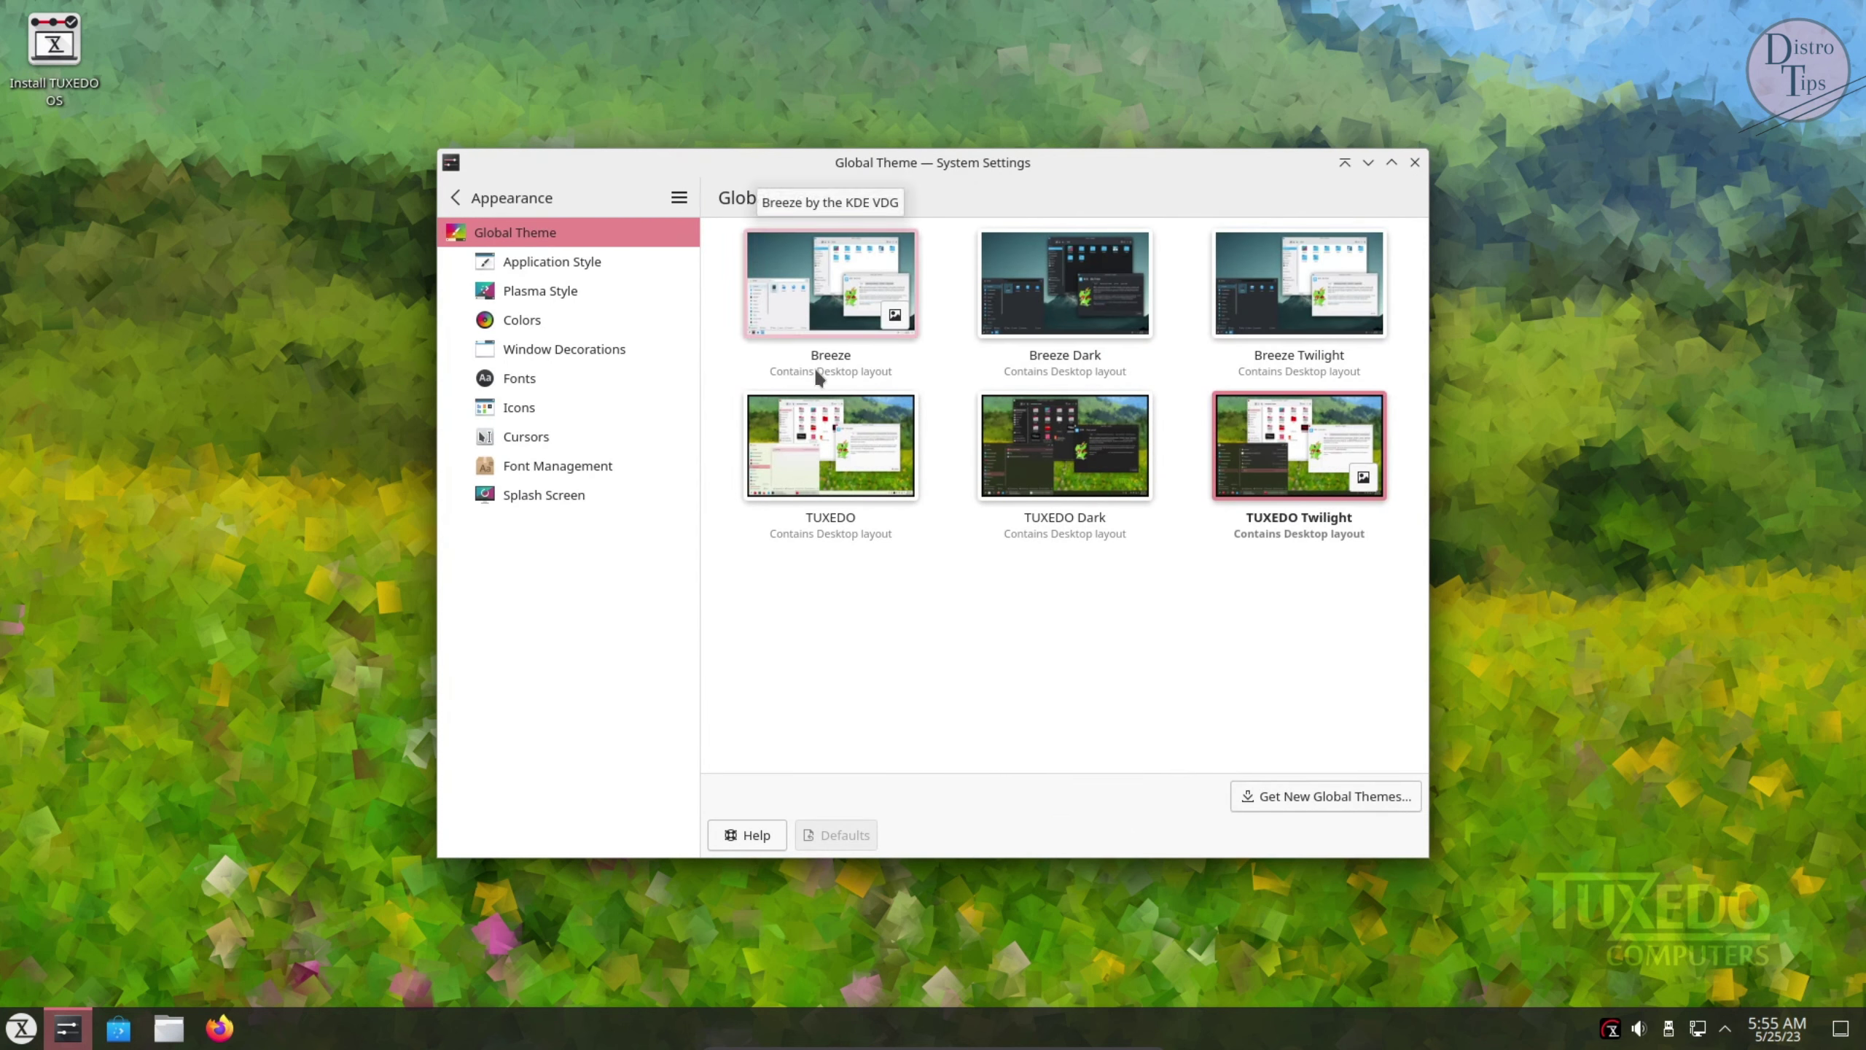
click(563, 291)
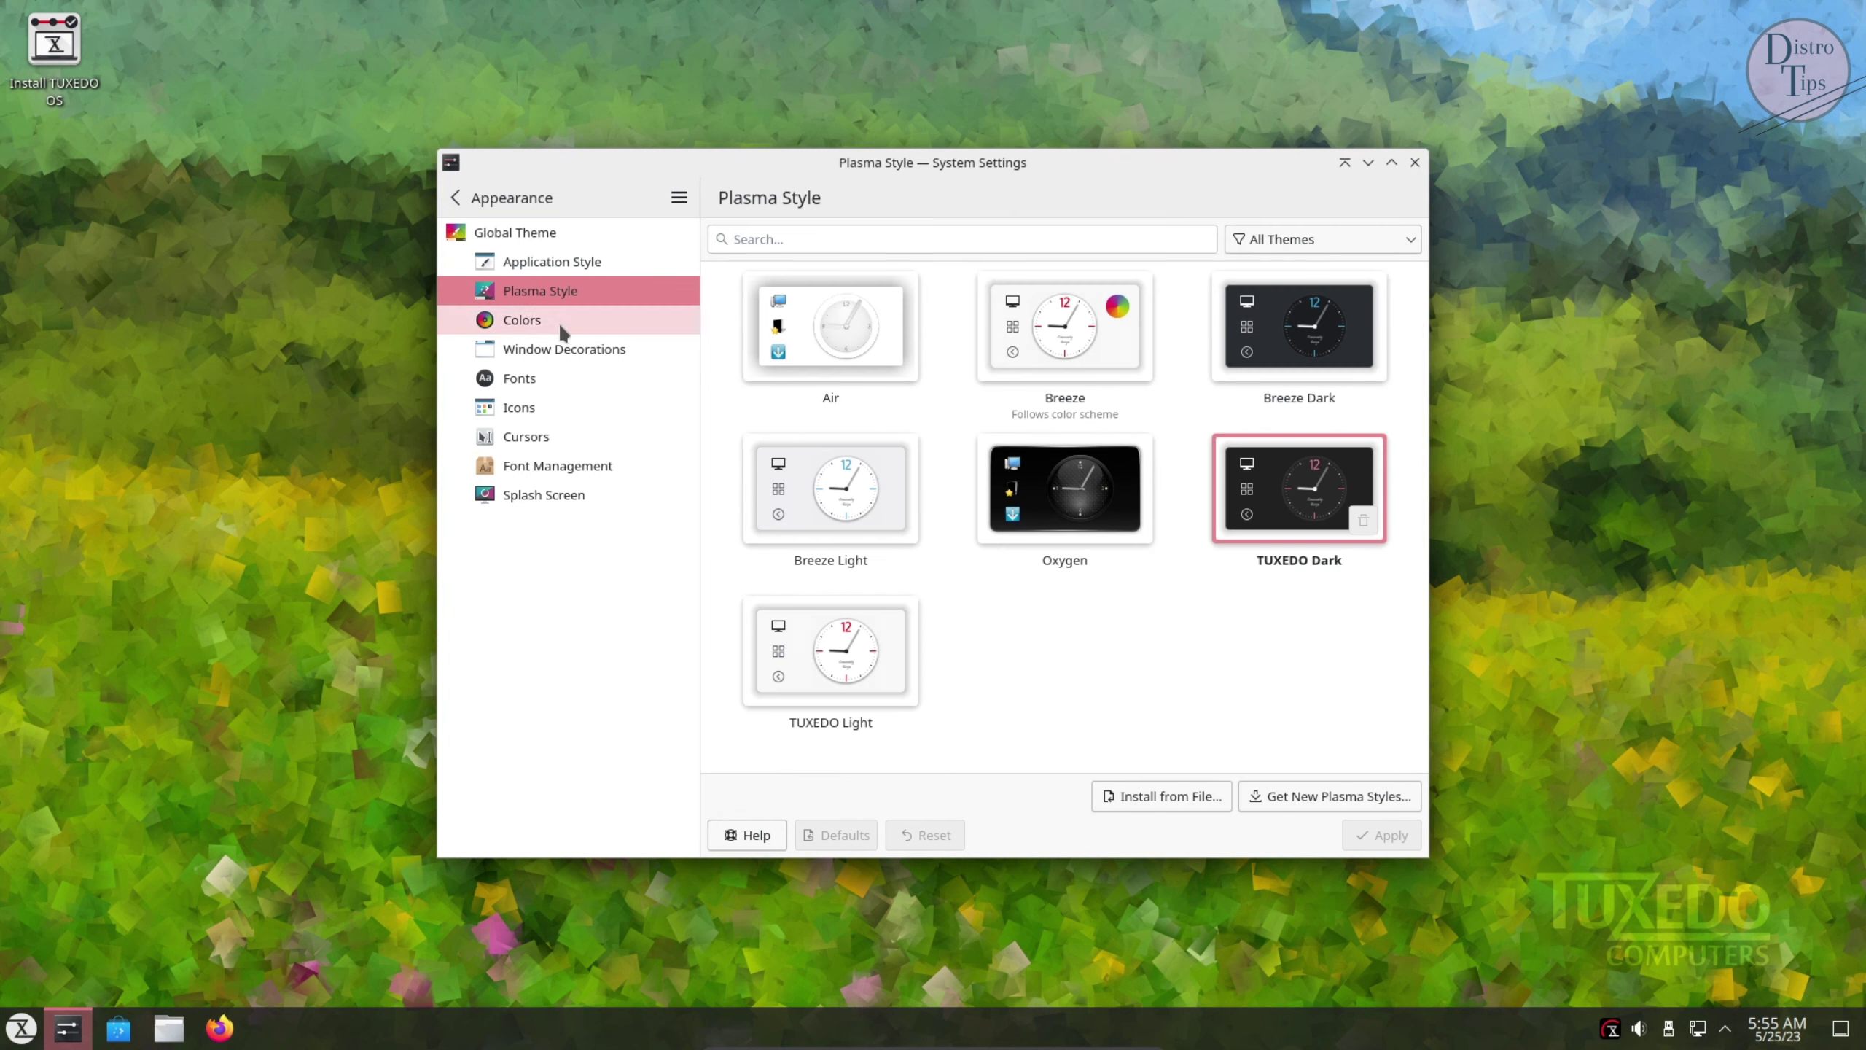
click(559, 322)
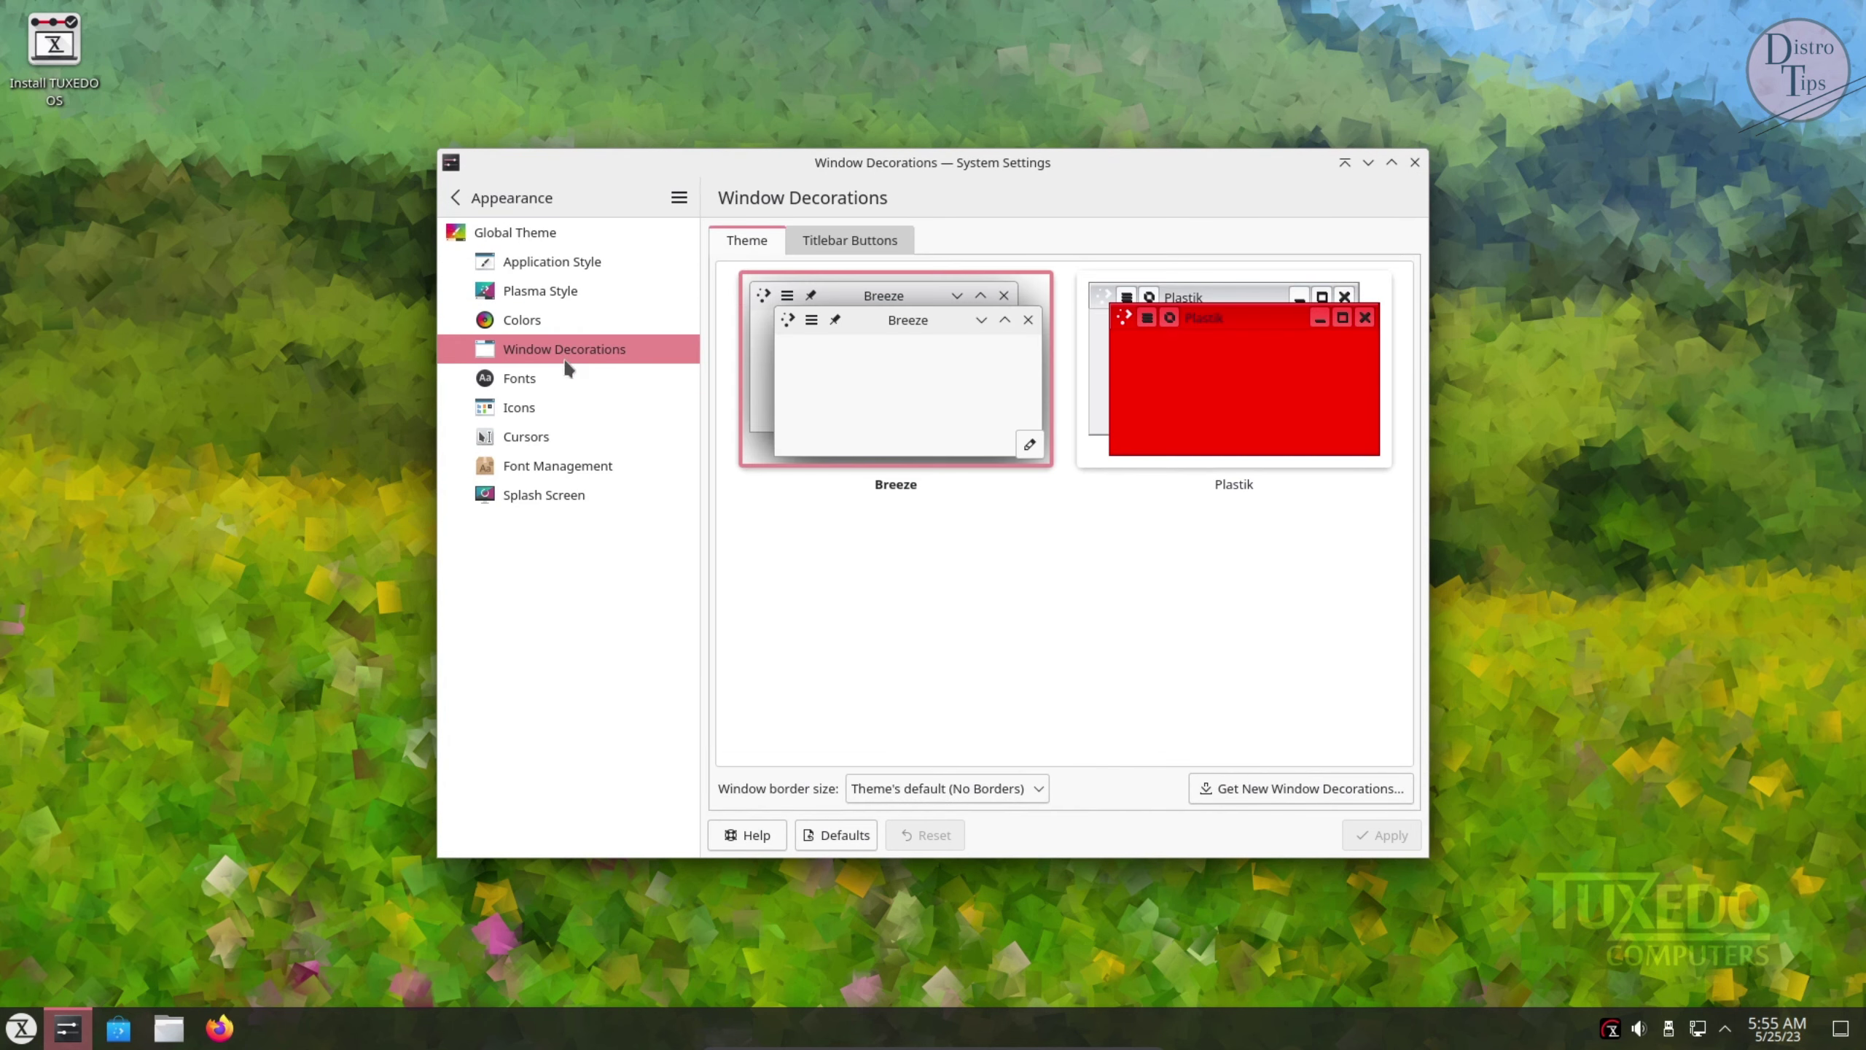
click(520, 379)
click(457, 195)
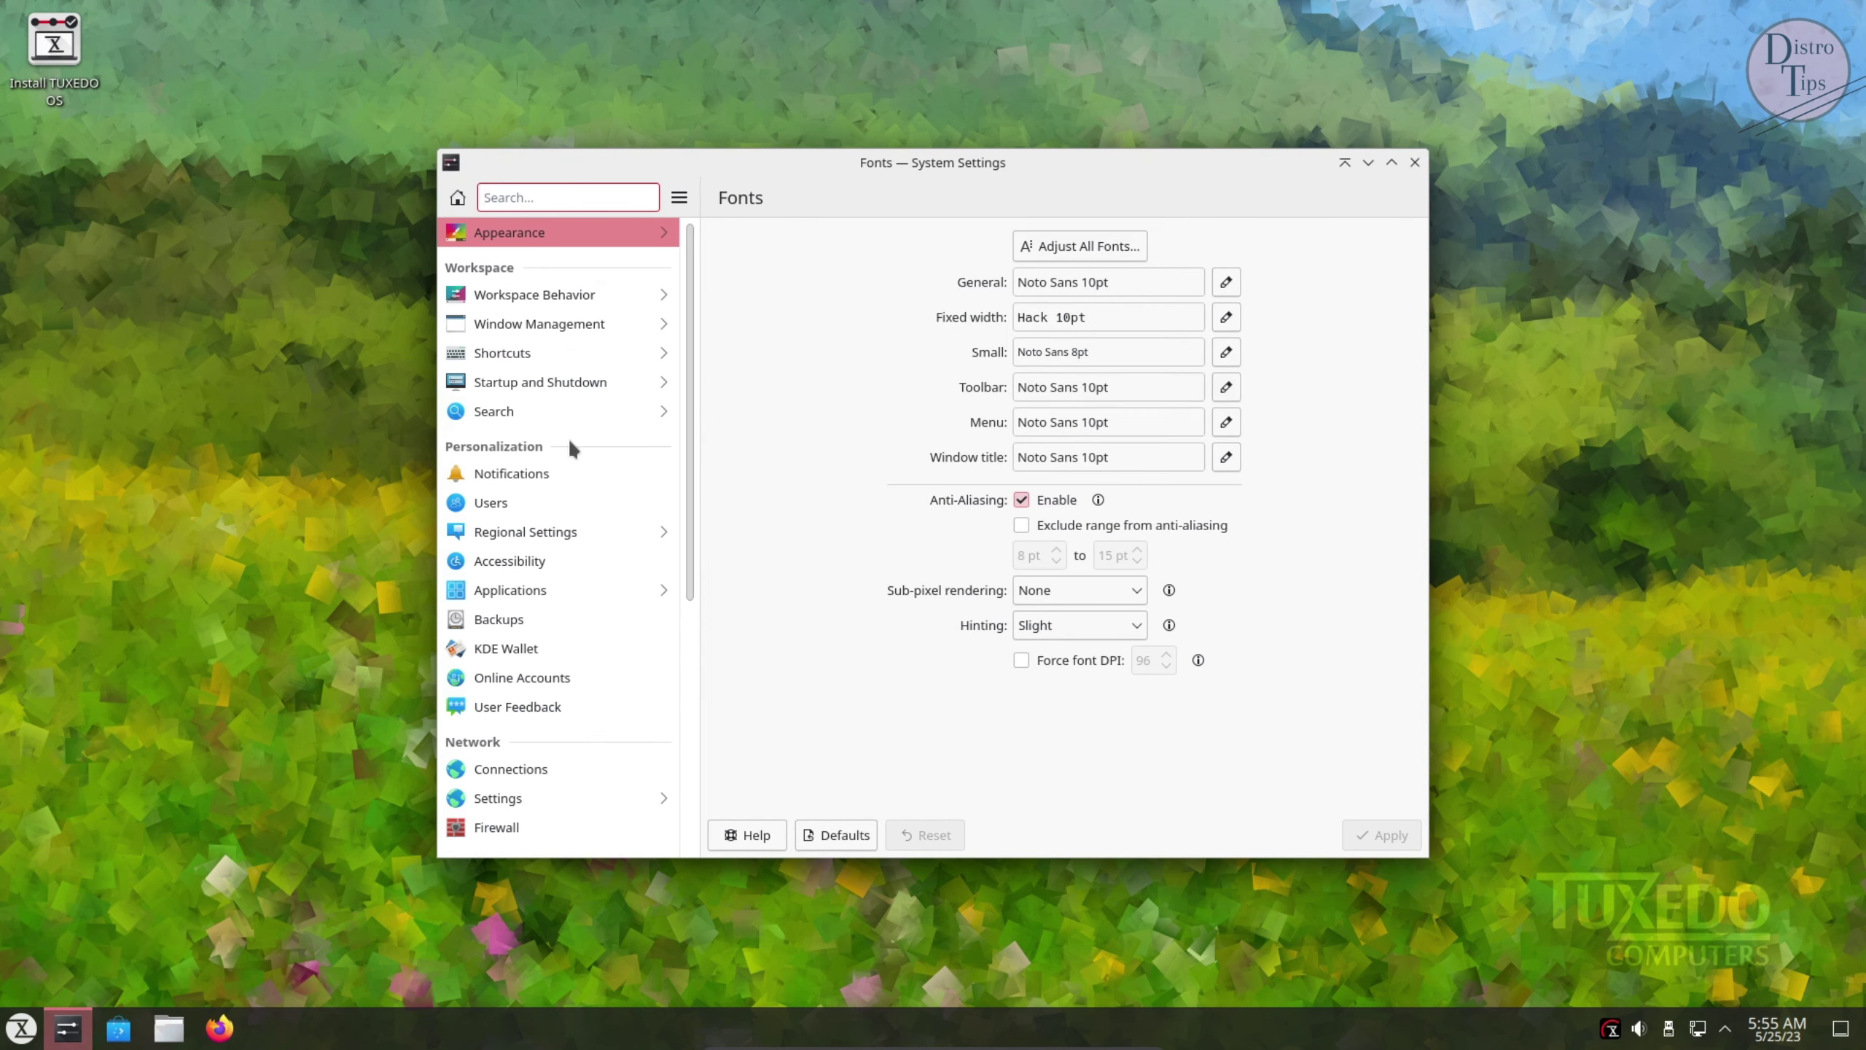
Look through the Workspace Behavior settings, including Screen Locking and Virtual Desktops, and the Software Update page
click(537, 297)
click(530, 321)
click(562, 351)
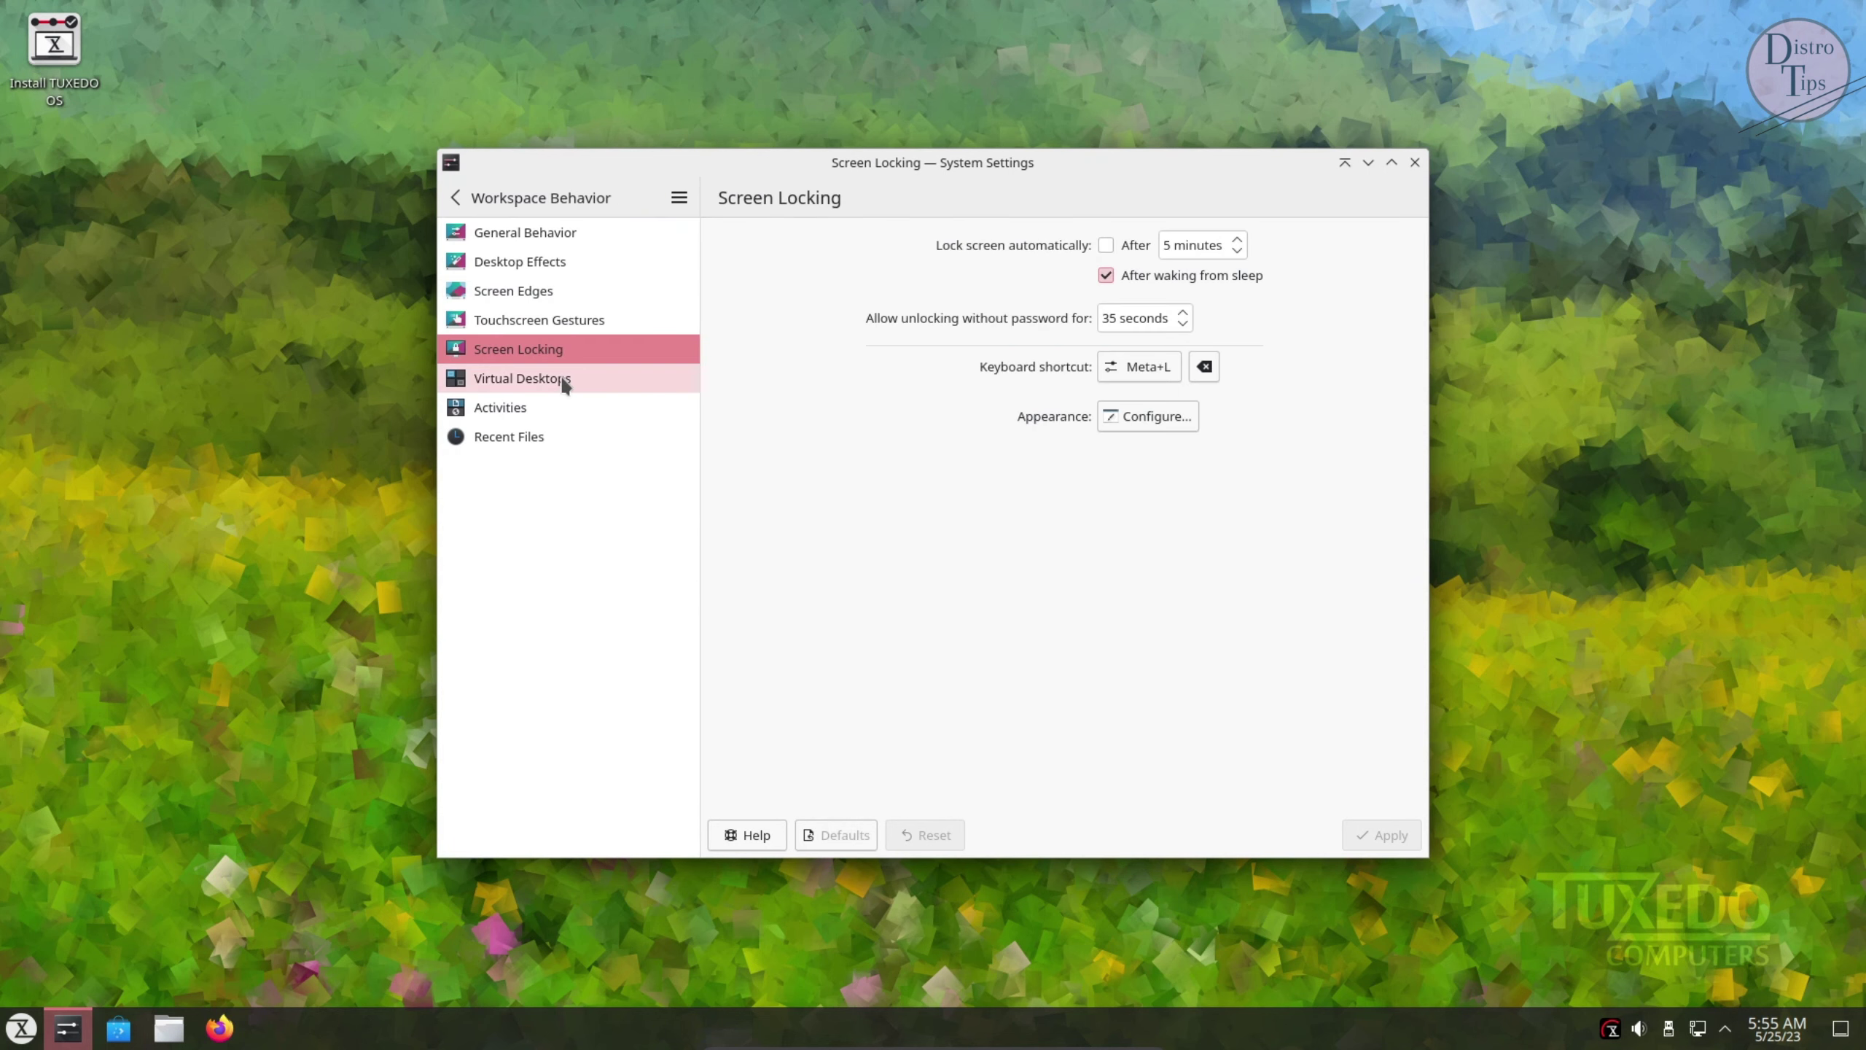
click(662, 379)
click(457, 197)
scroll(617, 650, down, 5)
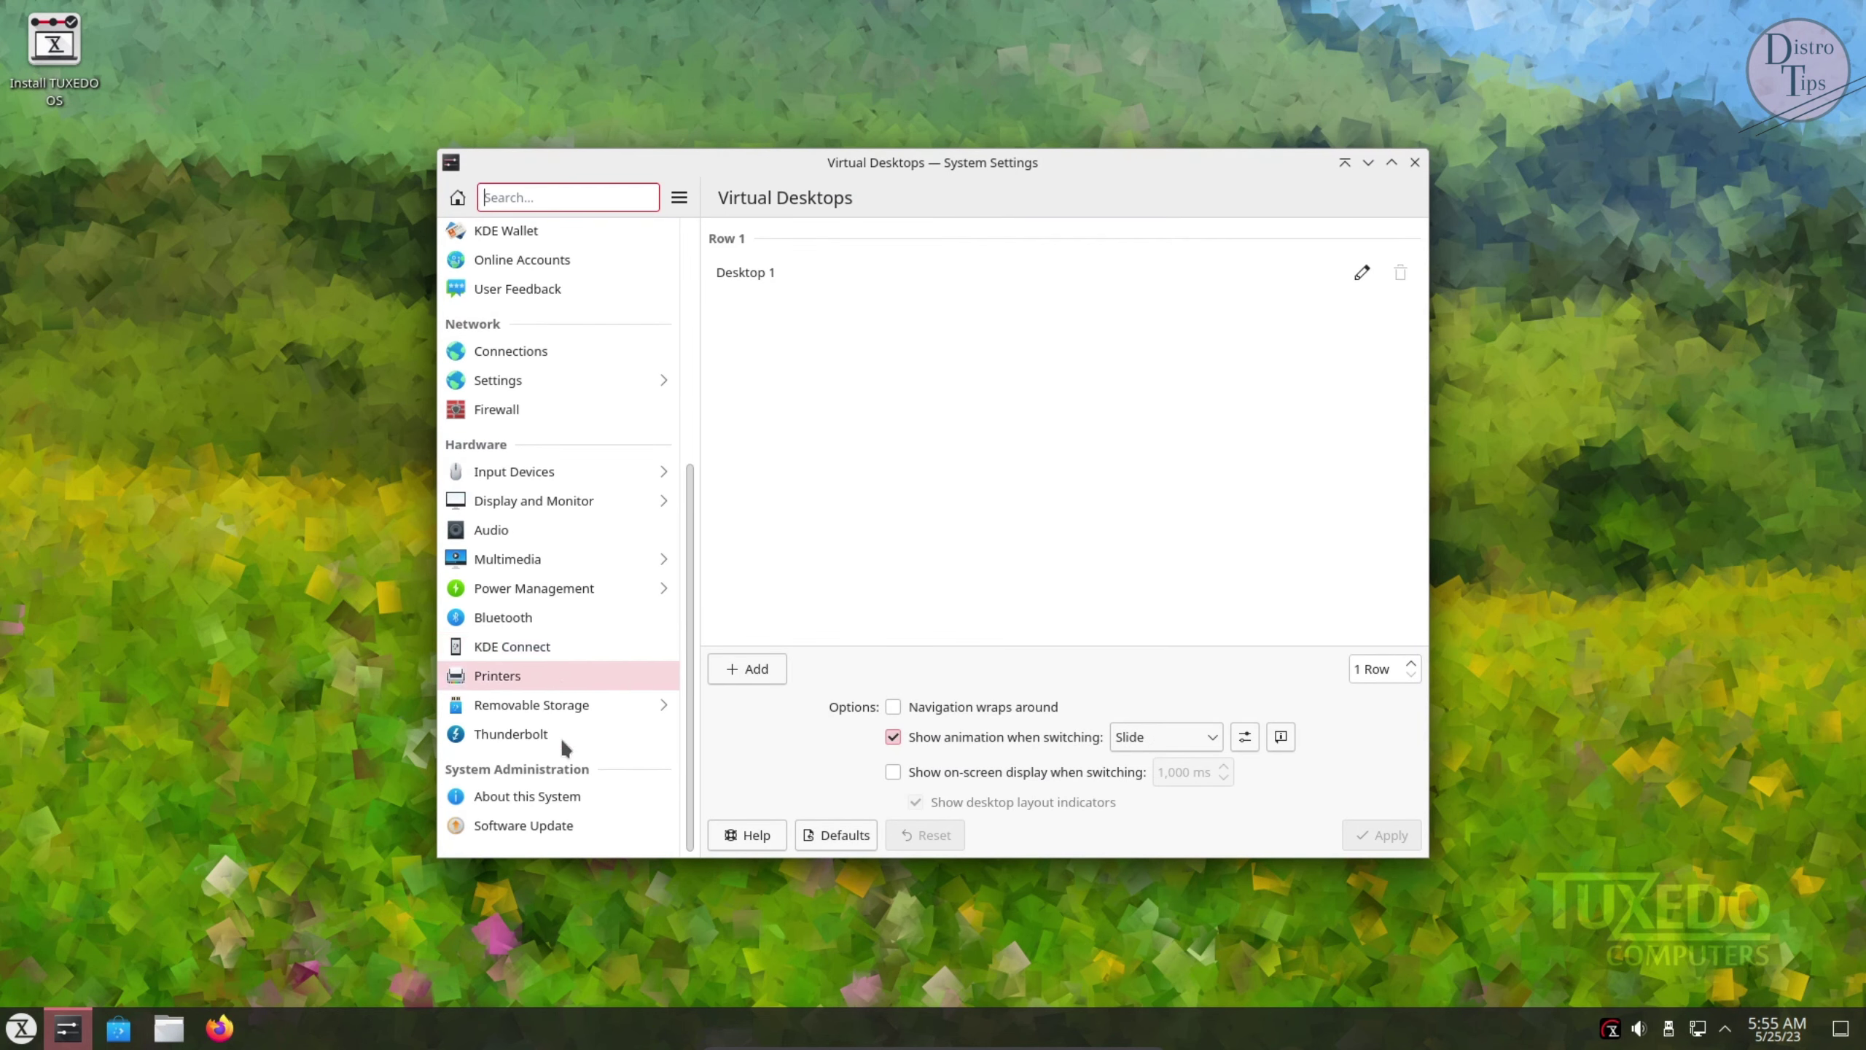
click(539, 826)
Open the About System Settings dialog, make it taller and highlight the application's name and version
click(680, 197)
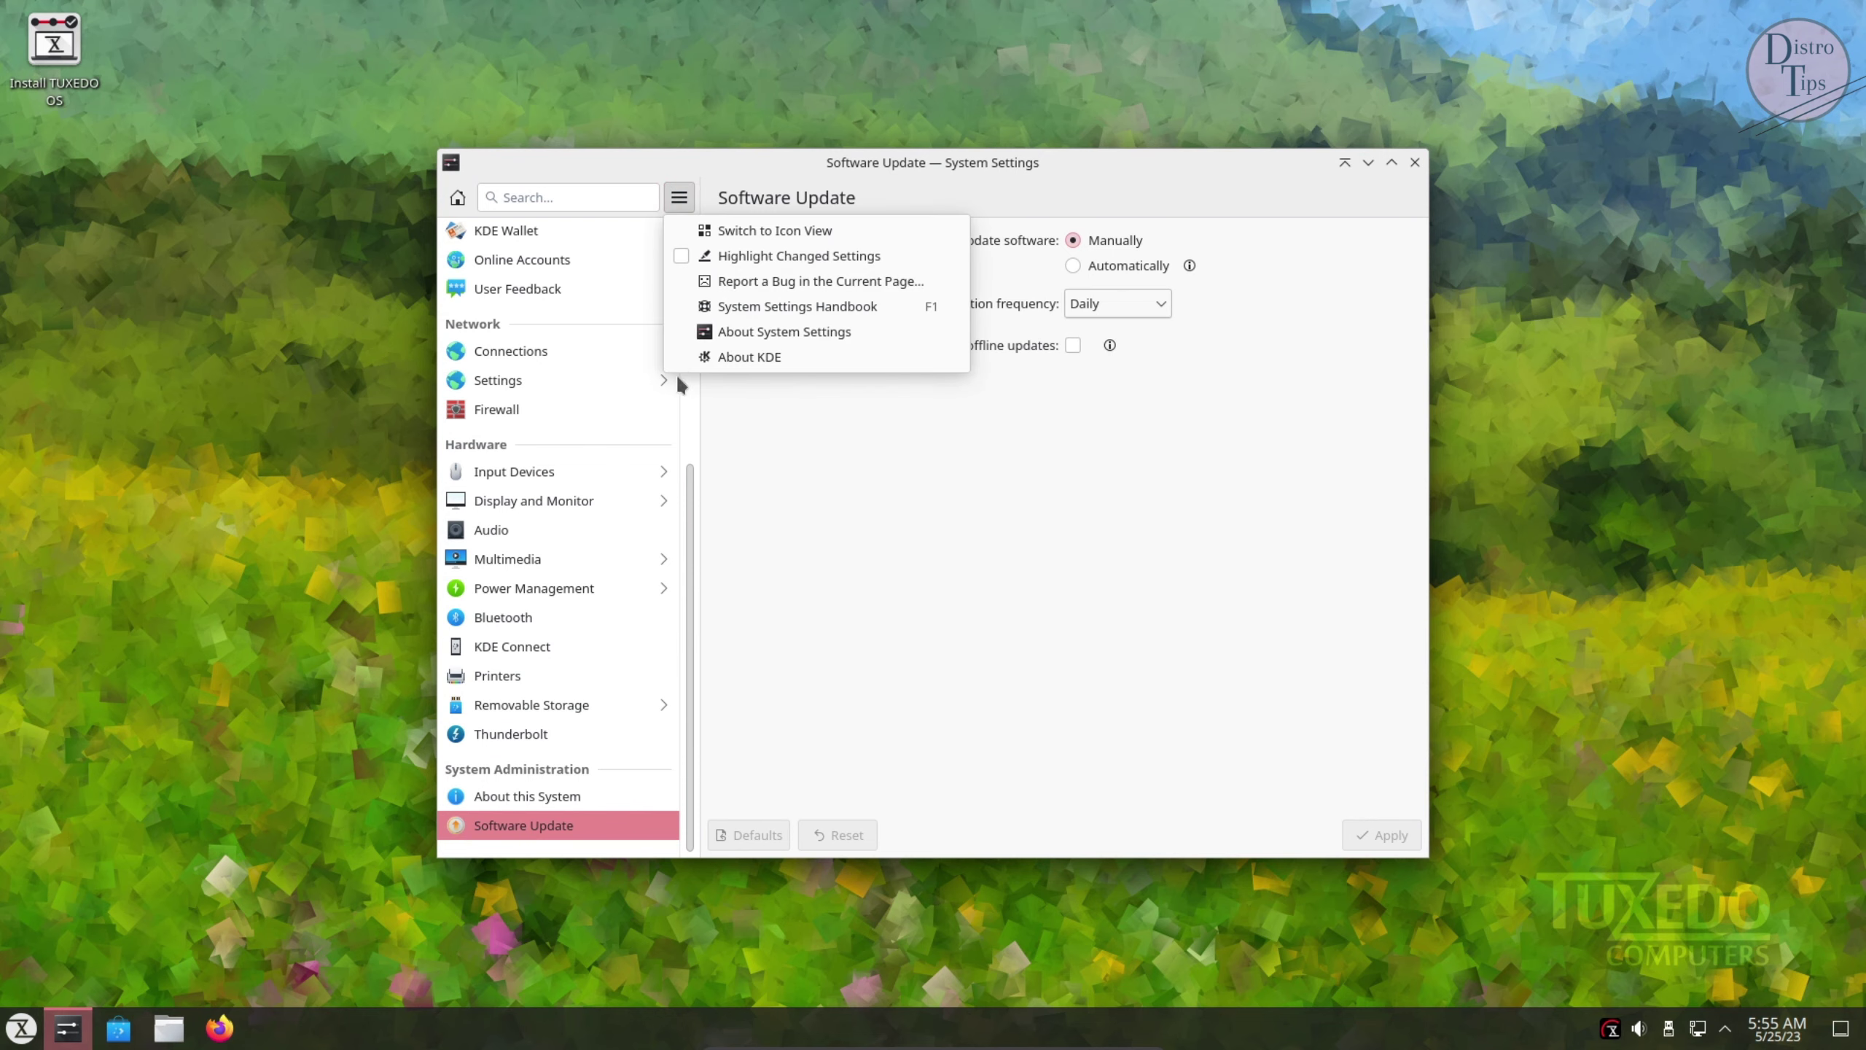
click(809, 335)
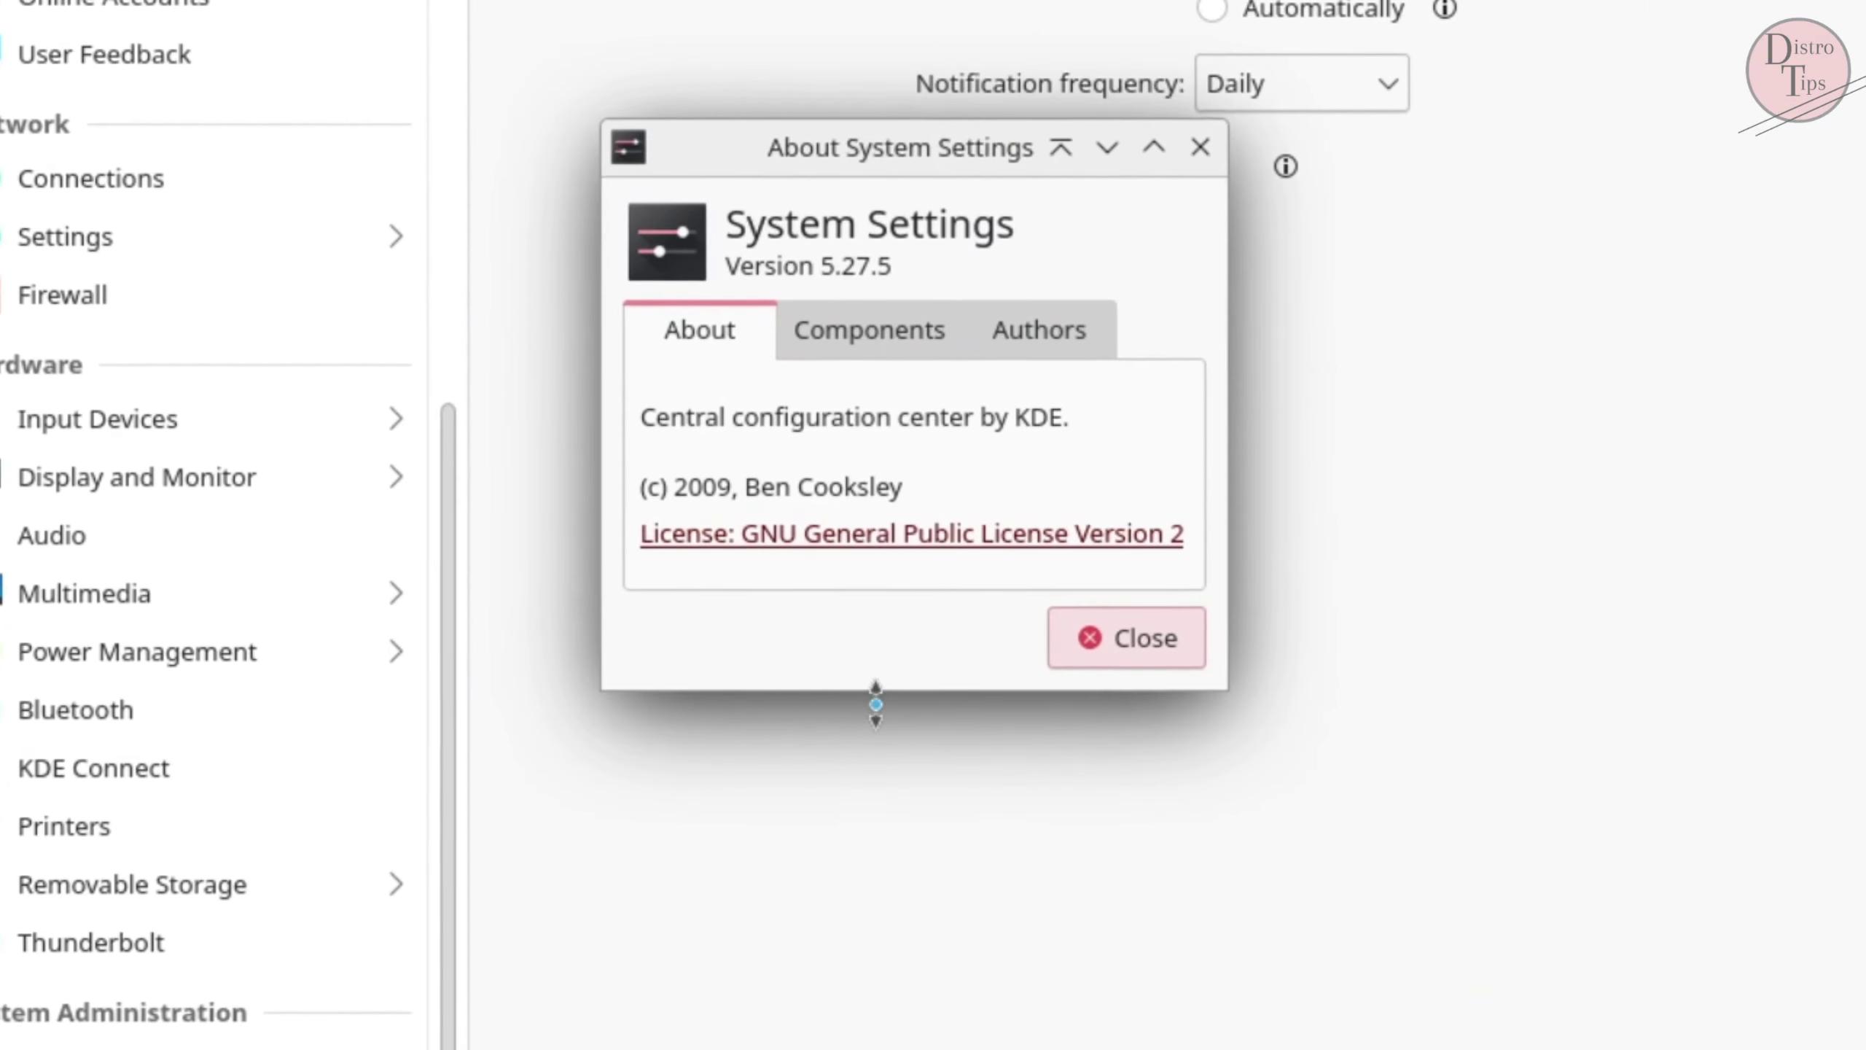
drag(876, 704, 909, 904)
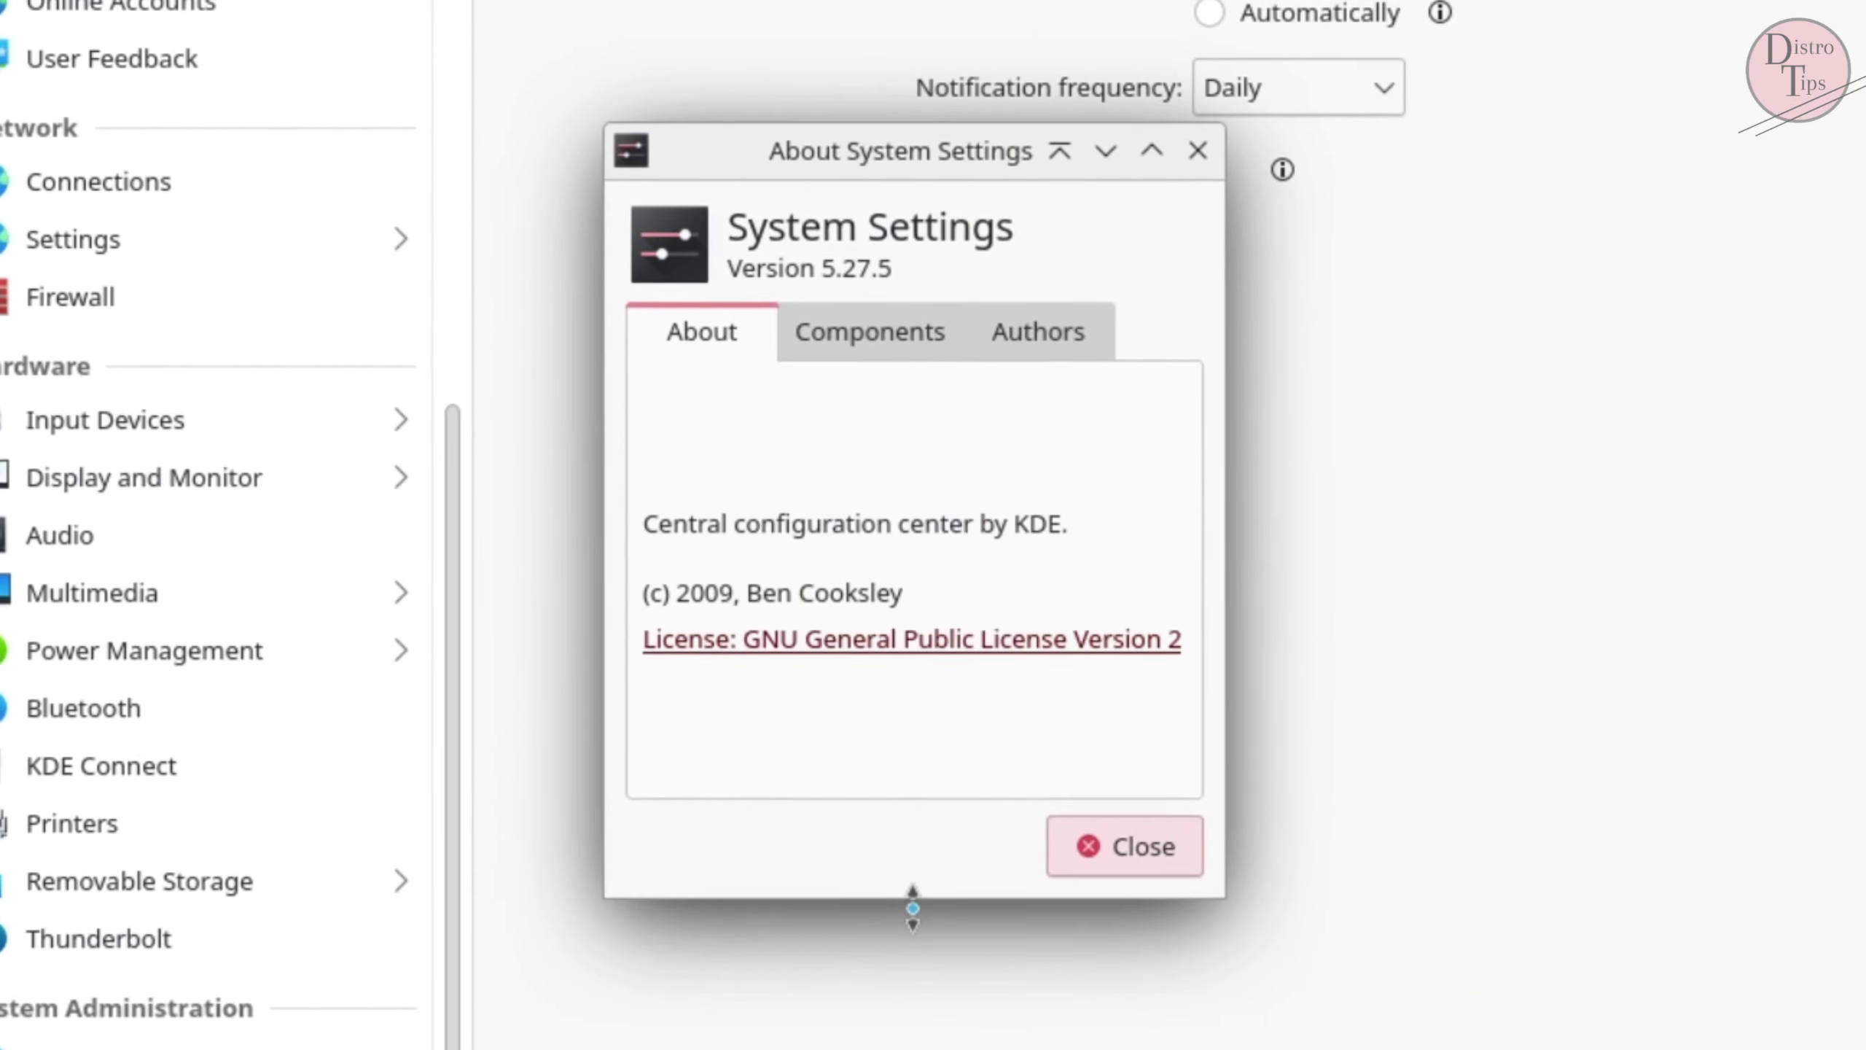
drag(897, 271, 729, 242)
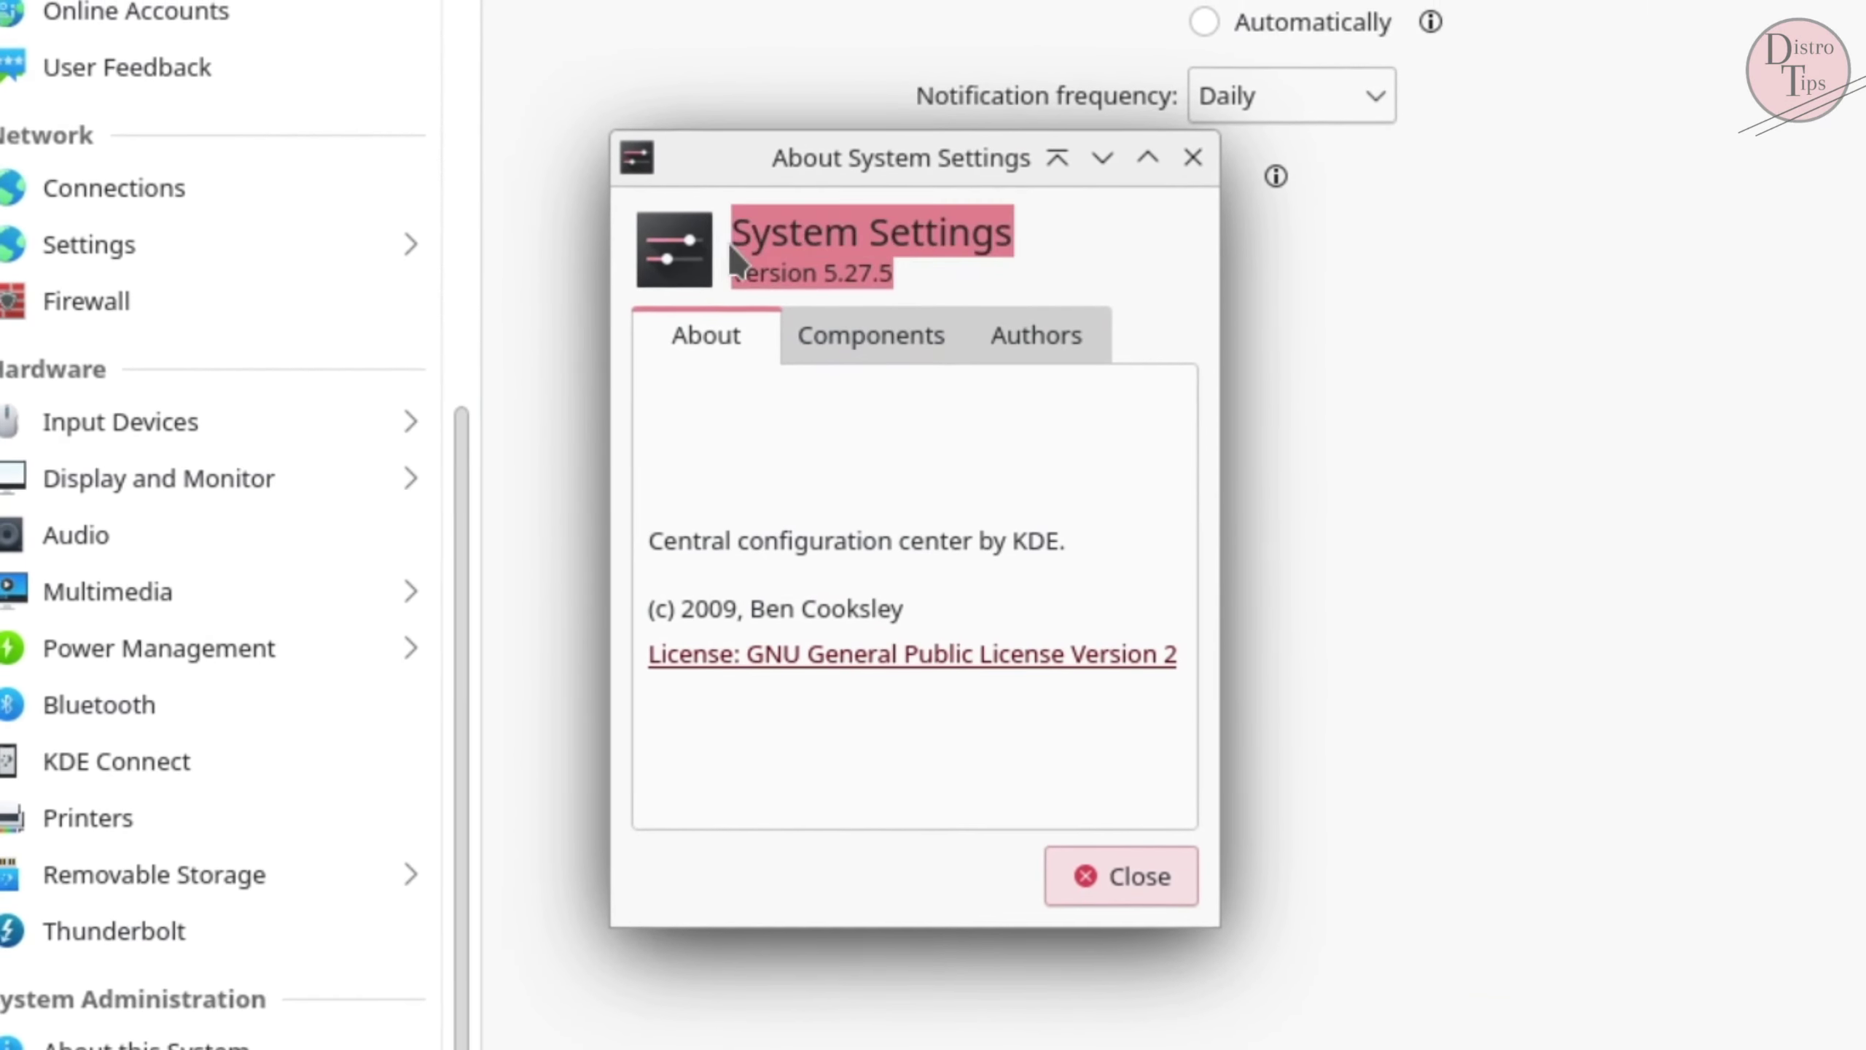
Examine the components and authors in the About System Settings dialog, highlighting the KDE Frameworks and Qt versions
click(875, 342)
drag(833, 459, 665, 409)
drag(1032, 626, 665, 585)
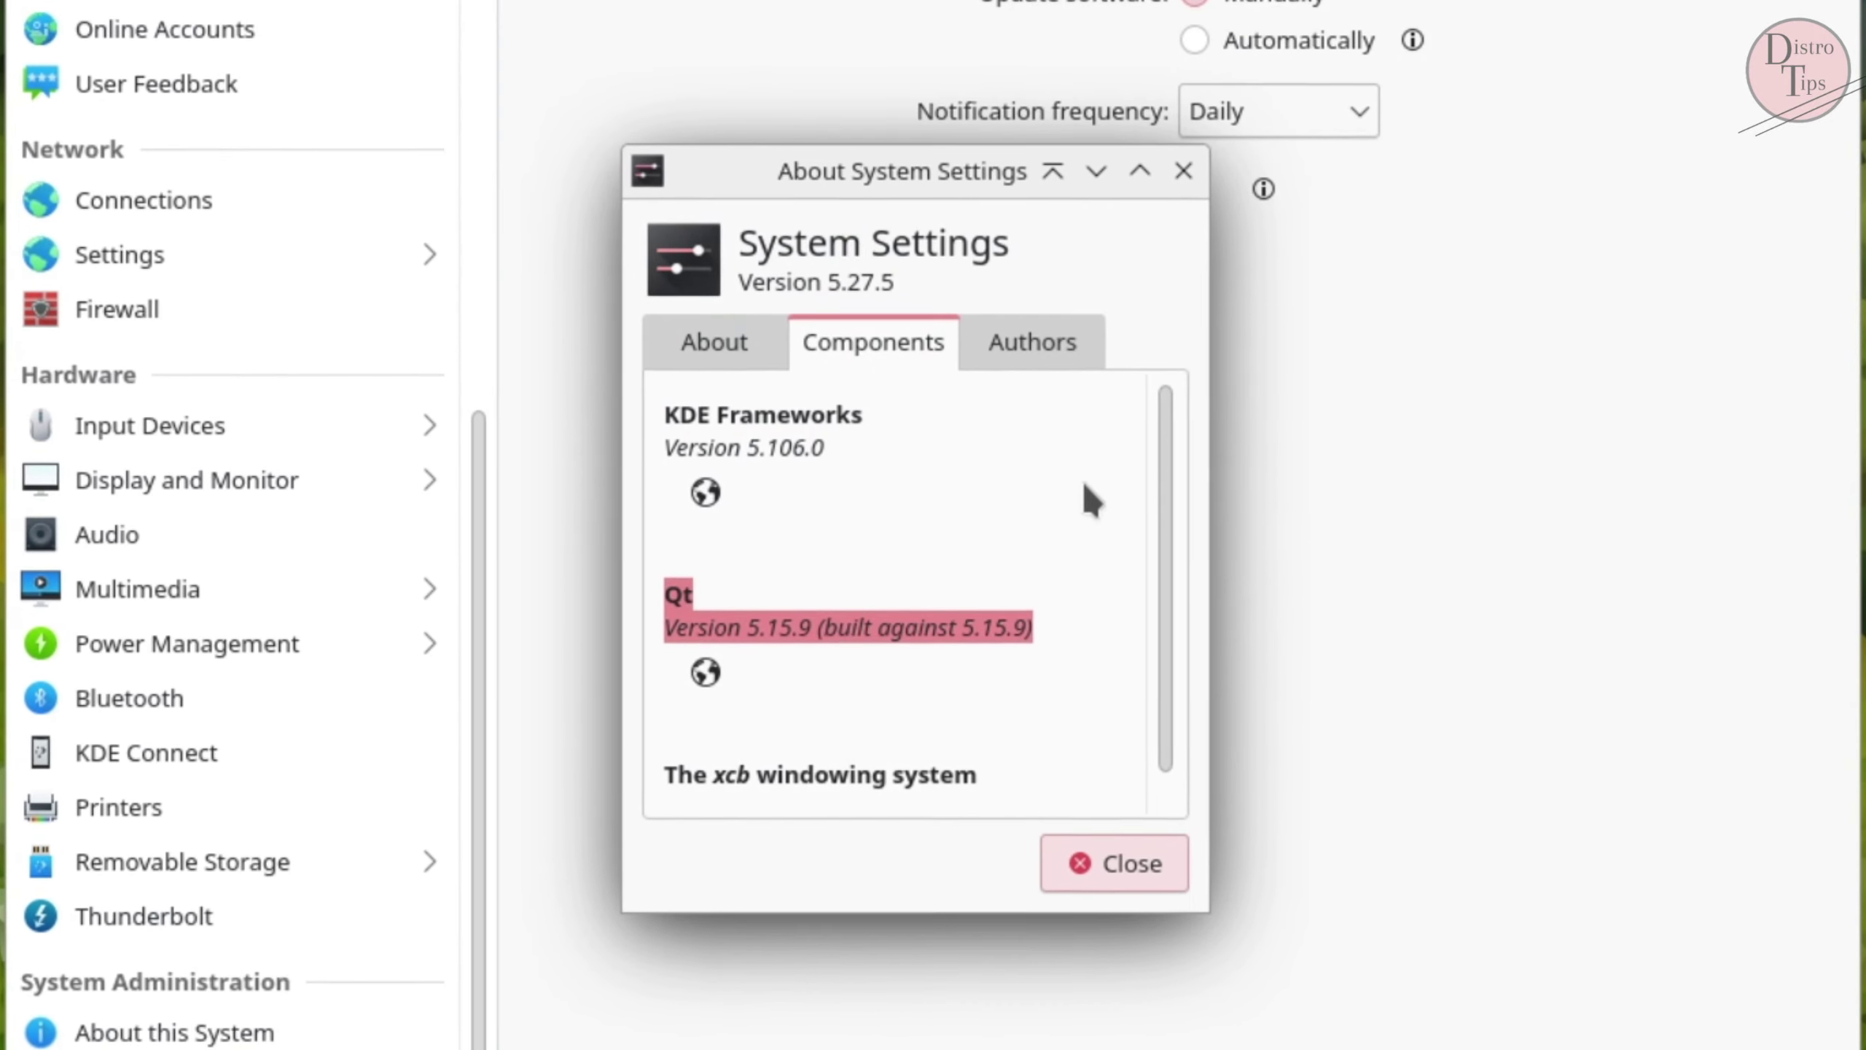
click(1062, 324)
scroll(1022, 452, down, 2)
scroll(1026, 460, up, 2)
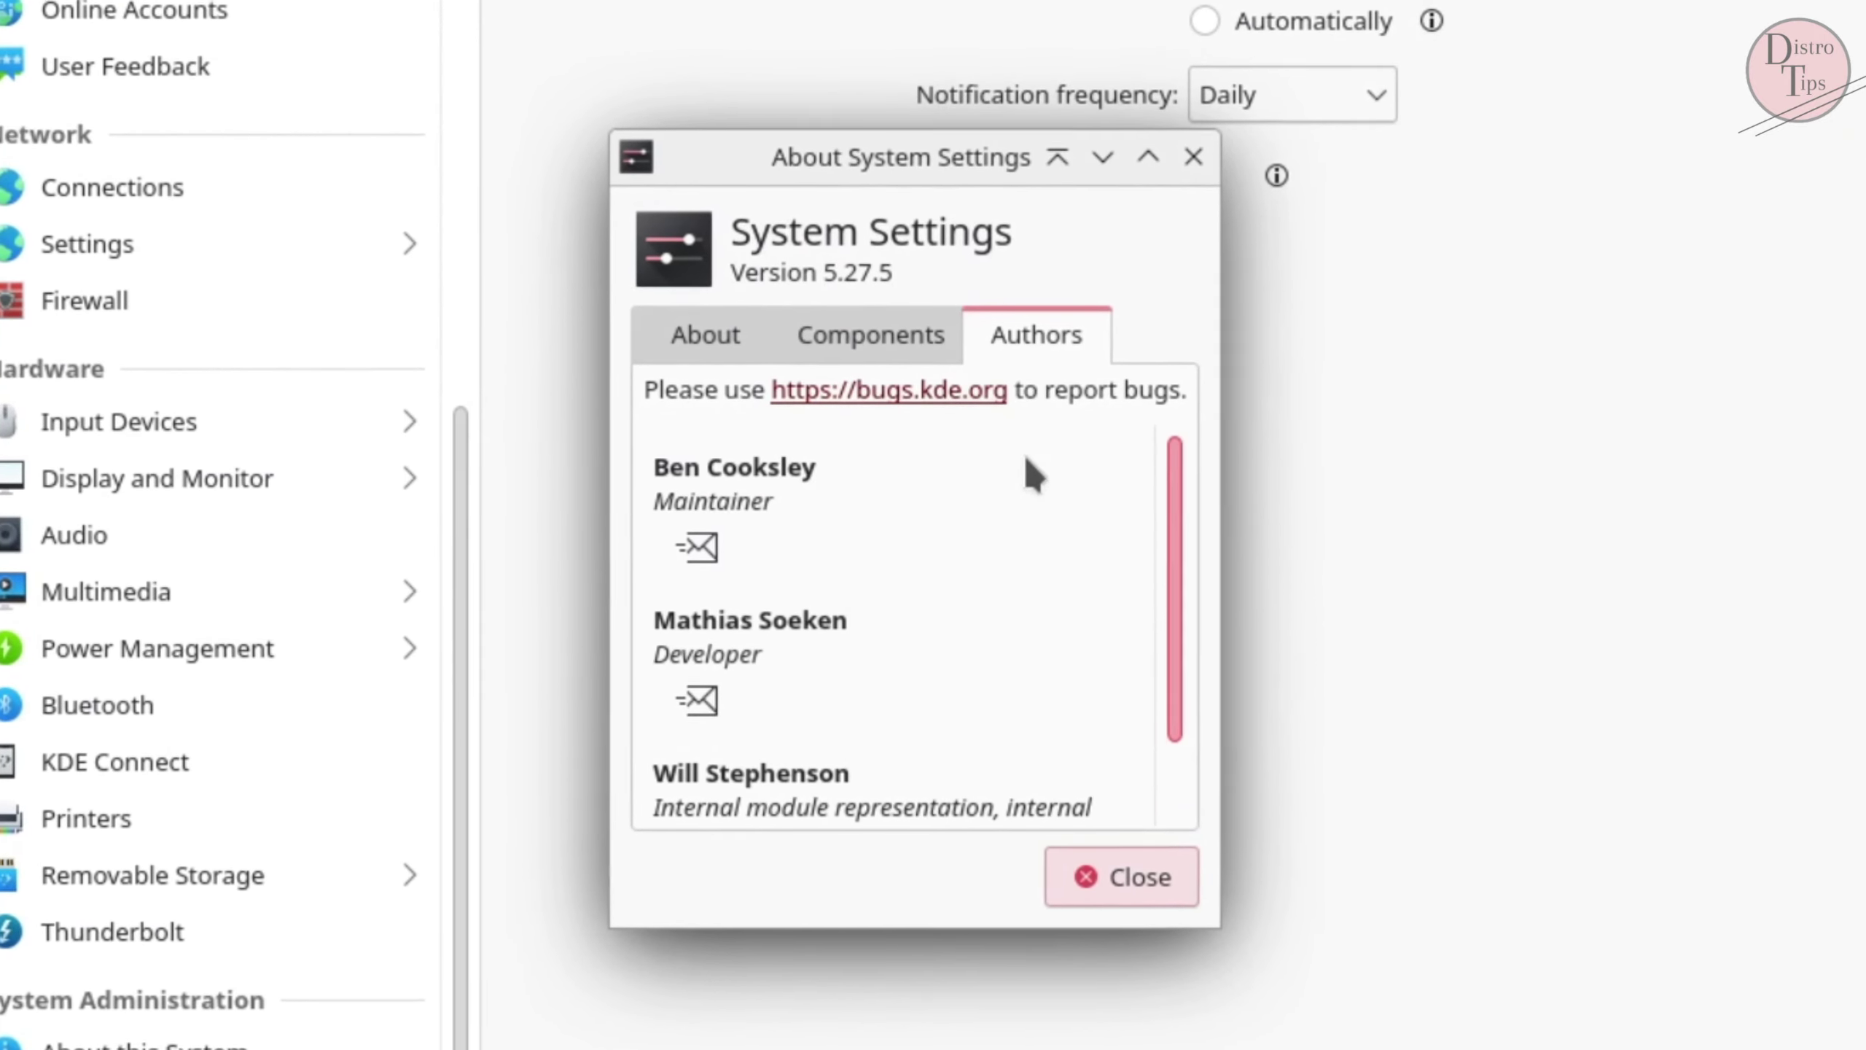
Return to the general page of the About System Settings dialog, highlight the application's name and version, and close the dialog
click(678, 325)
drag(892, 275, 1046, 225)
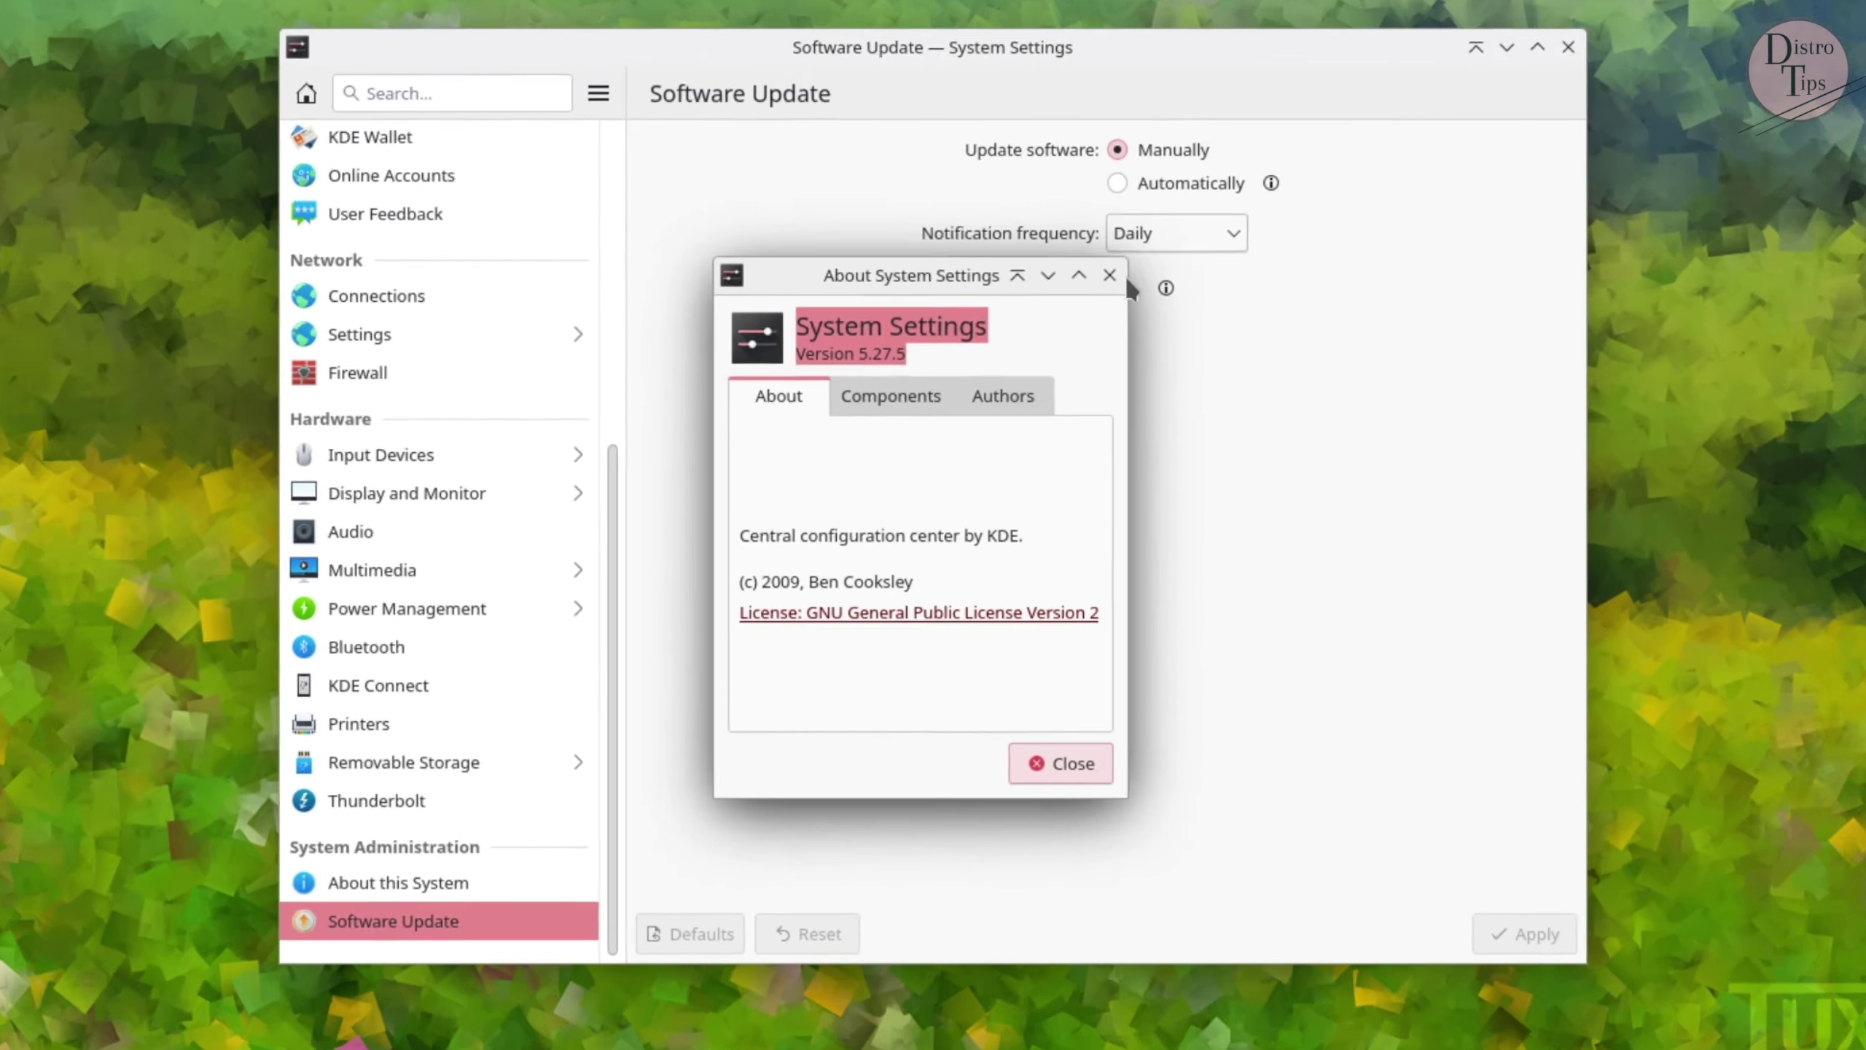
click(1201, 146)
Look through the KDE Connect and Removable Storage settings, including Digital Camera and Removable Devices, and close System Settings
click(110, 780)
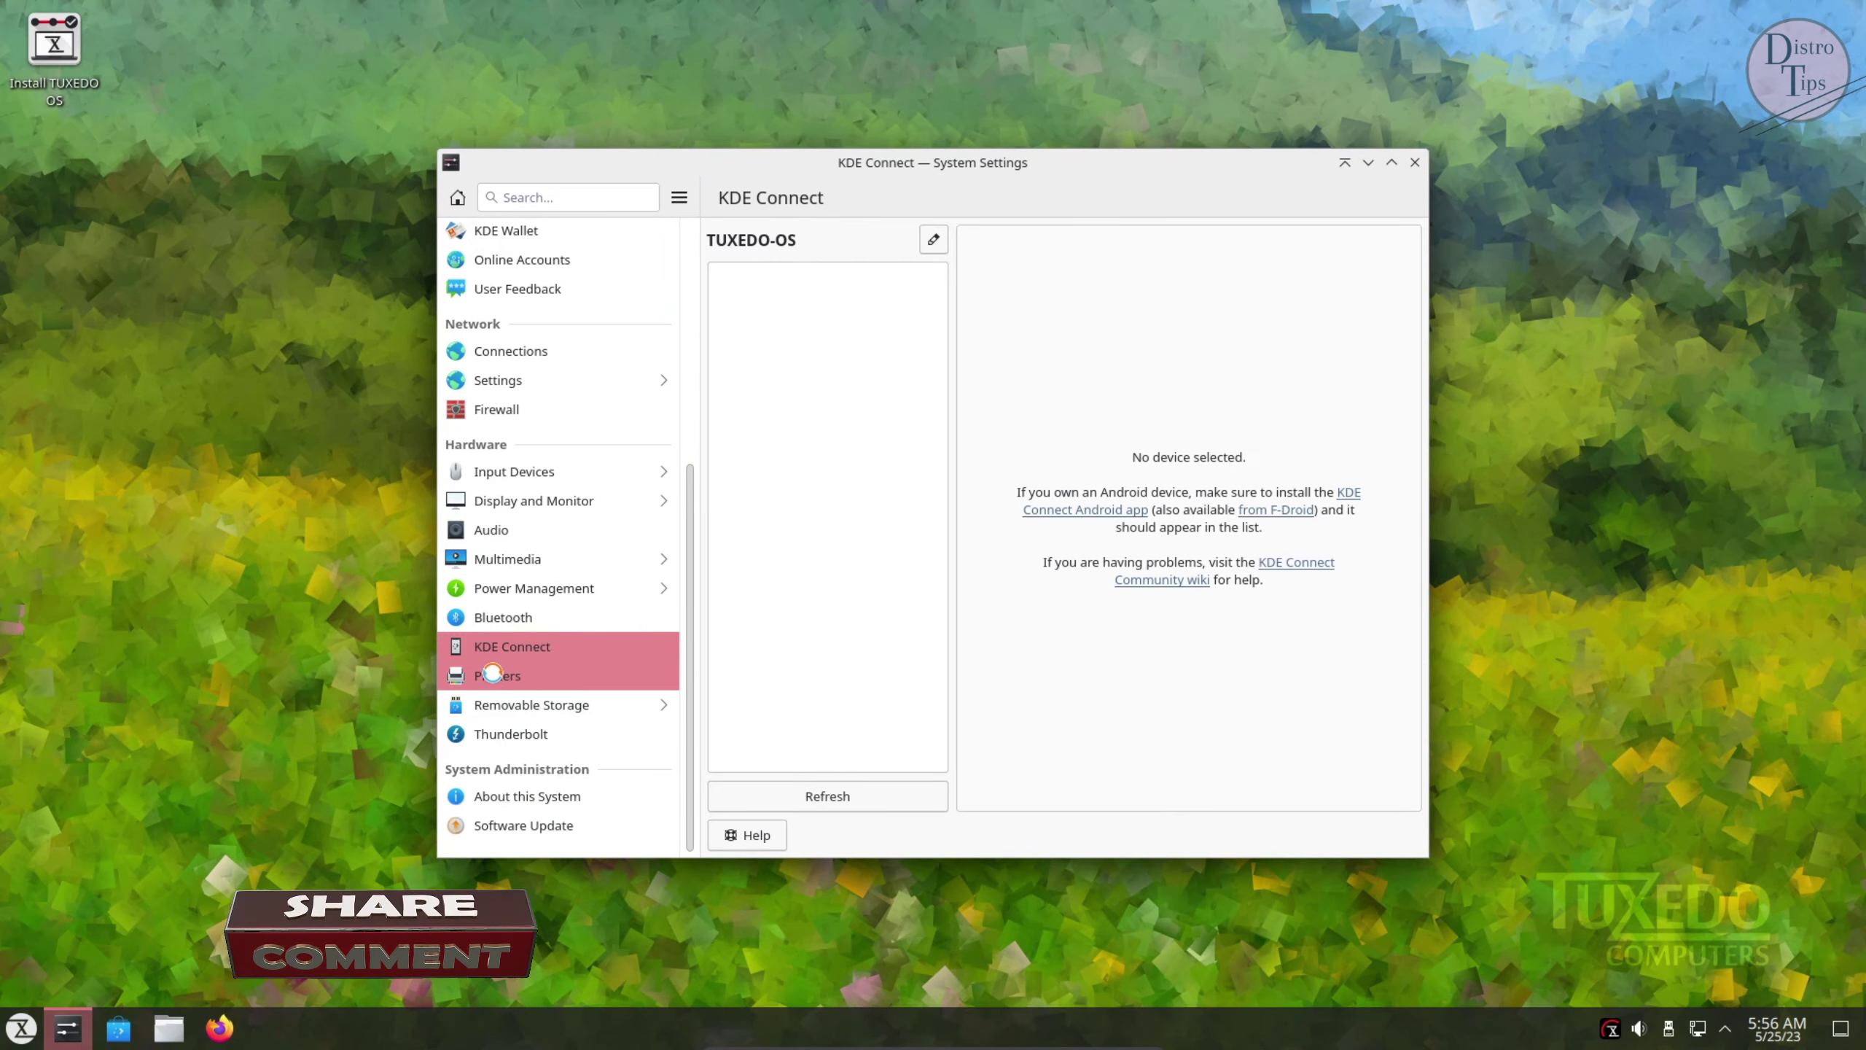
click(515, 704)
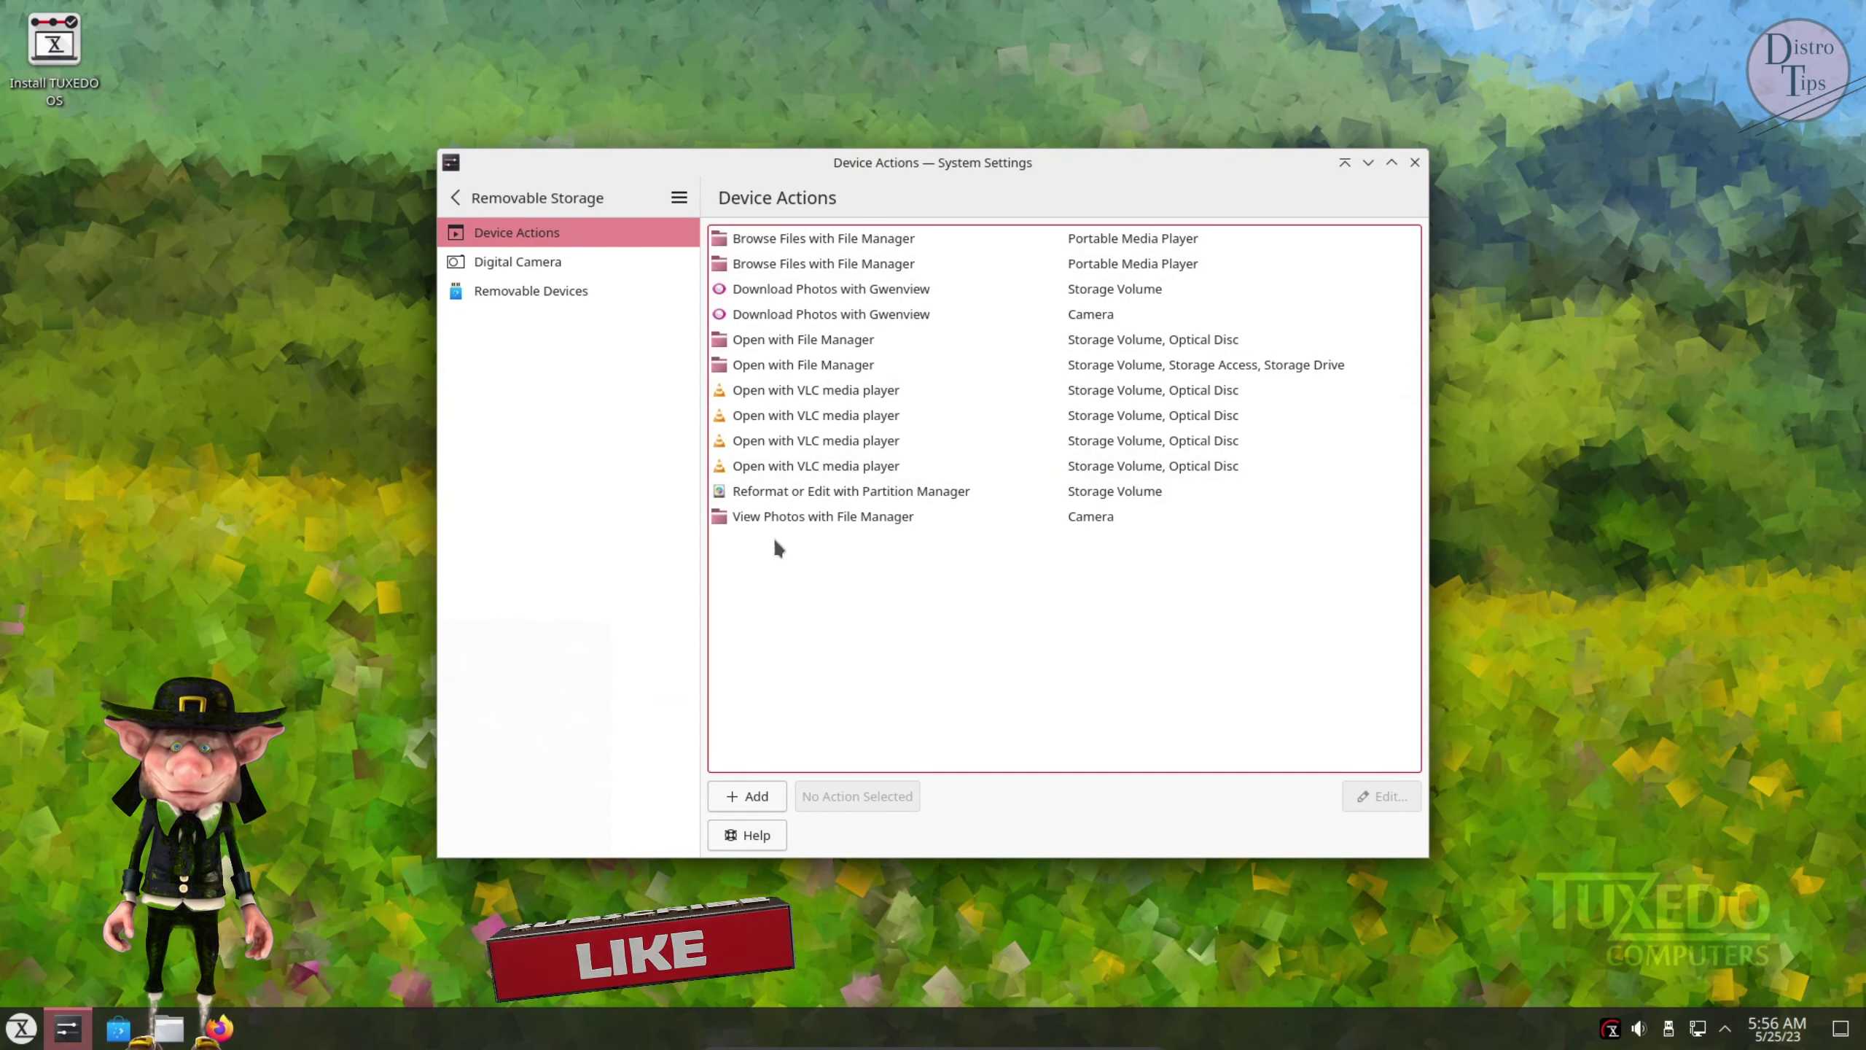
click(510, 264)
click(523, 293)
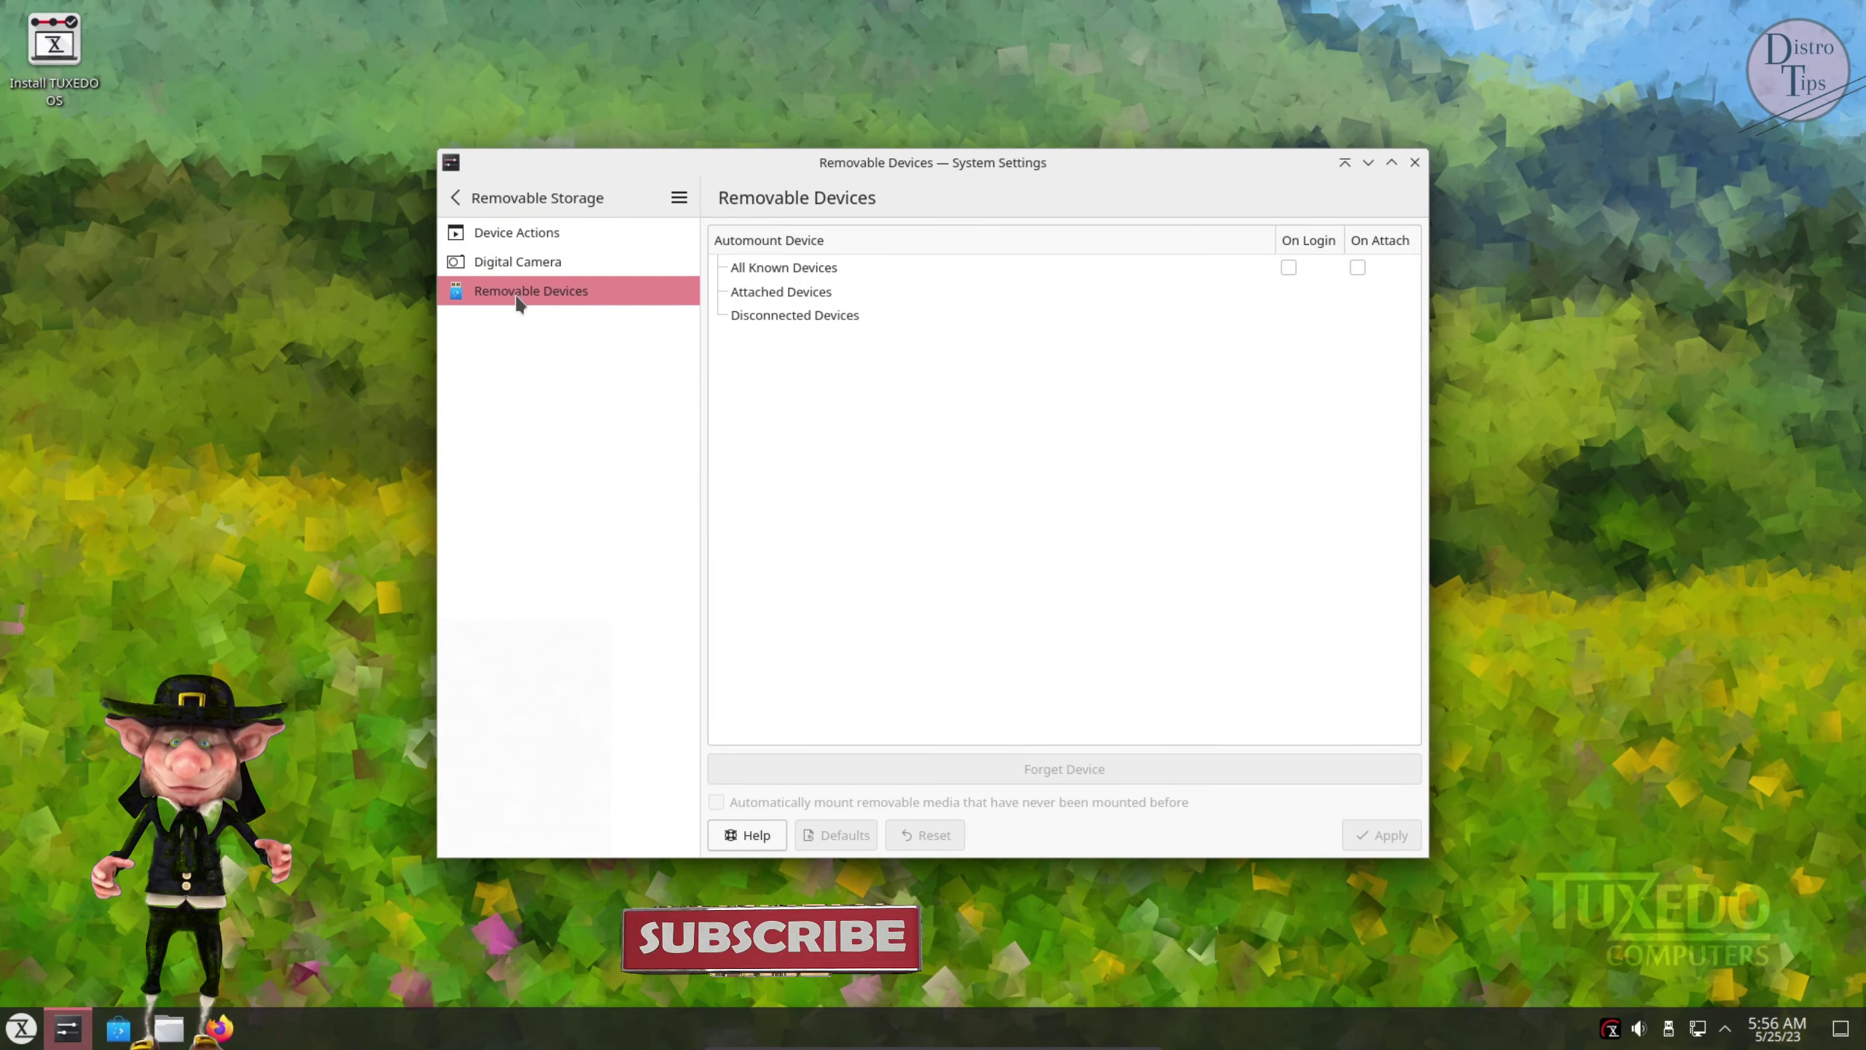
click(1414, 162)
Check the desktop's context menu and, in the Dolphin file manager, view the root device before returning to Home
right_click(637, 228)
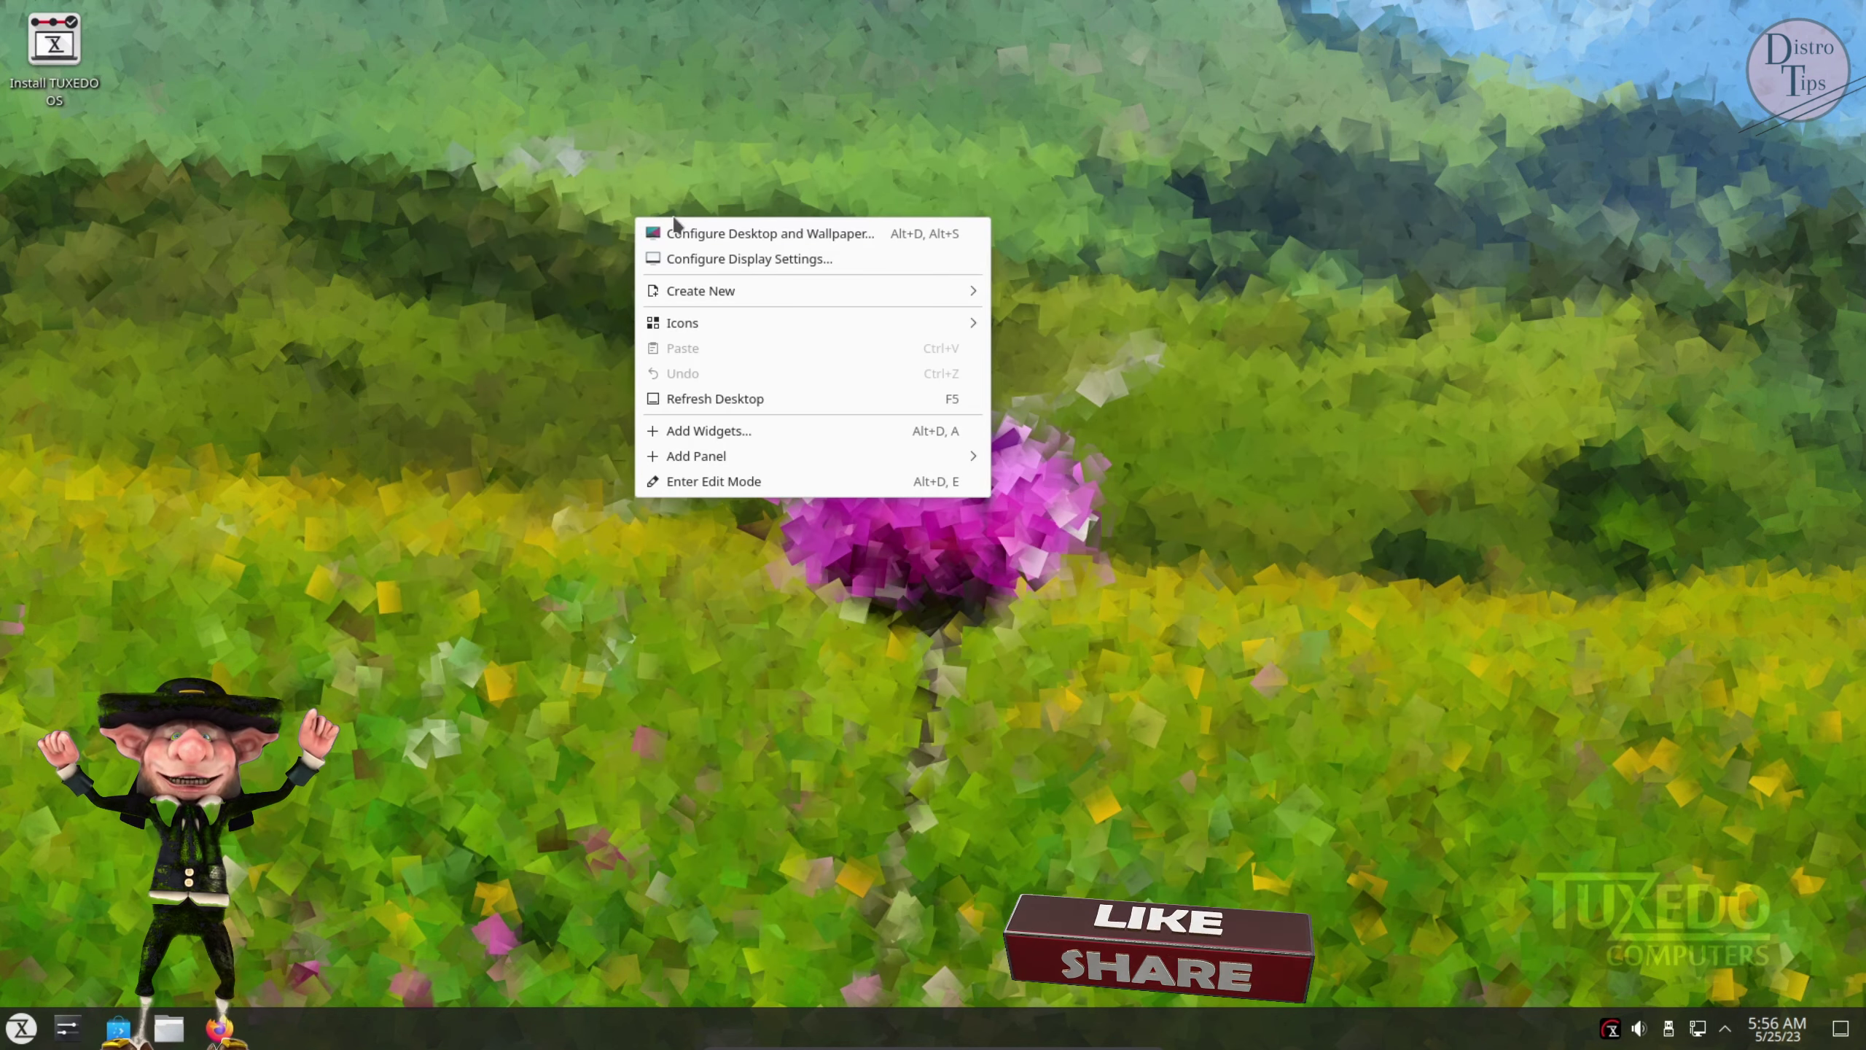
click(742, 585)
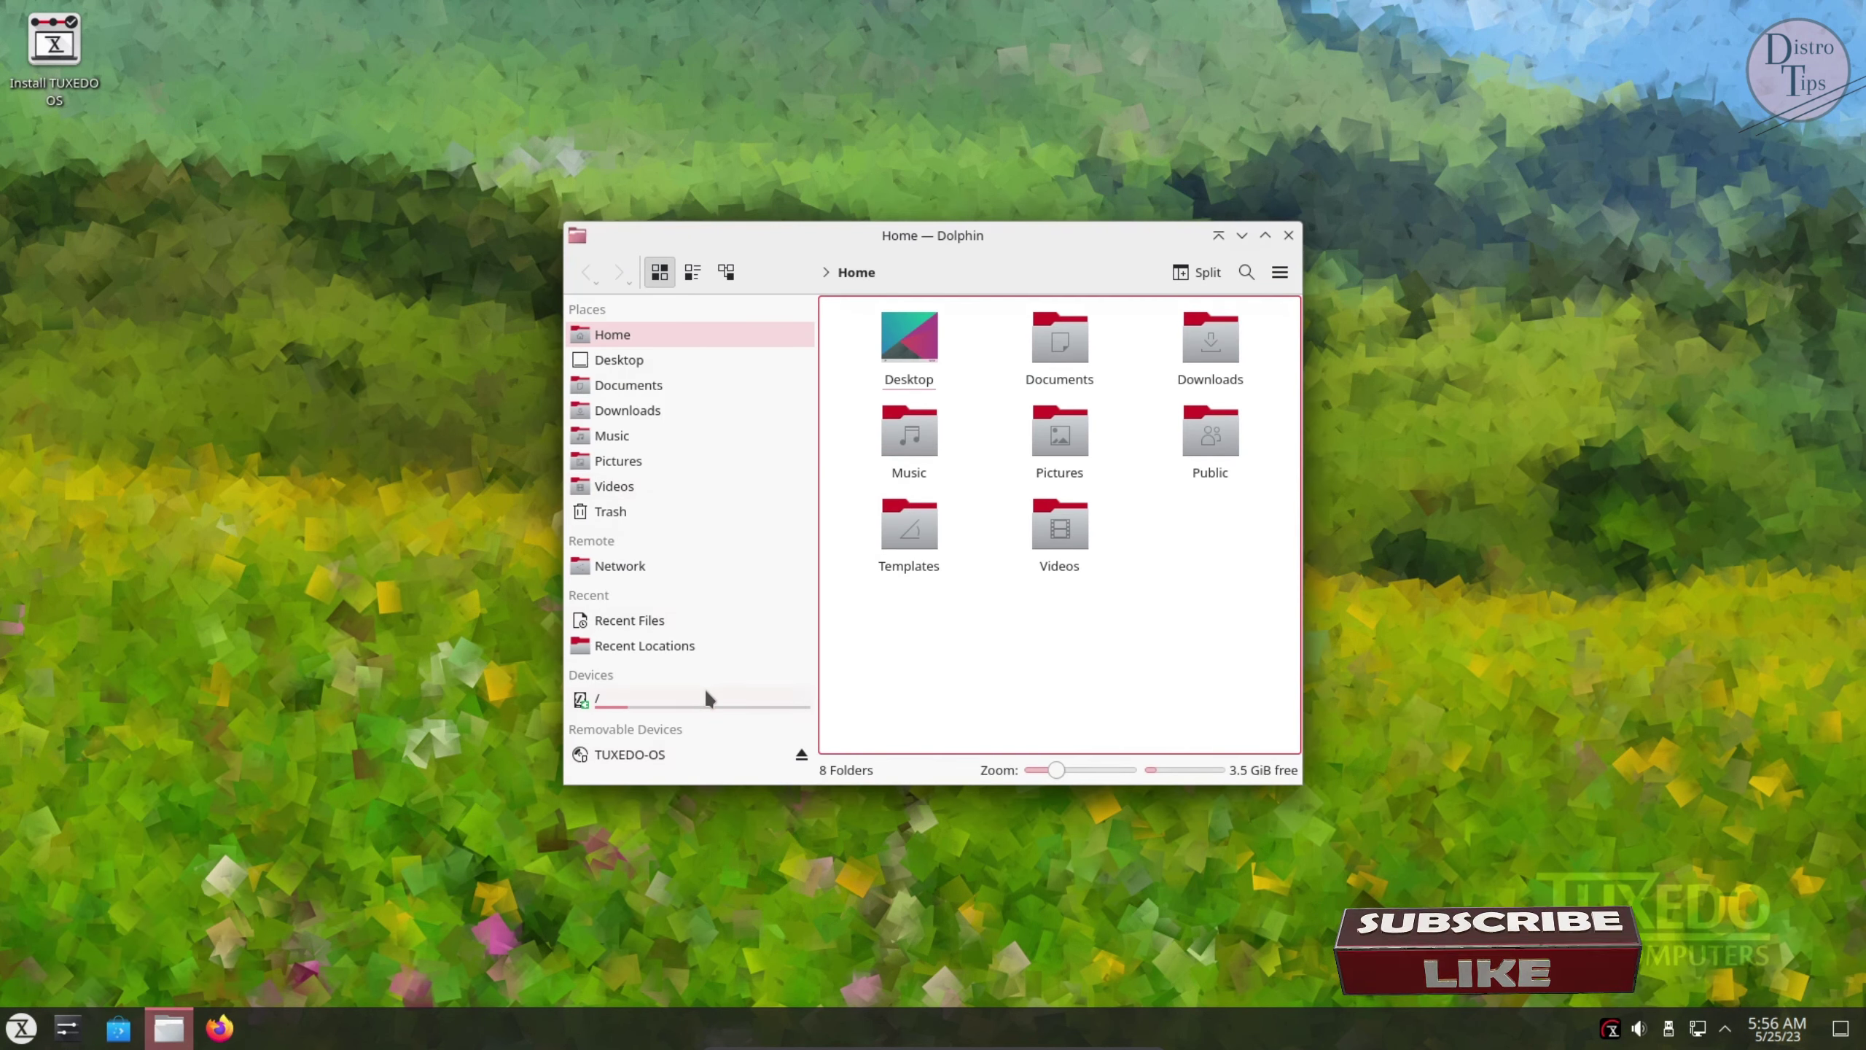
click(705, 694)
click(612, 334)
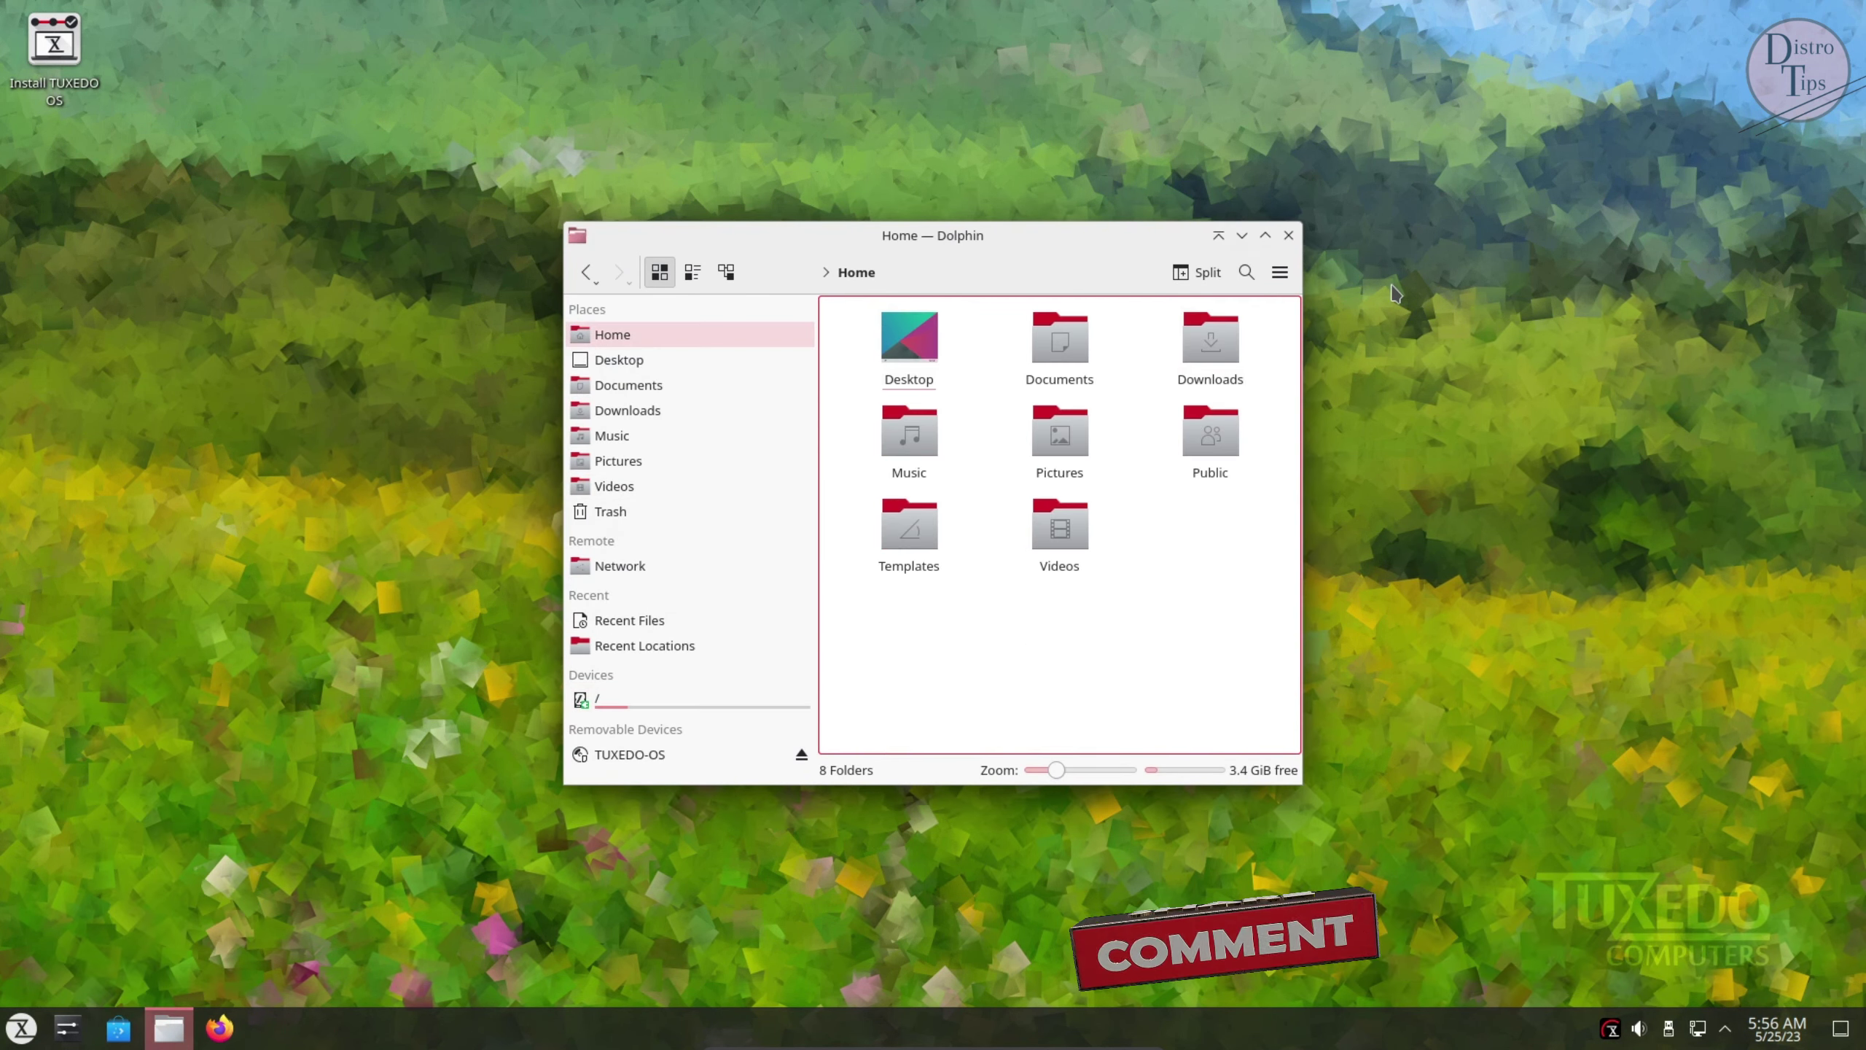
Open the About Dolphin dialog and highlight the application's name and version
click(1281, 272)
mouse_move(1324, 645)
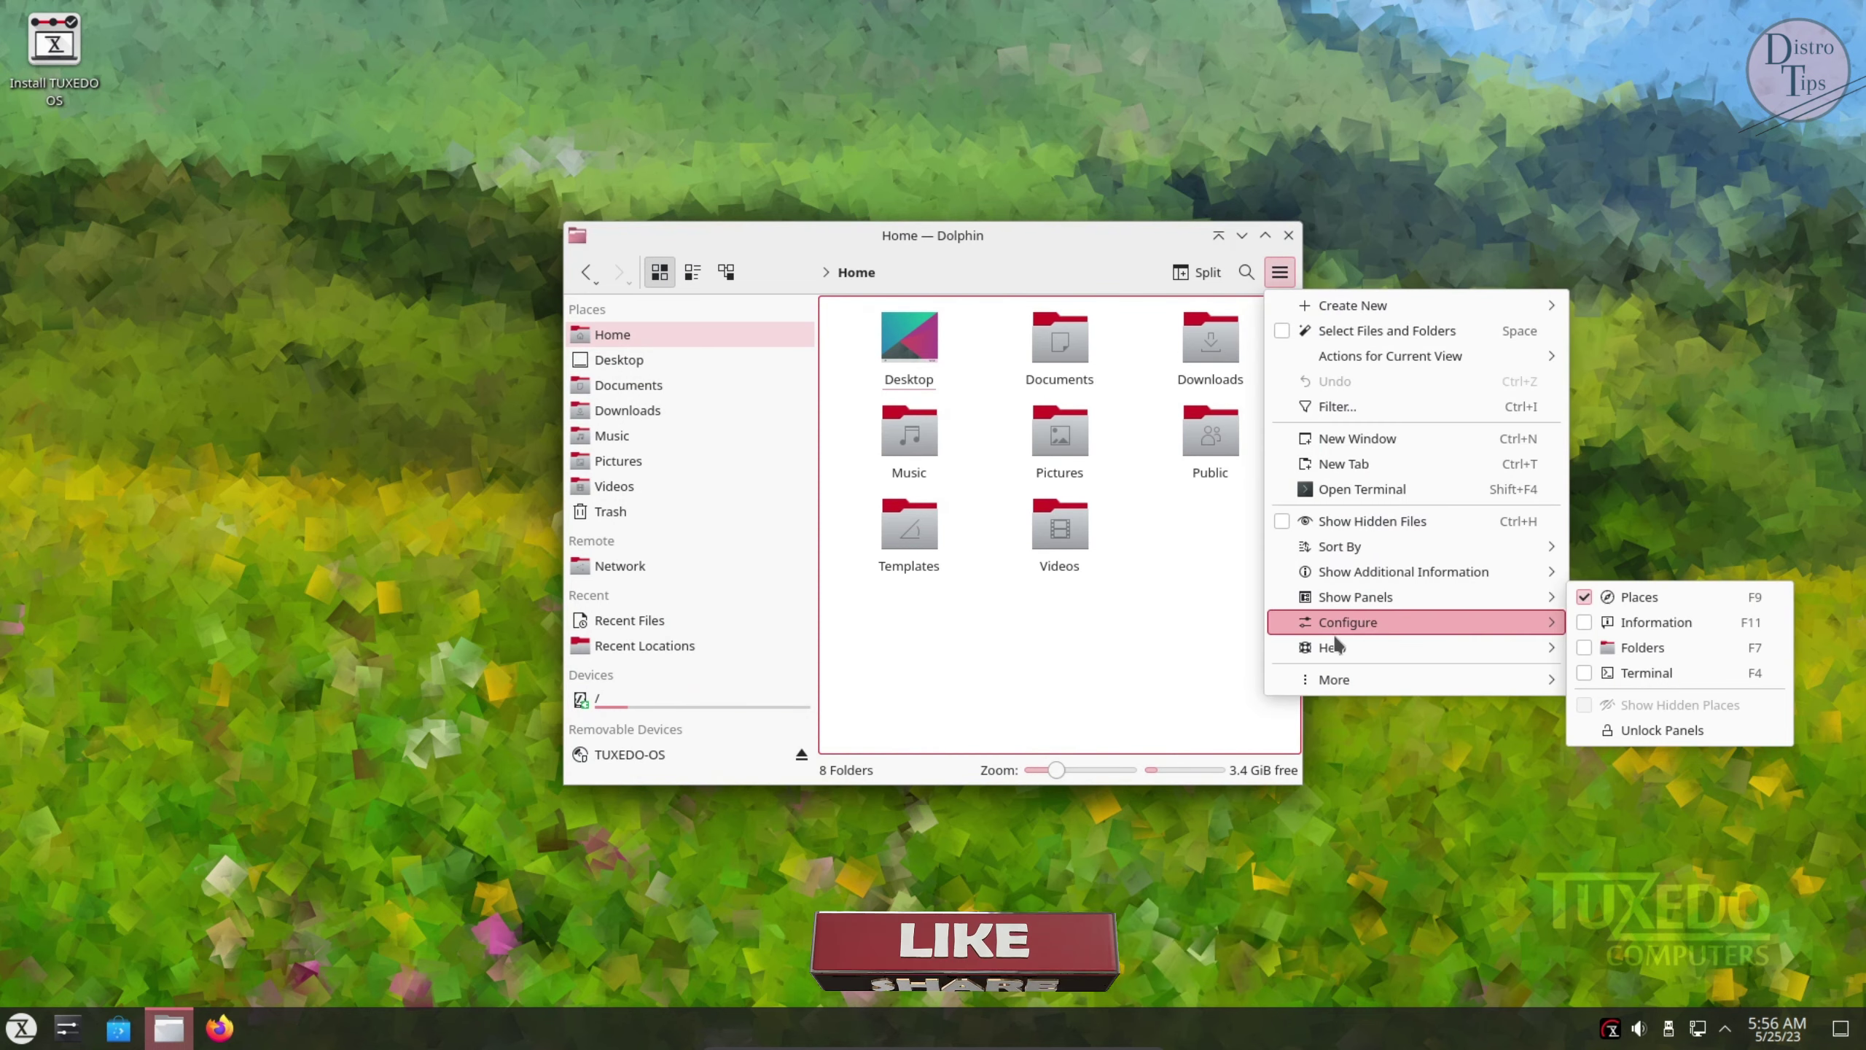
click(1640, 794)
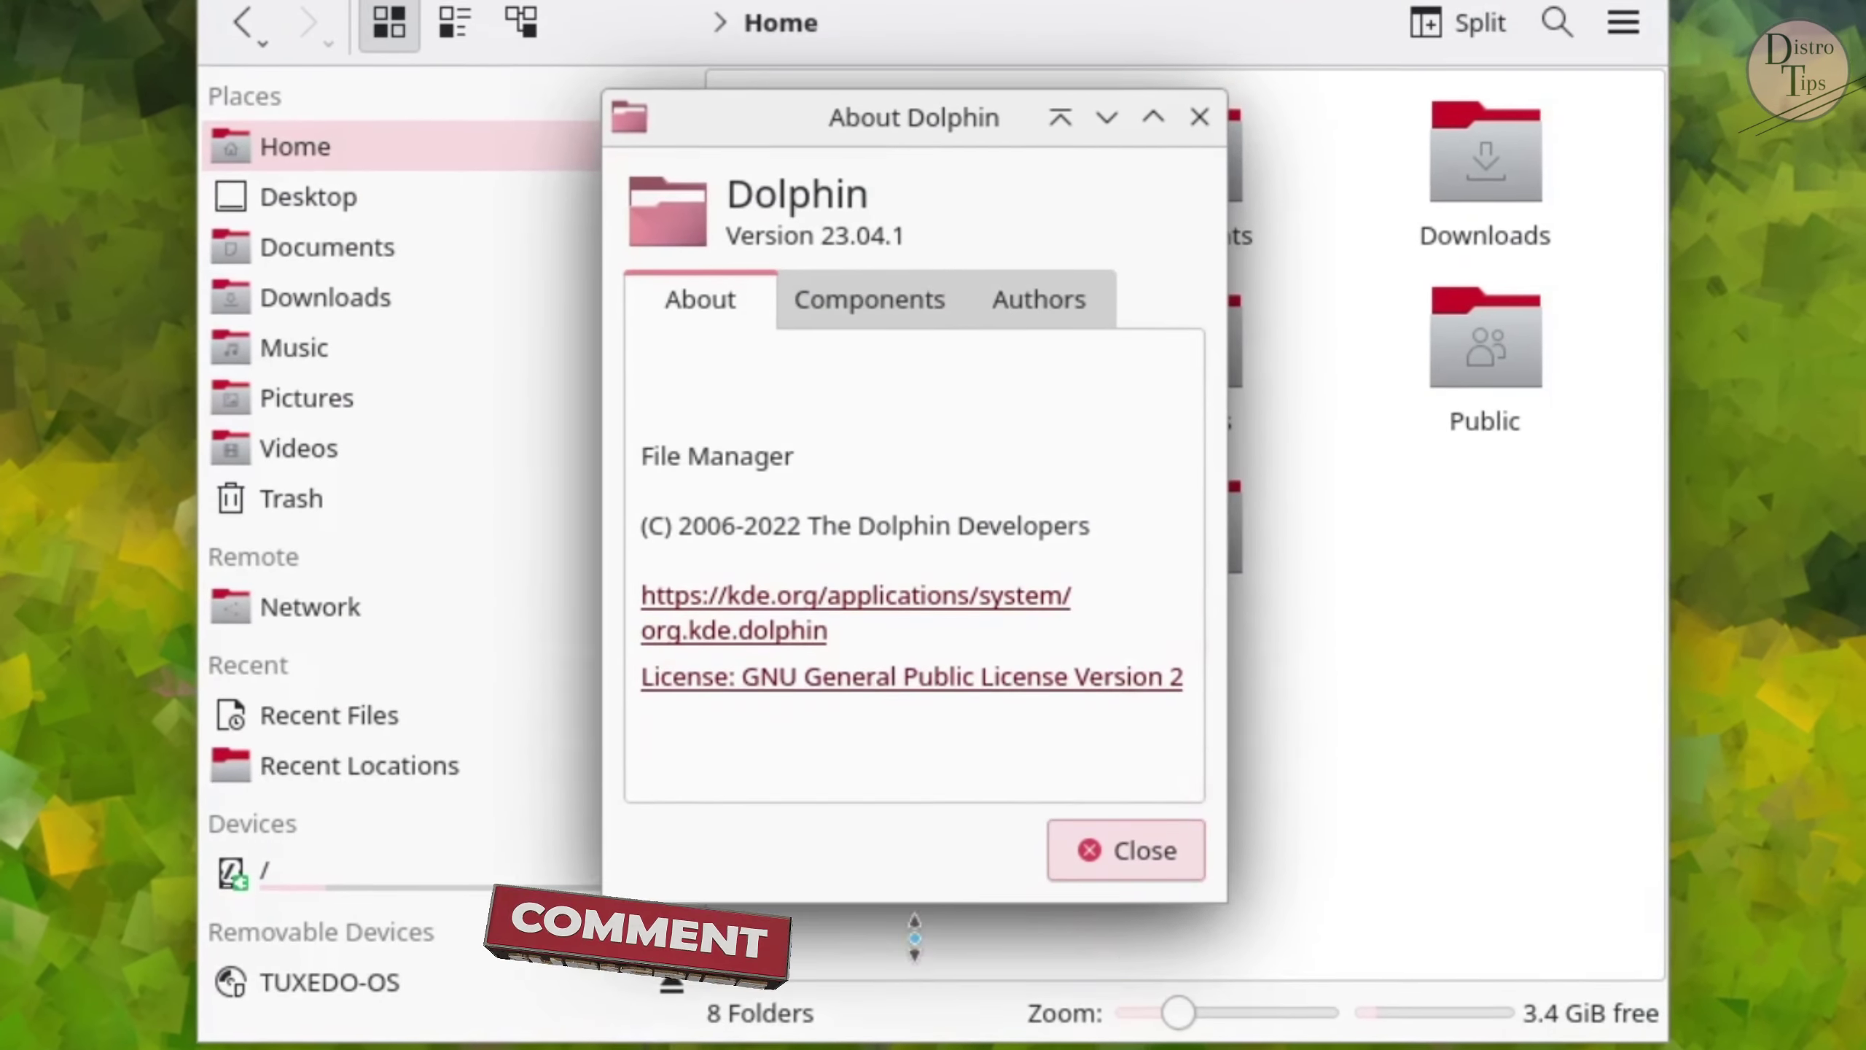
drag(892, 237, 729, 191)
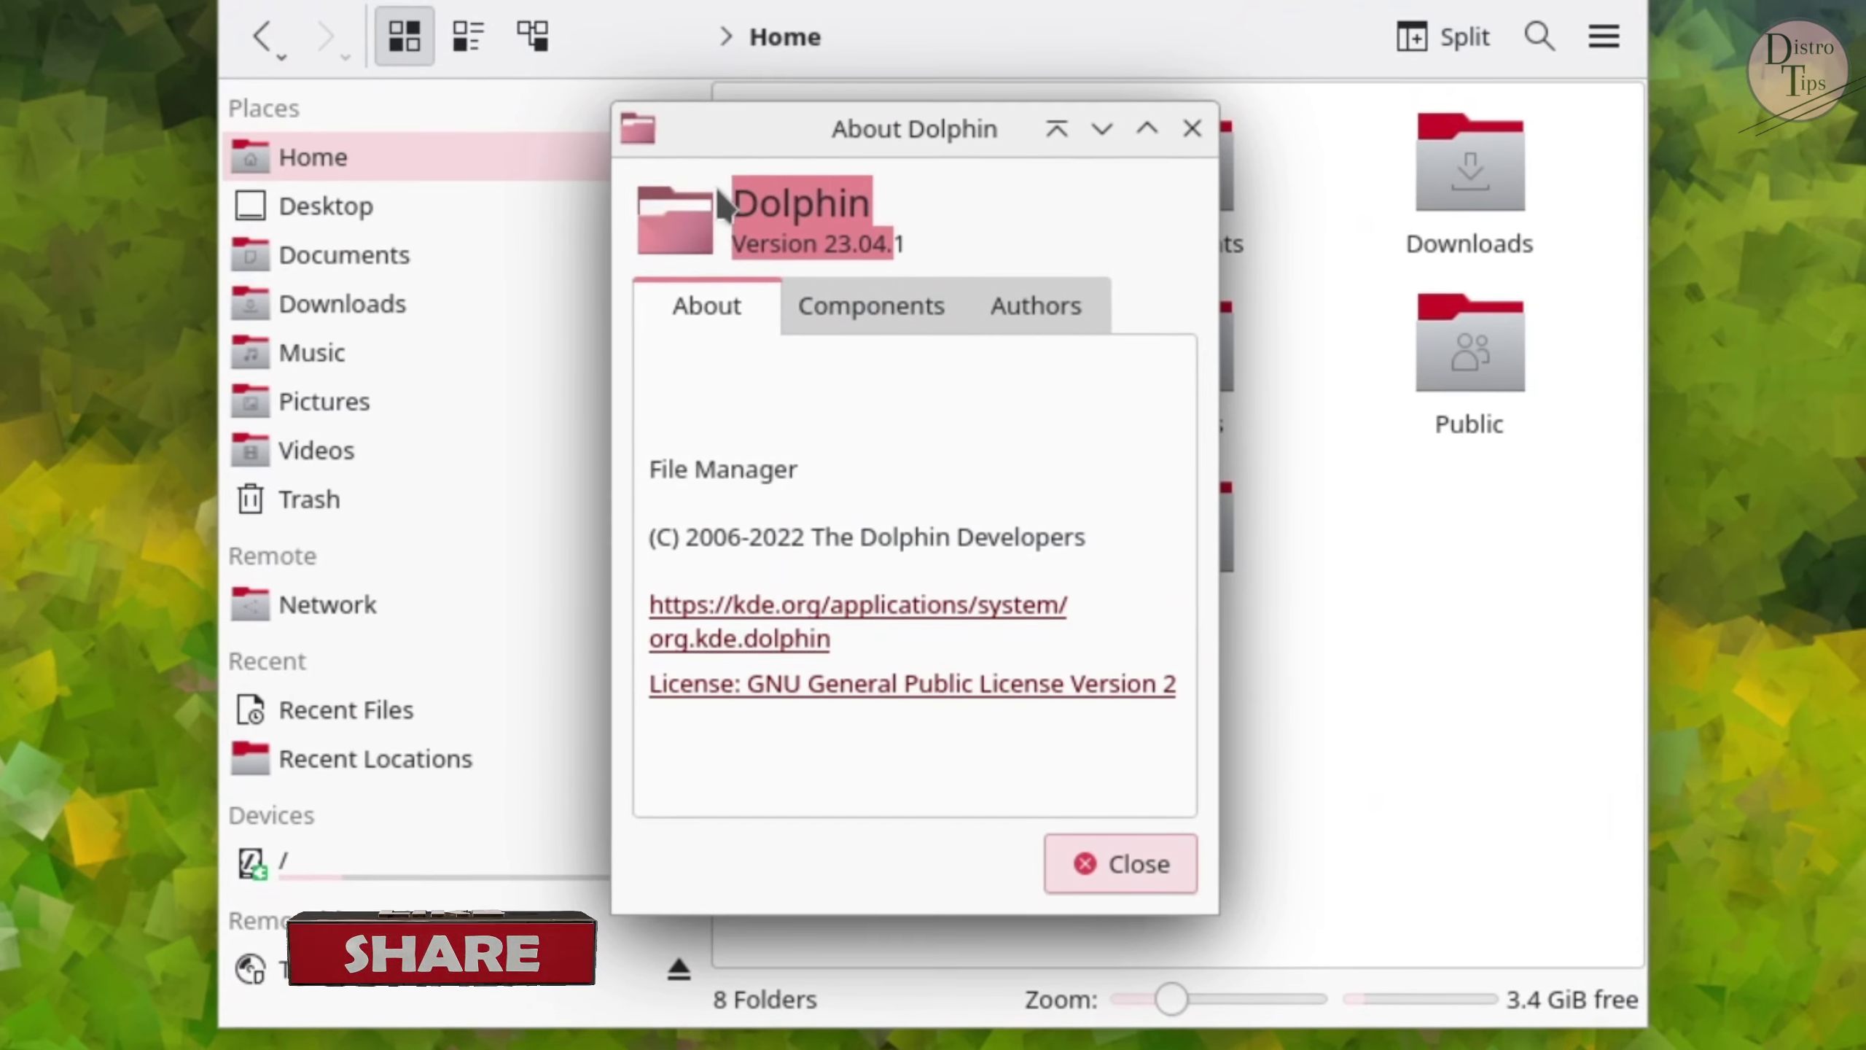
Examine the components and authors in the About Dolphin dialog, highlighting the KDE Frameworks and Qt versions
click(859, 307)
drag(822, 415, 658, 381)
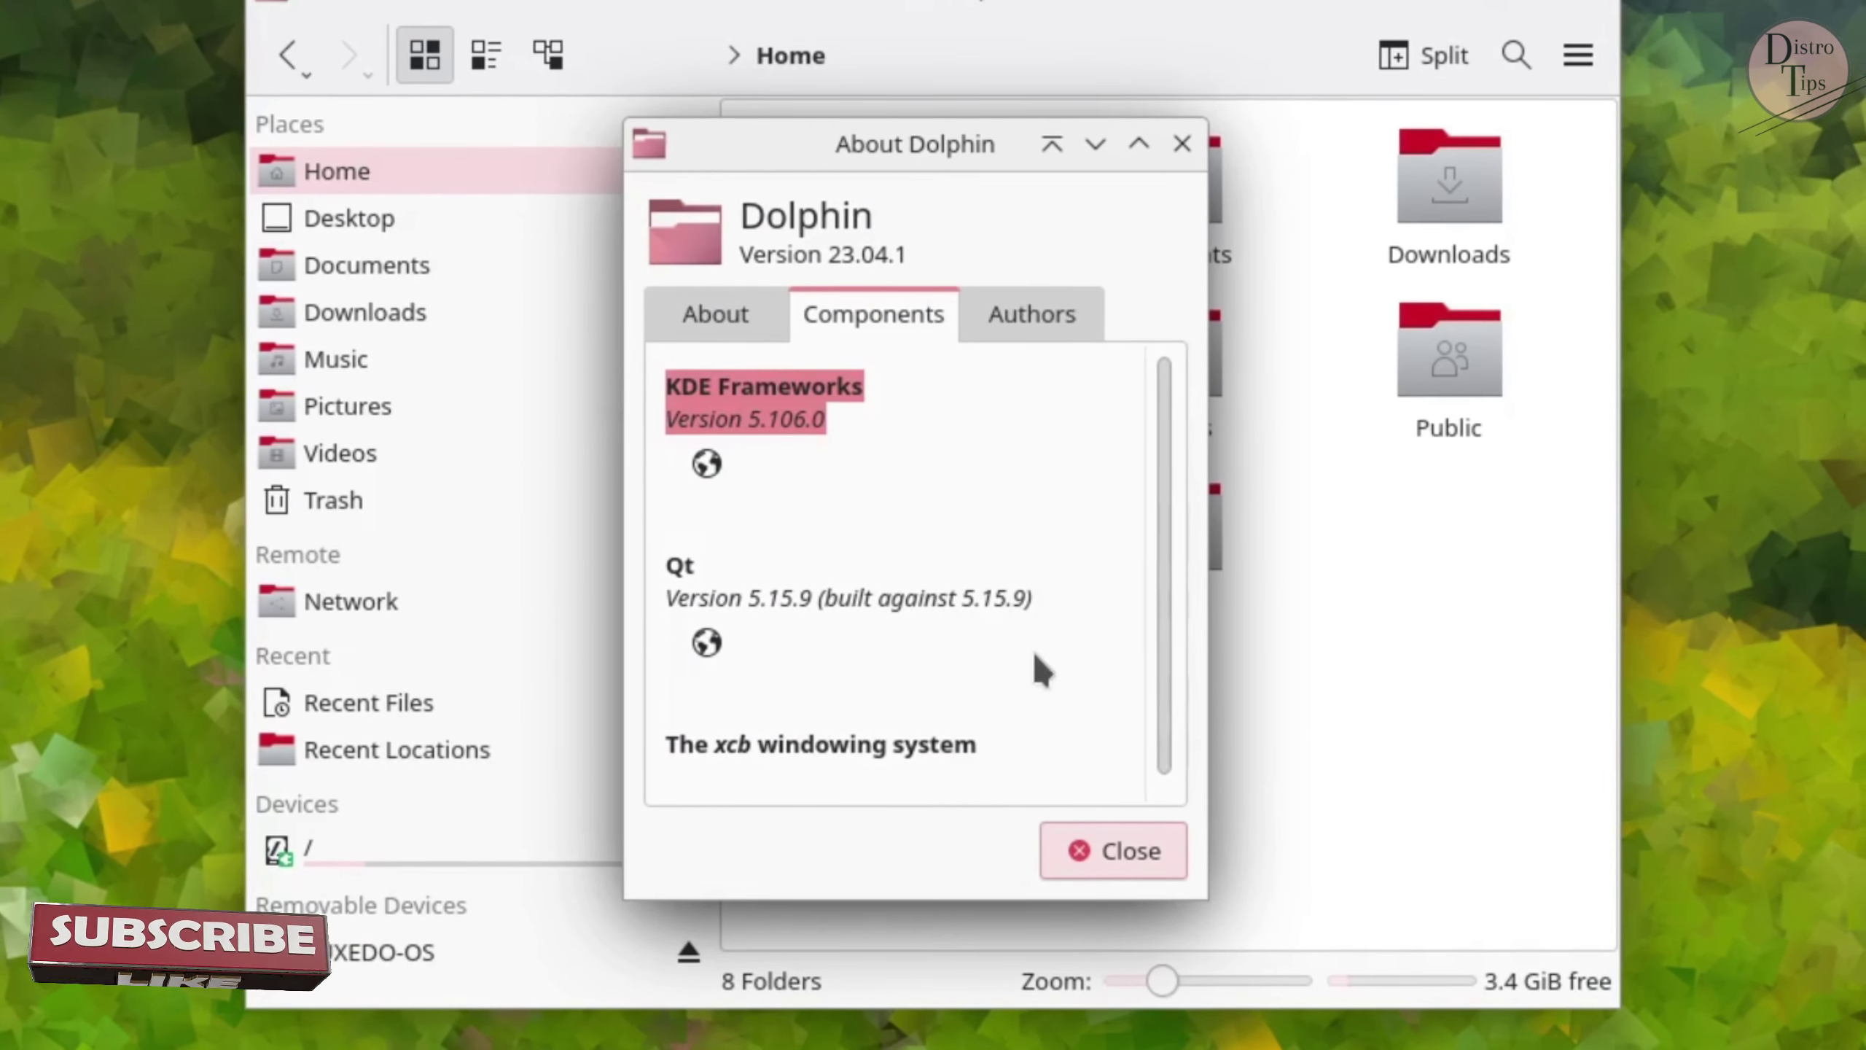
drag(1036, 599, 667, 583)
click(1036, 310)
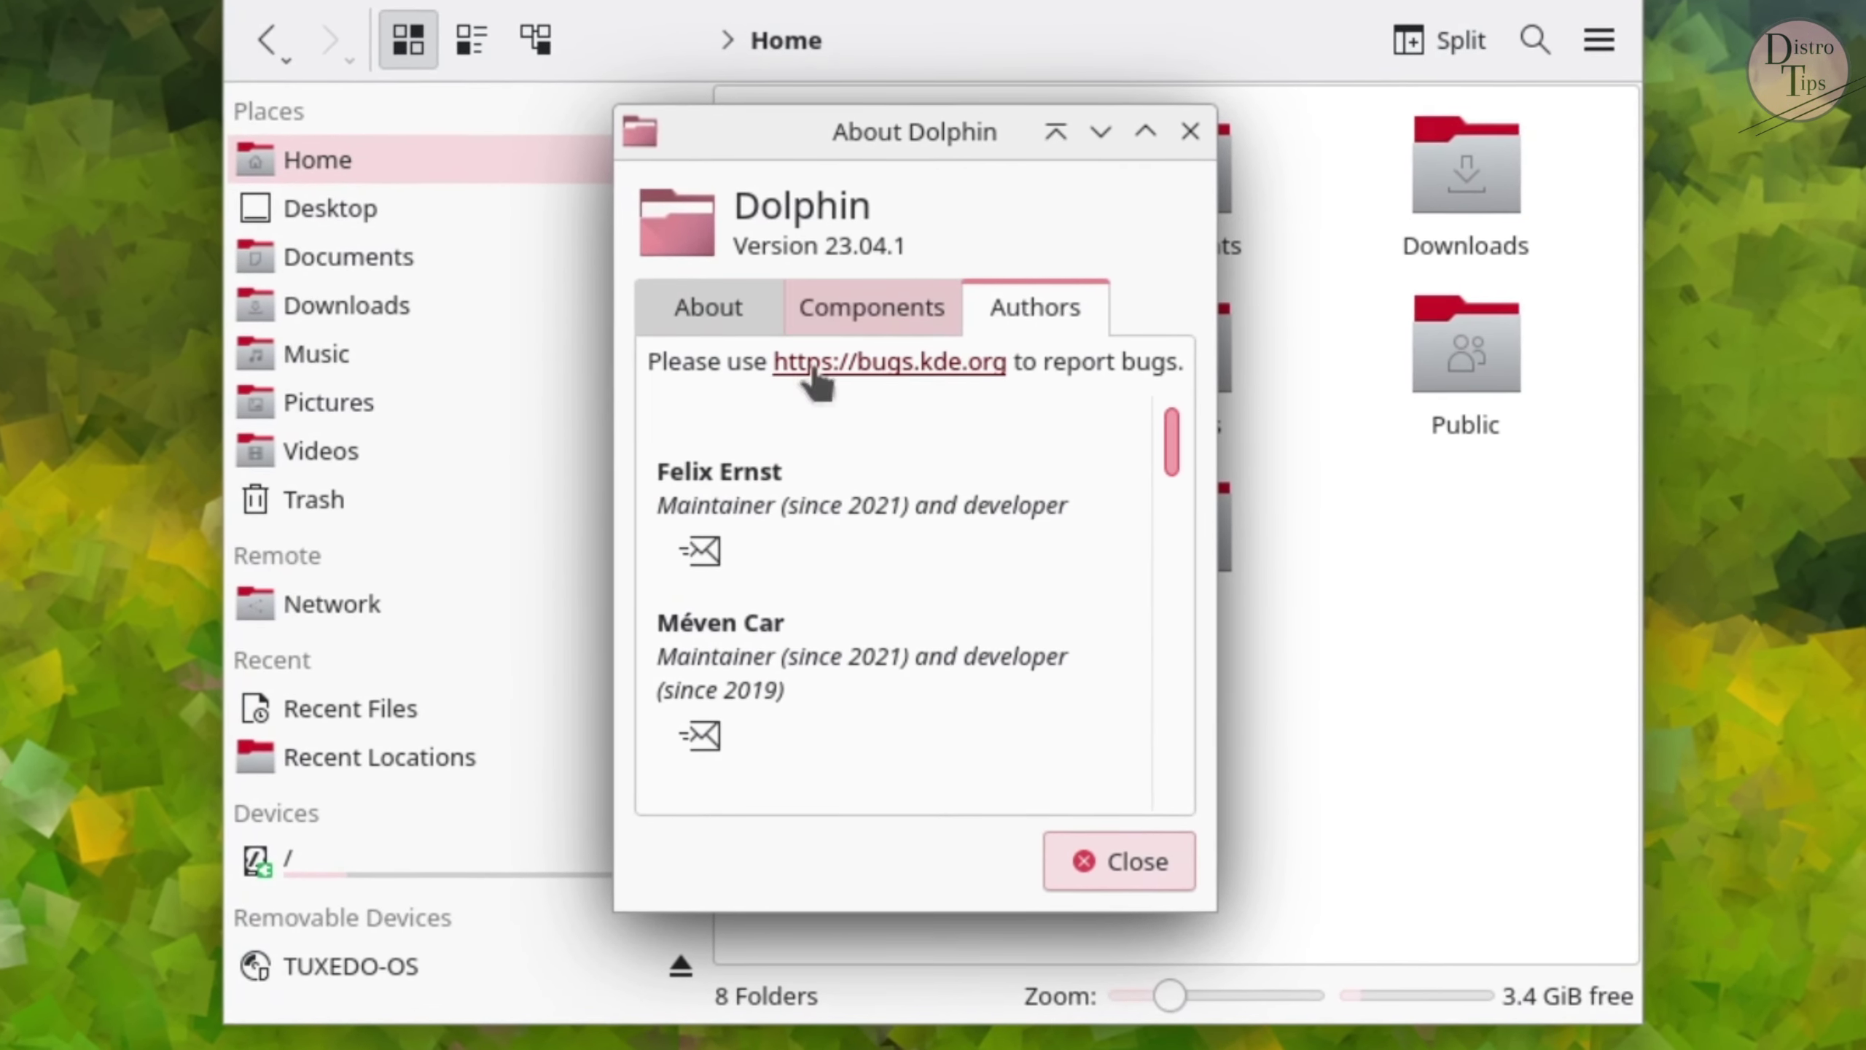
Return to the general page of the About Dolphin dialog, highlight the name and version again, and close the dialog
click(672, 315)
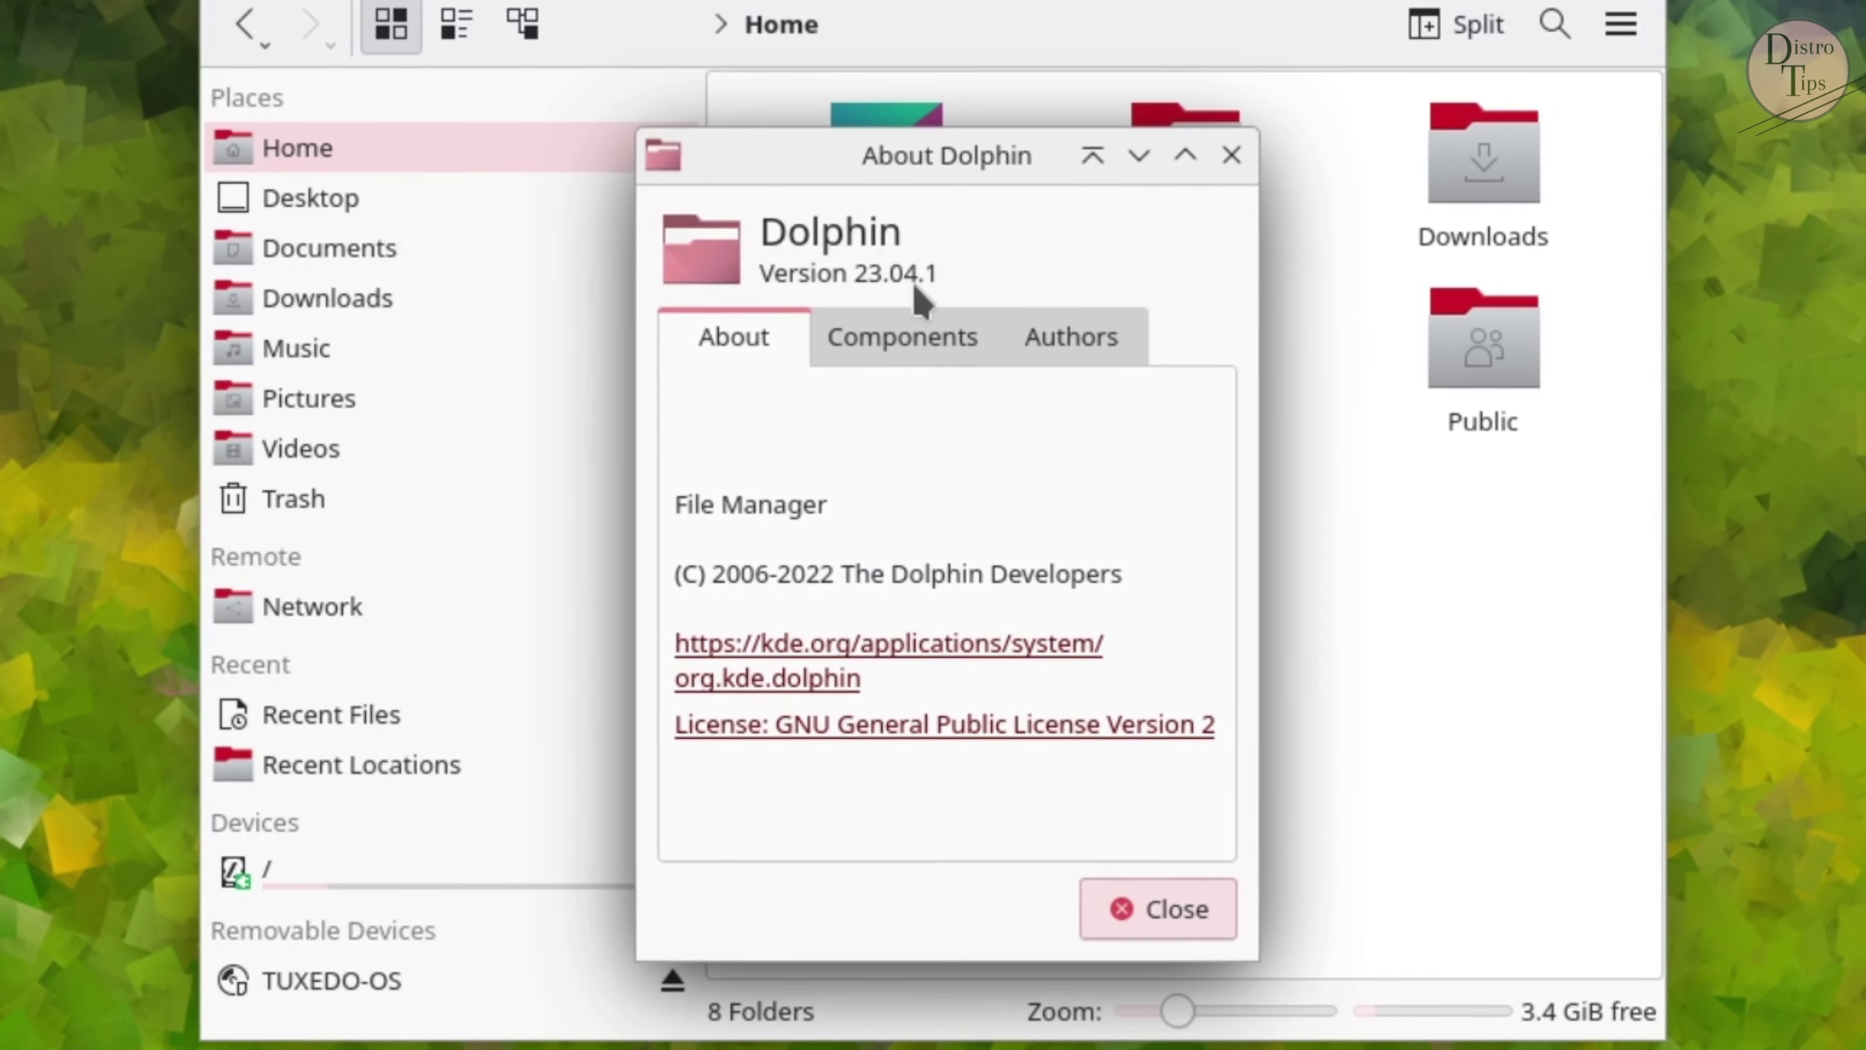
drag(912, 281, 741, 209)
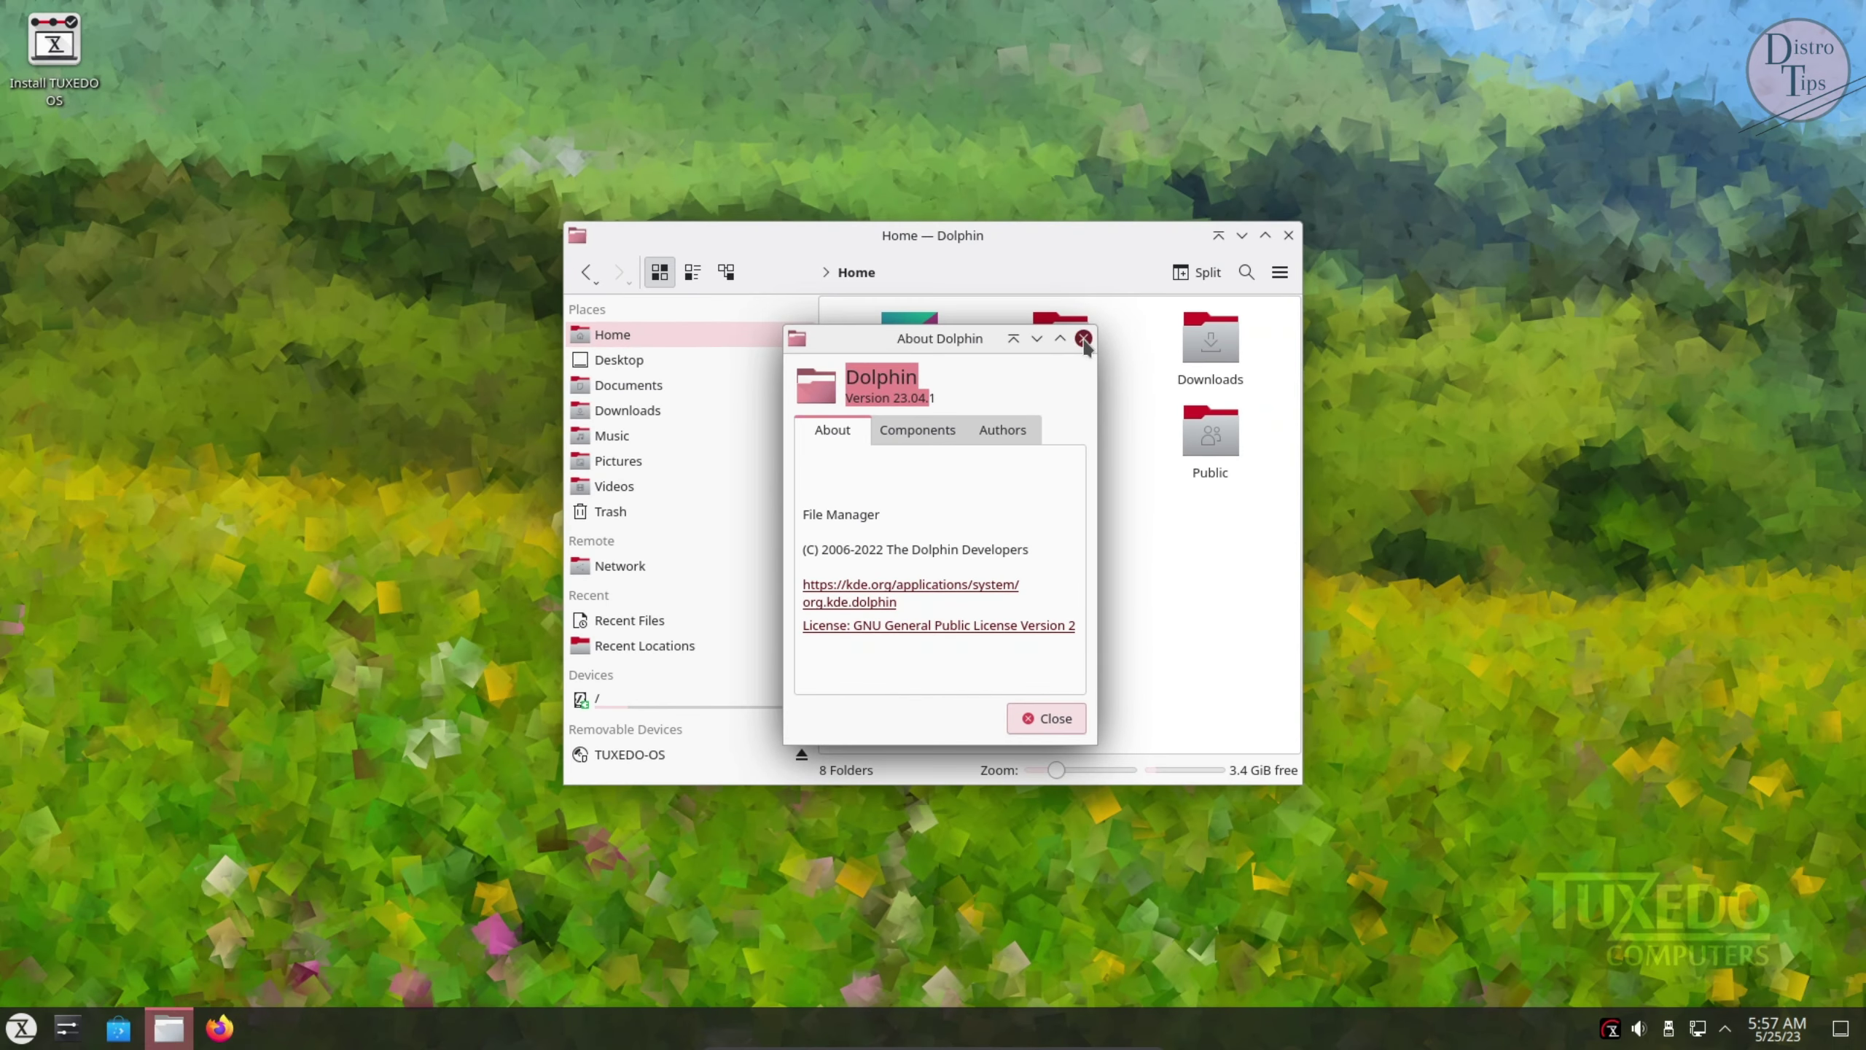
click(1231, 155)
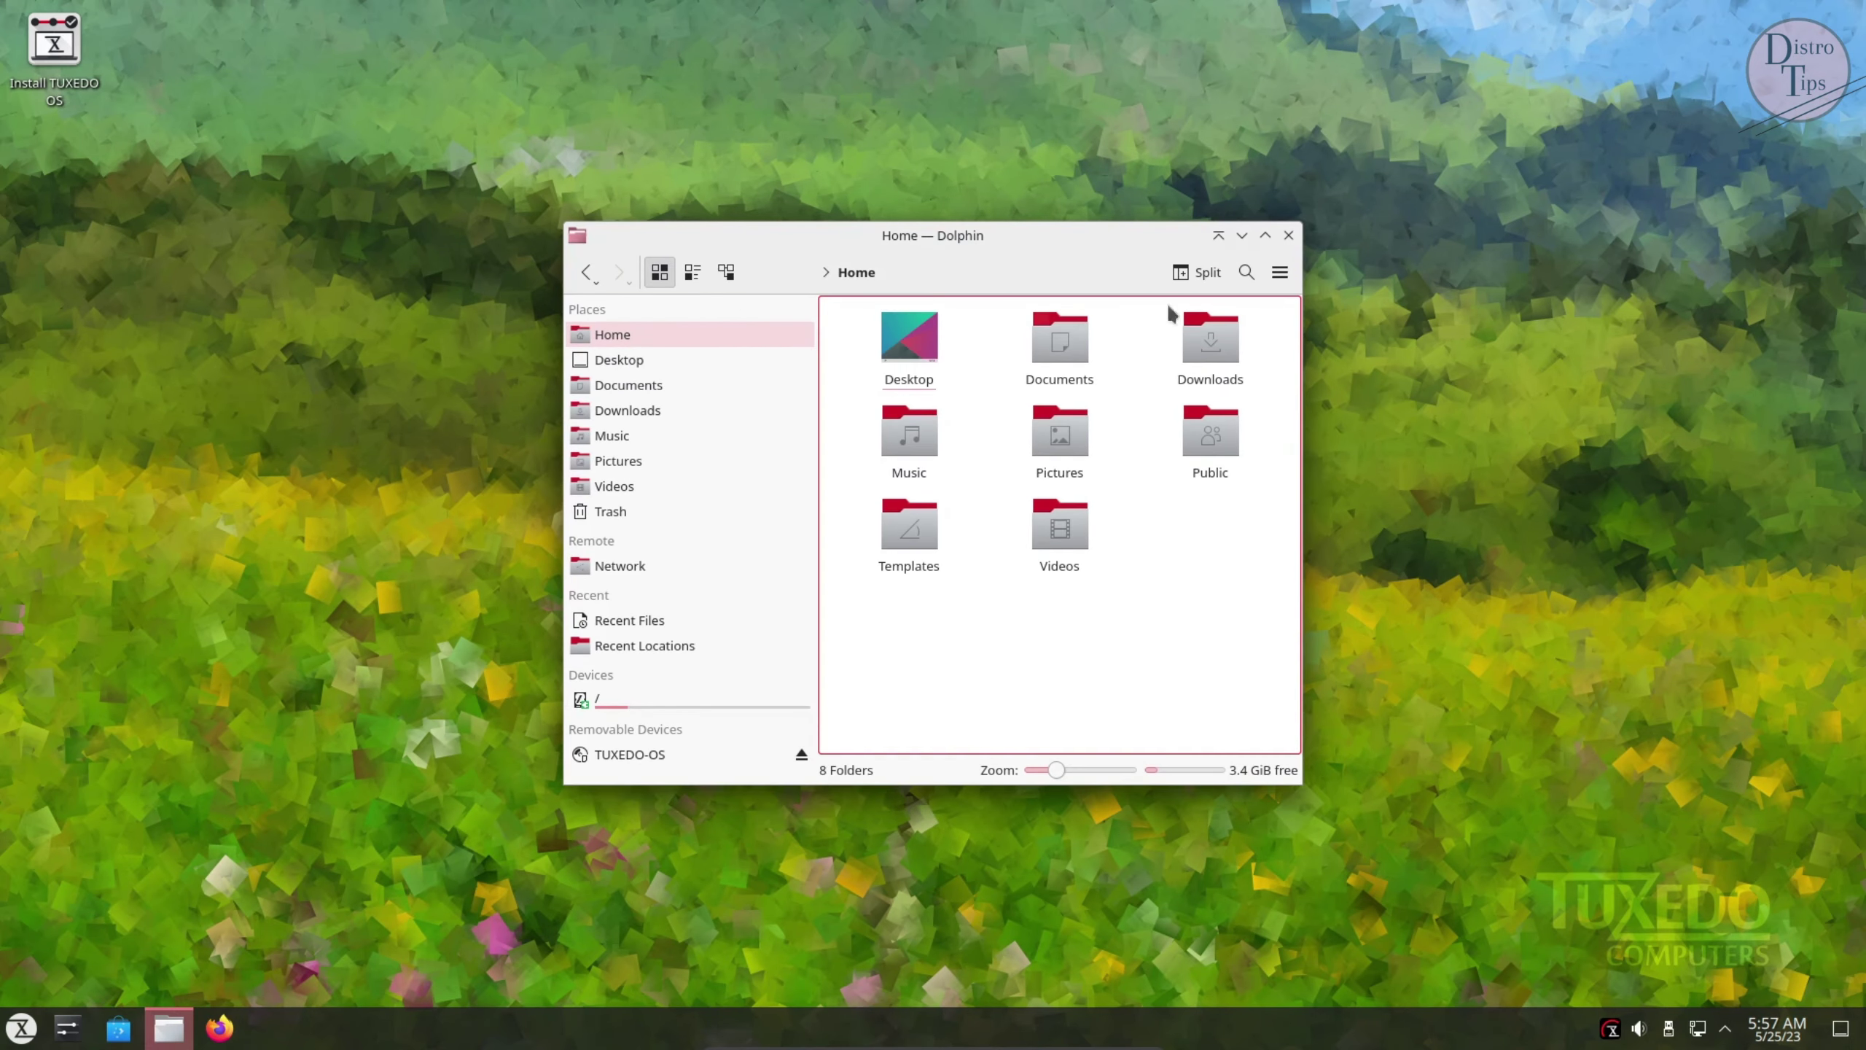
Look through Dolphin's configuration pages, including General, Startup, View Modes, Navigation, Trash and User Feedback, and close the dialog without changes
click(1280, 273)
mouse_move(1351, 622)
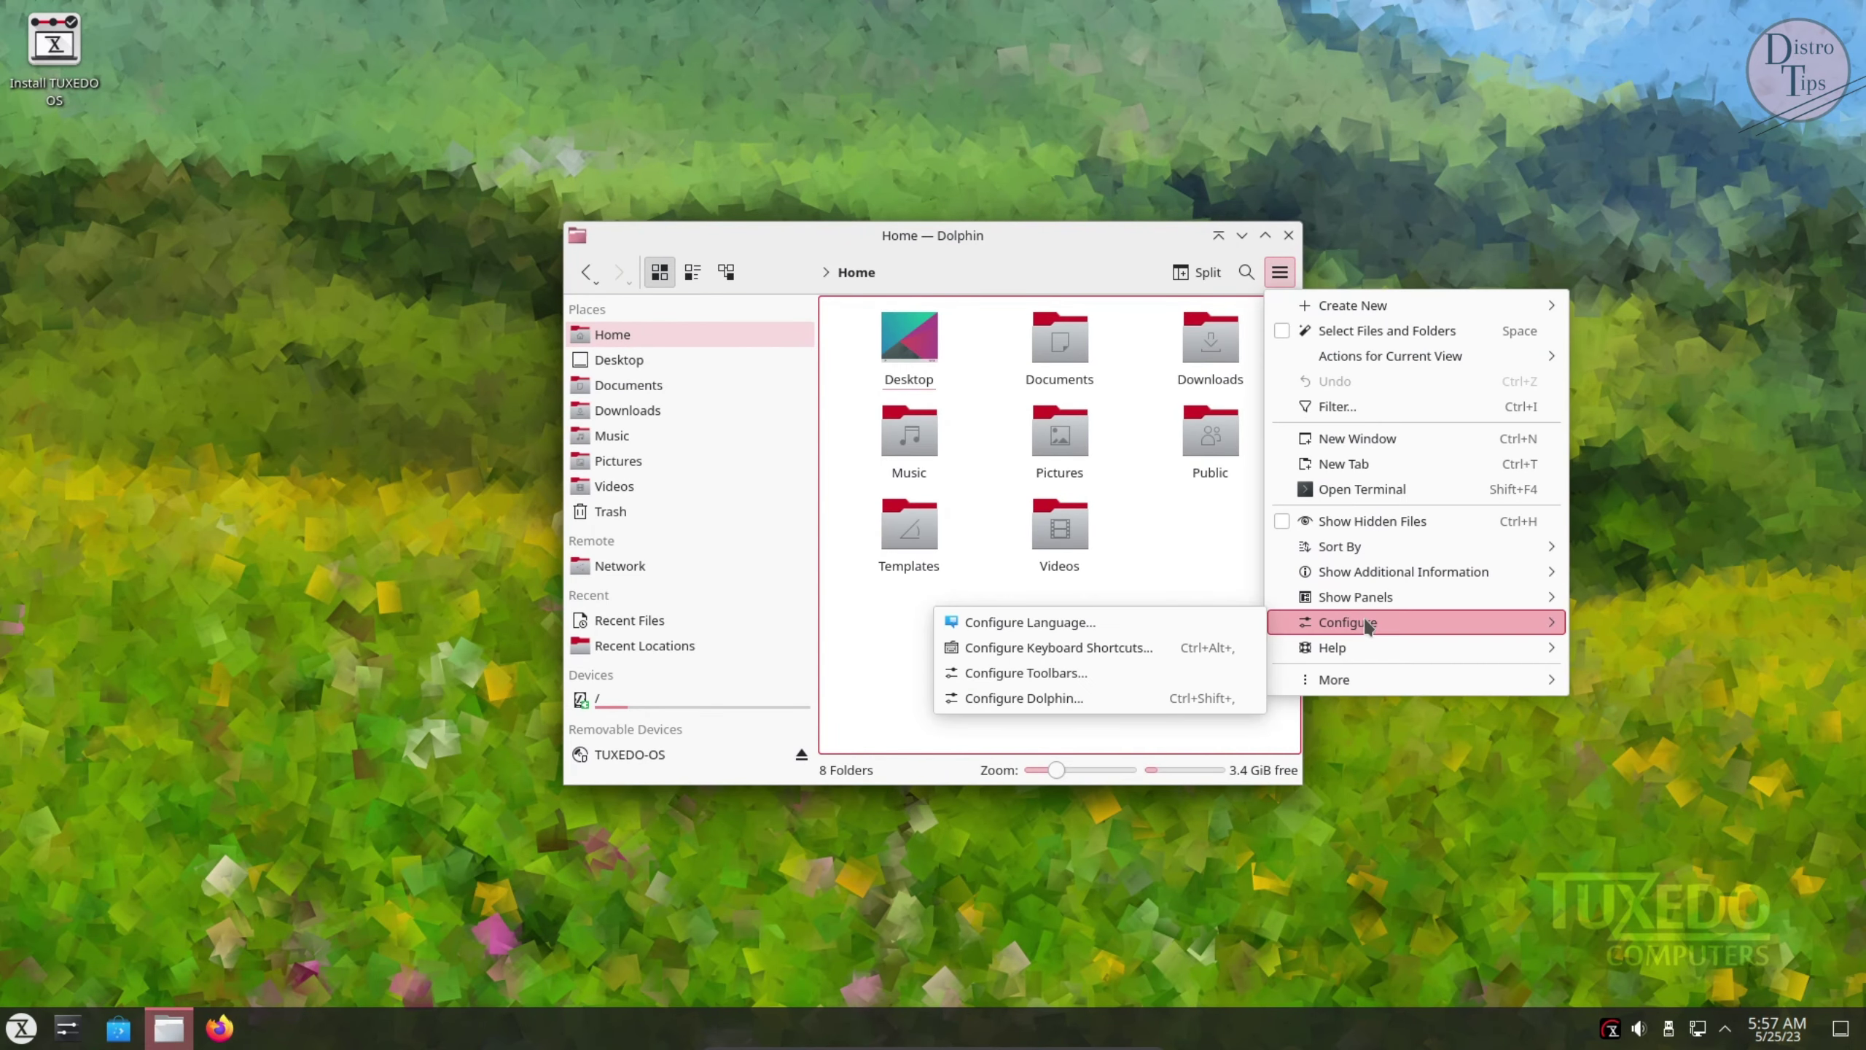
click(1038, 702)
click(880, 268)
click(981, 269)
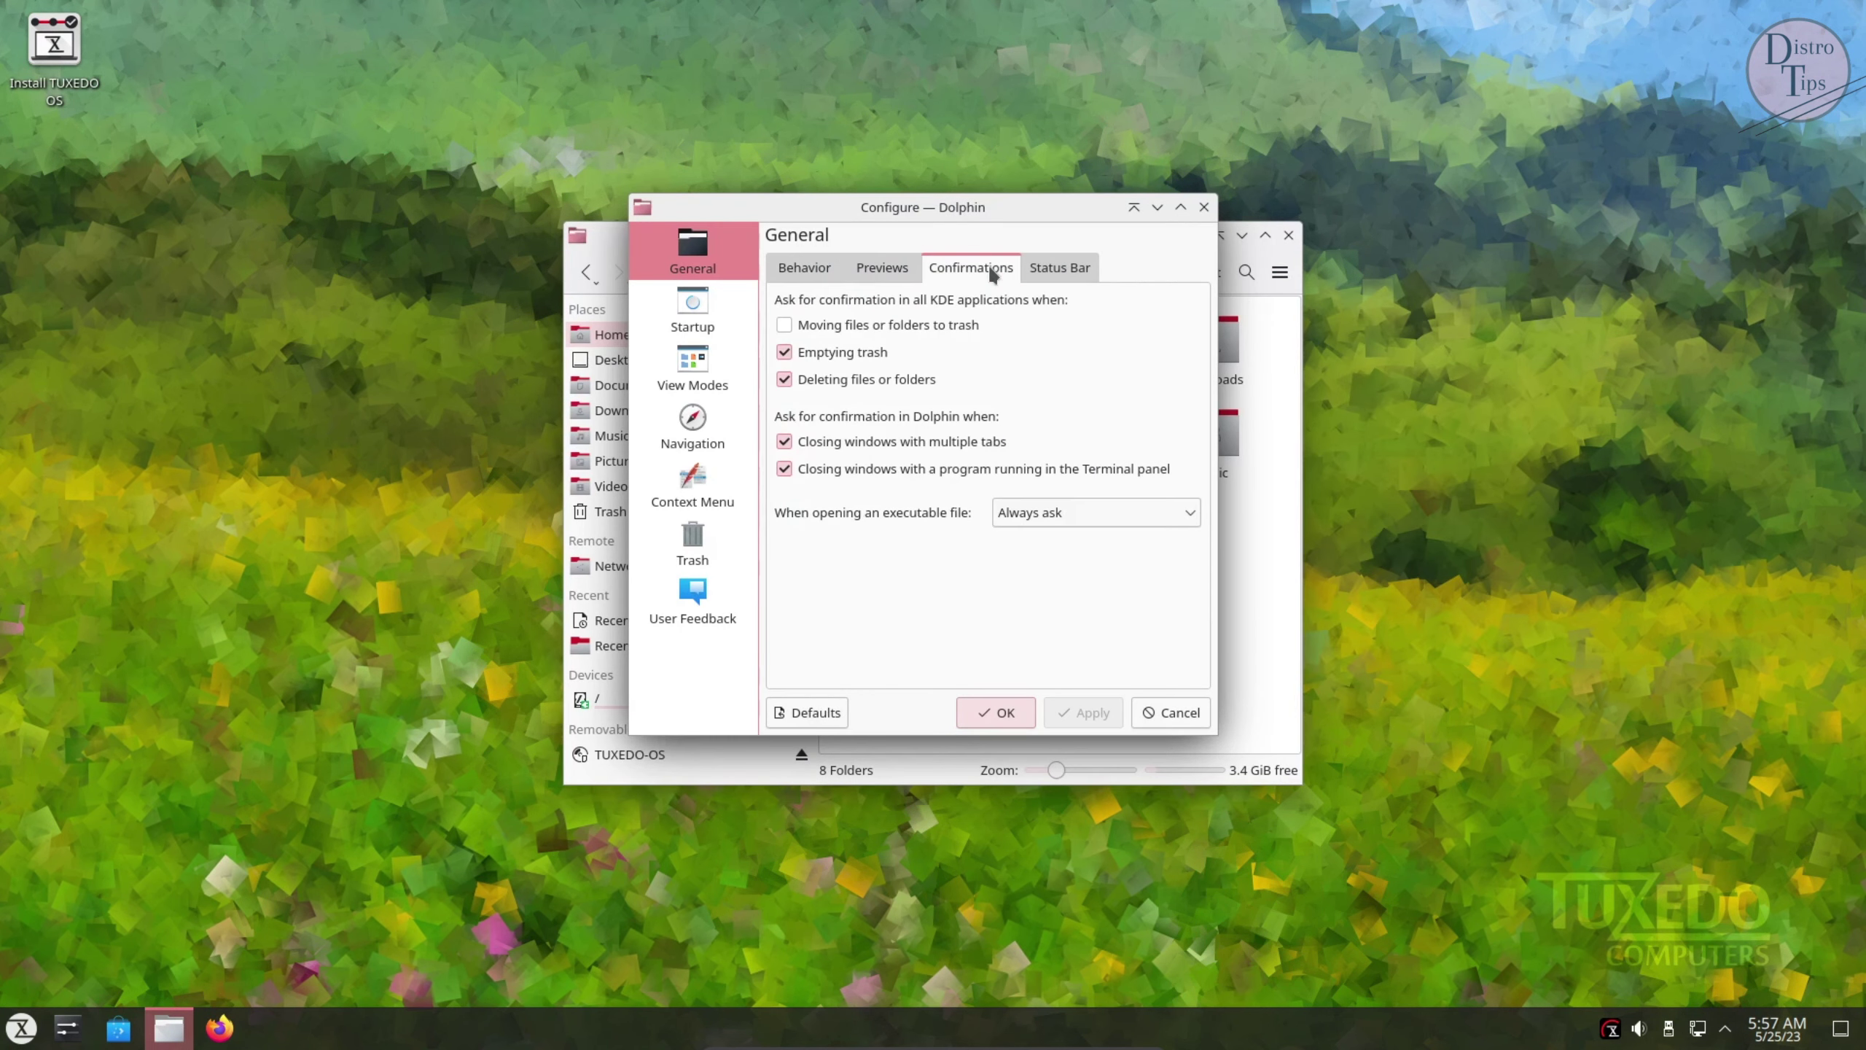
click(1056, 269)
click(697, 313)
click(706, 372)
click(713, 422)
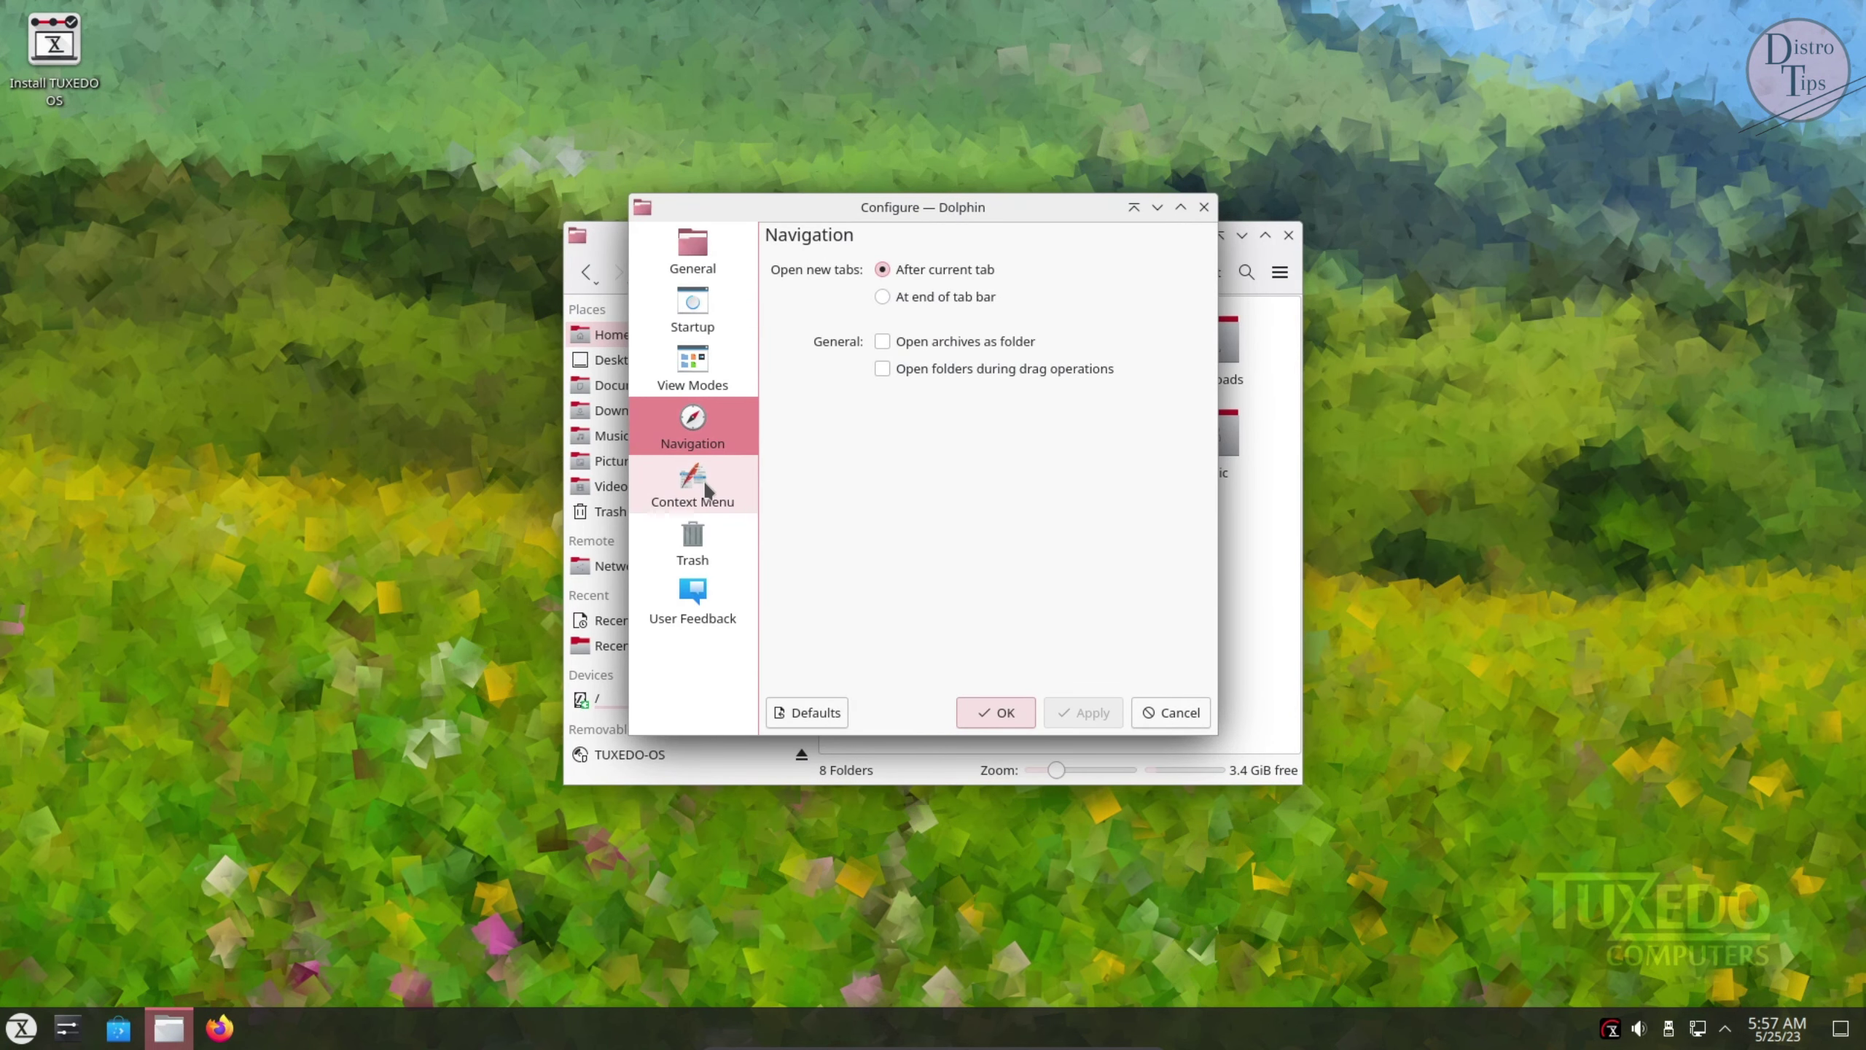
click(707, 566)
click(702, 599)
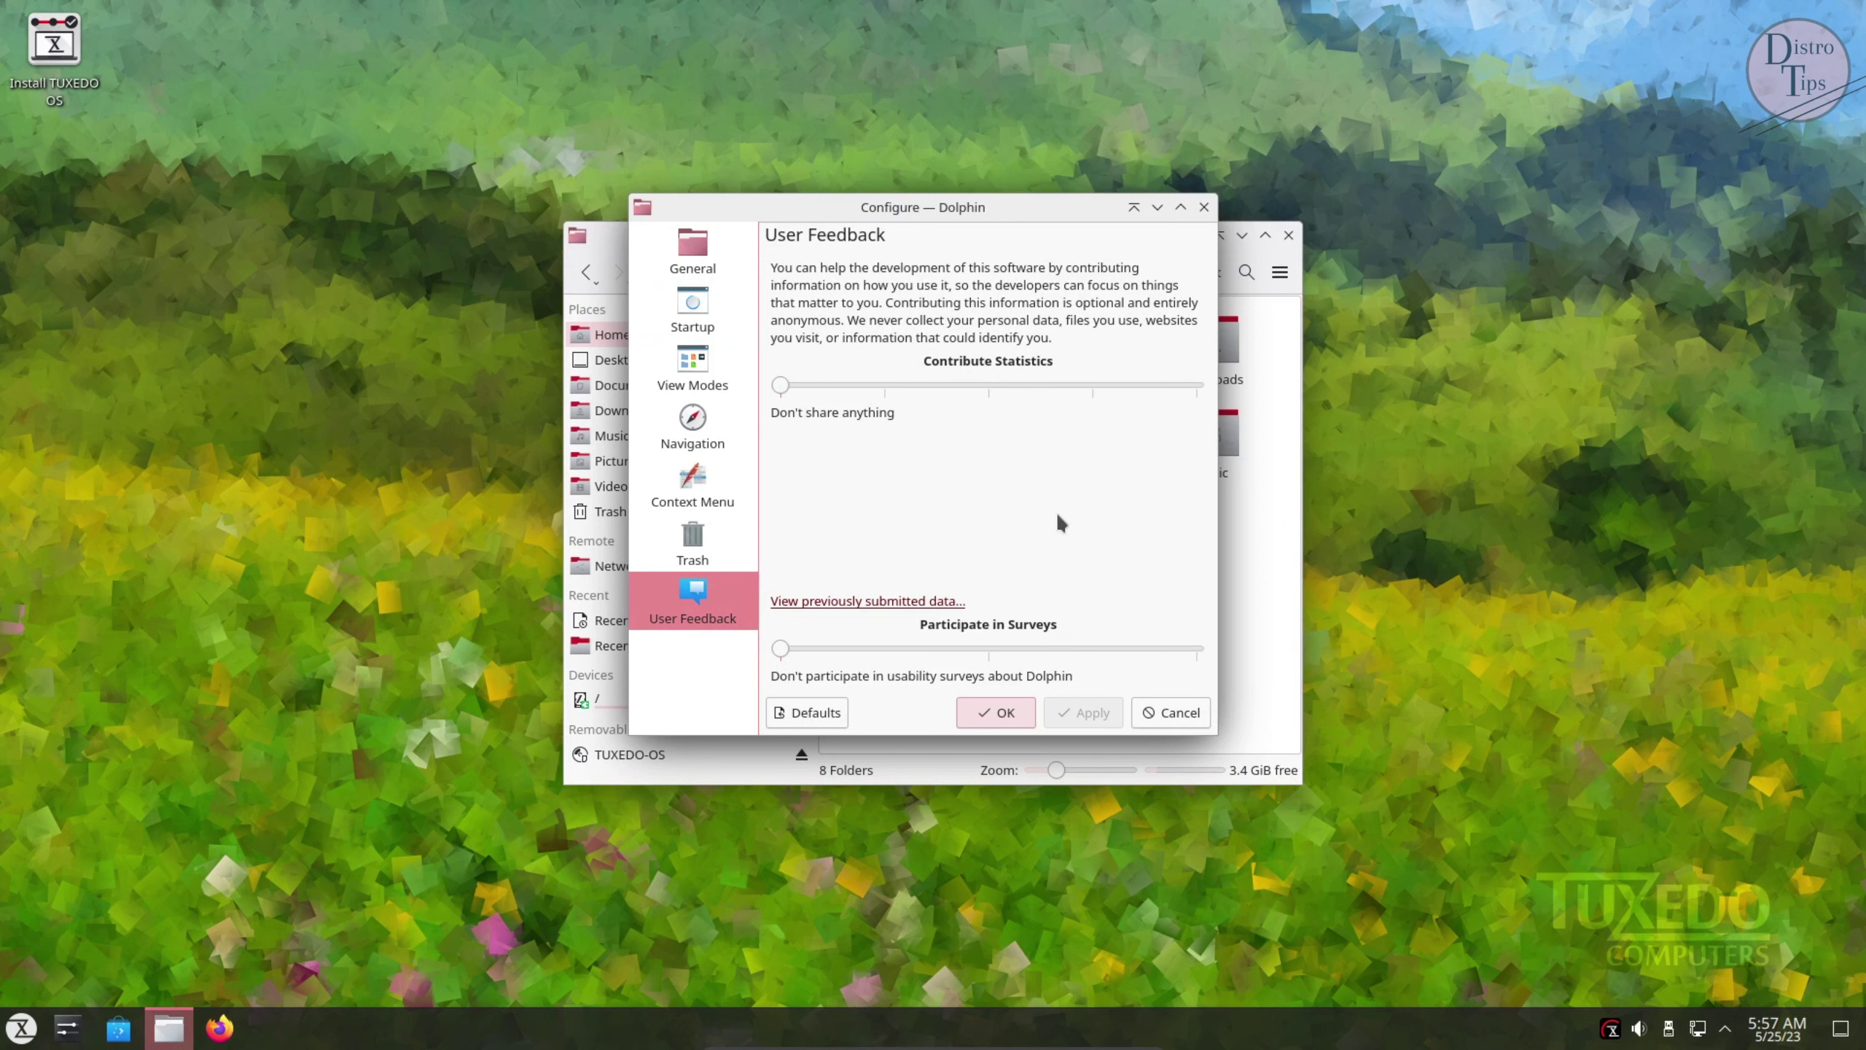
click(1204, 208)
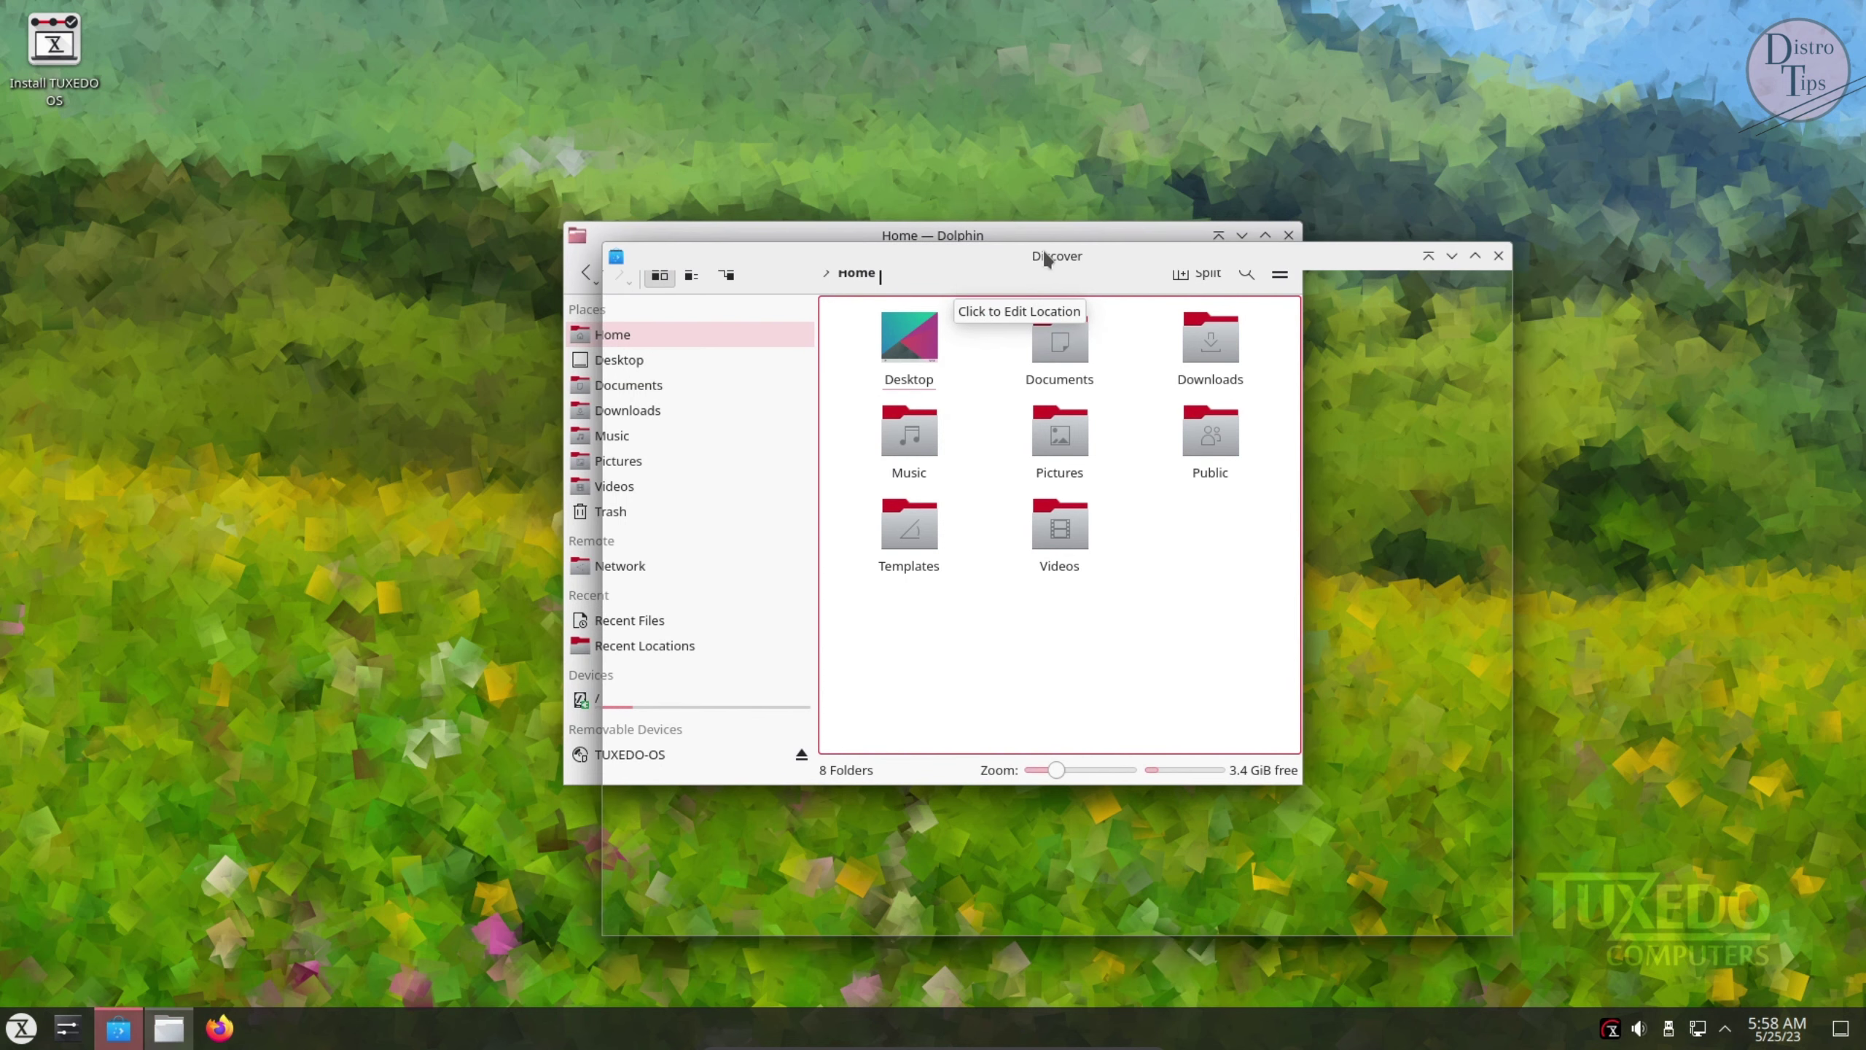
Move the Discover window up and left, open its About page and browse the All Applications list
drag(1047, 259, 898, 140)
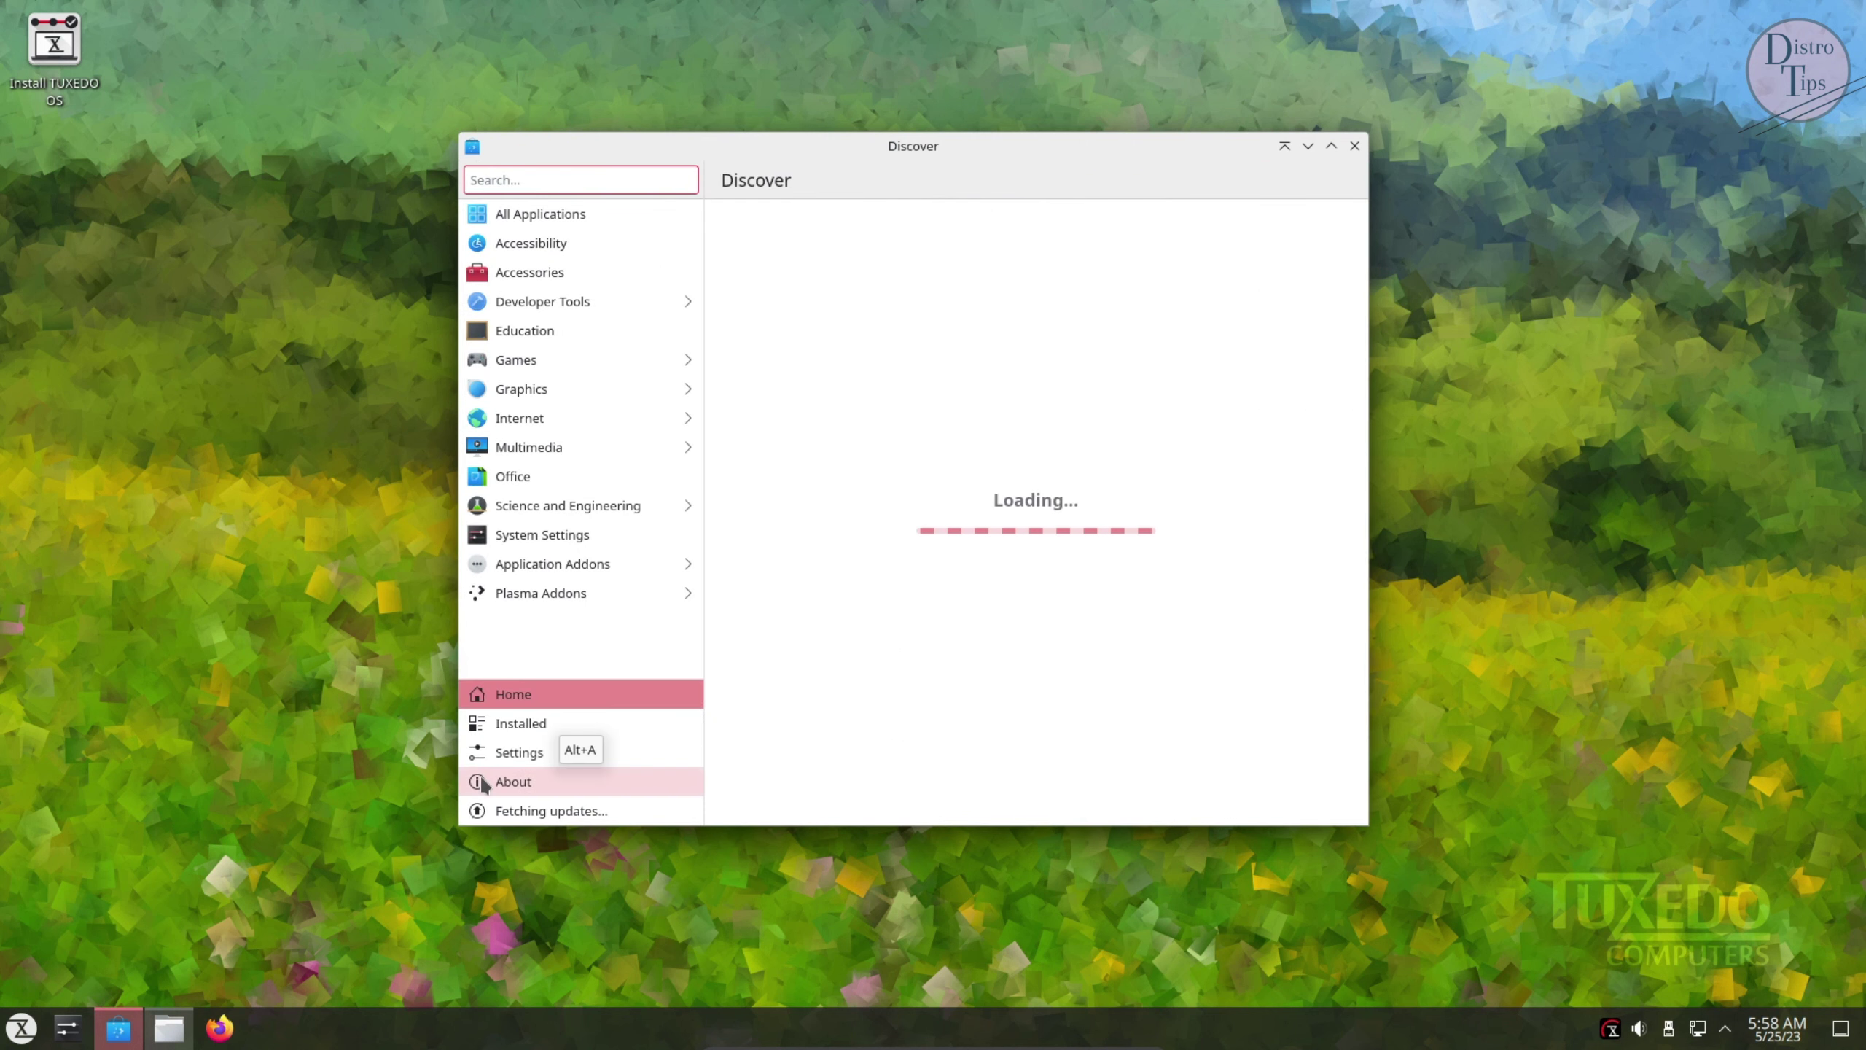
click(481, 782)
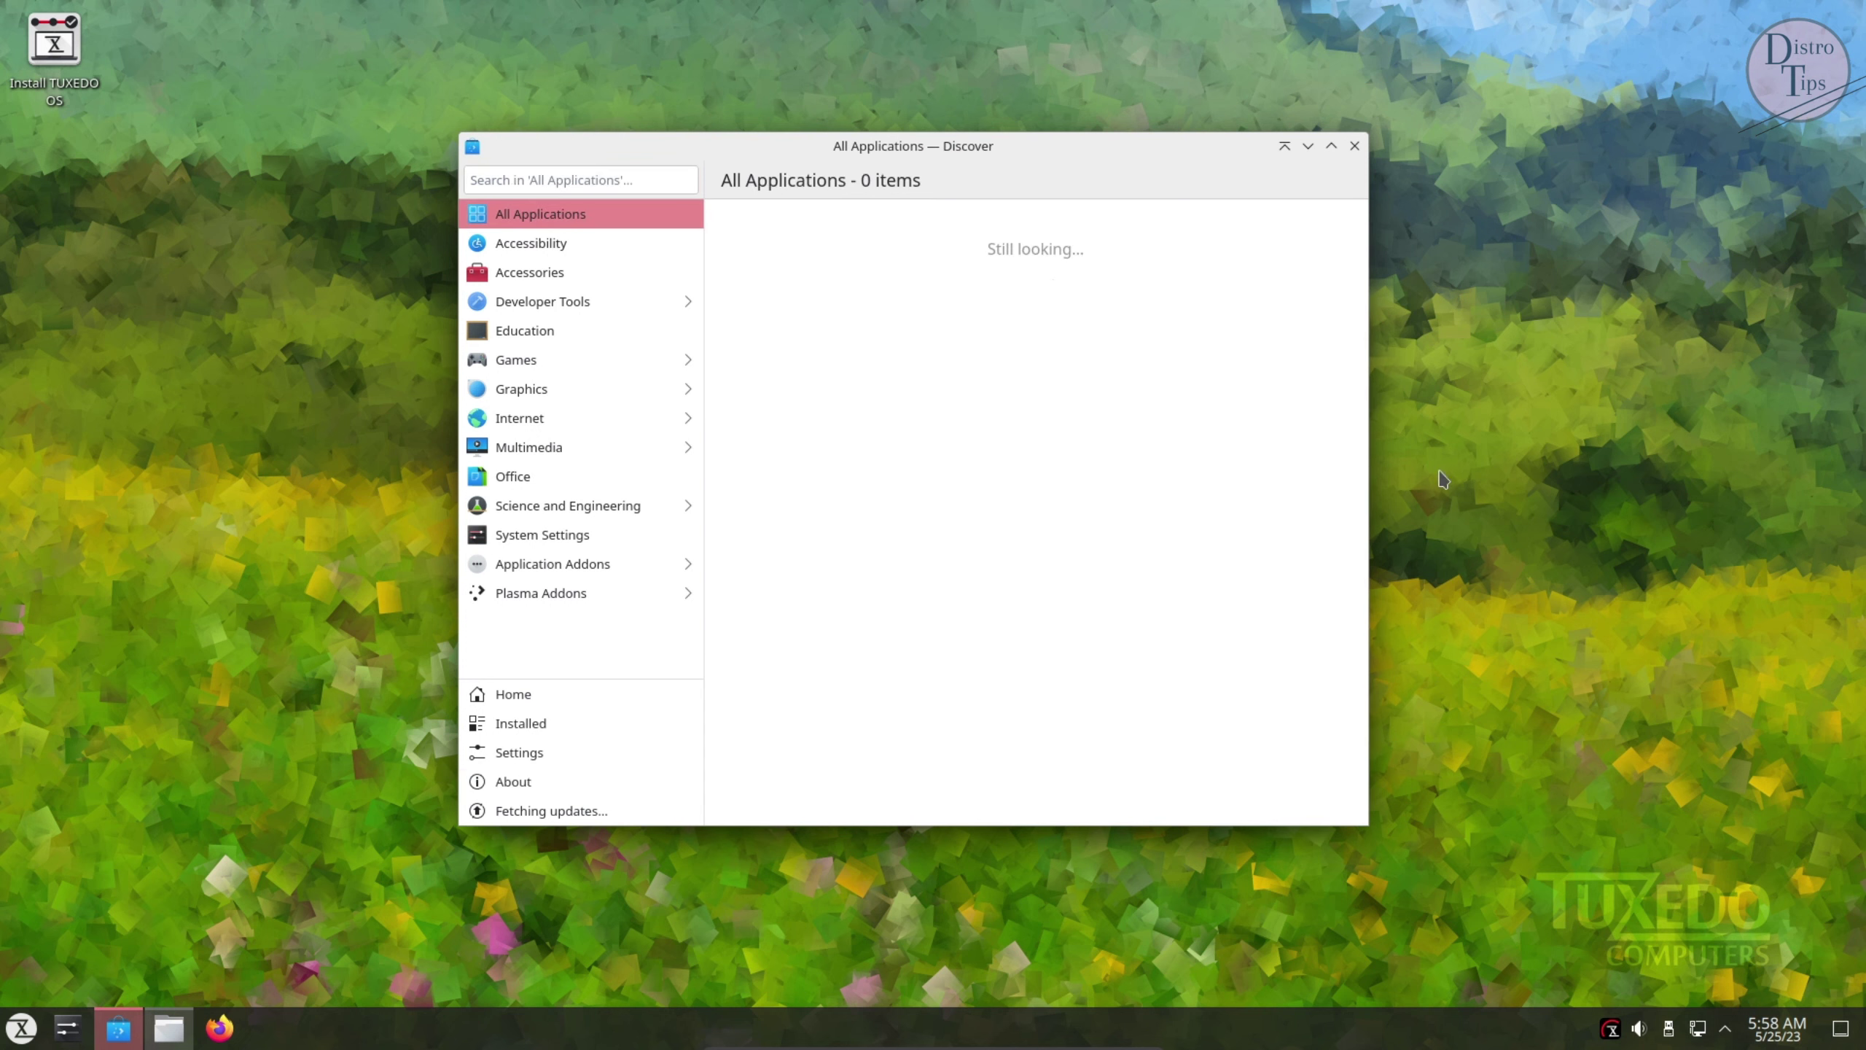
scroll(988, 466, down, 5)
scroll(1143, 382, down, 5)
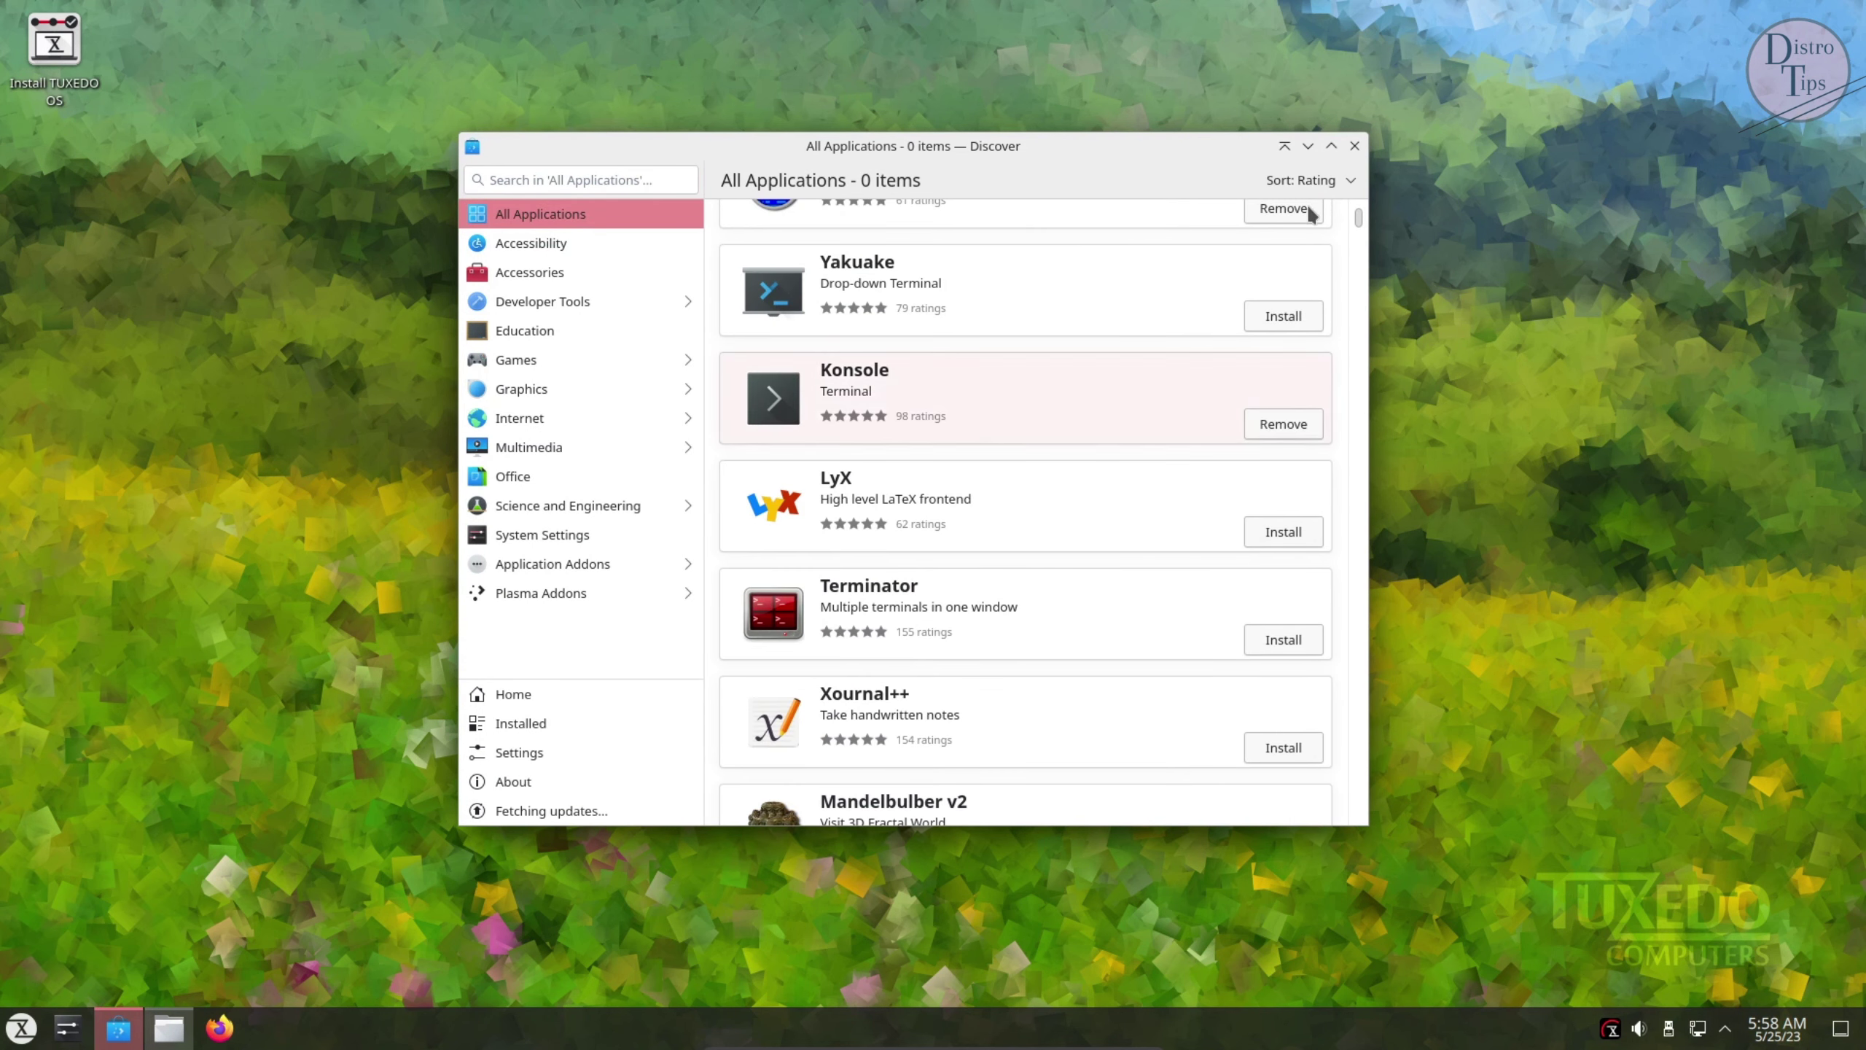
scroll(1143, 384, up, 6)
View Discover's Accessibility category, its software source settings and the Updates page
click(548, 245)
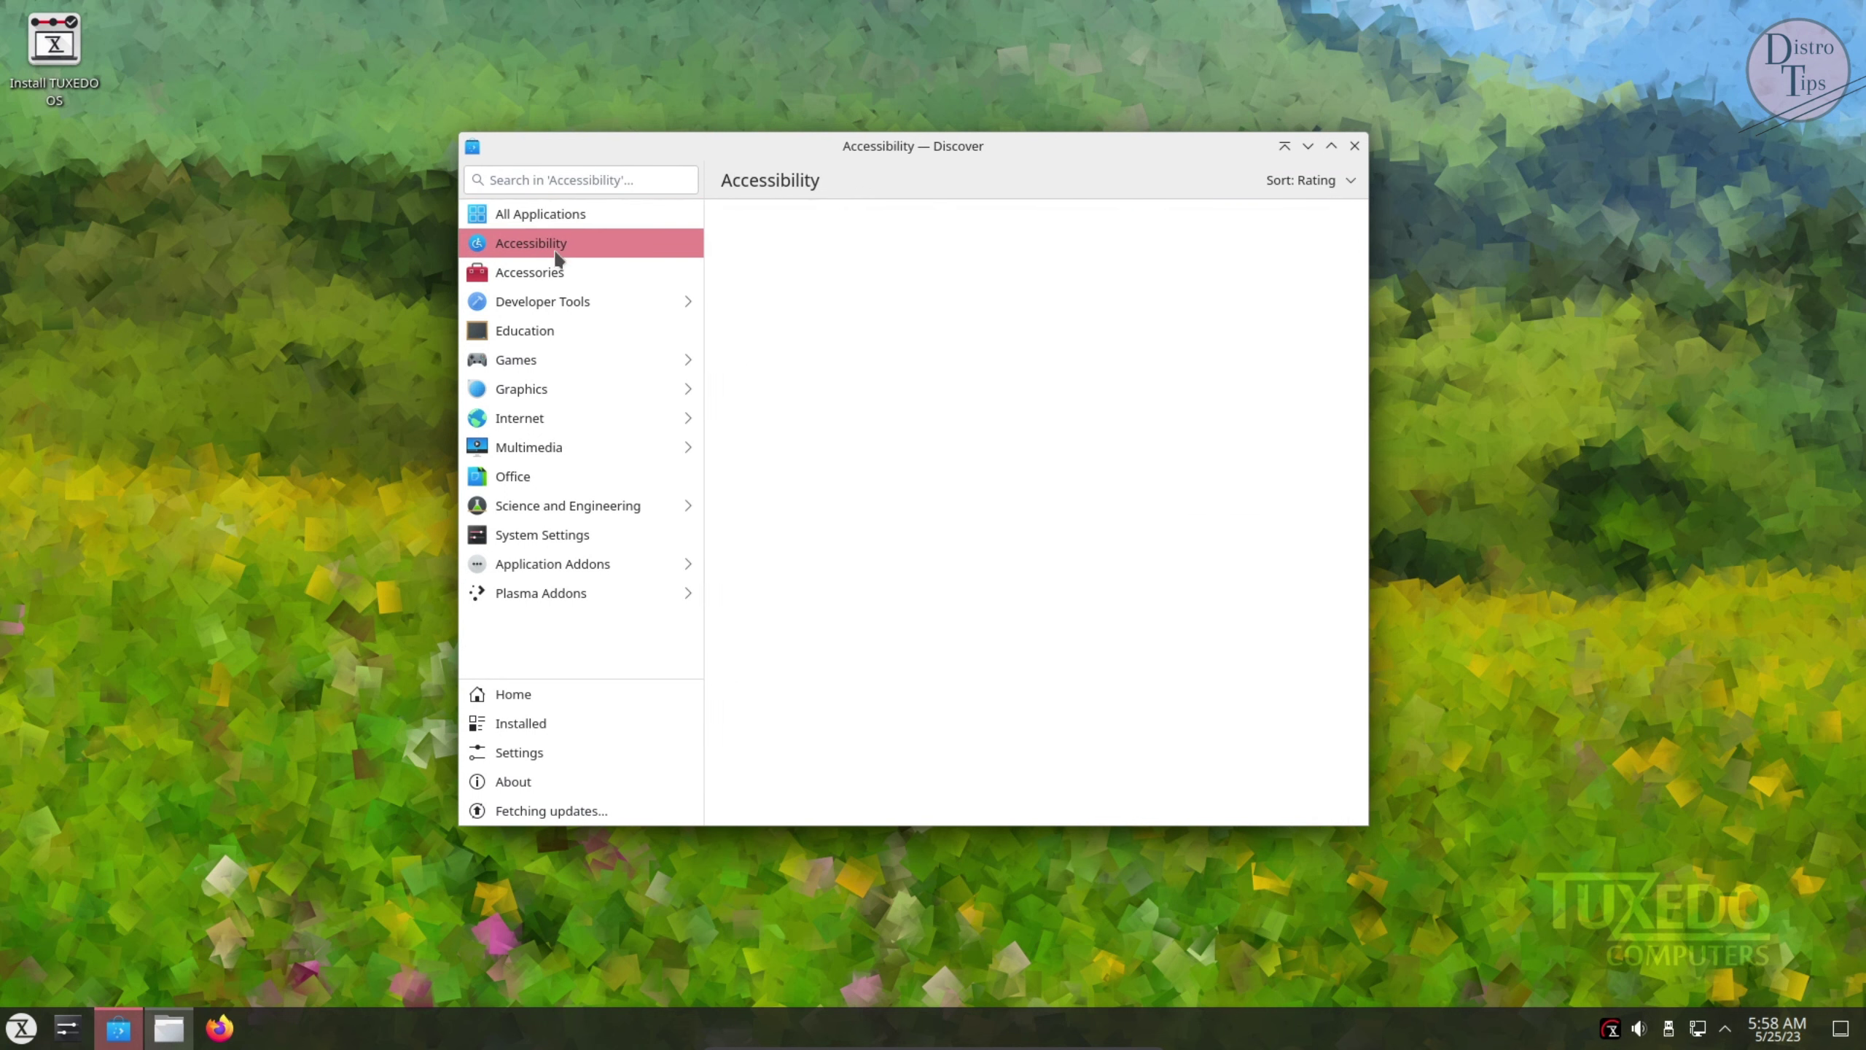
click(526, 757)
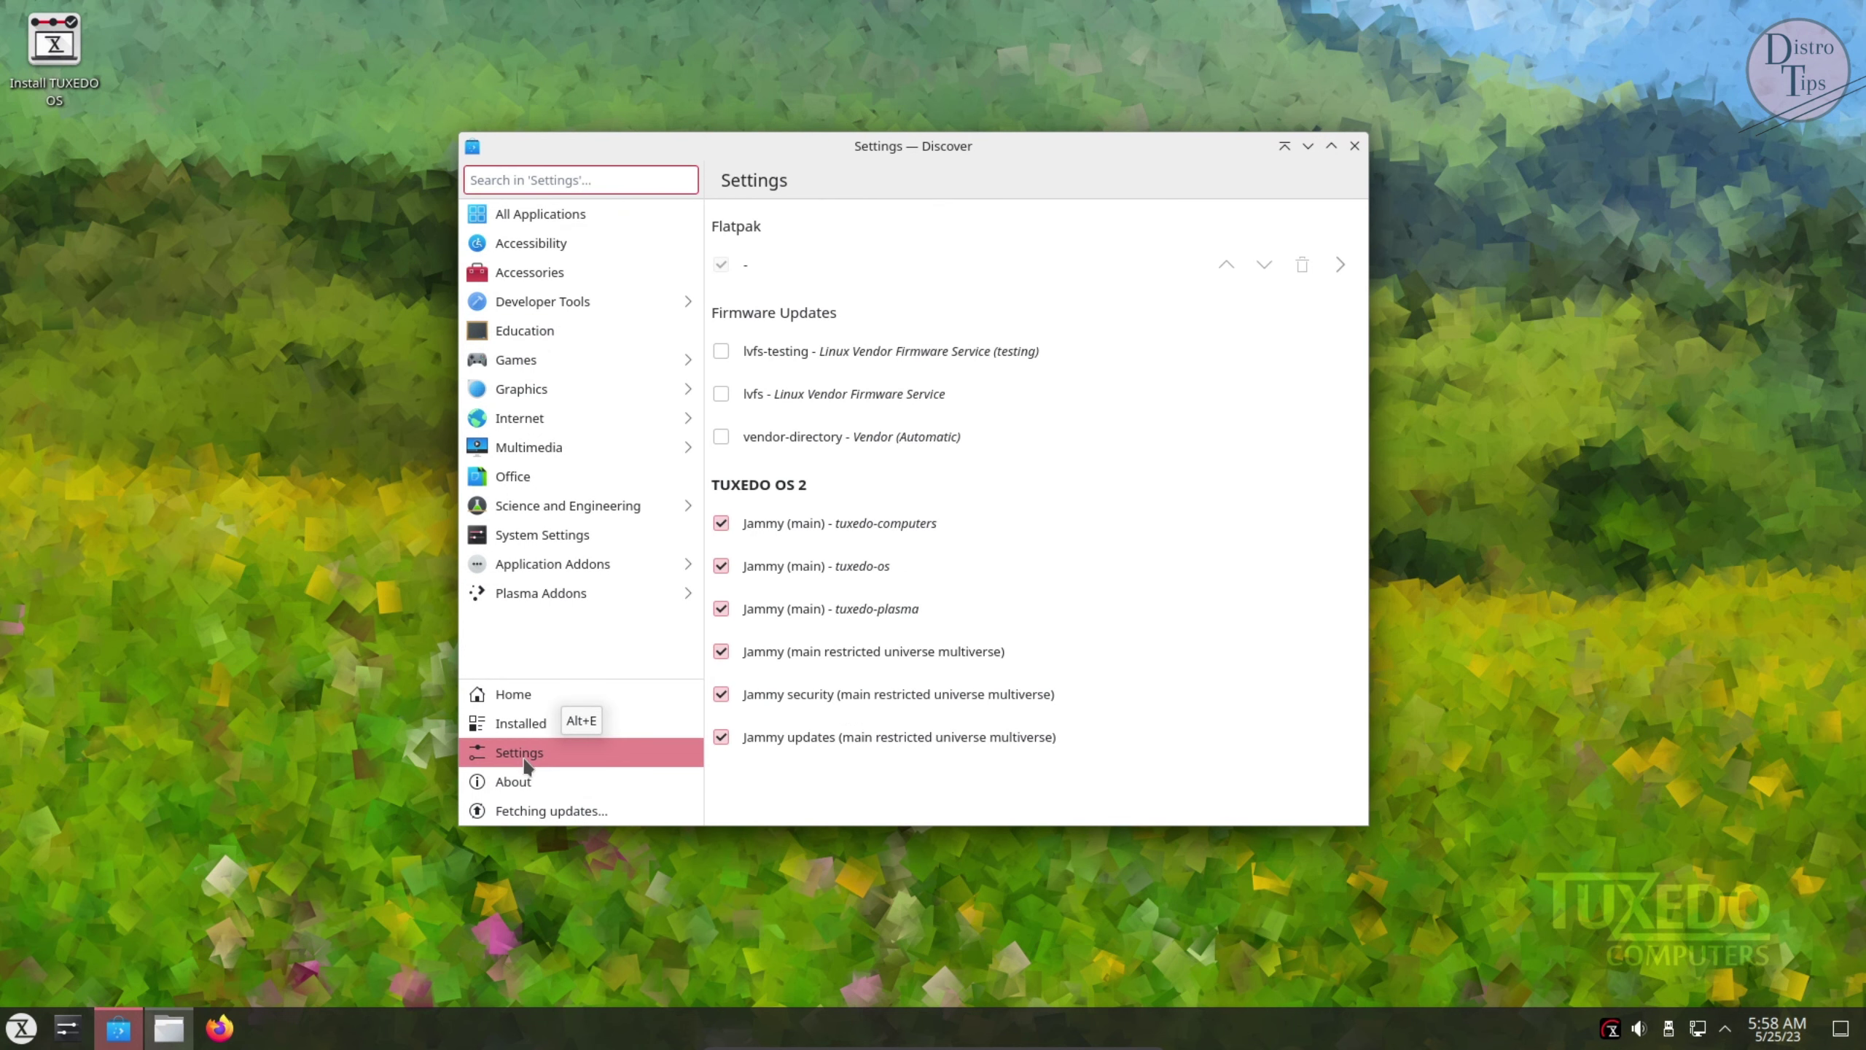
click(550, 811)
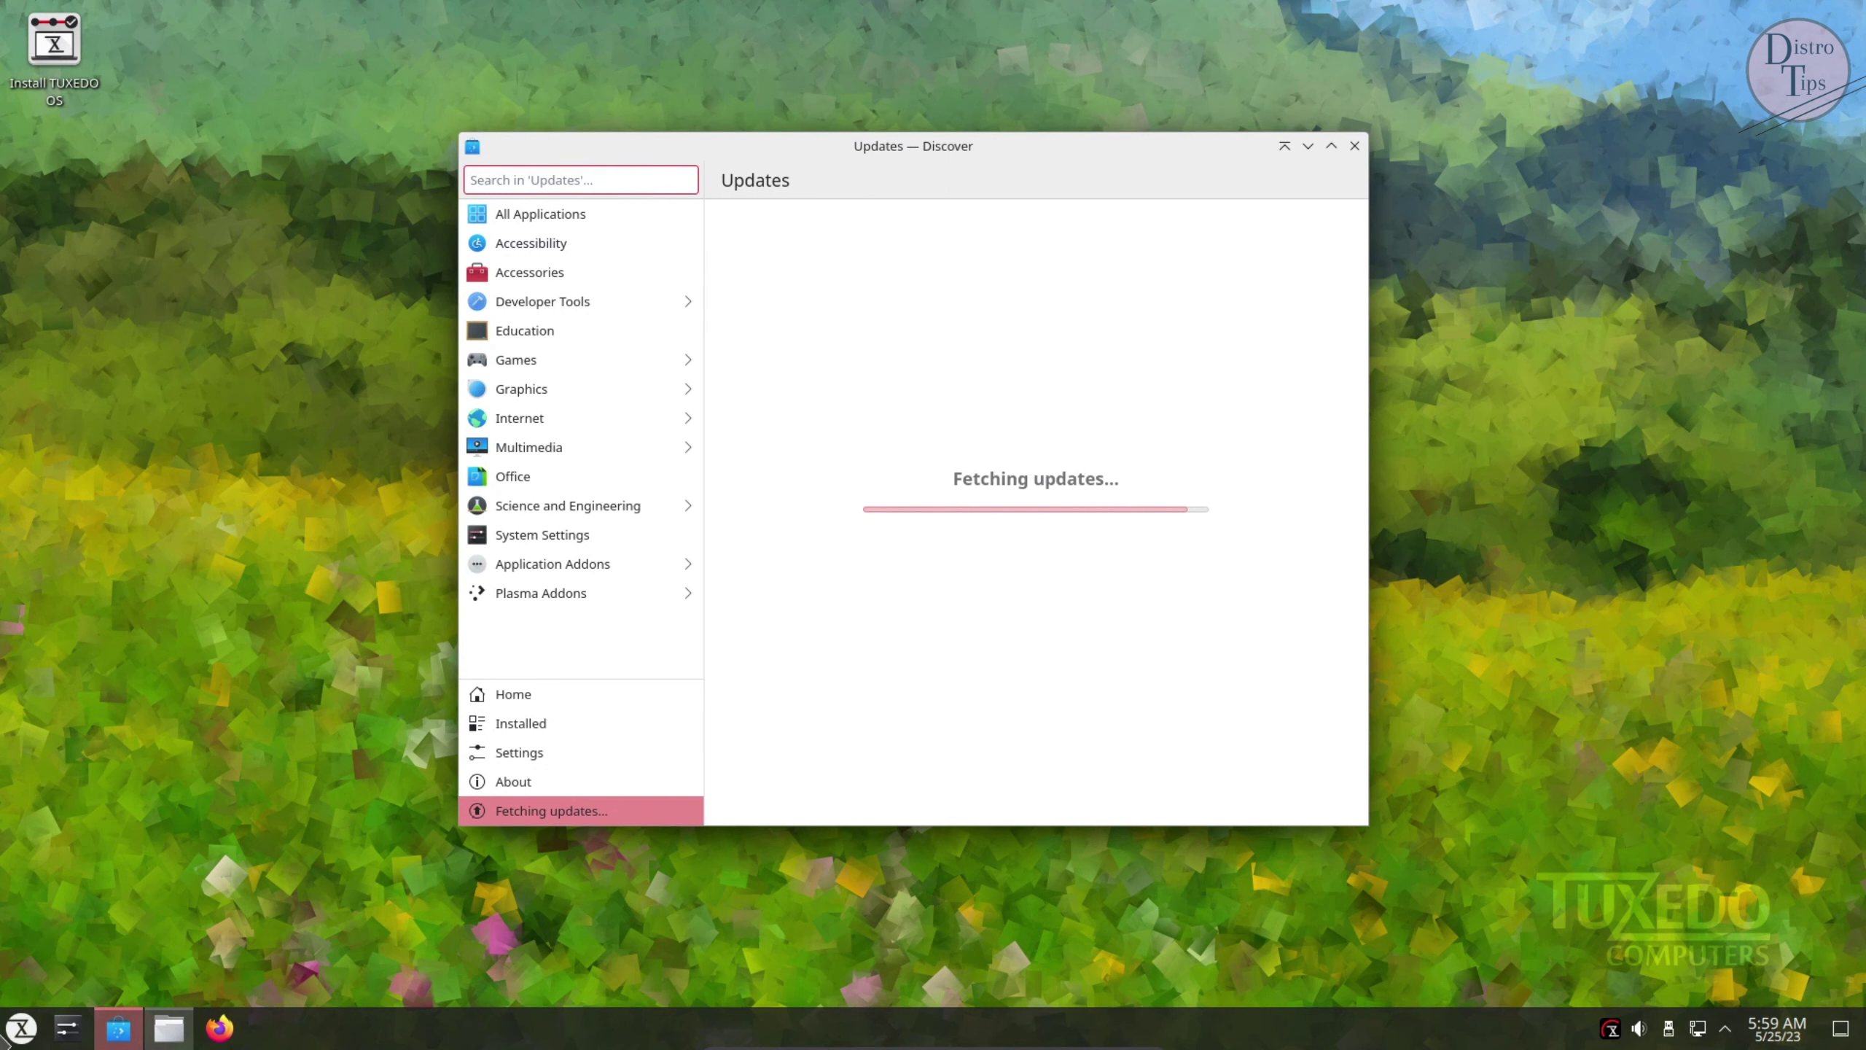
Open a Konsole terminal, close the Discover window and run neofetch
click(21, 1027)
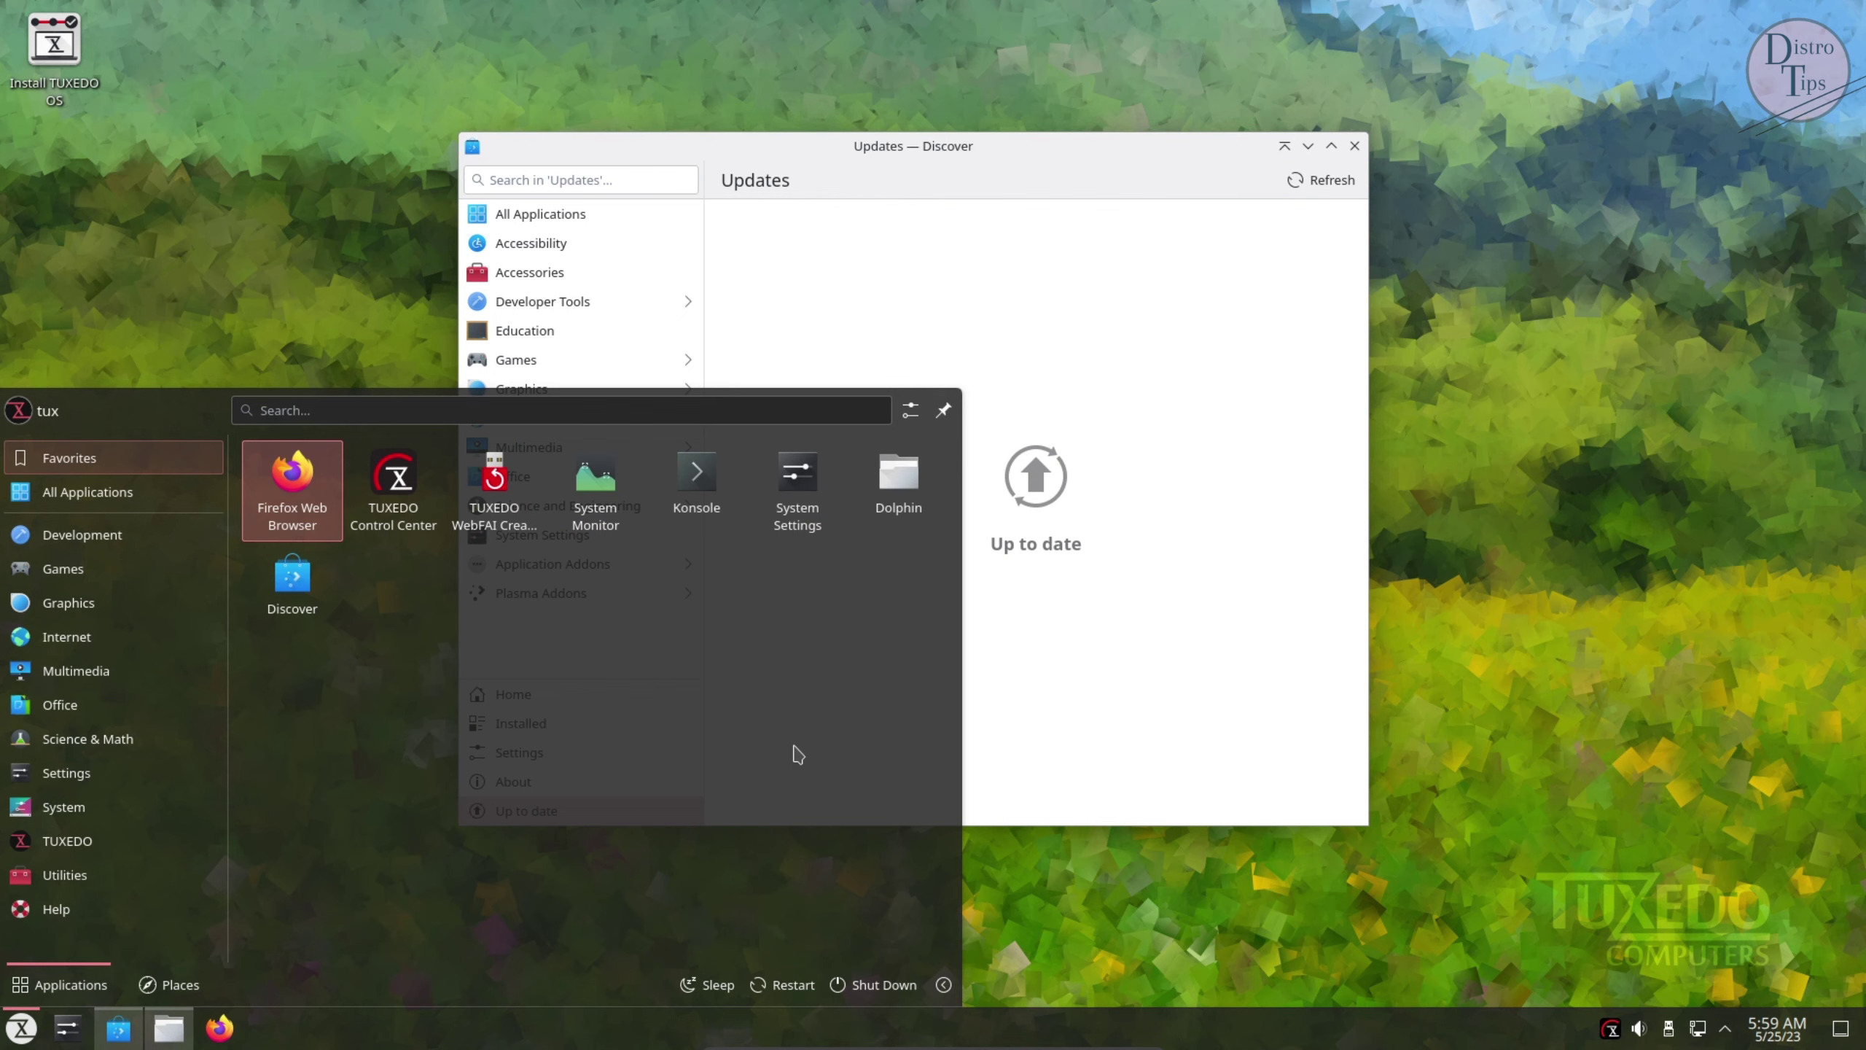
click(717, 504)
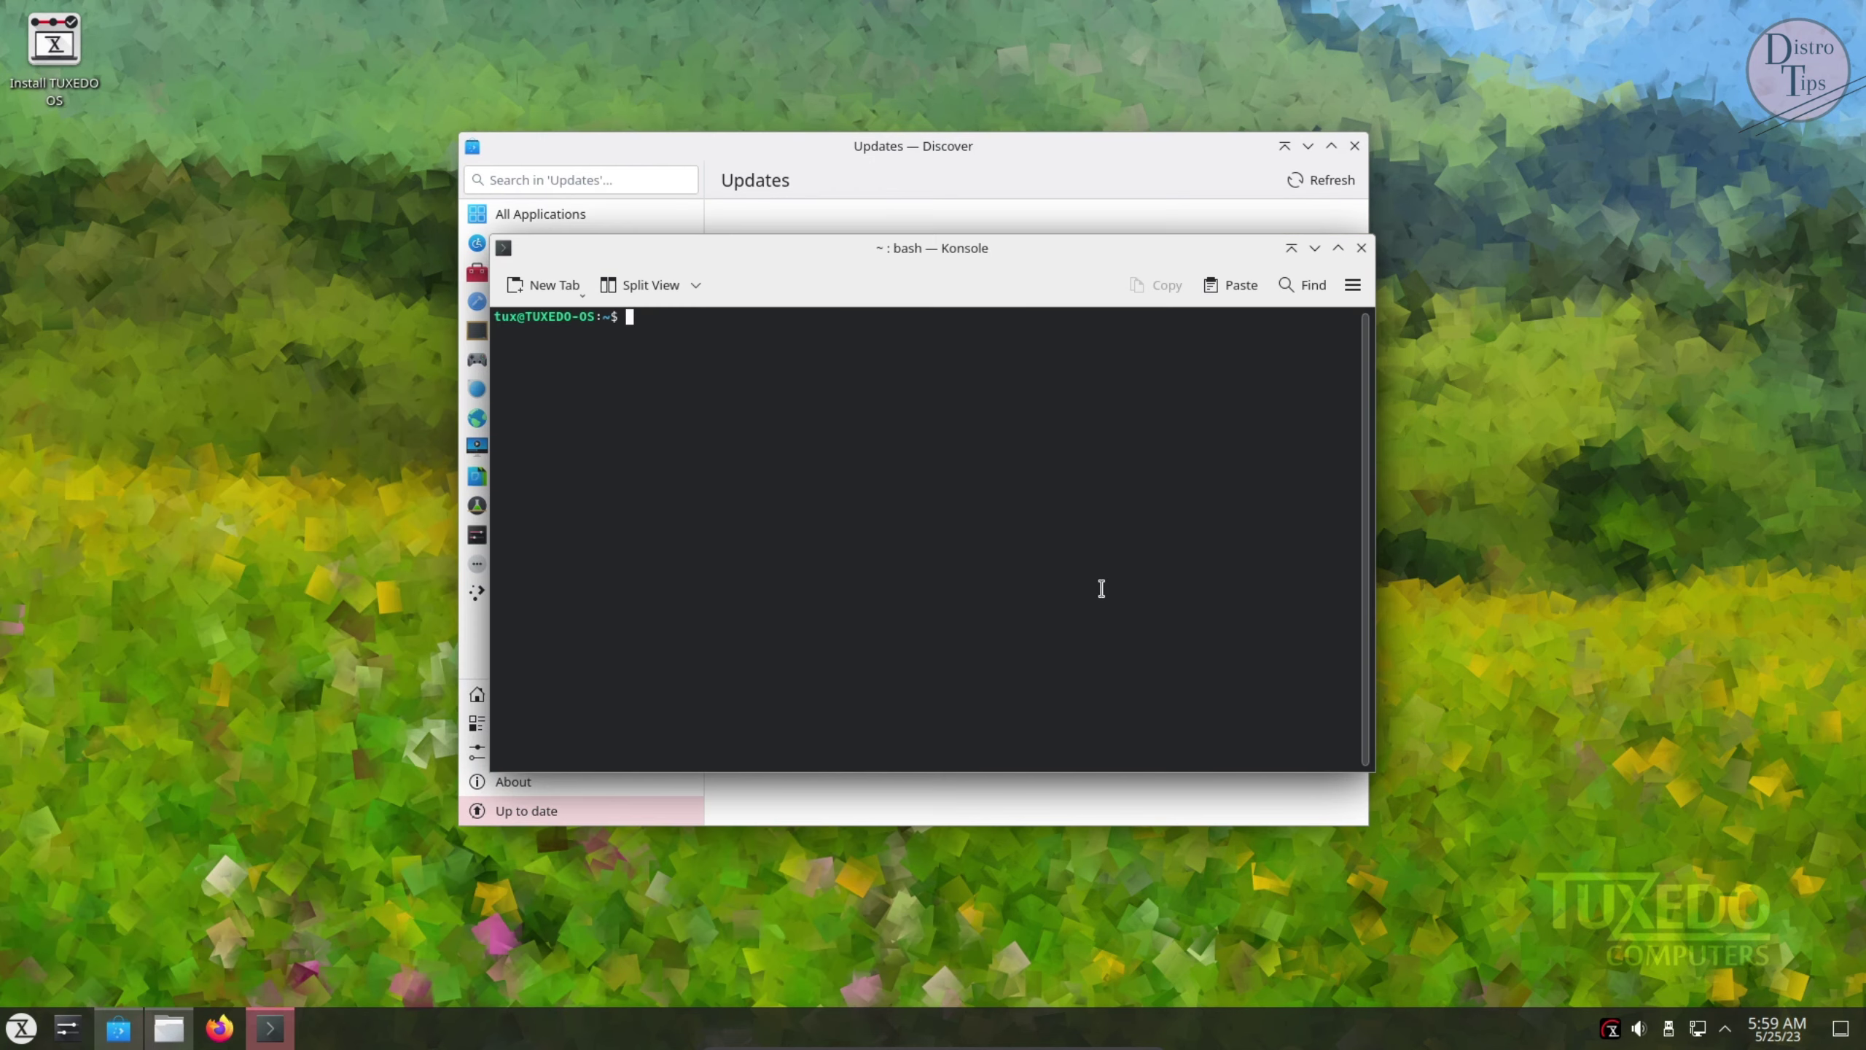
click(1354, 146)
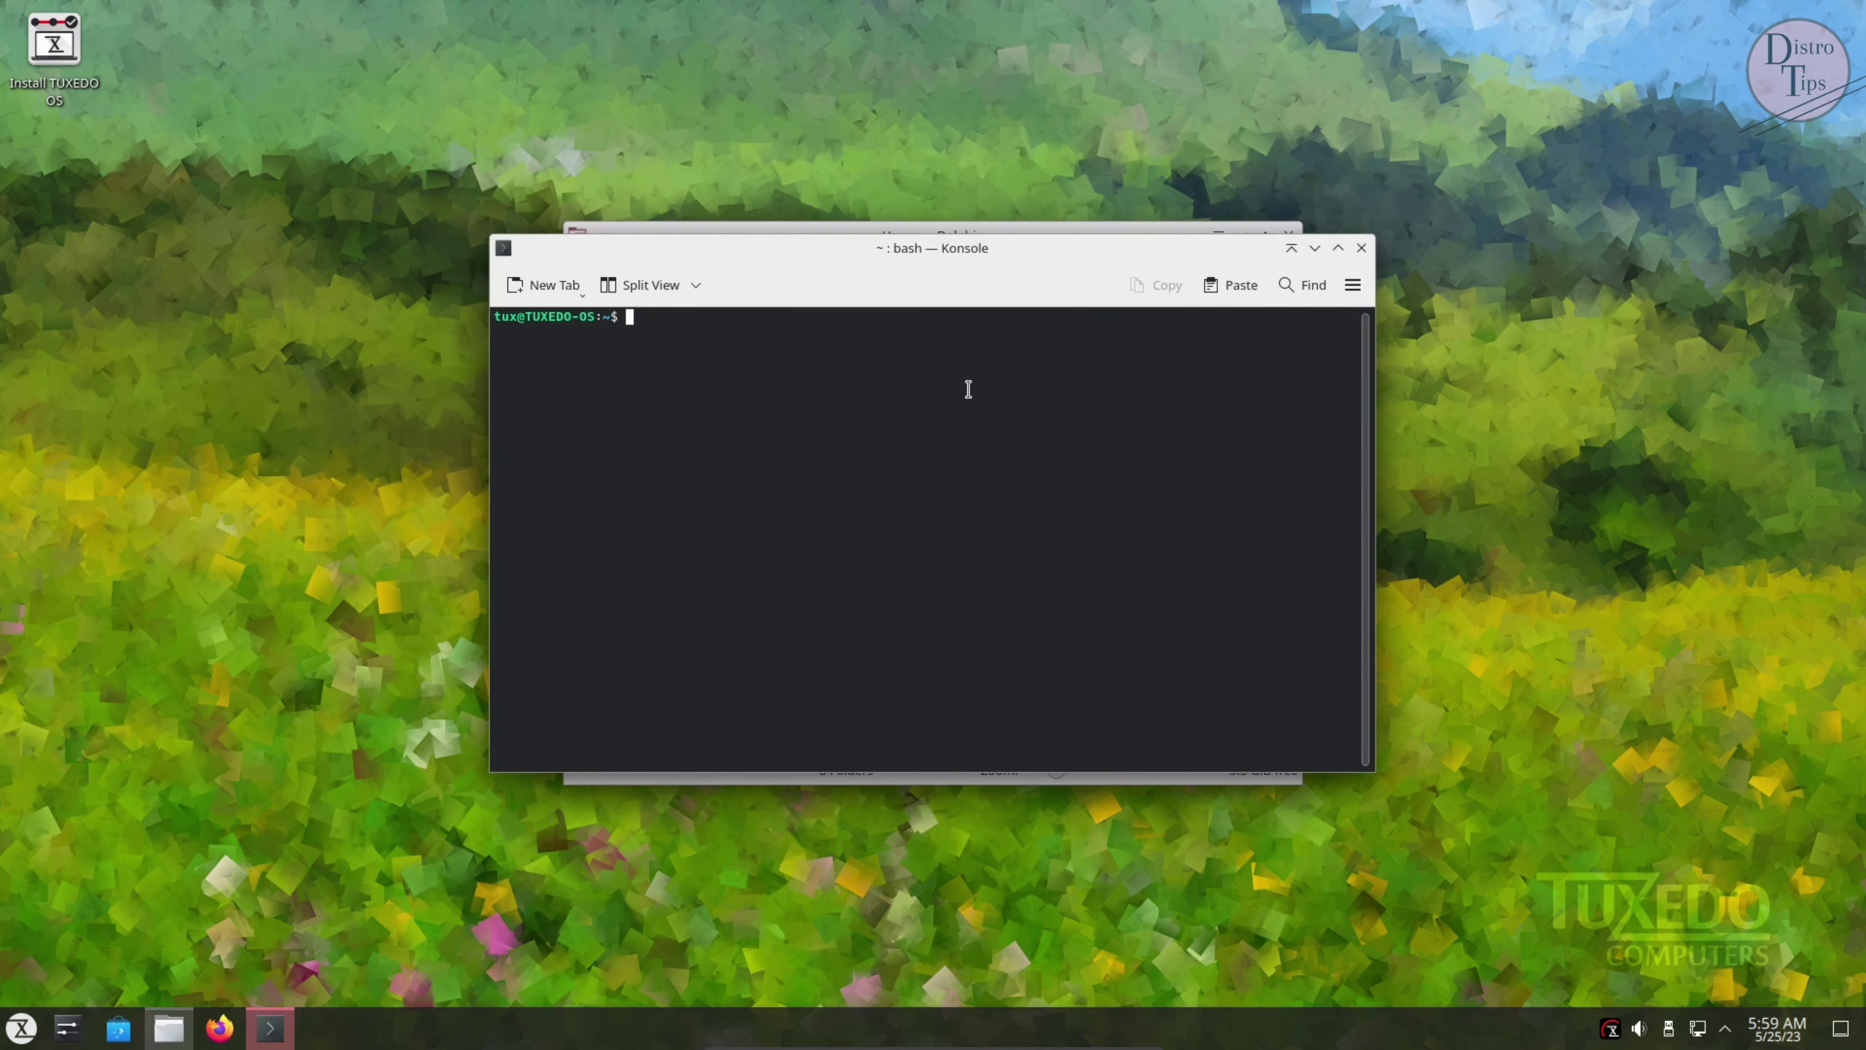
text(neofetch)
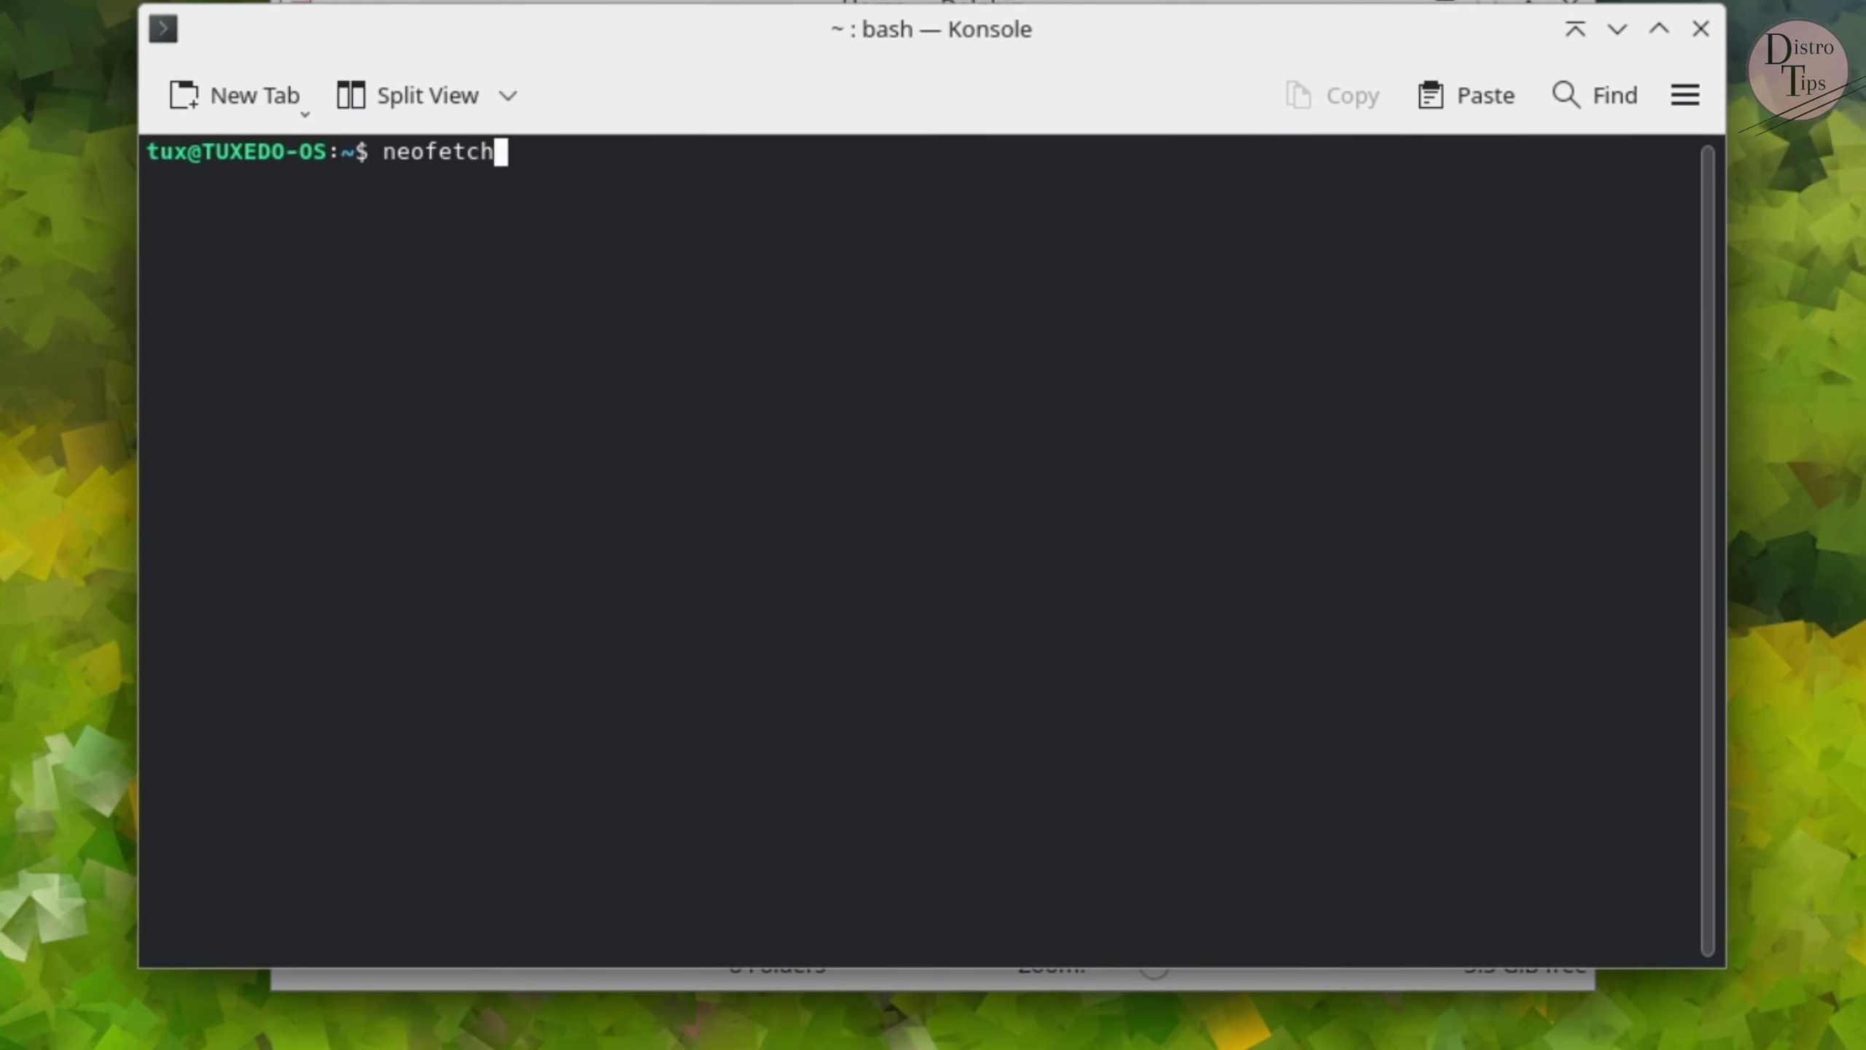
key(Return)
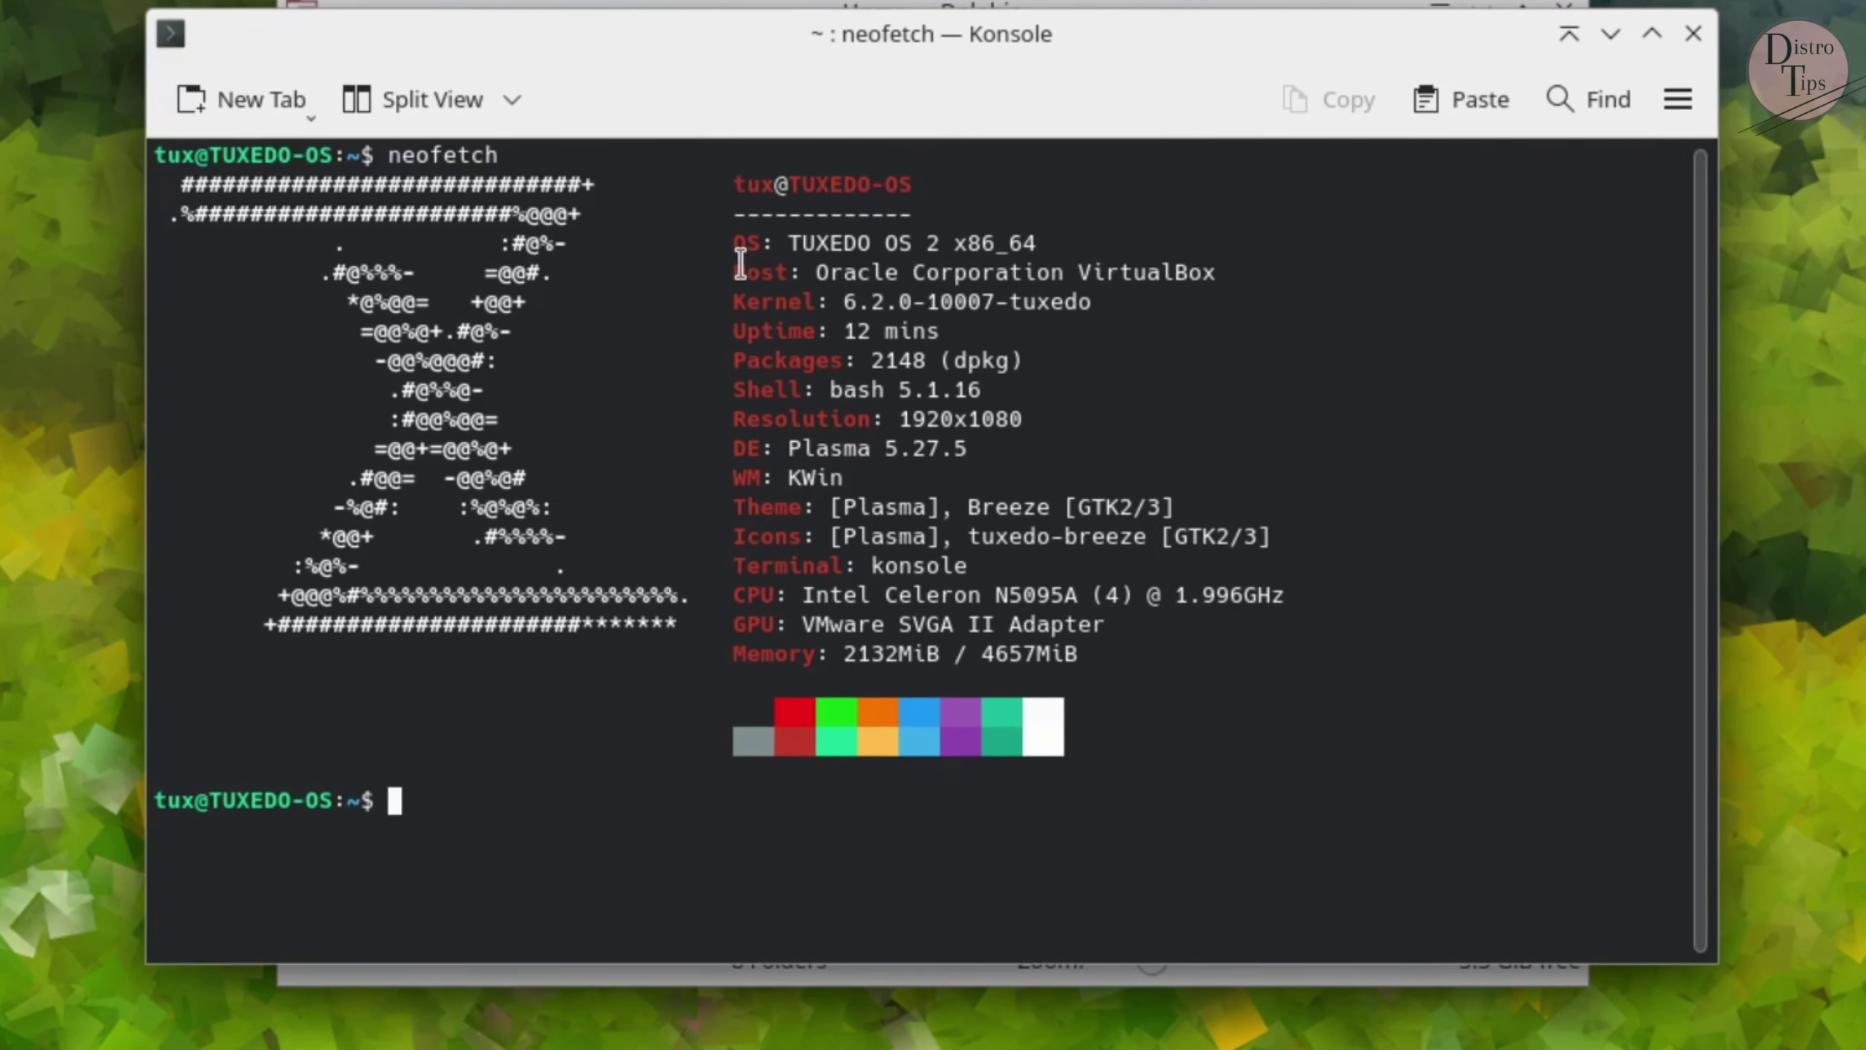
Examine the neofetch output, highlighting the OS, kernel, desktop environment and theme lines, and finally the whole block
drag(724, 244, 1033, 244)
drag(724, 301, 1098, 302)
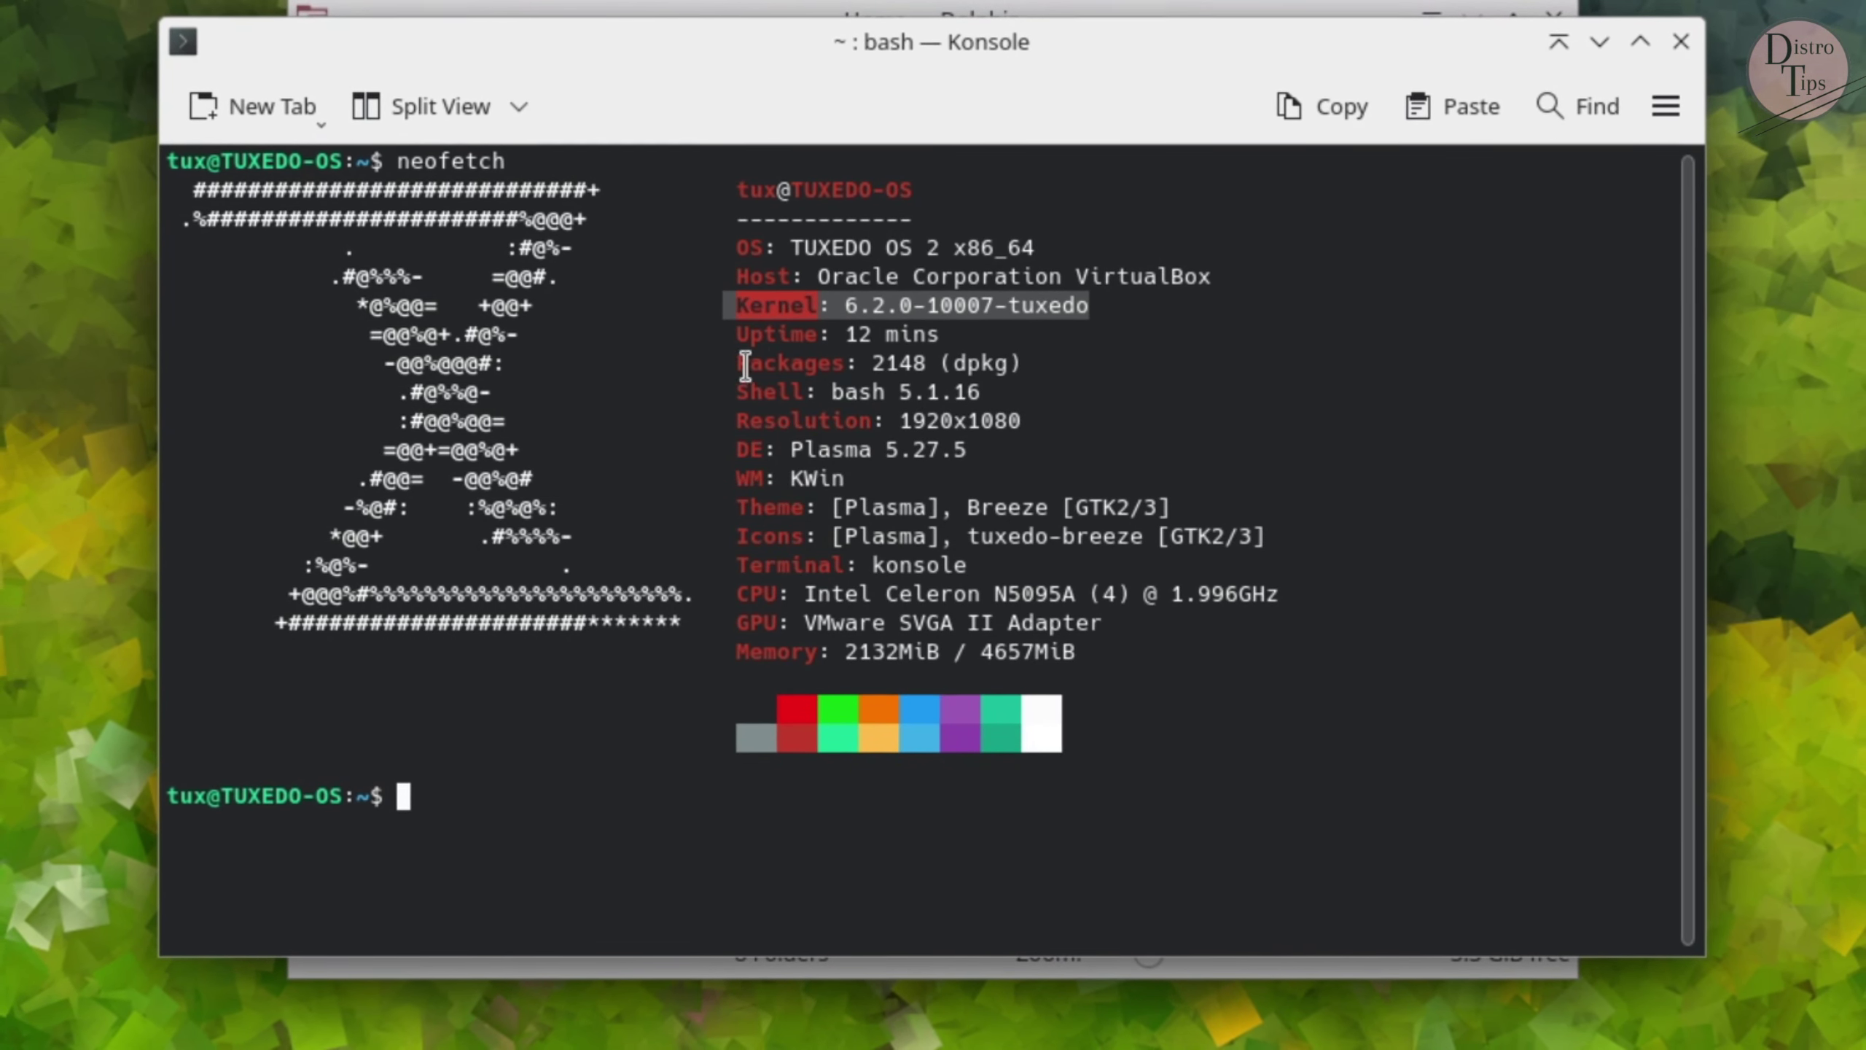
triple_click(1045, 391)
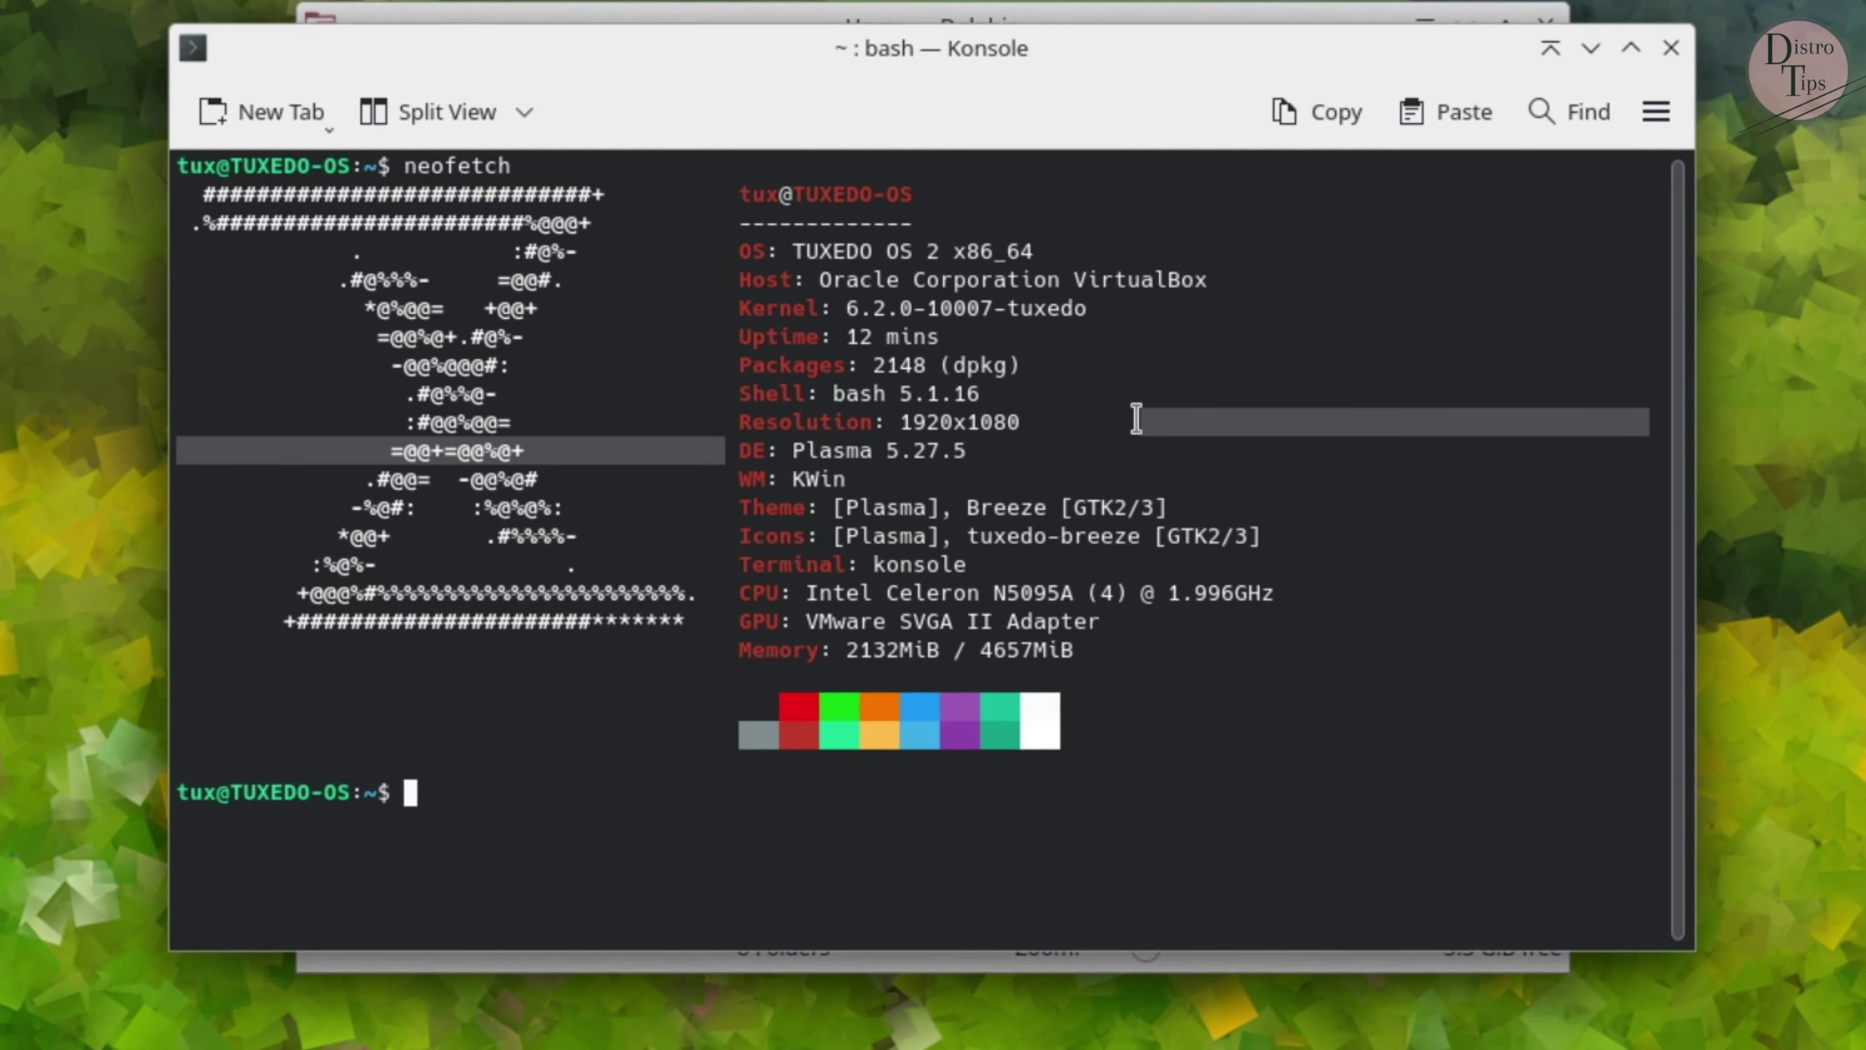
triple_click(828, 449)
drag(719, 474, 1003, 566)
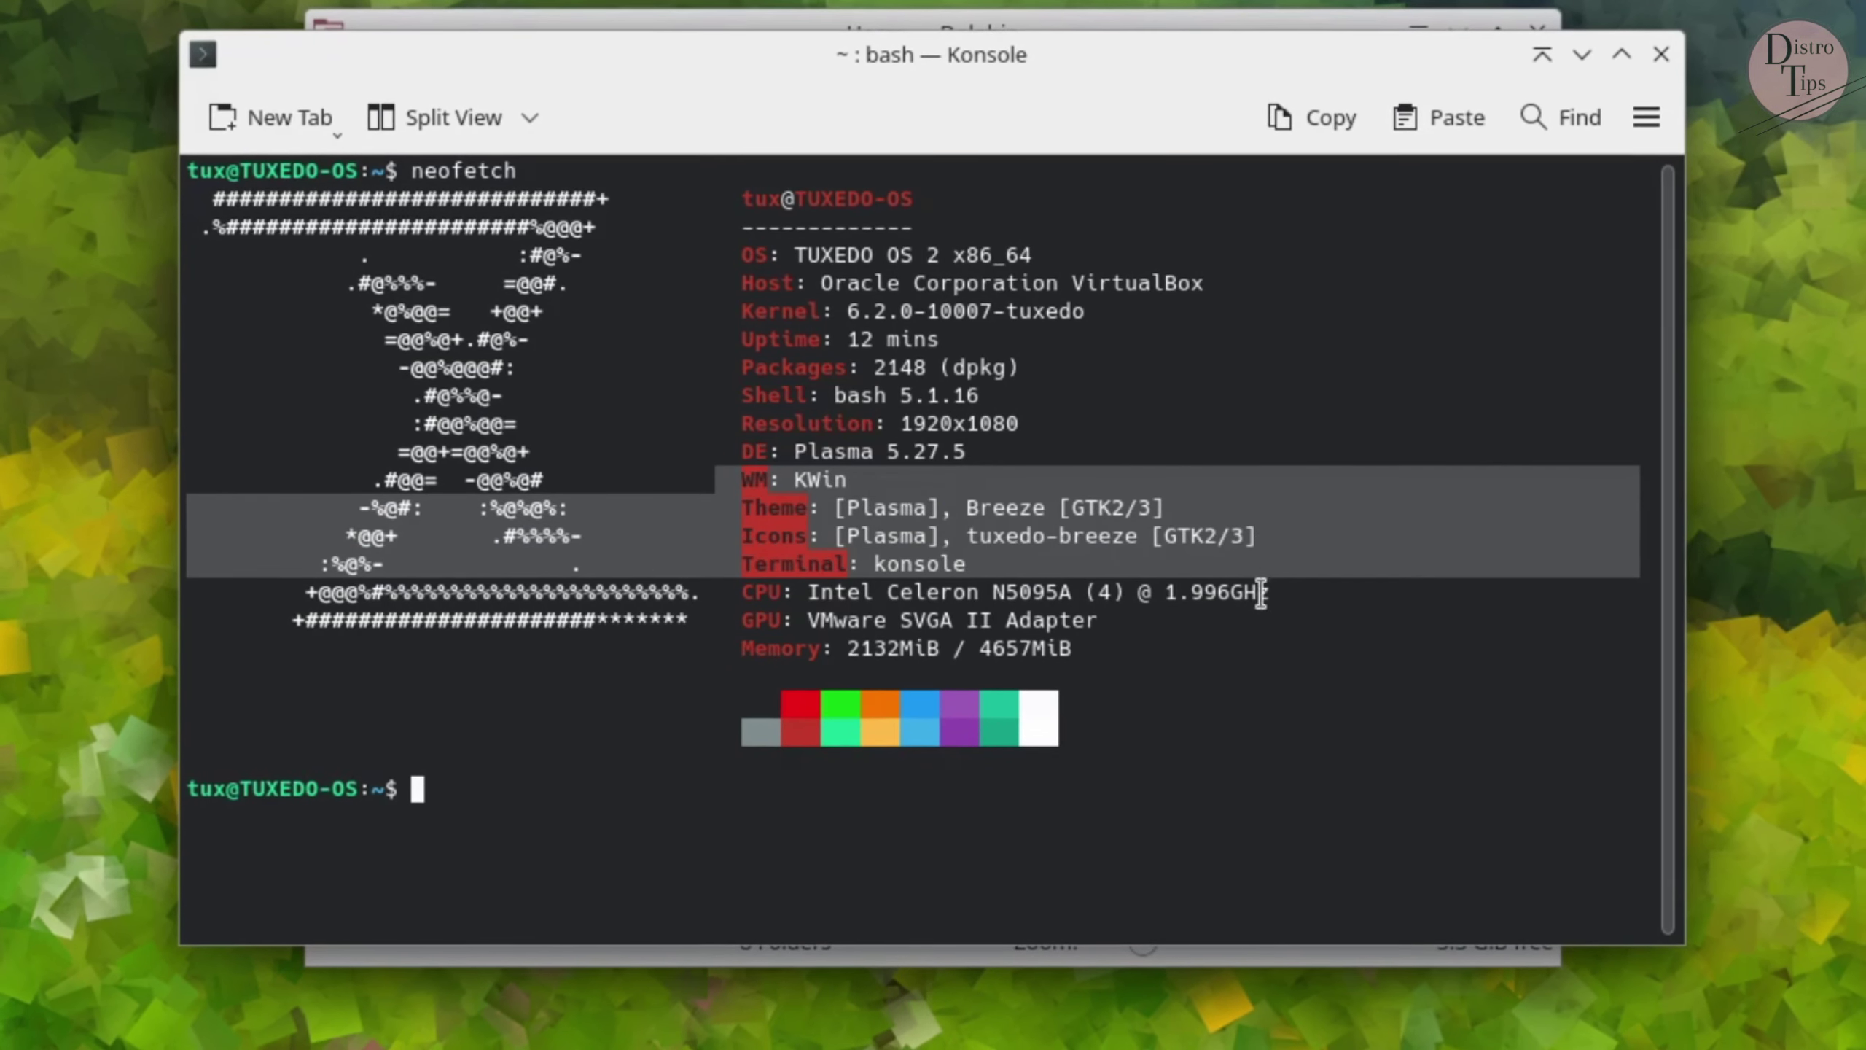
drag(1057, 809, 665, 202)
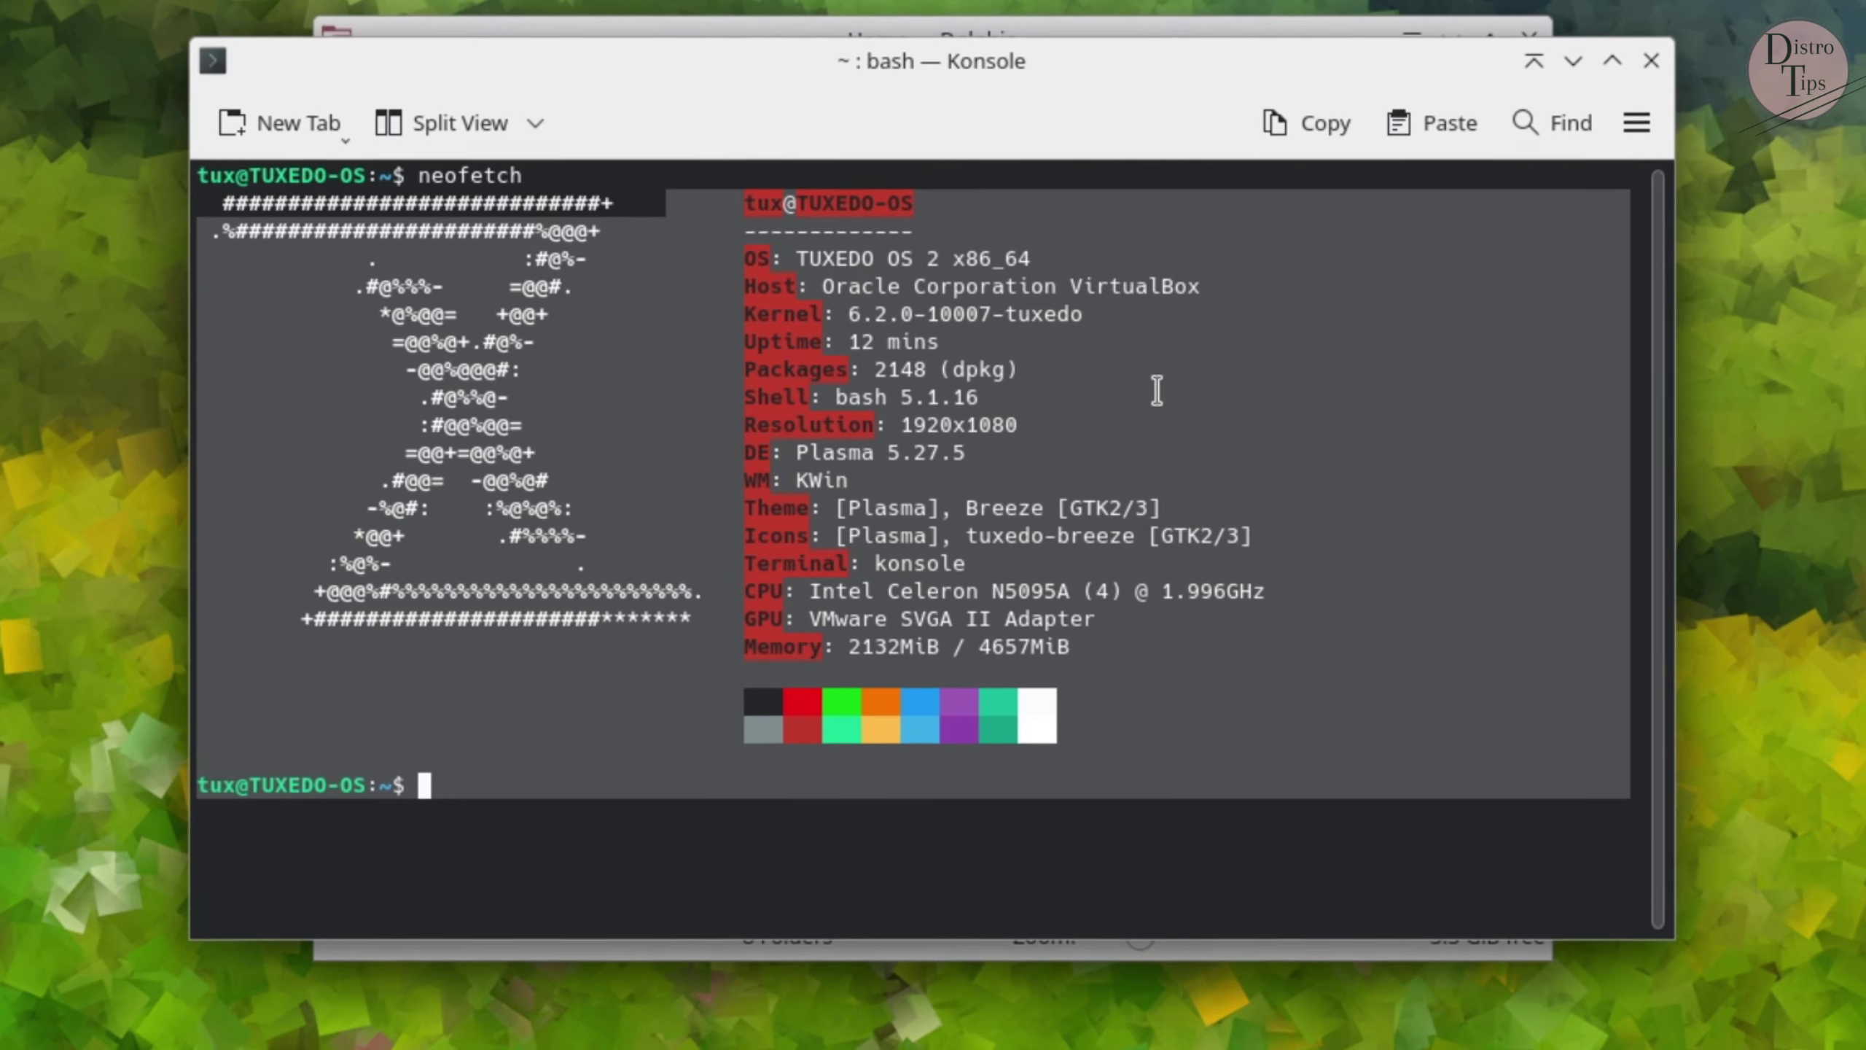
Open the About Konsole dialog and highlight the Konsole version and the KDE Frameworks and Qt versions in its components list
click(1640, 121)
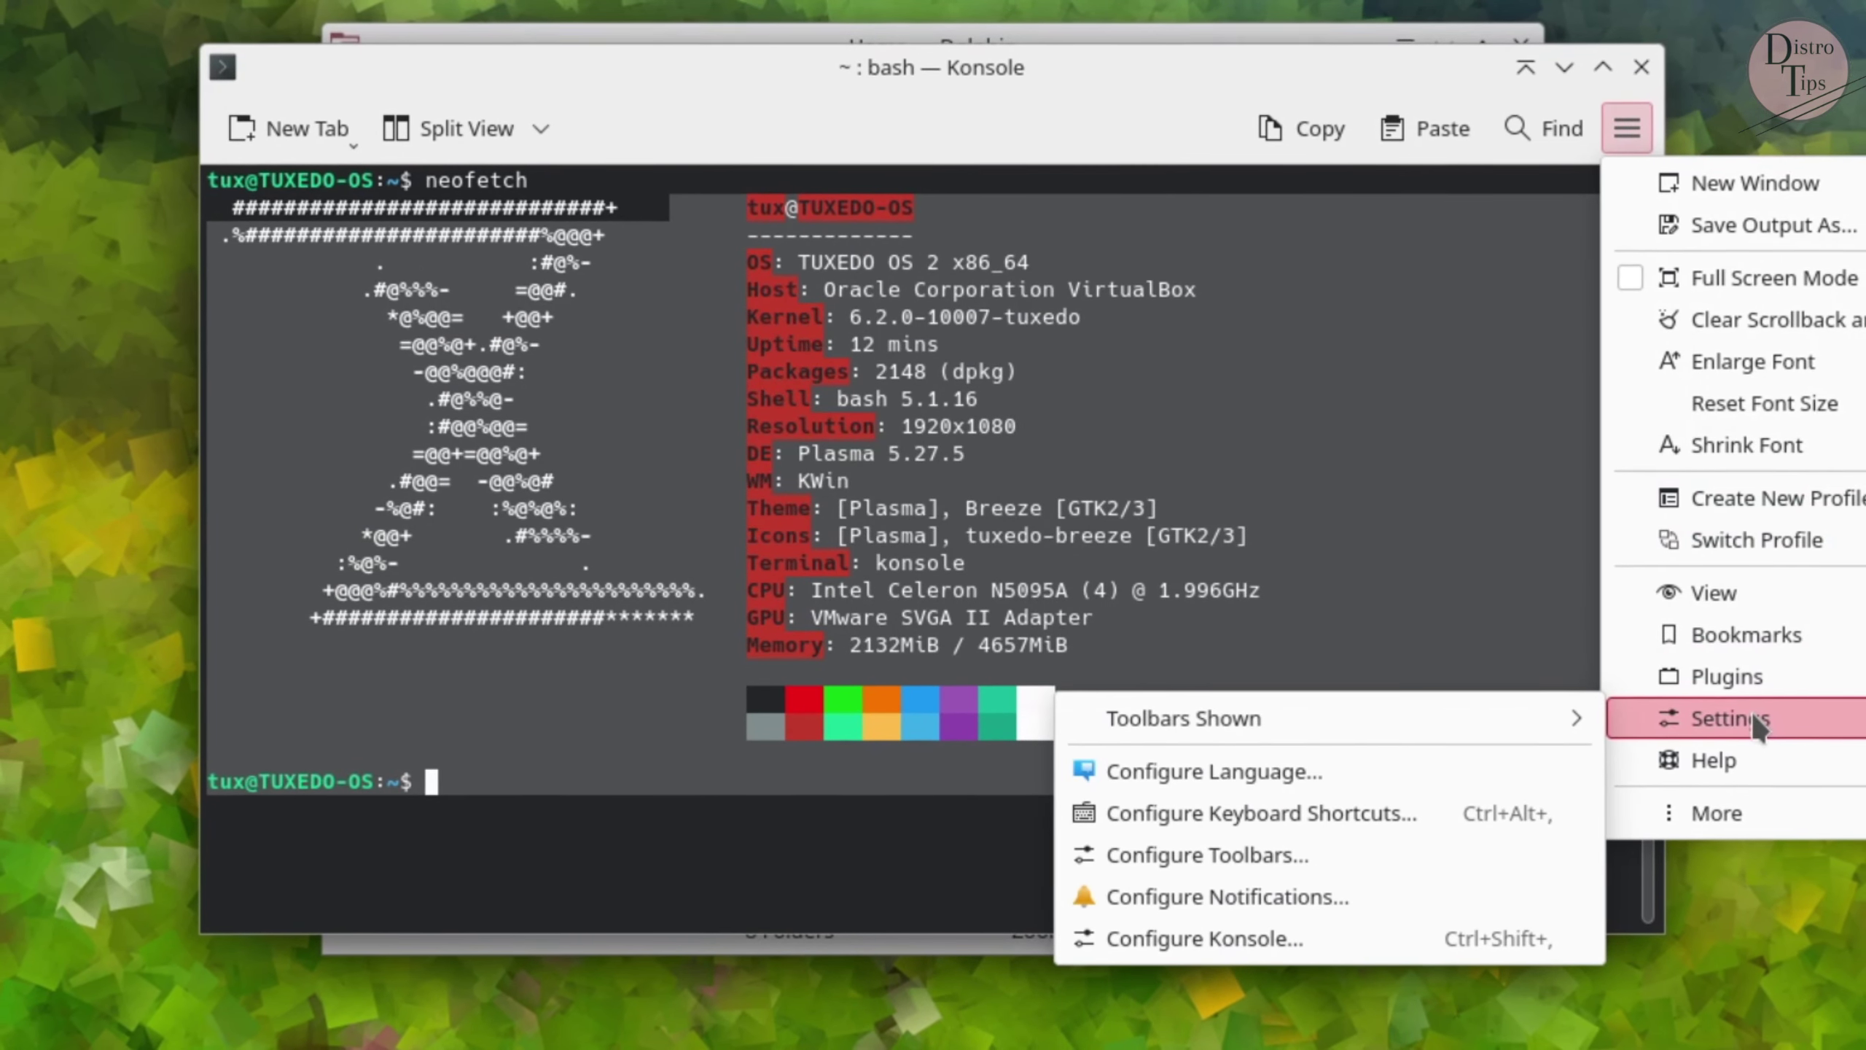
click(1180, 401)
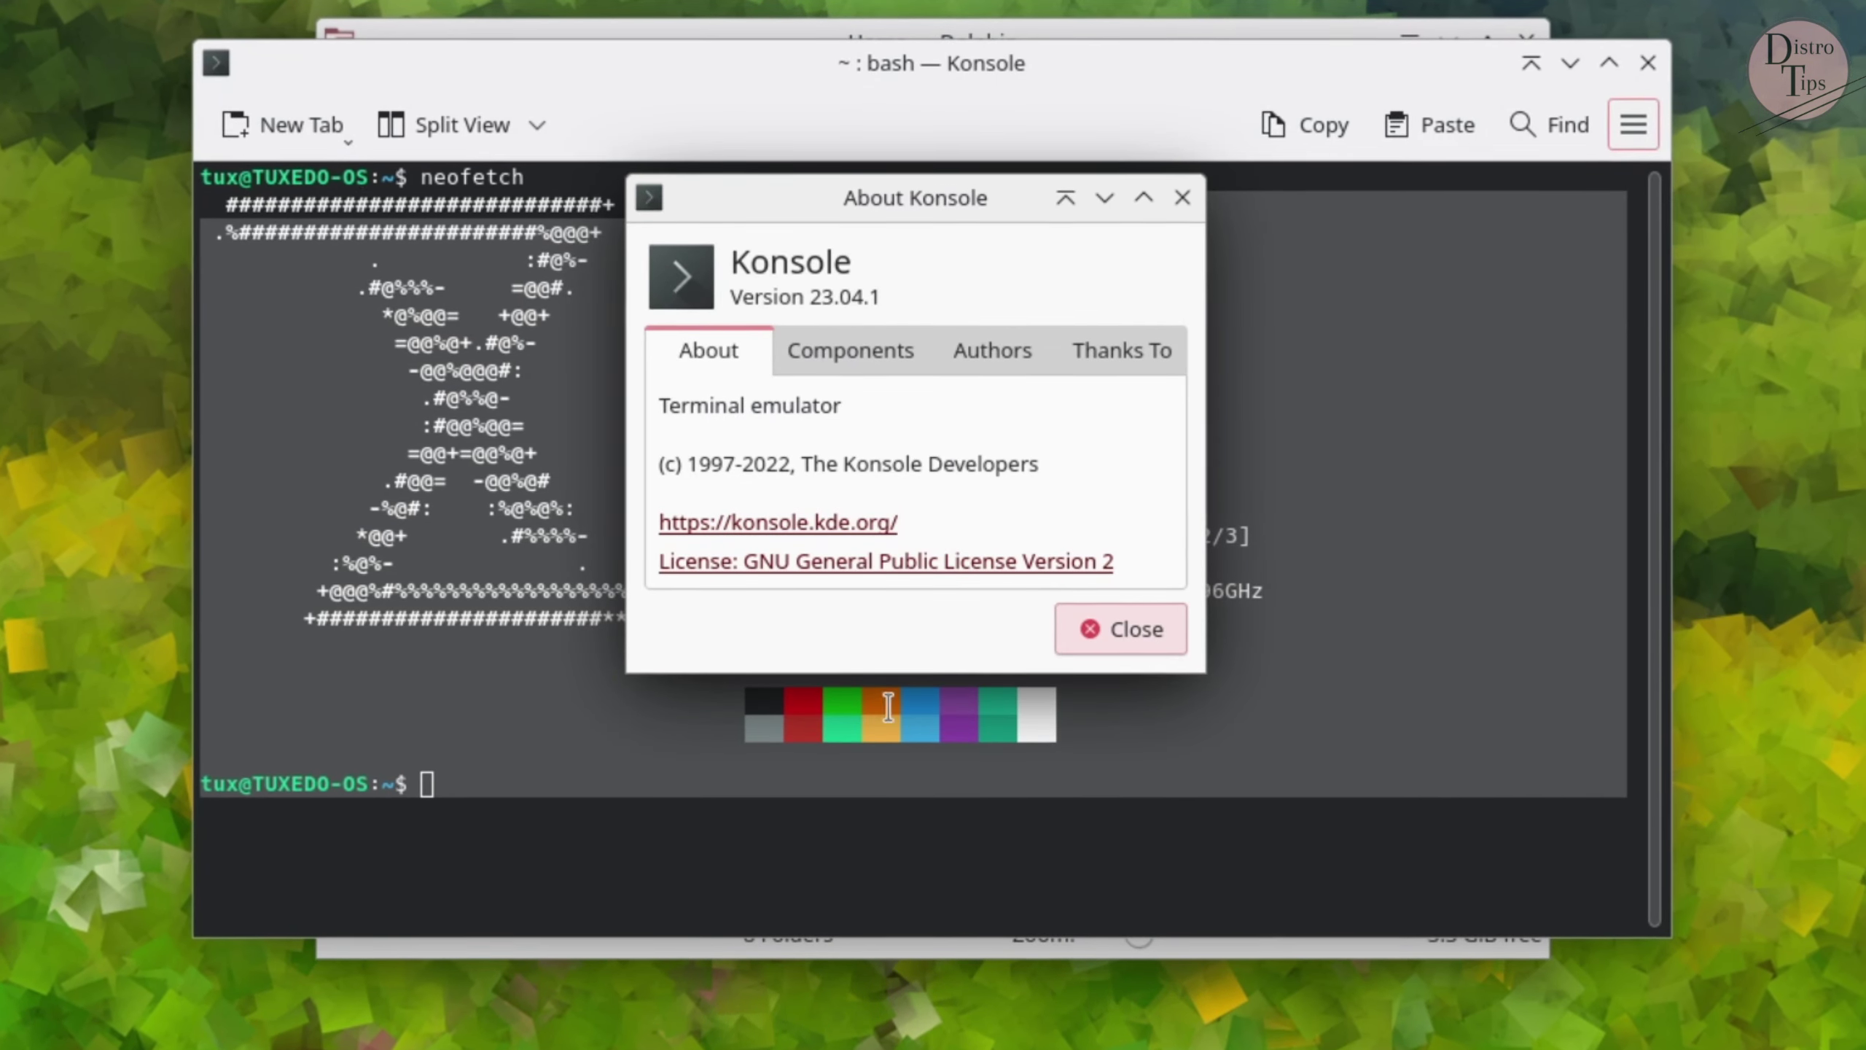
drag(861, 287, 727, 254)
click(829, 355)
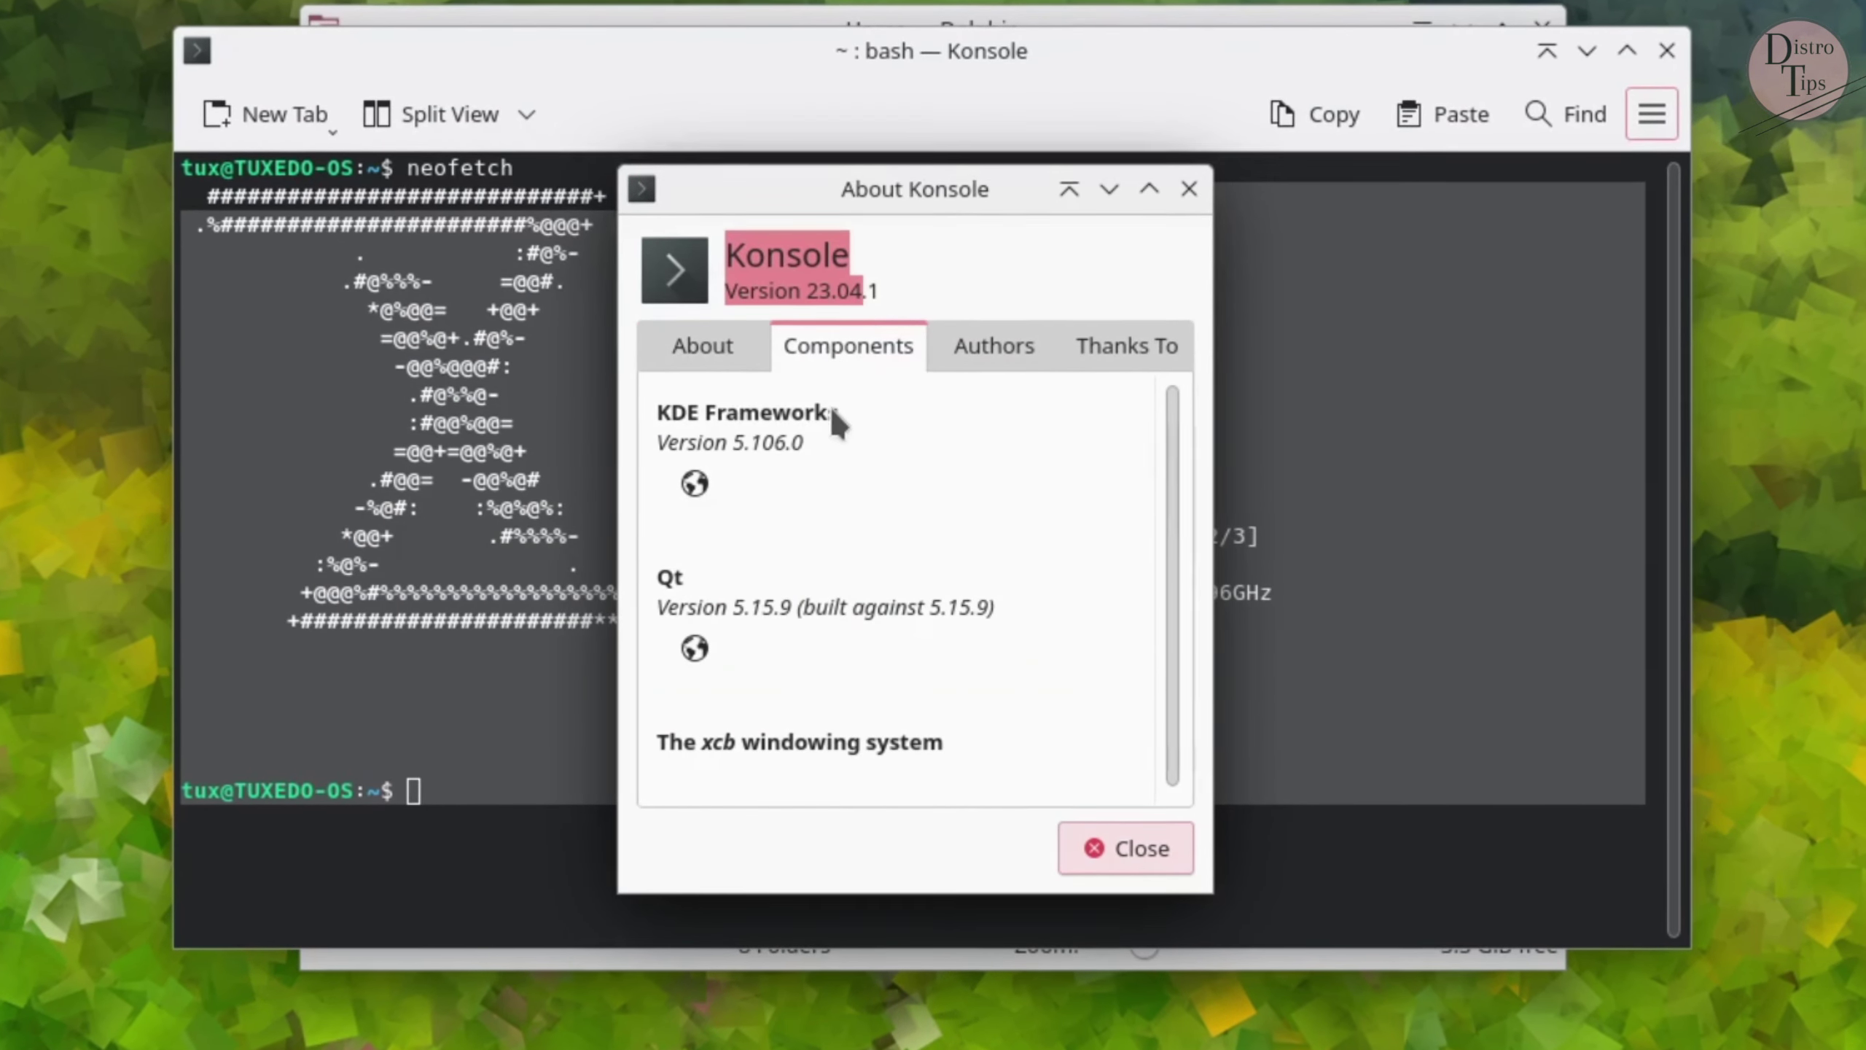
drag(804, 442, 653, 403)
drag(1000, 610, 653, 558)
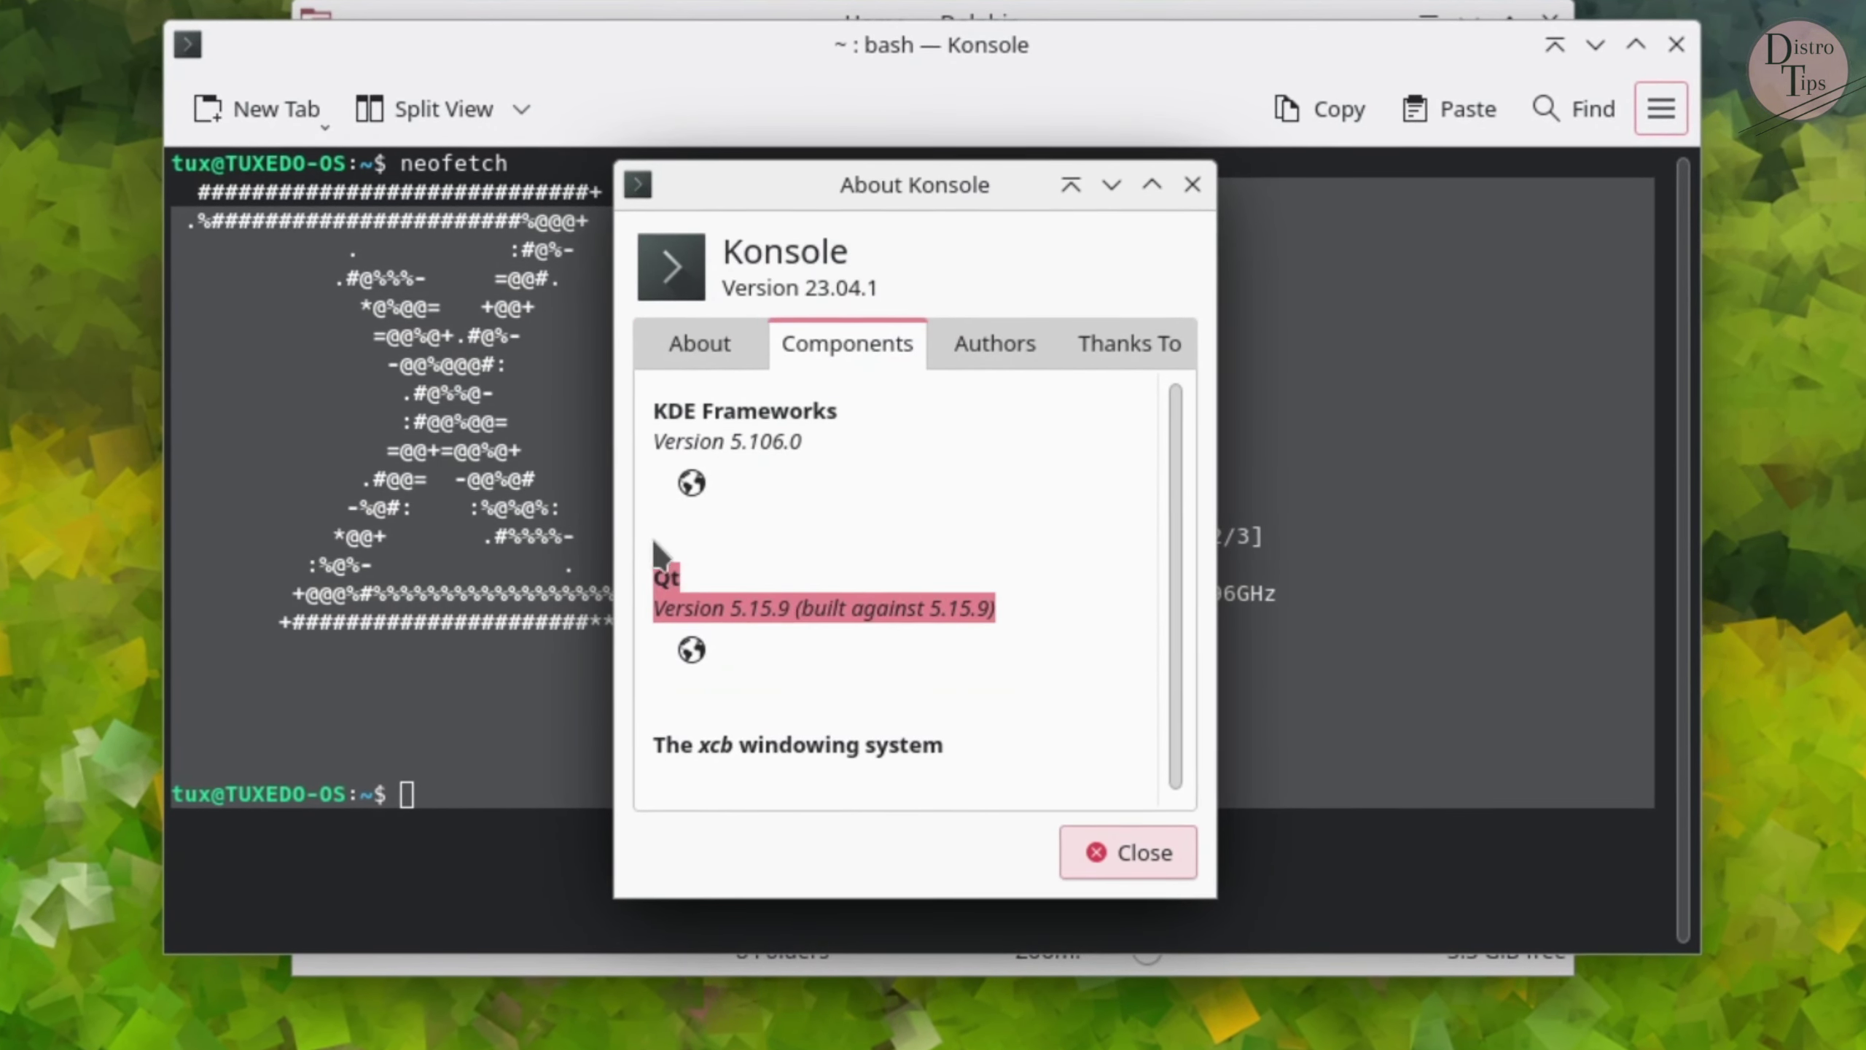
View the authors and acknowledgements in About Konsole, highlight the version again on the About page and close the dialog
click(1010, 341)
scroll(1071, 635, down, 2)
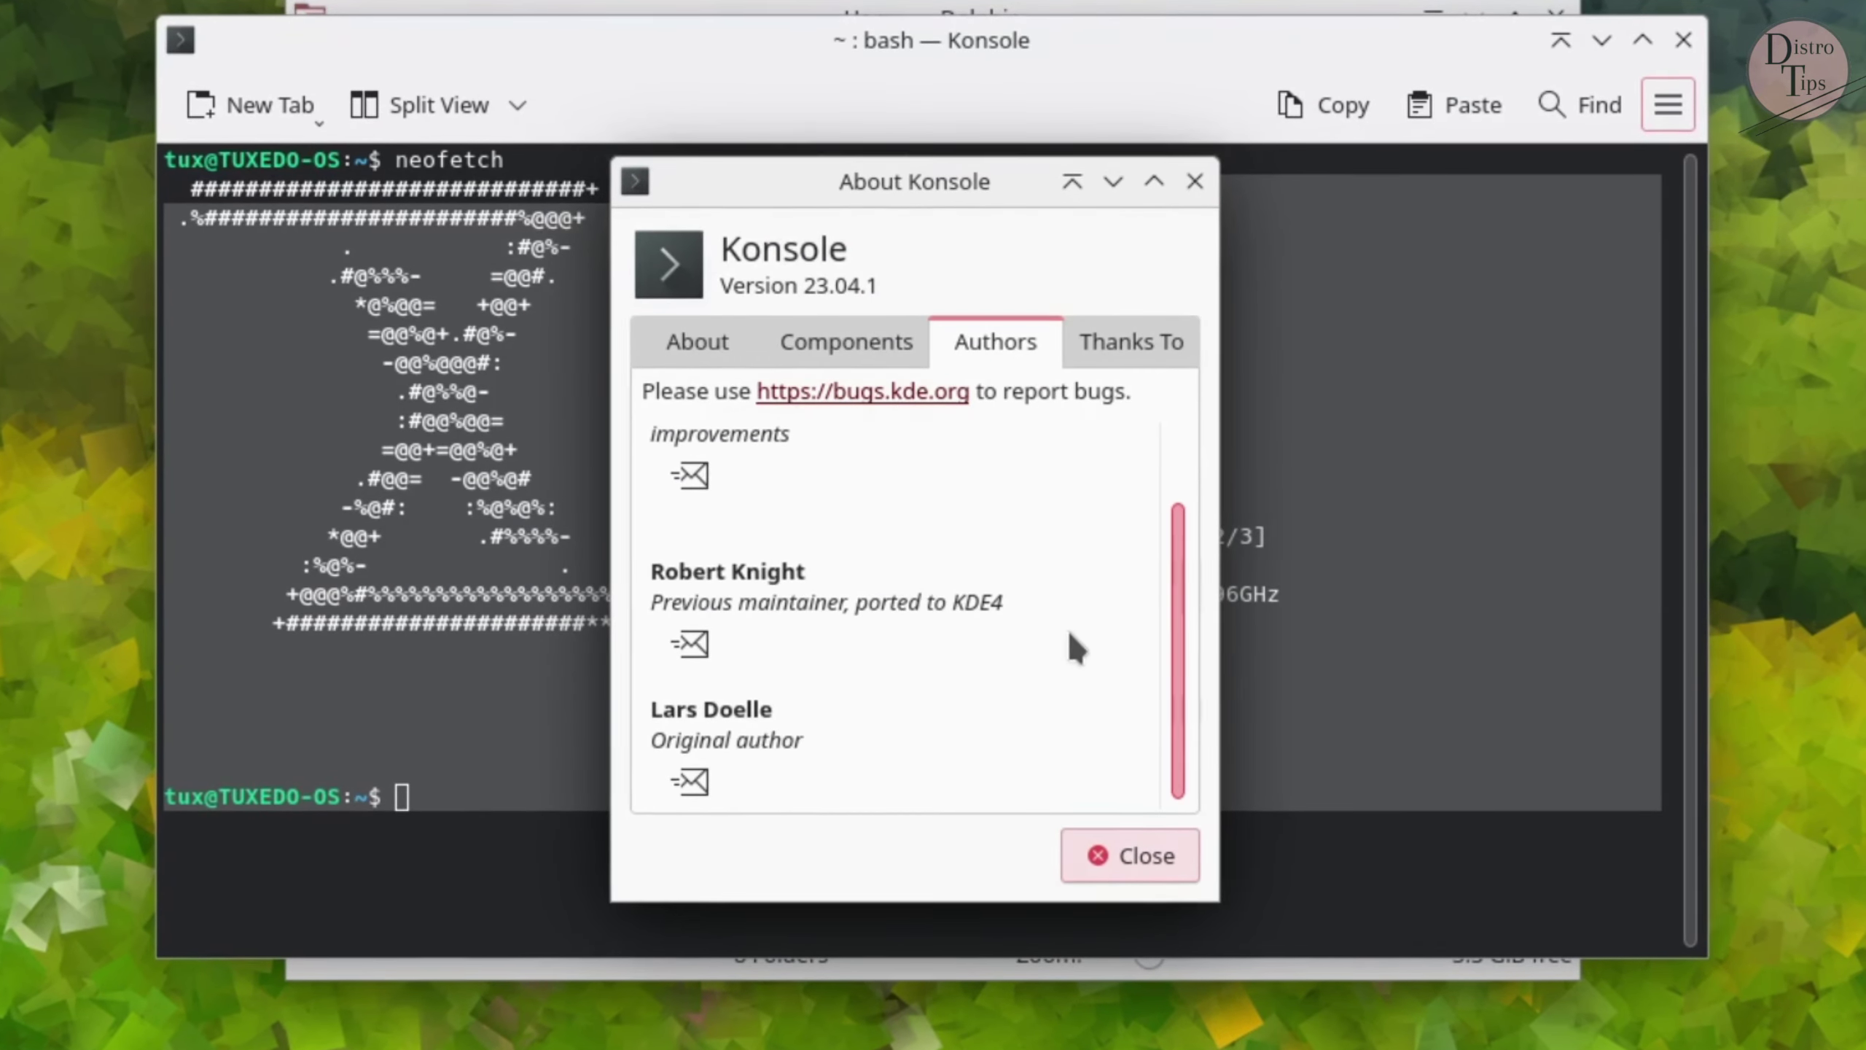
click(1160, 347)
scroll(988, 572, down, 5)
click(694, 339)
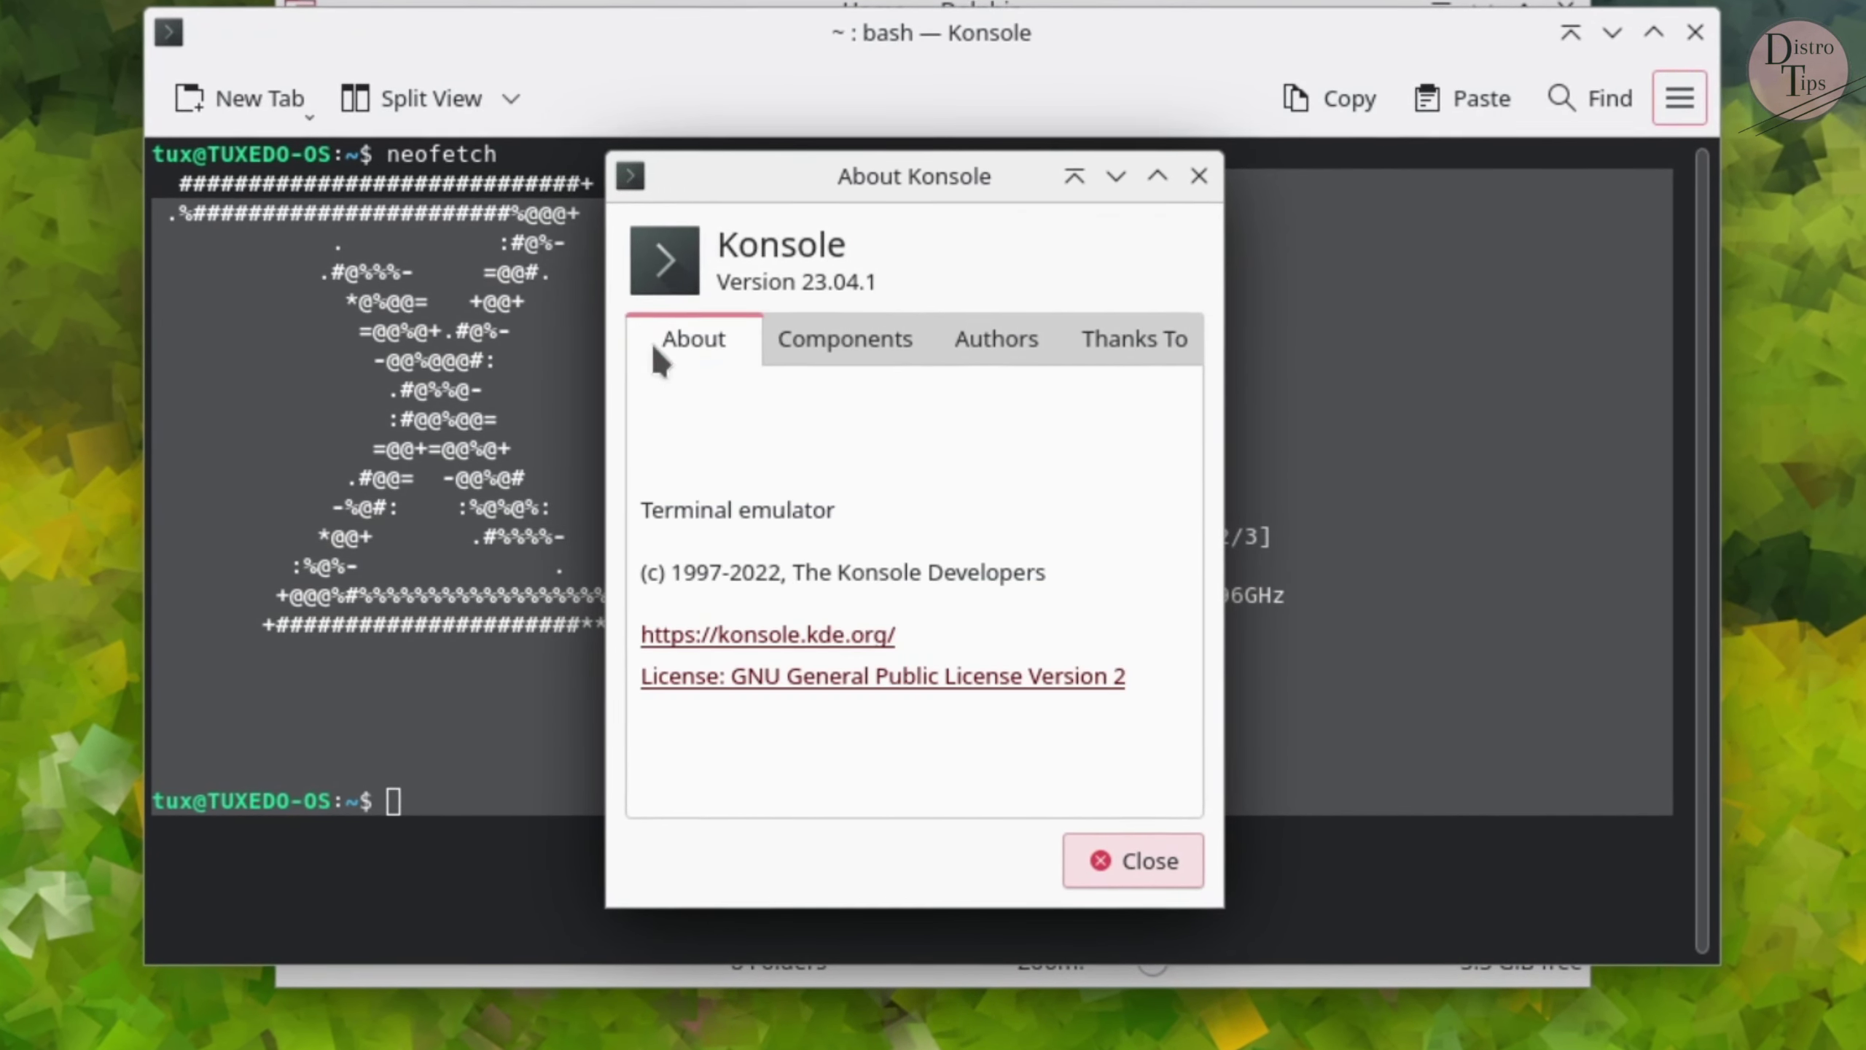
drag(864, 285, 707, 236)
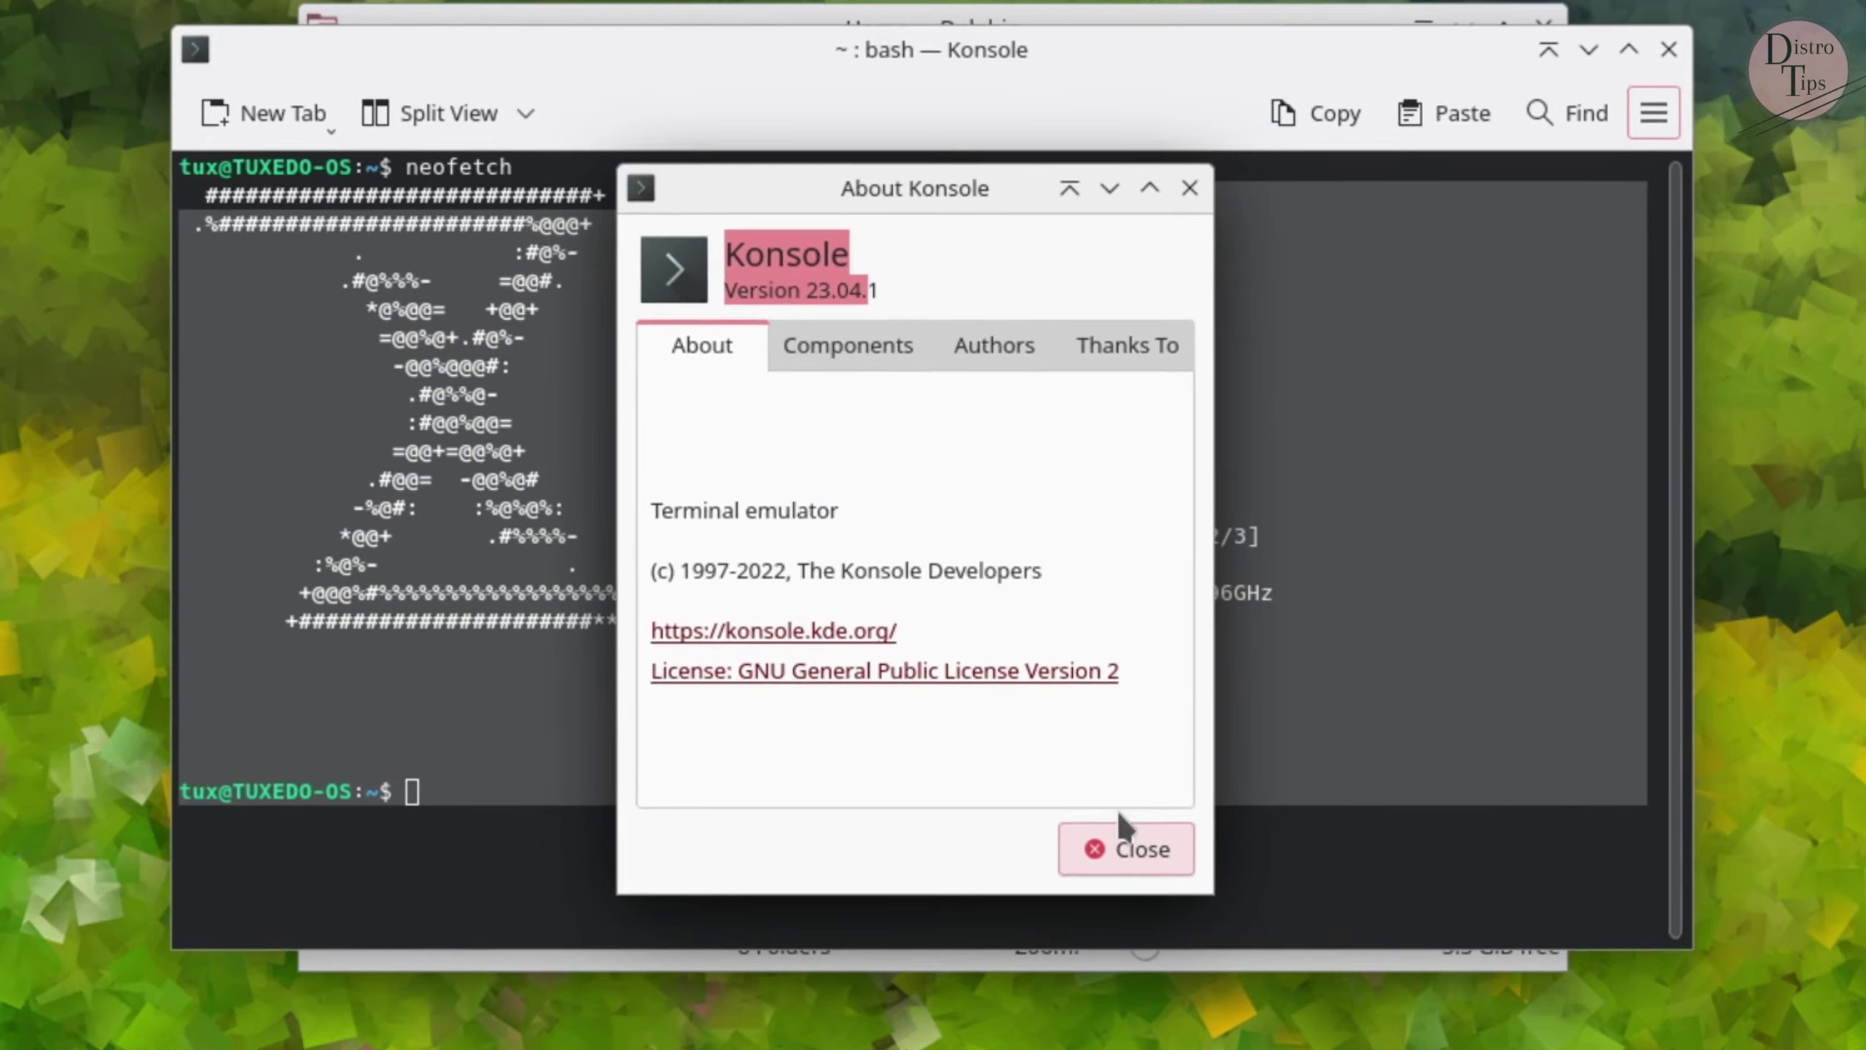
click(1132, 864)
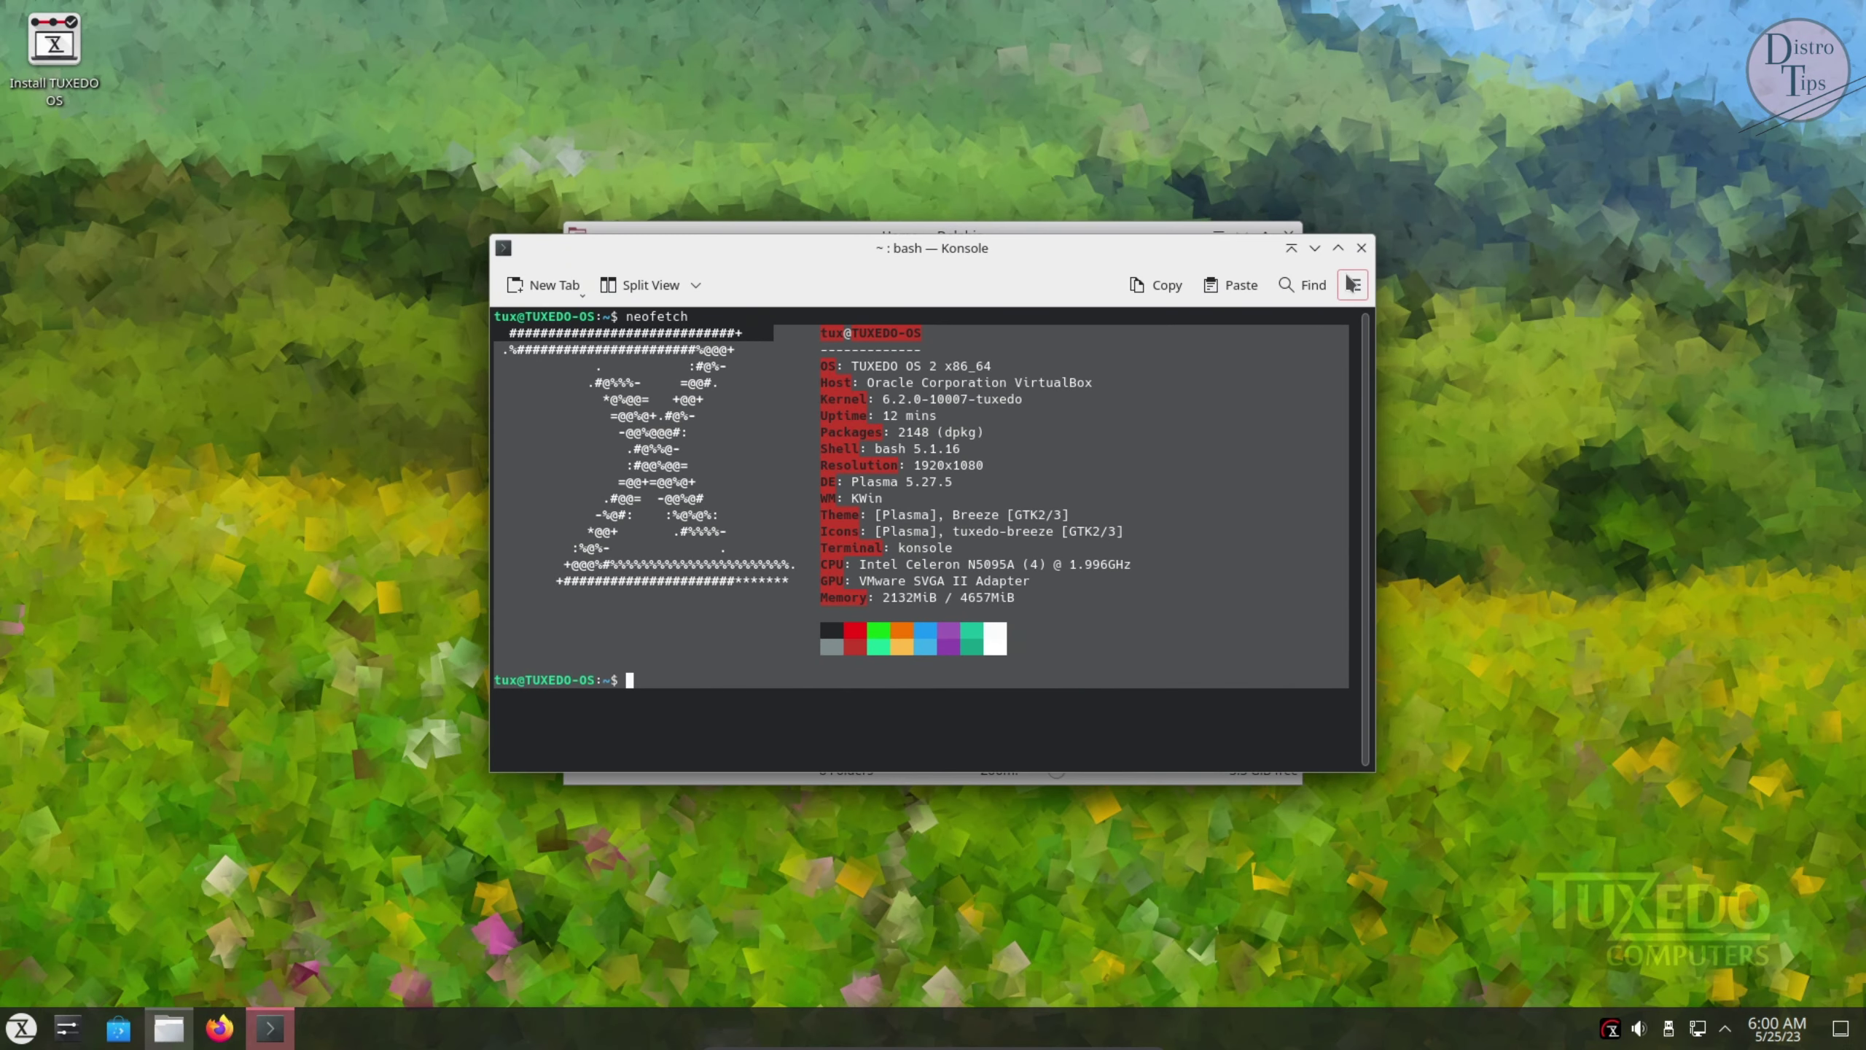
Open Konsole's configuration, look through the General, Profiles, Tab Bar / Splitters, Temporary Files and Thumbnails pages and close it
click(1352, 285)
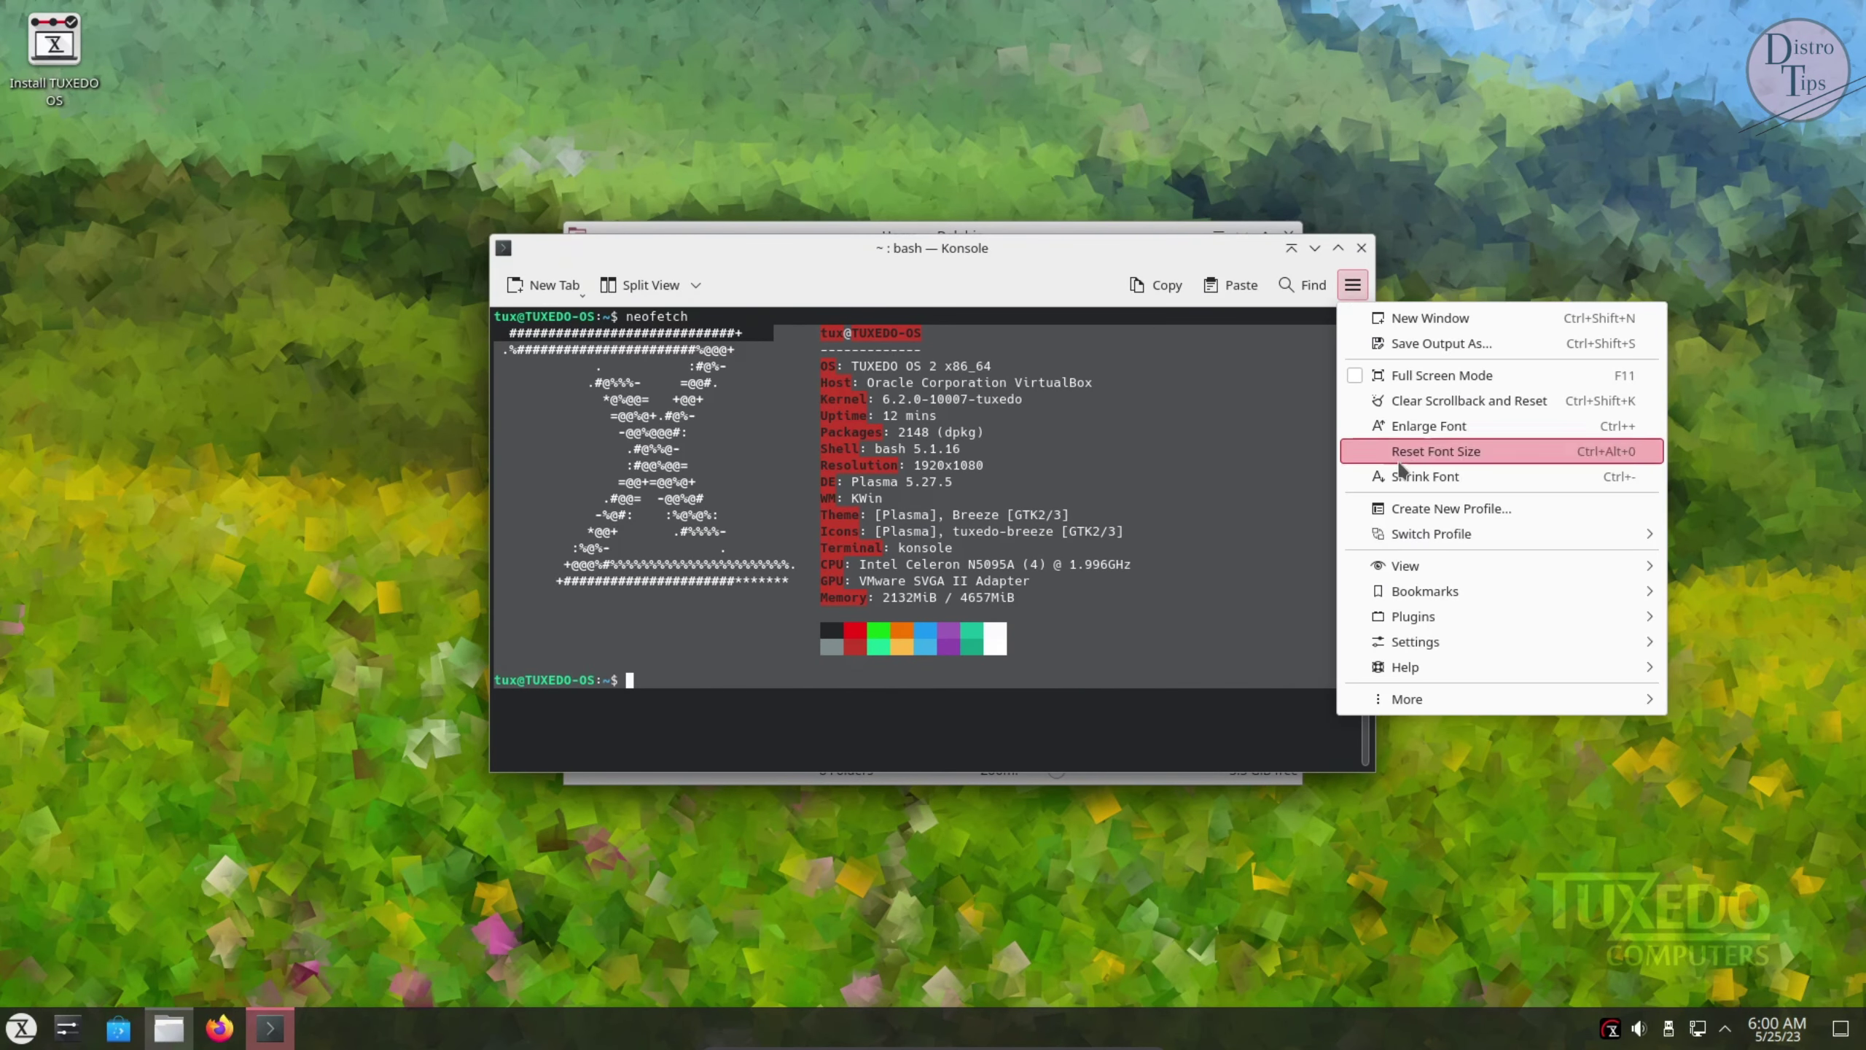
mouse_move(1396, 627)
click(1189, 775)
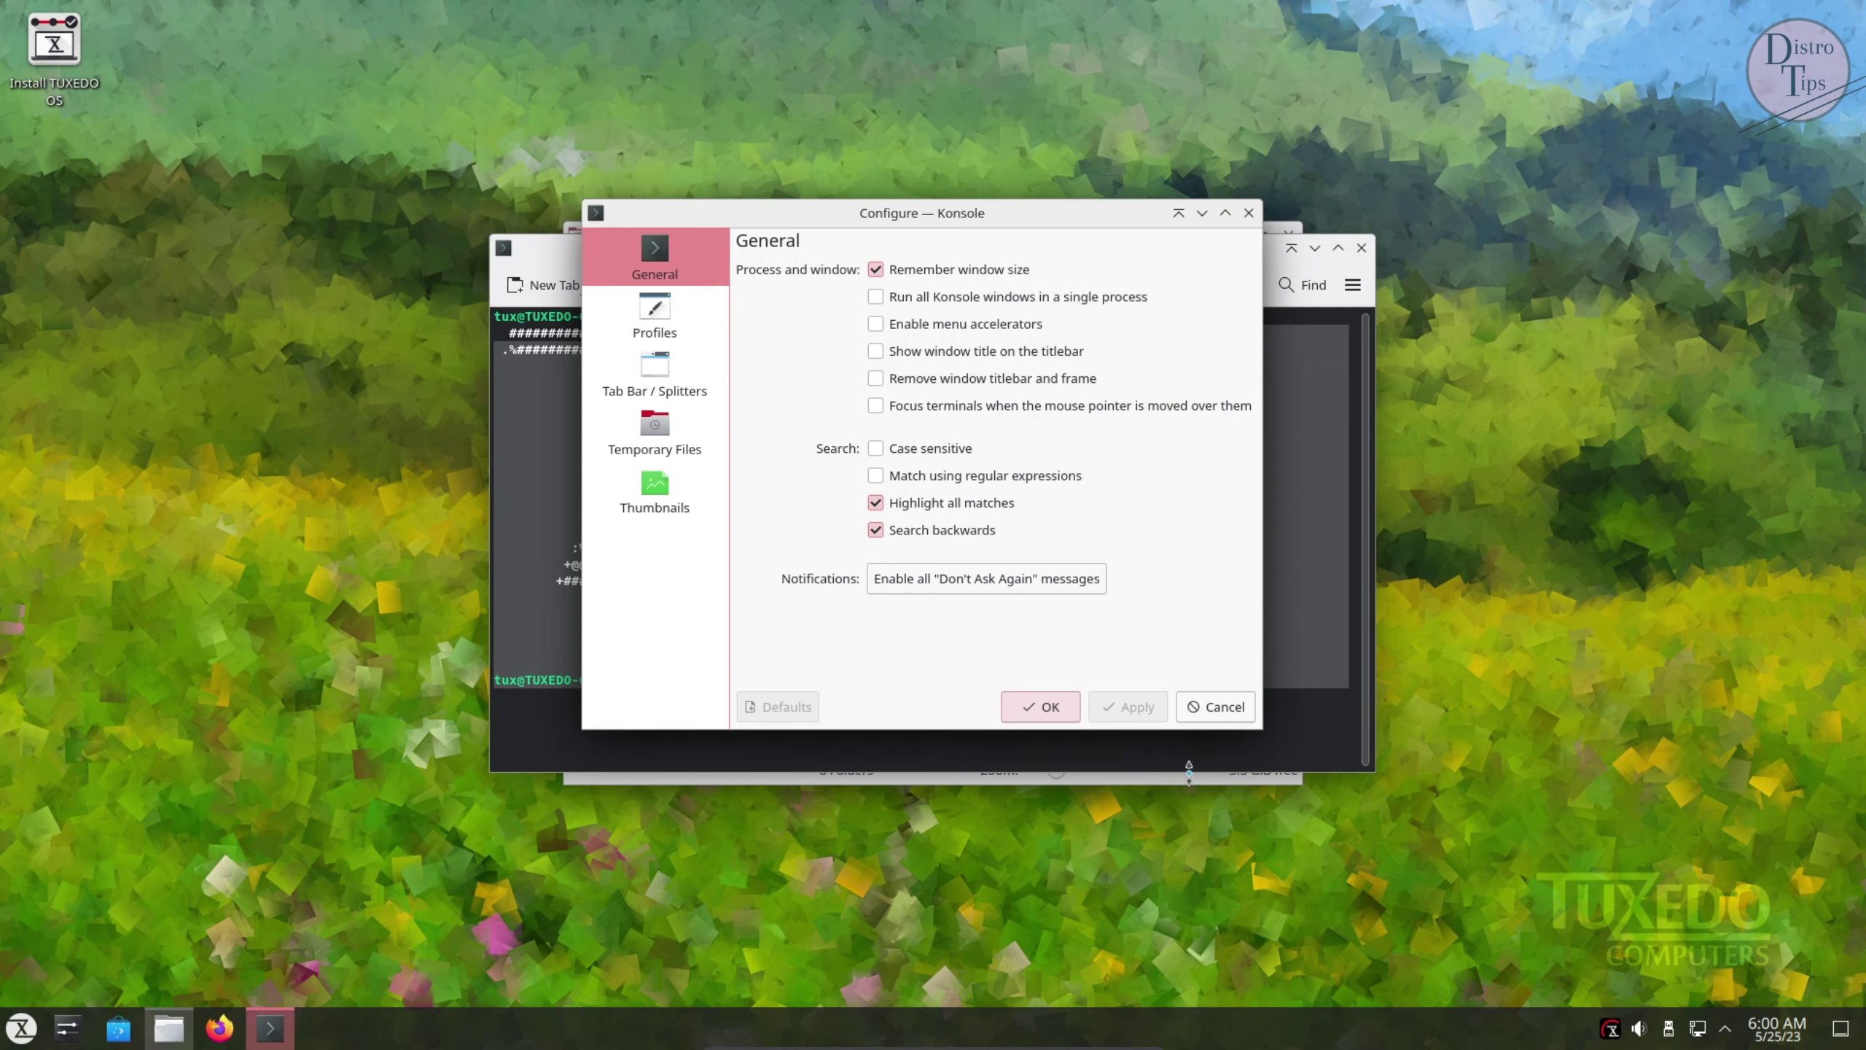
click(656, 320)
click(661, 376)
click(669, 437)
click(673, 476)
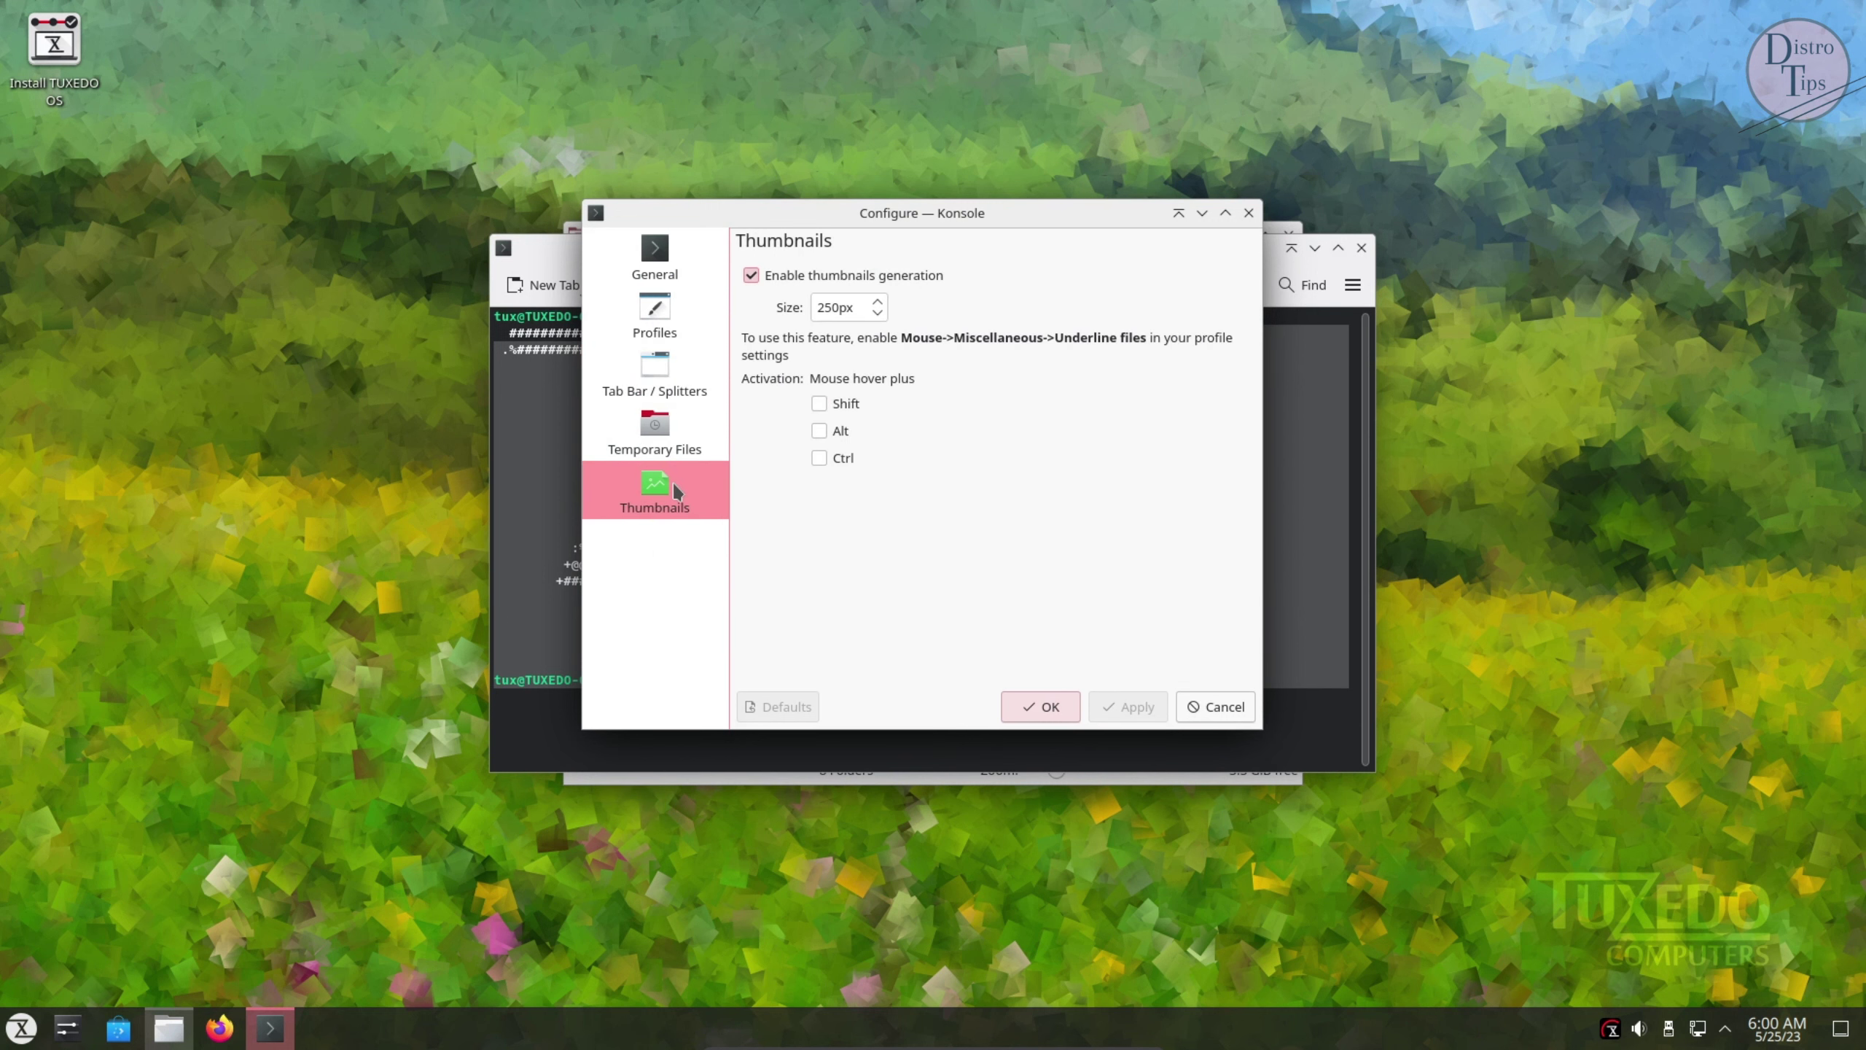
click(1249, 212)
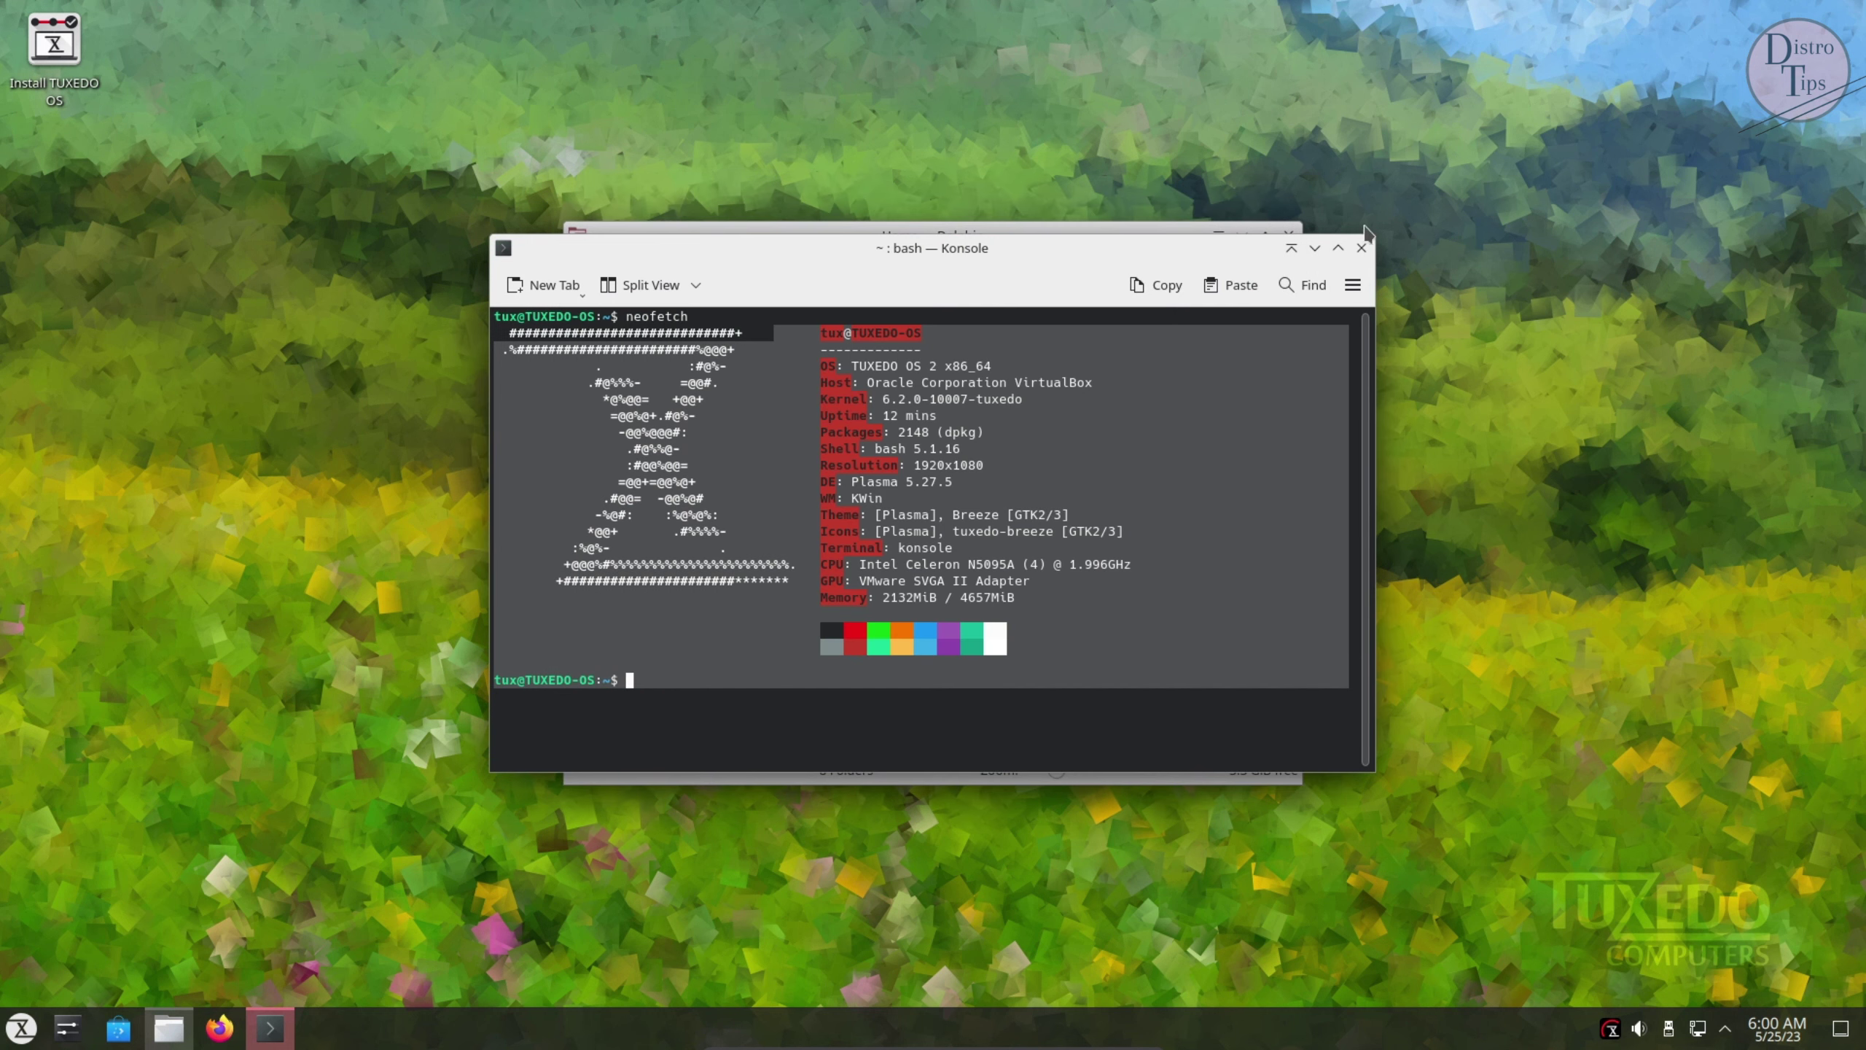
Close the Konsole and Dolphin windows, open the desktop and wallpaper configuration and browse the available wallpapers
click(1361, 250)
click(1289, 234)
right_click(745, 228)
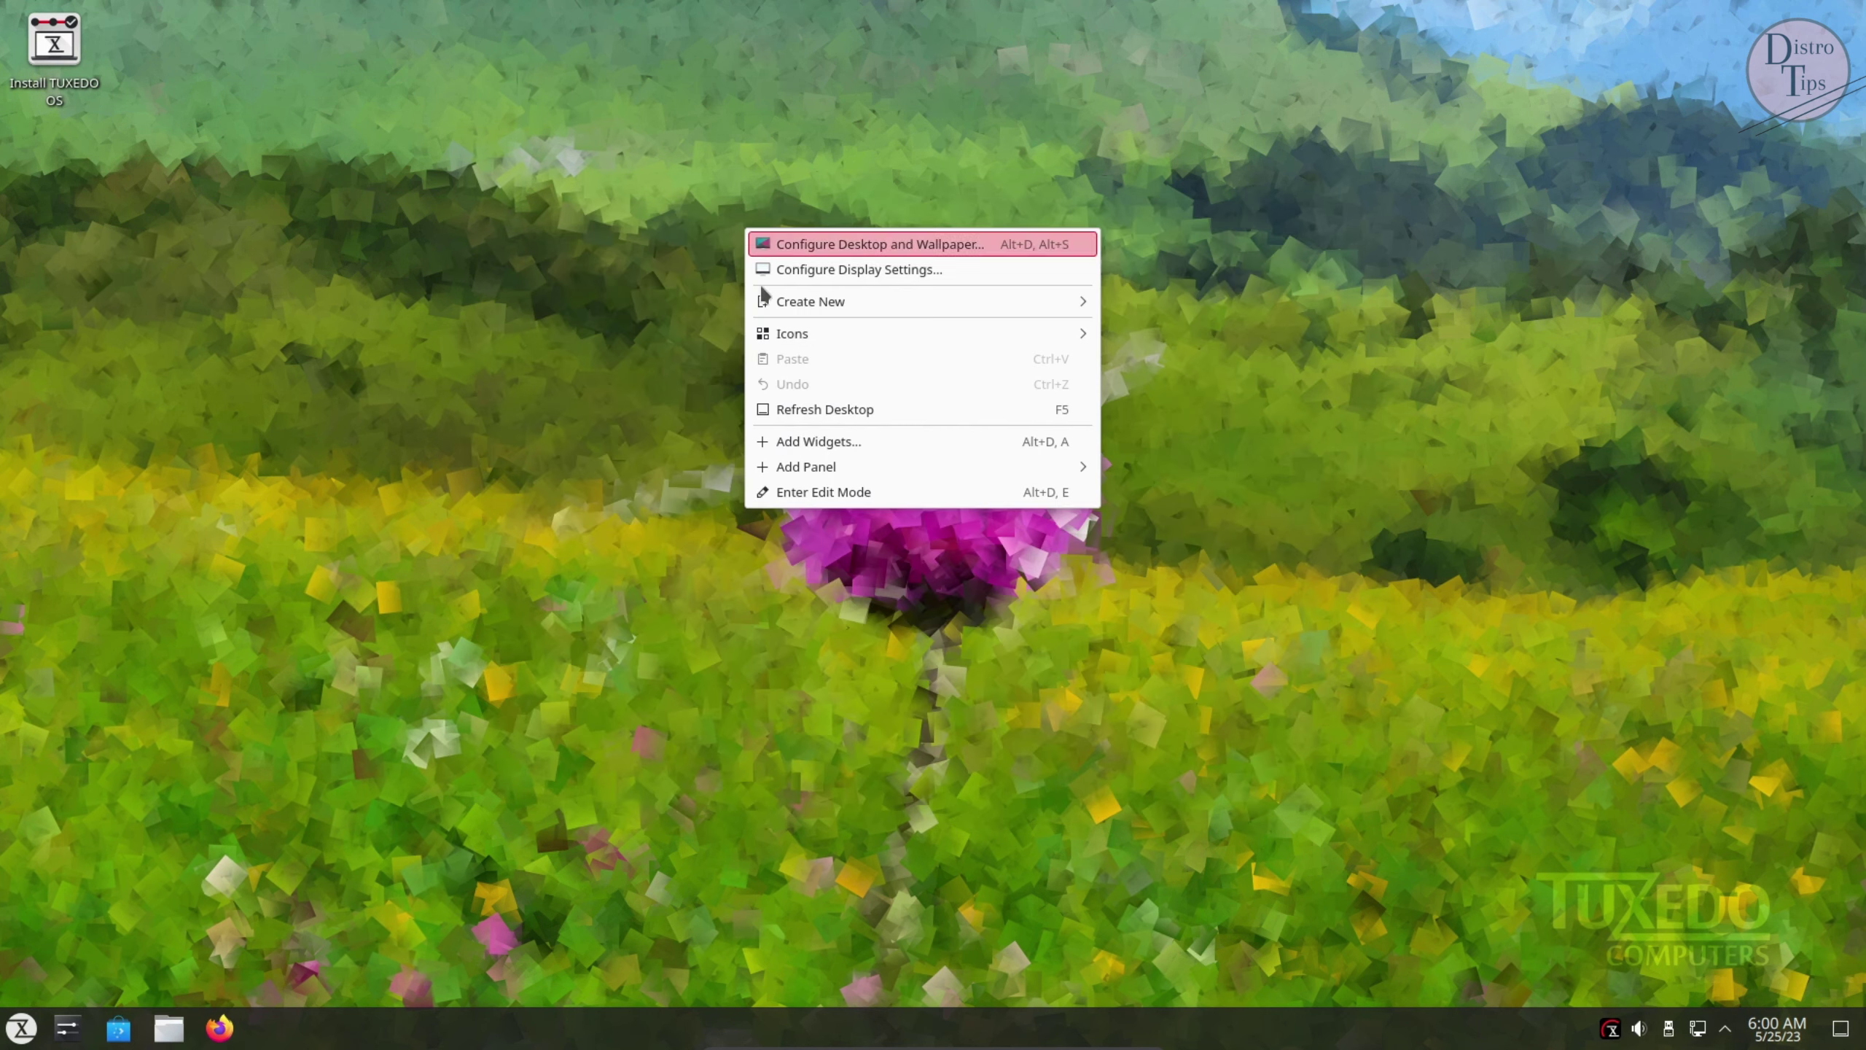
click(845, 246)
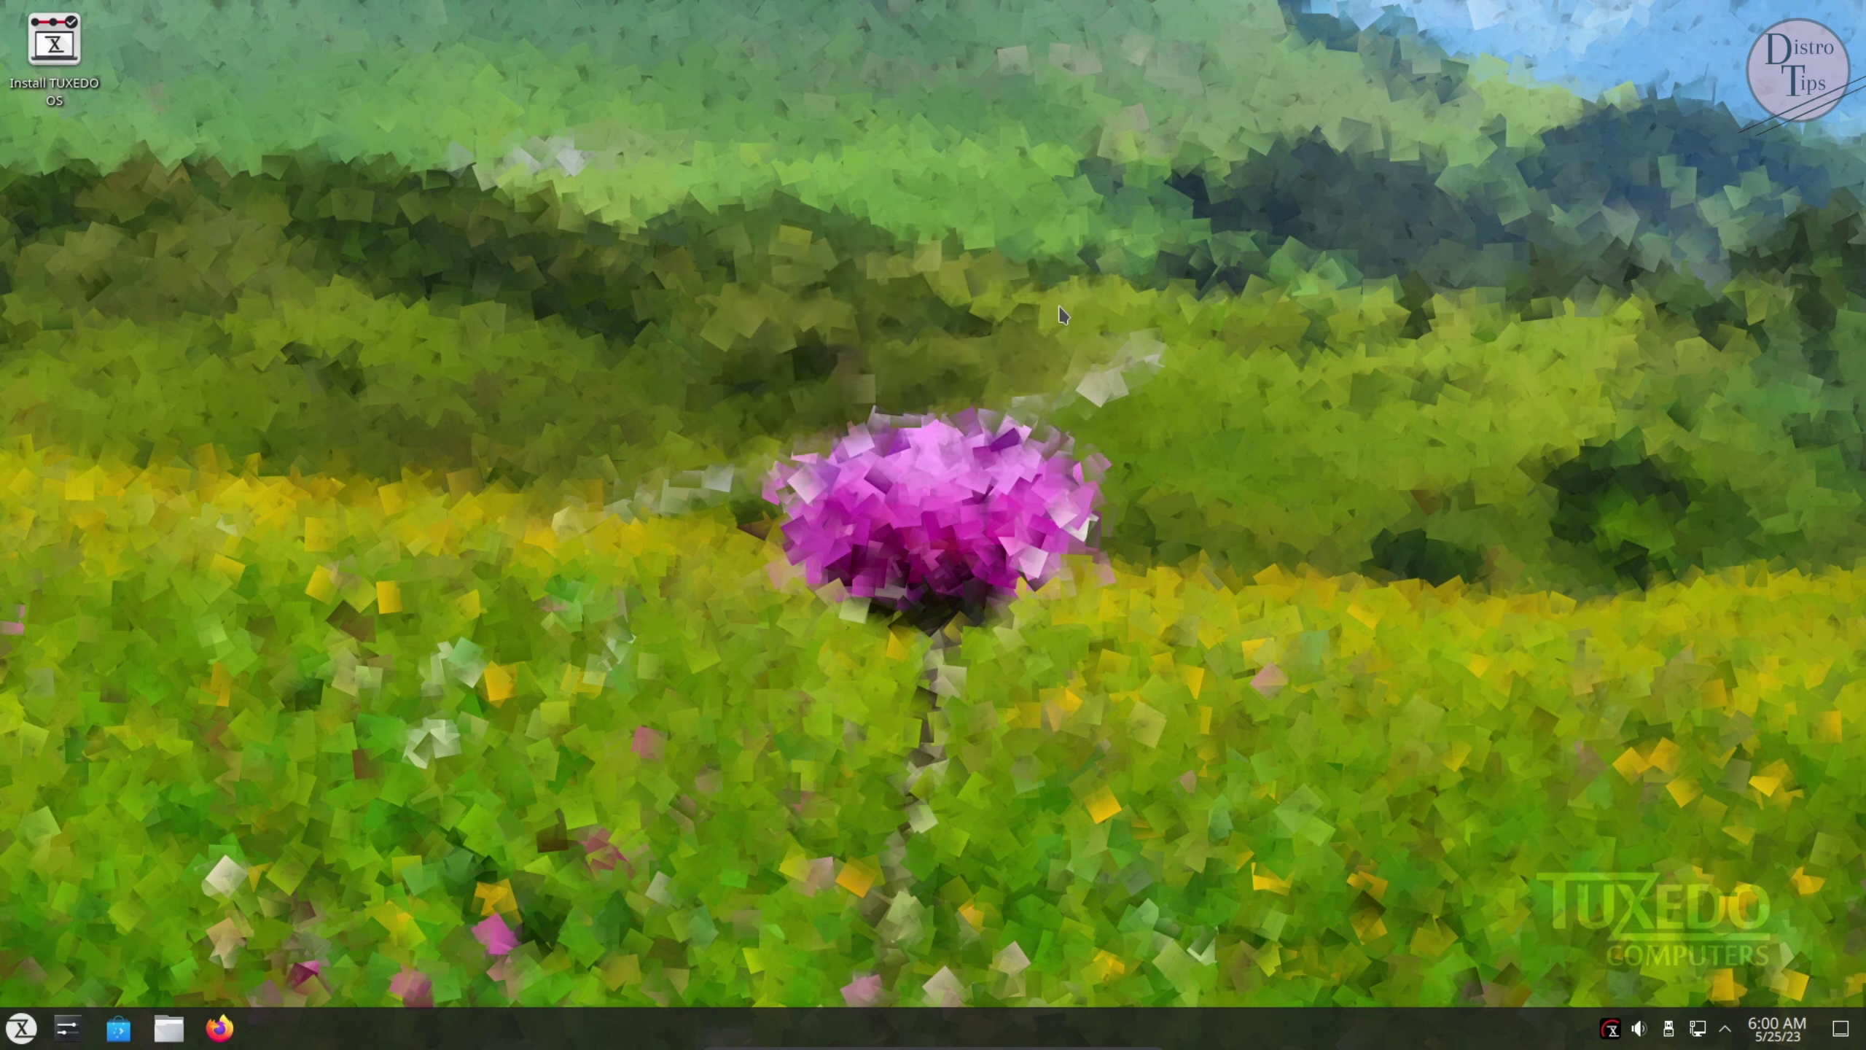
scroll(1044, 553, down, 5)
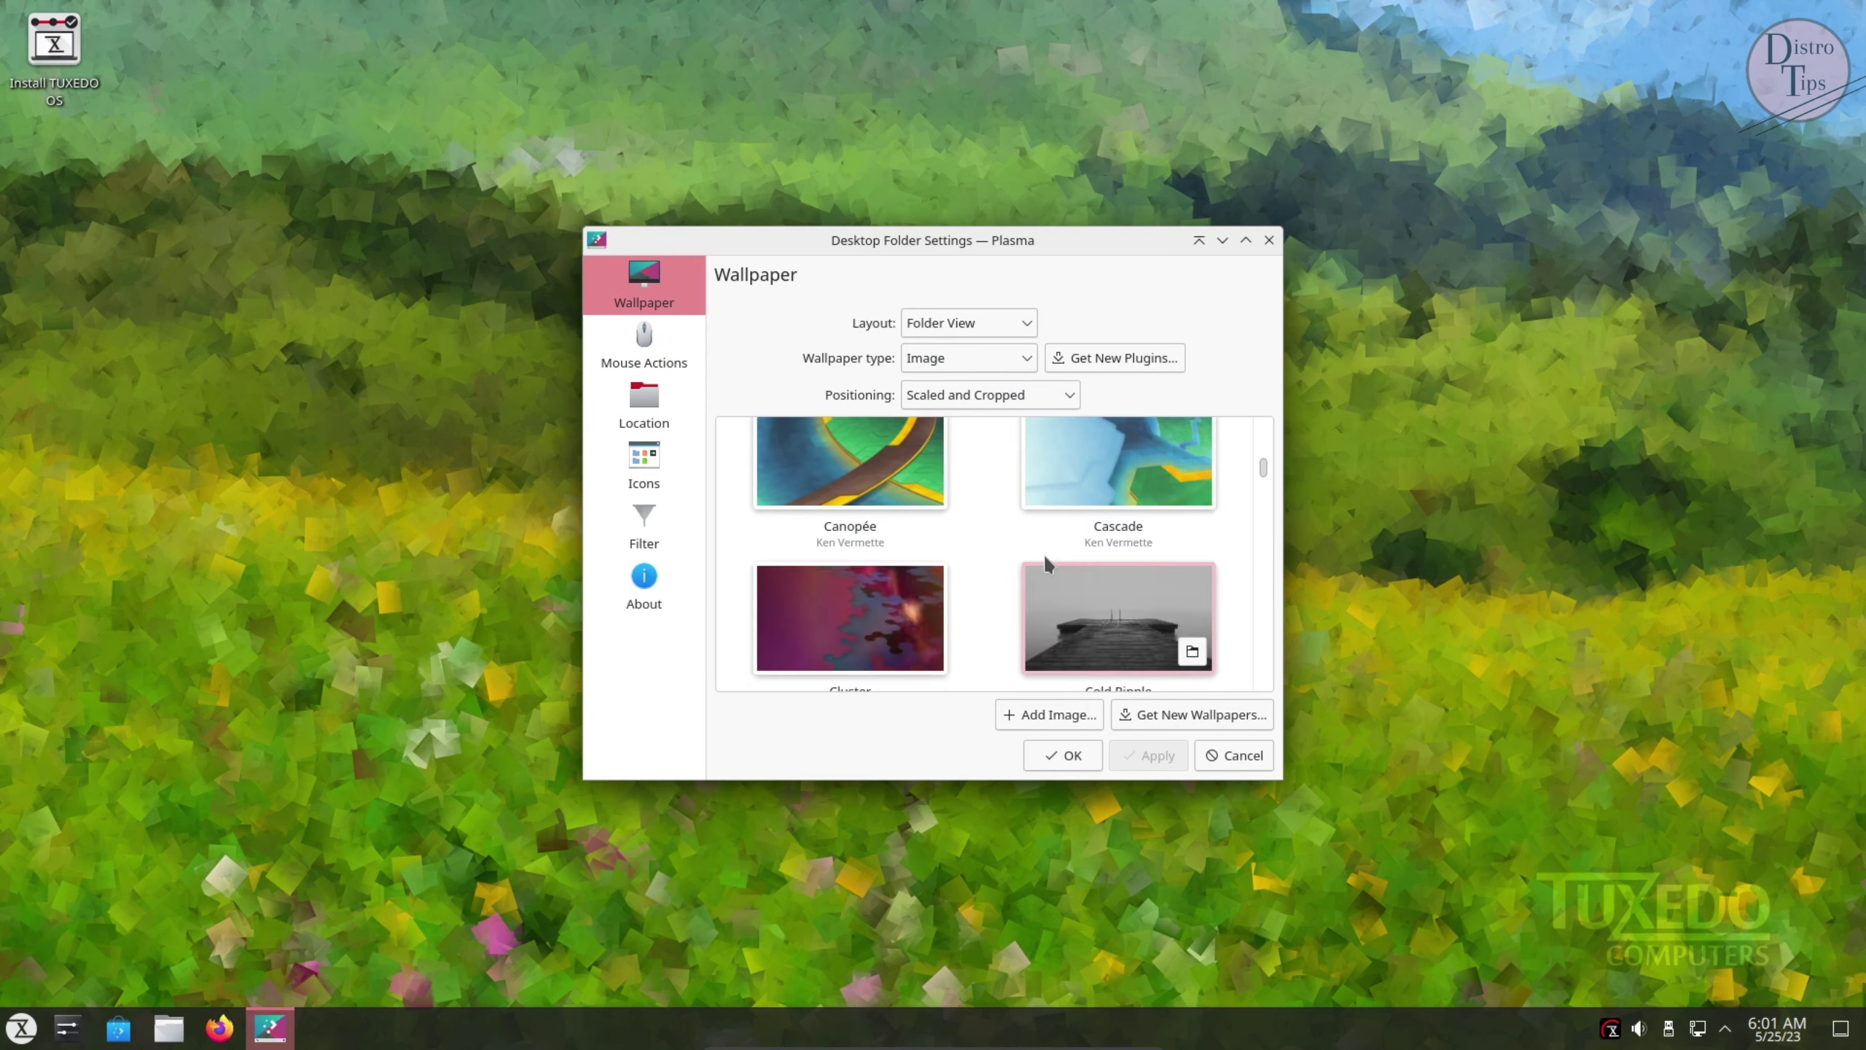
scroll(1046, 559, down, 5)
scroll(1044, 552, down, 3)
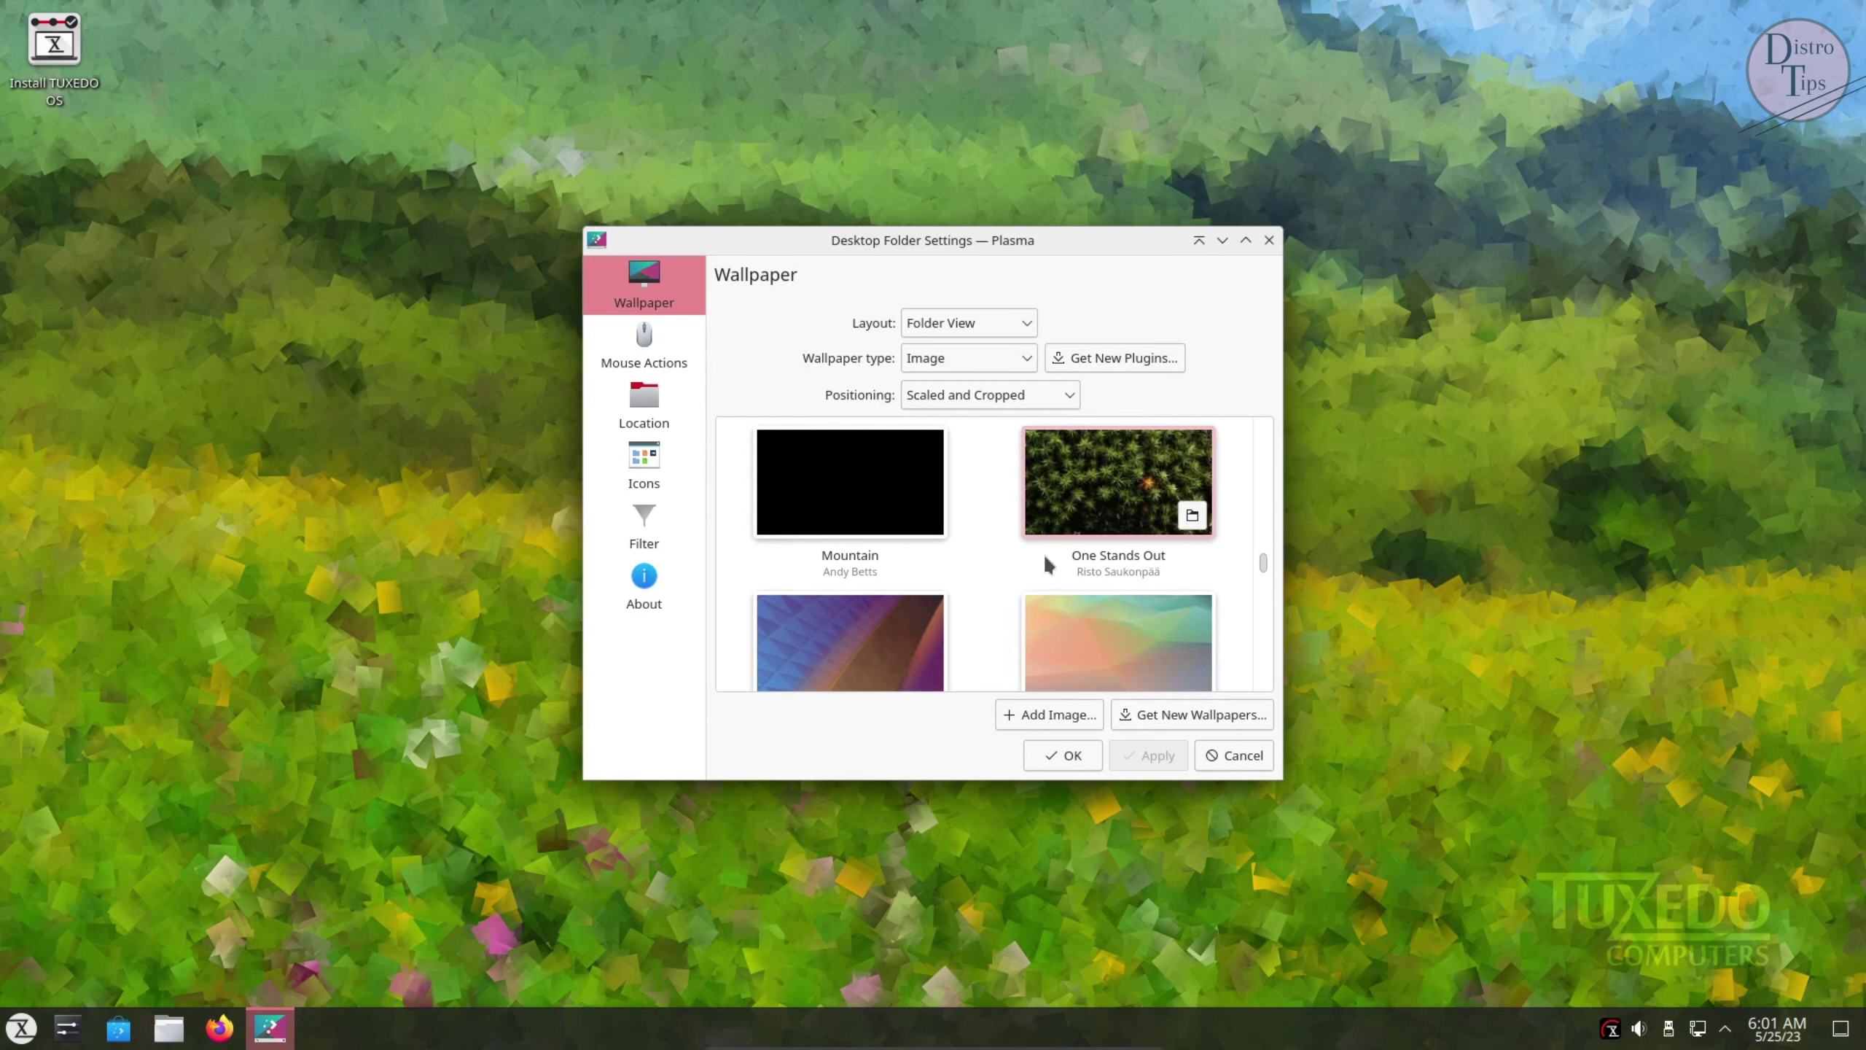
scroll(1044, 553, up, 10)
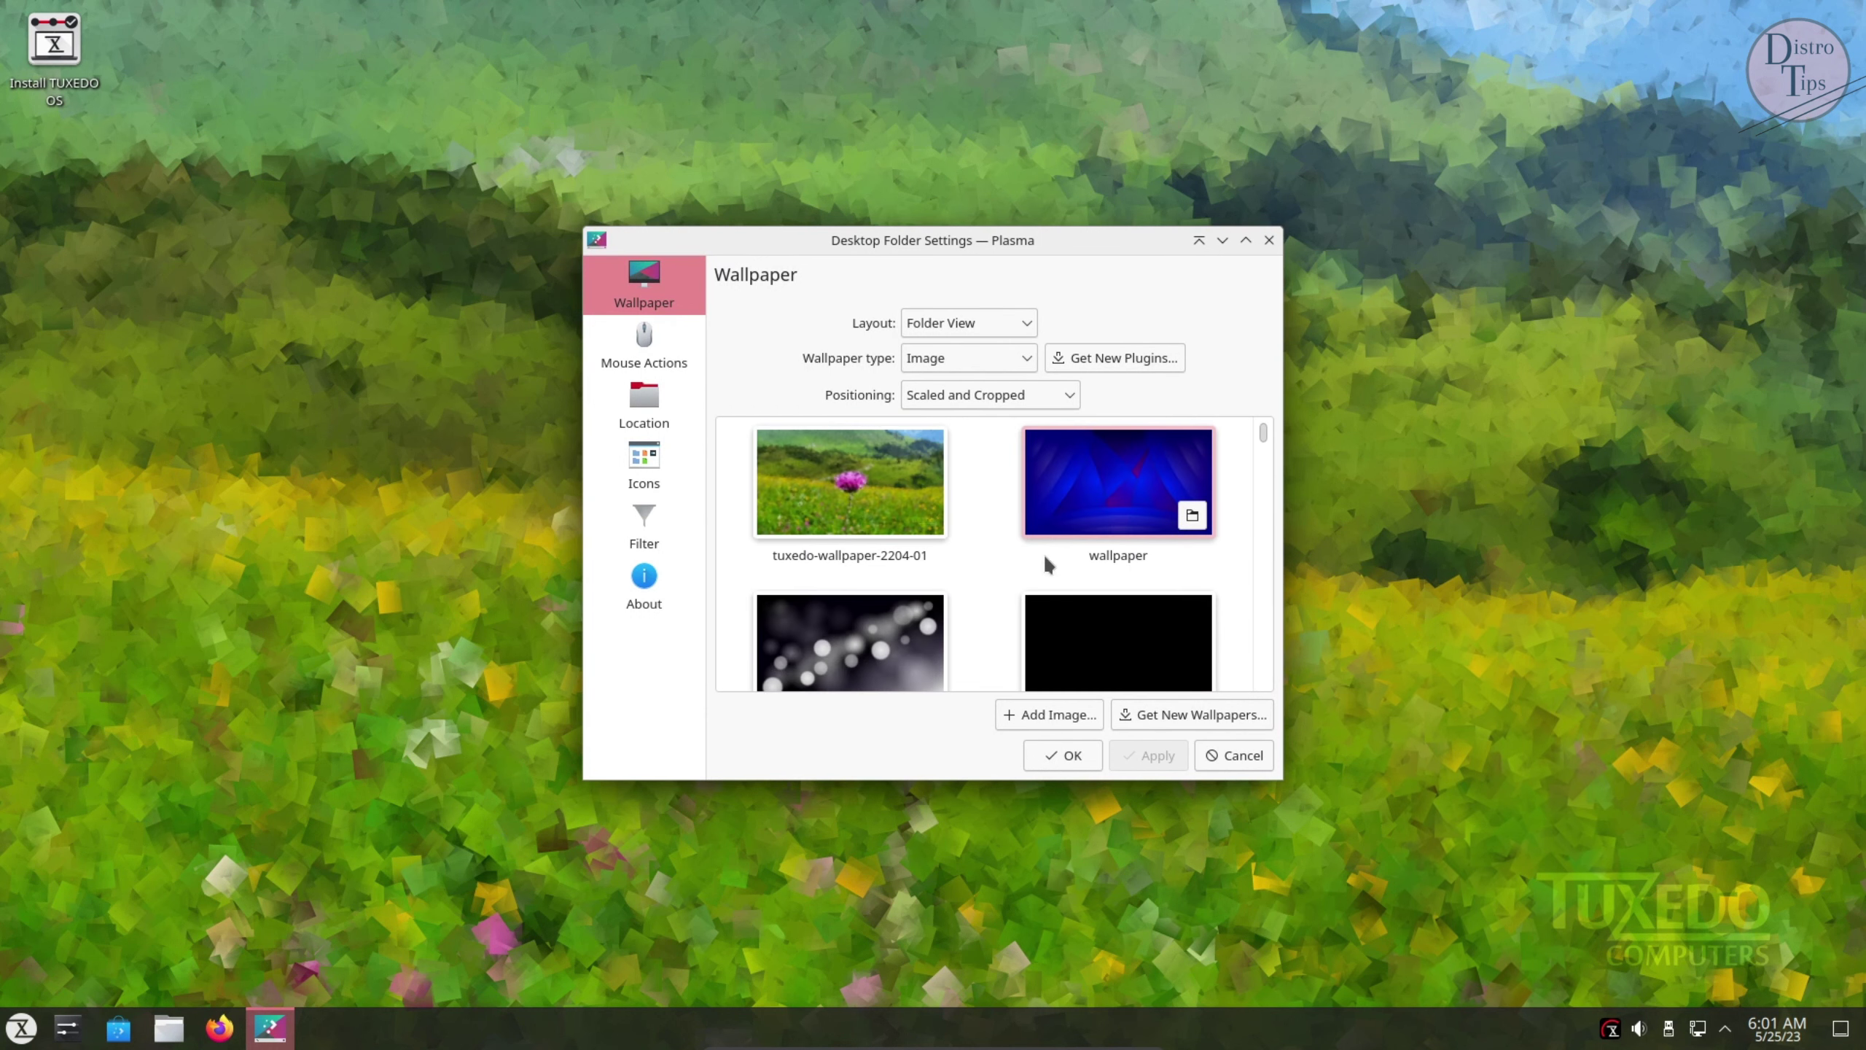
View the Mouse Actions, Location, Icons and Filter pages of the desktop folder settings and close the window
click(643, 345)
click(644, 406)
click(645, 464)
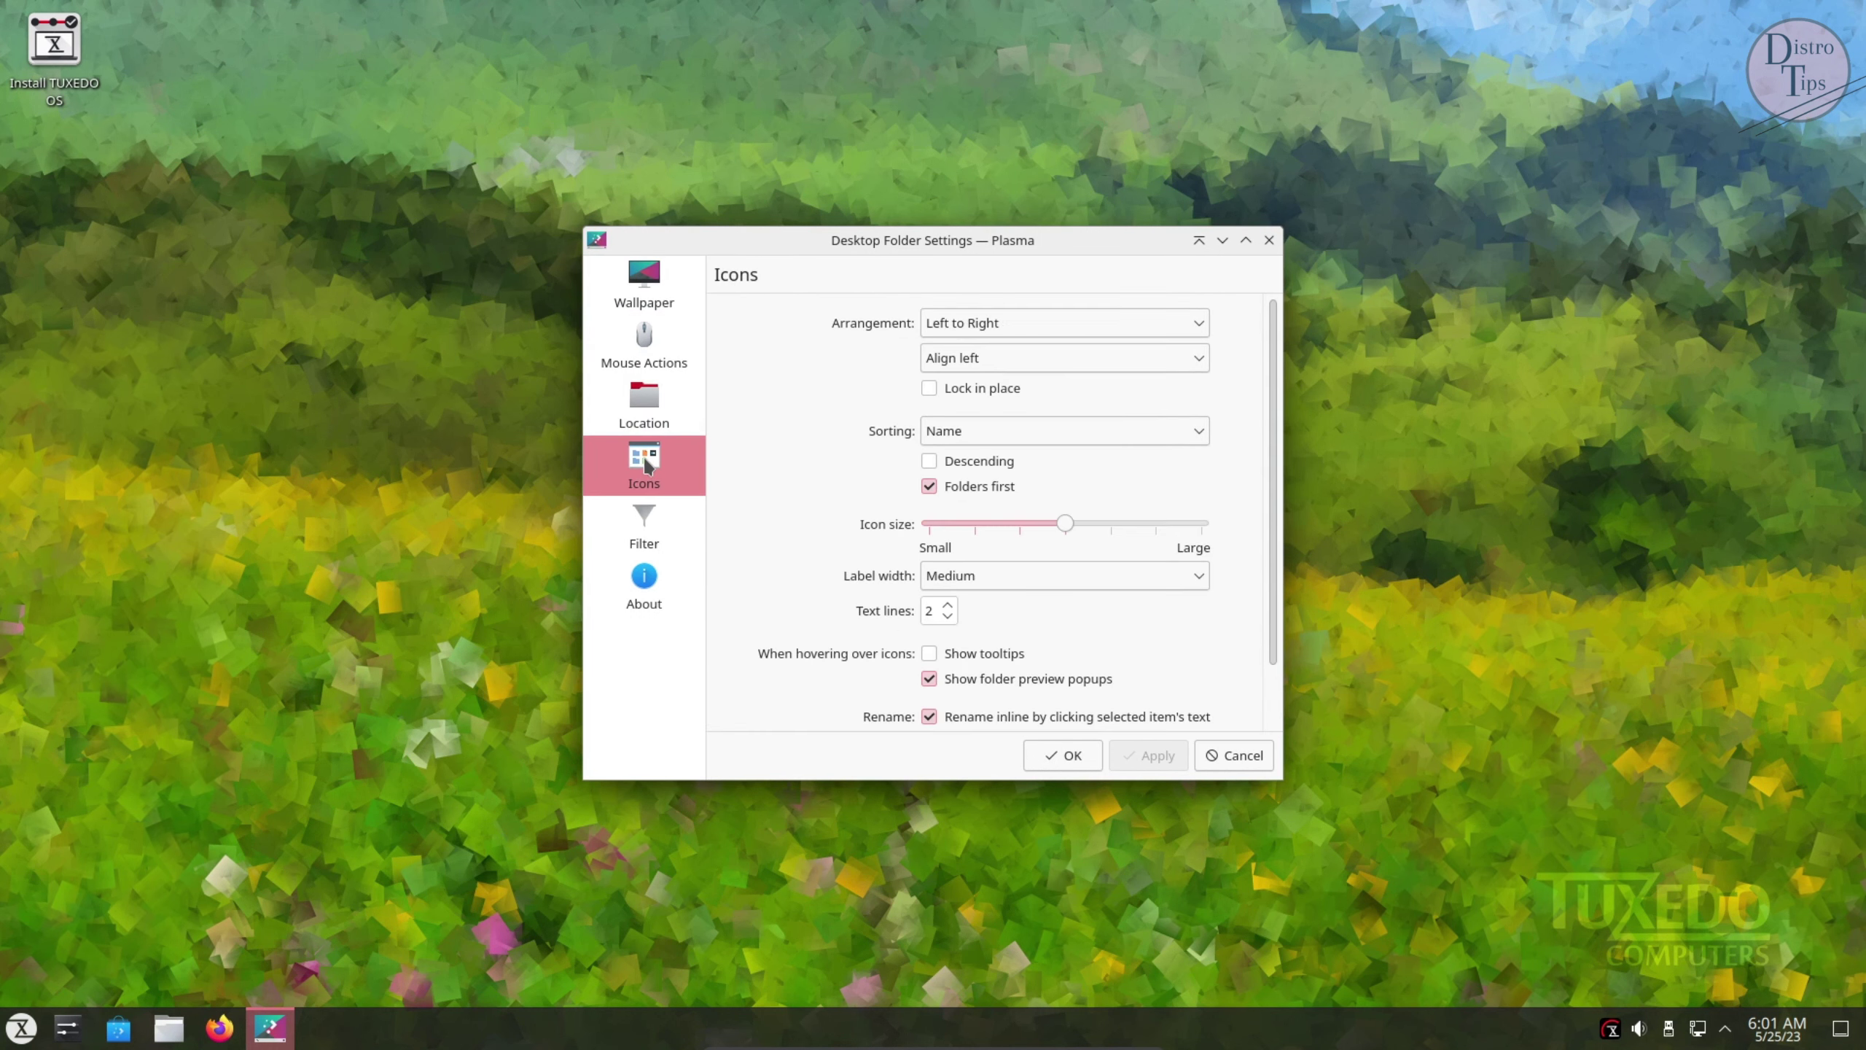
click(647, 517)
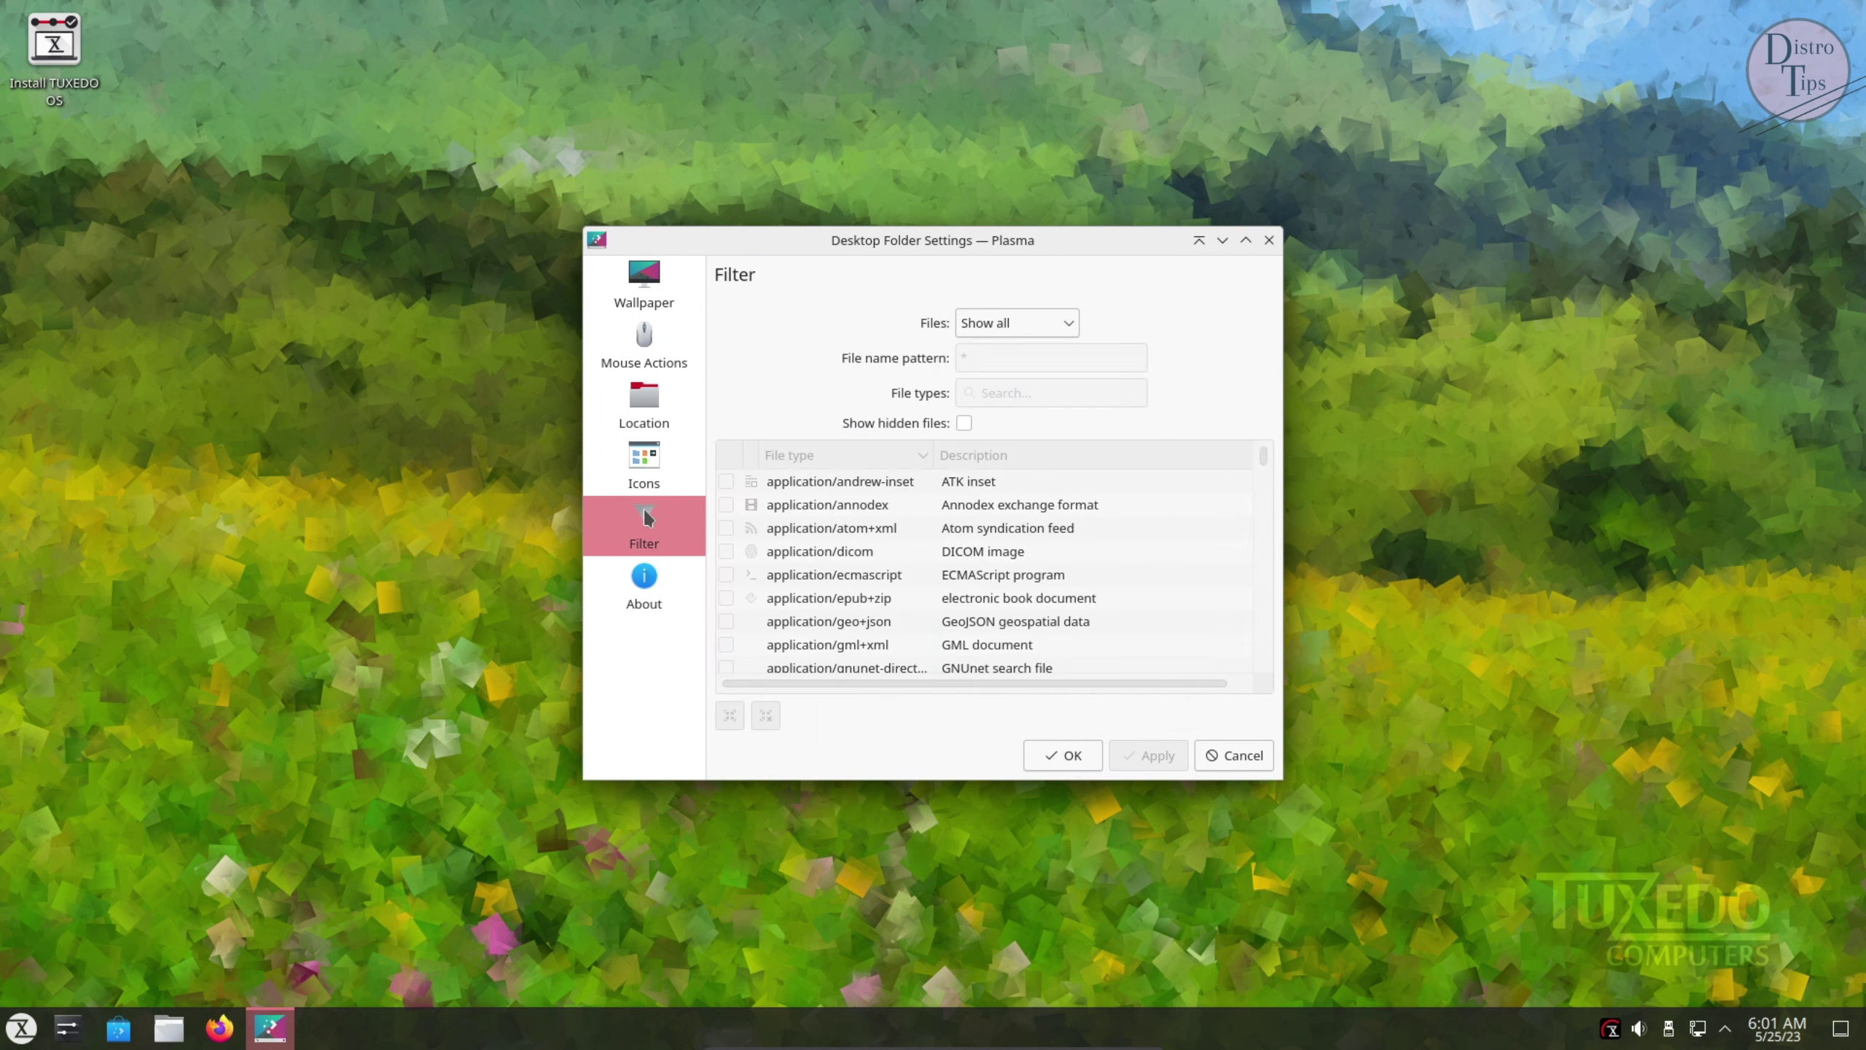
click(1270, 240)
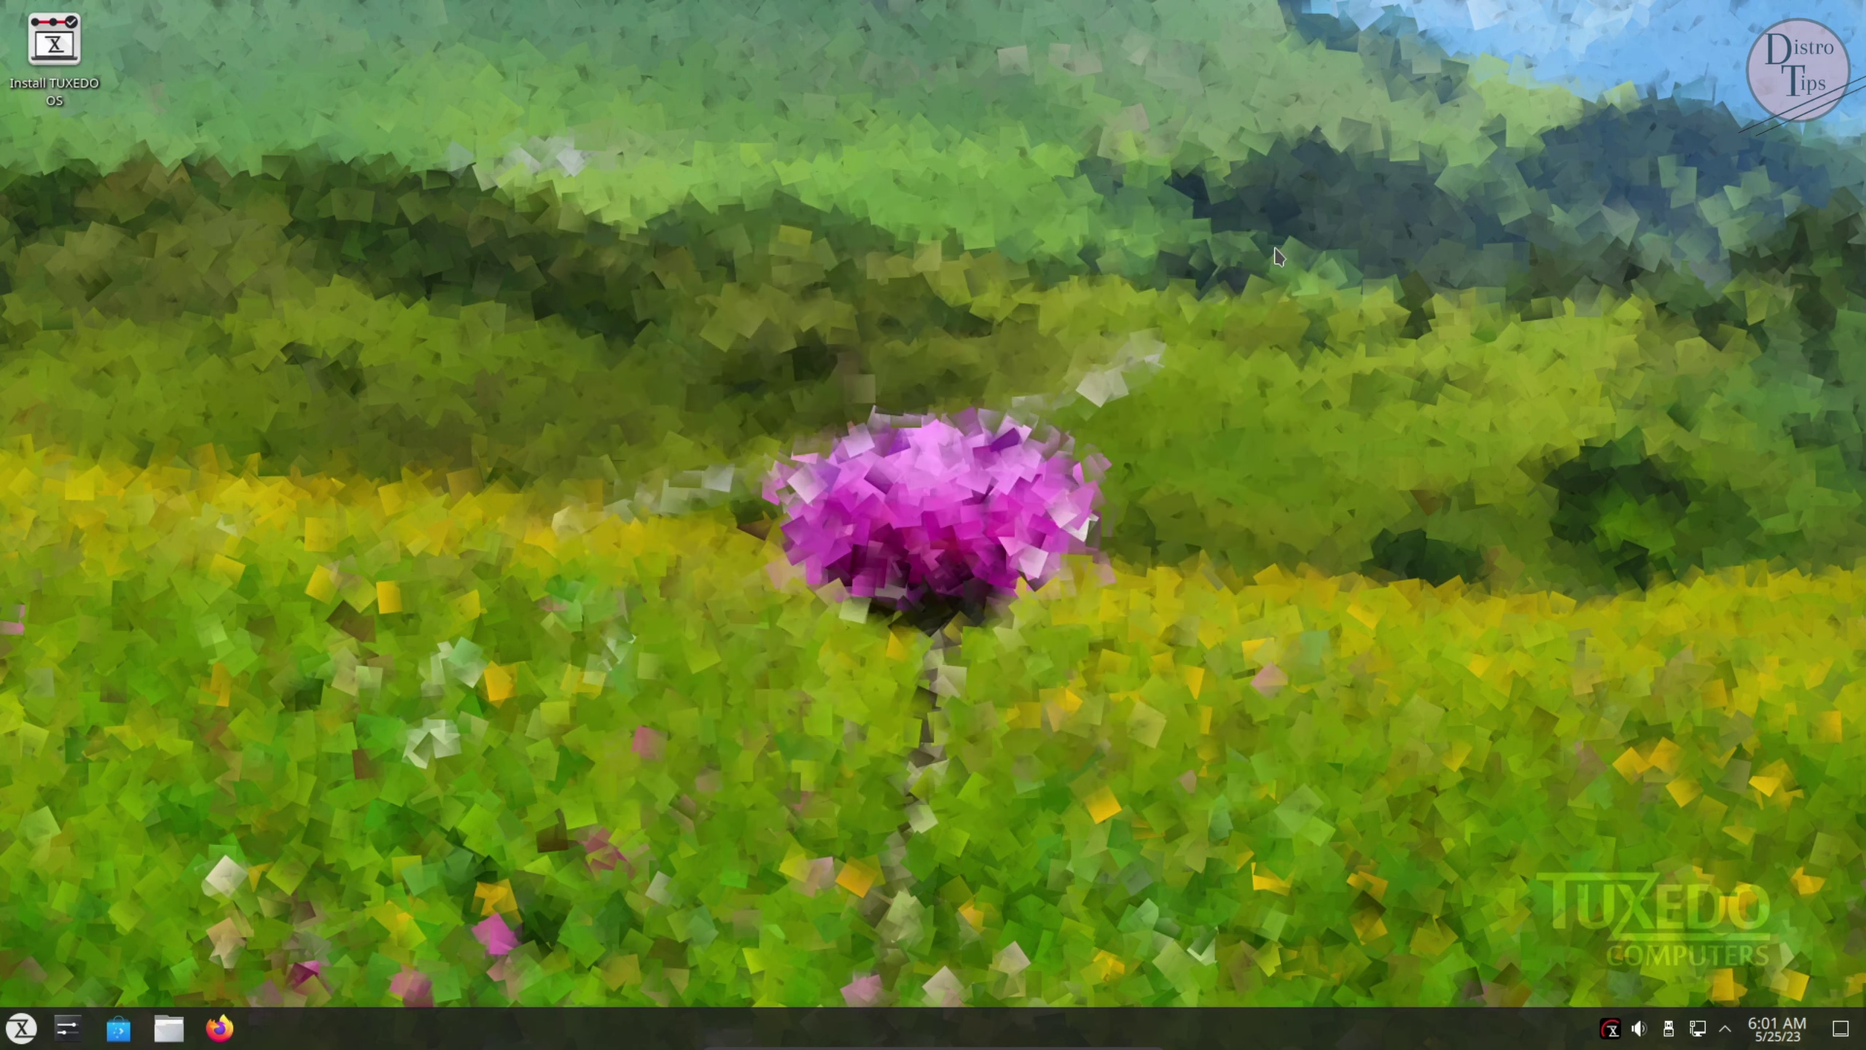
Launch TUXEDO Control Center and view its Profiles, Tools and Aquaris pages and the used TUXEDO Defaults profile
click(21, 1027)
click(401, 500)
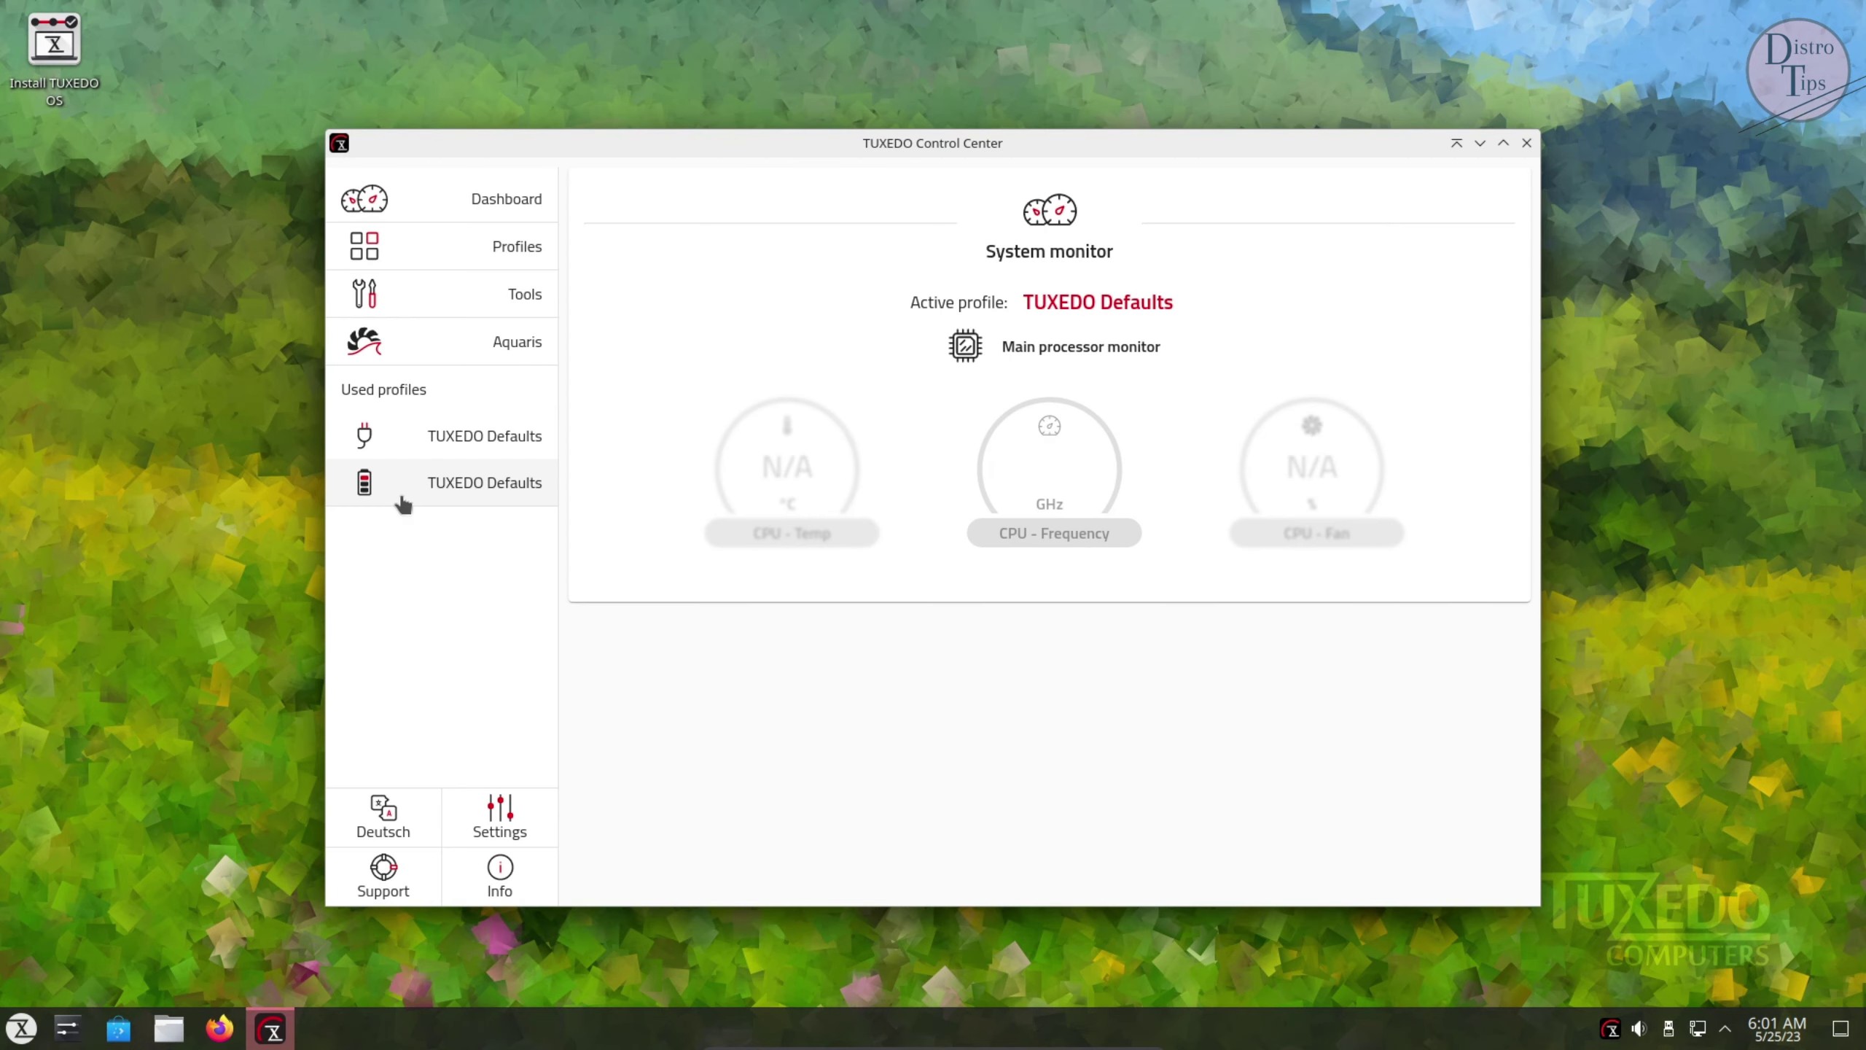
click(492, 258)
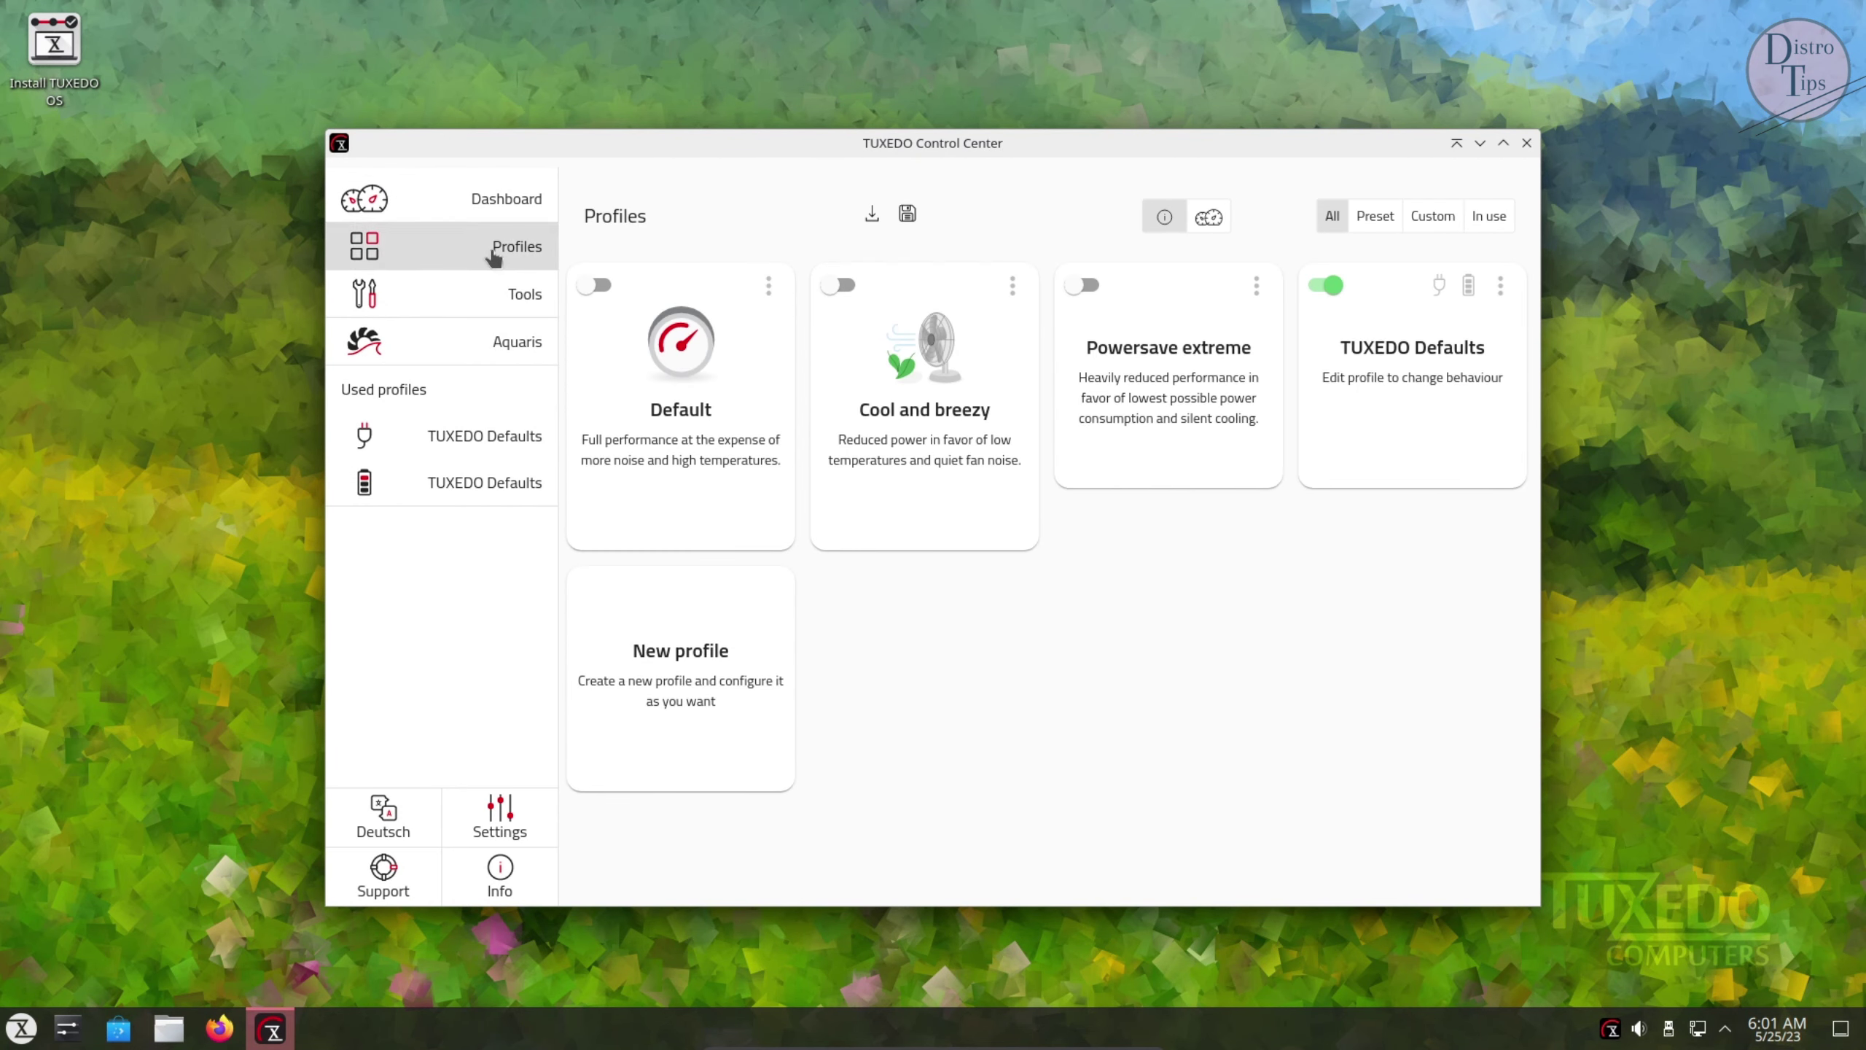
click(492, 294)
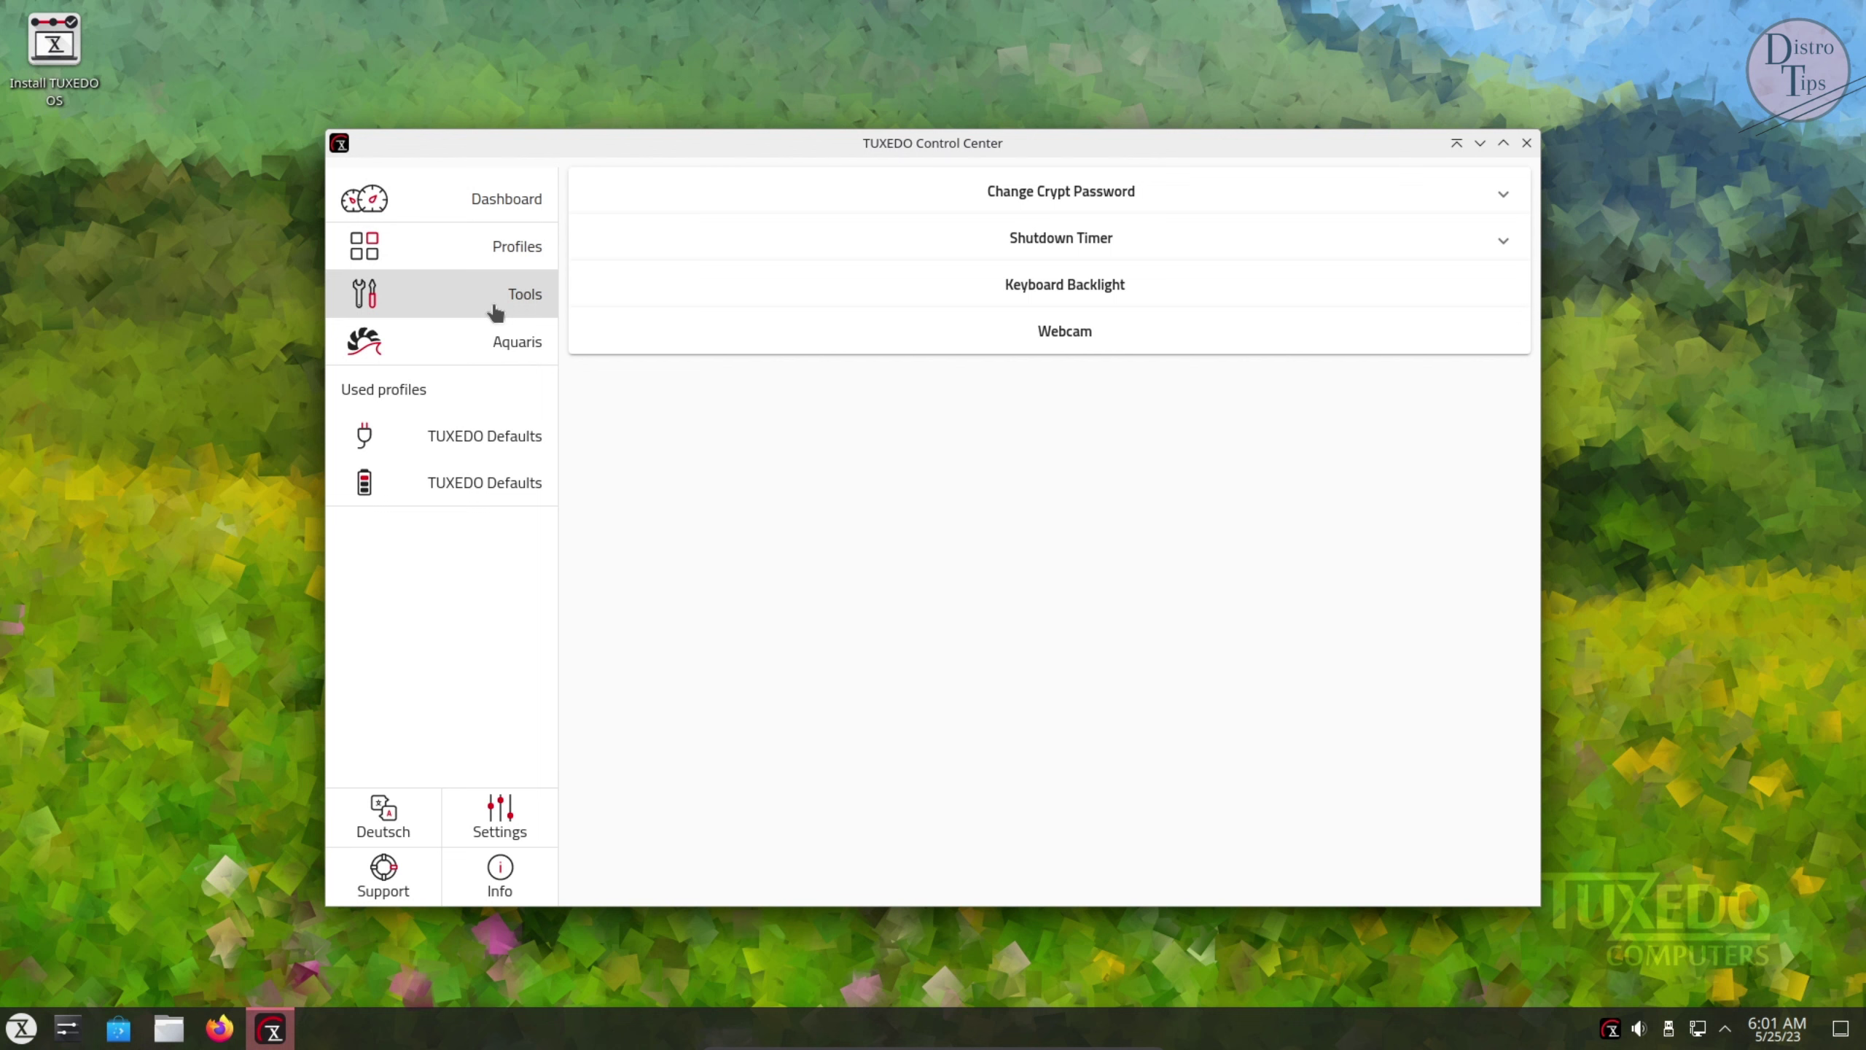
click(507, 344)
click(505, 440)
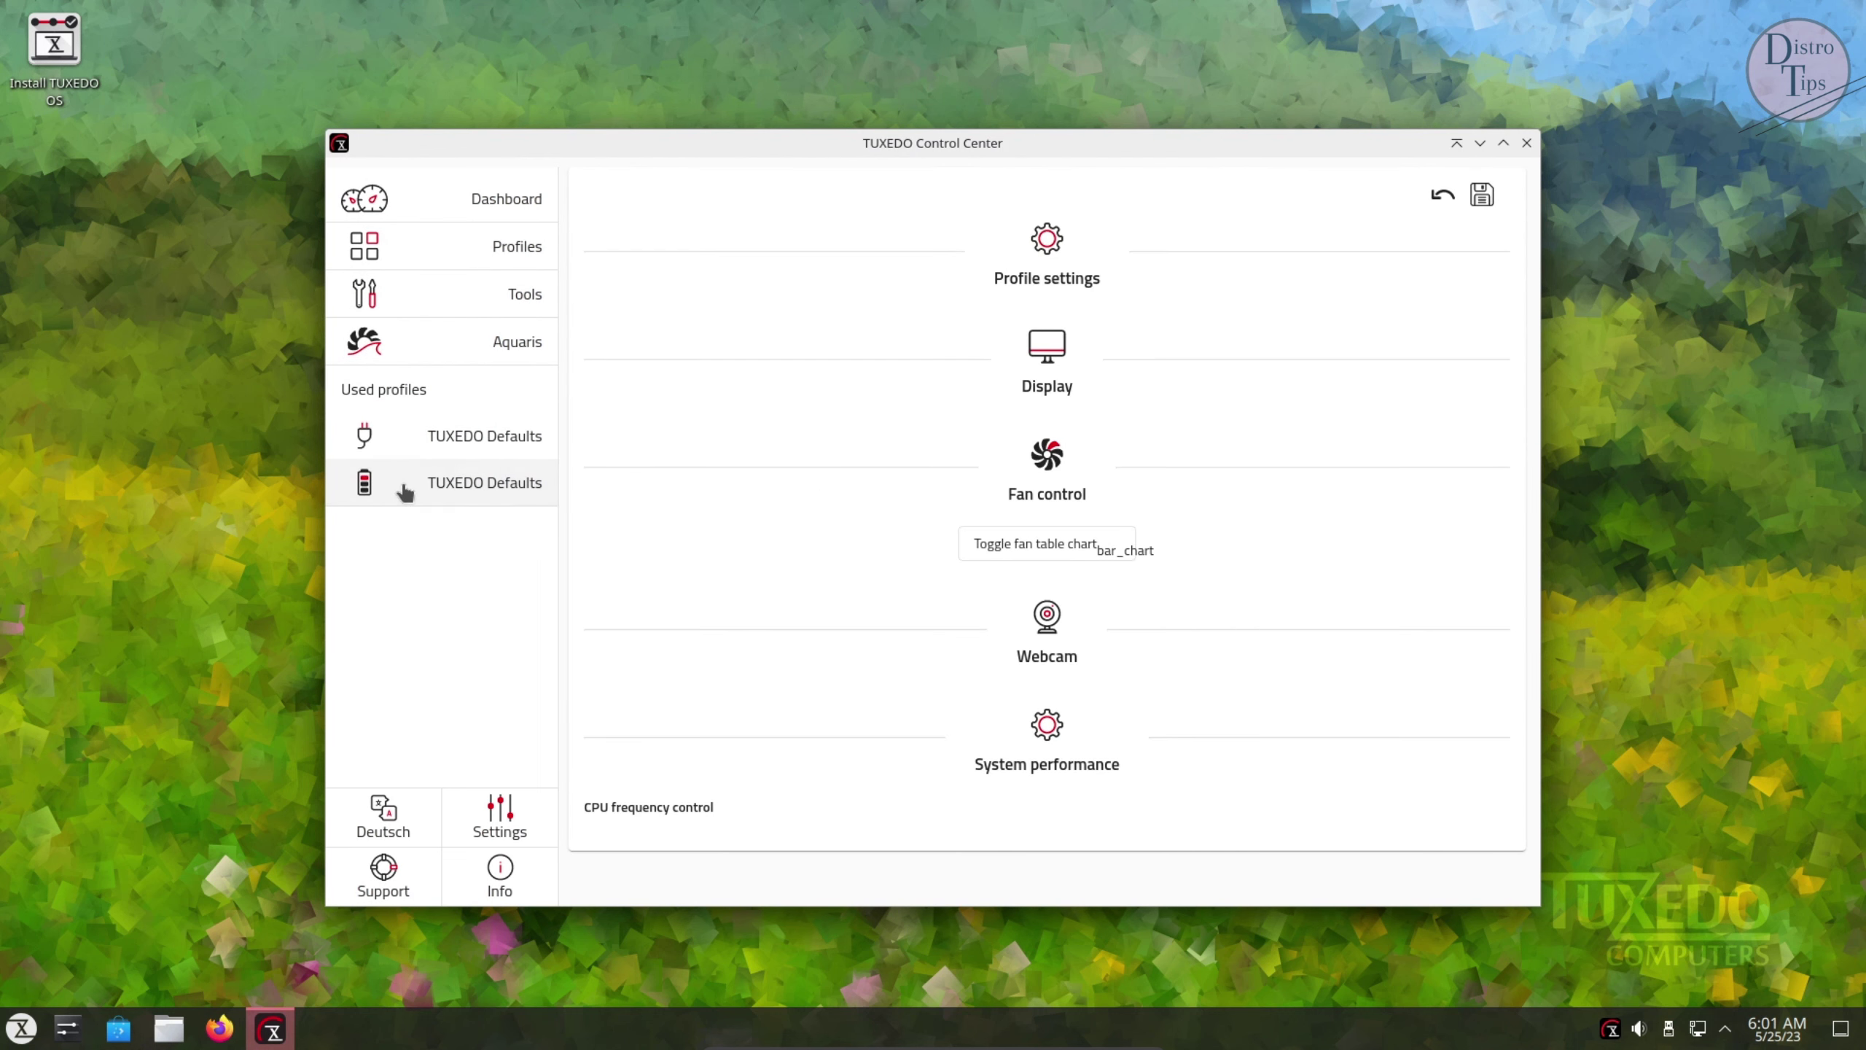
Set the TUXEDO Control Center theme to Dark in its settings
click(522, 827)
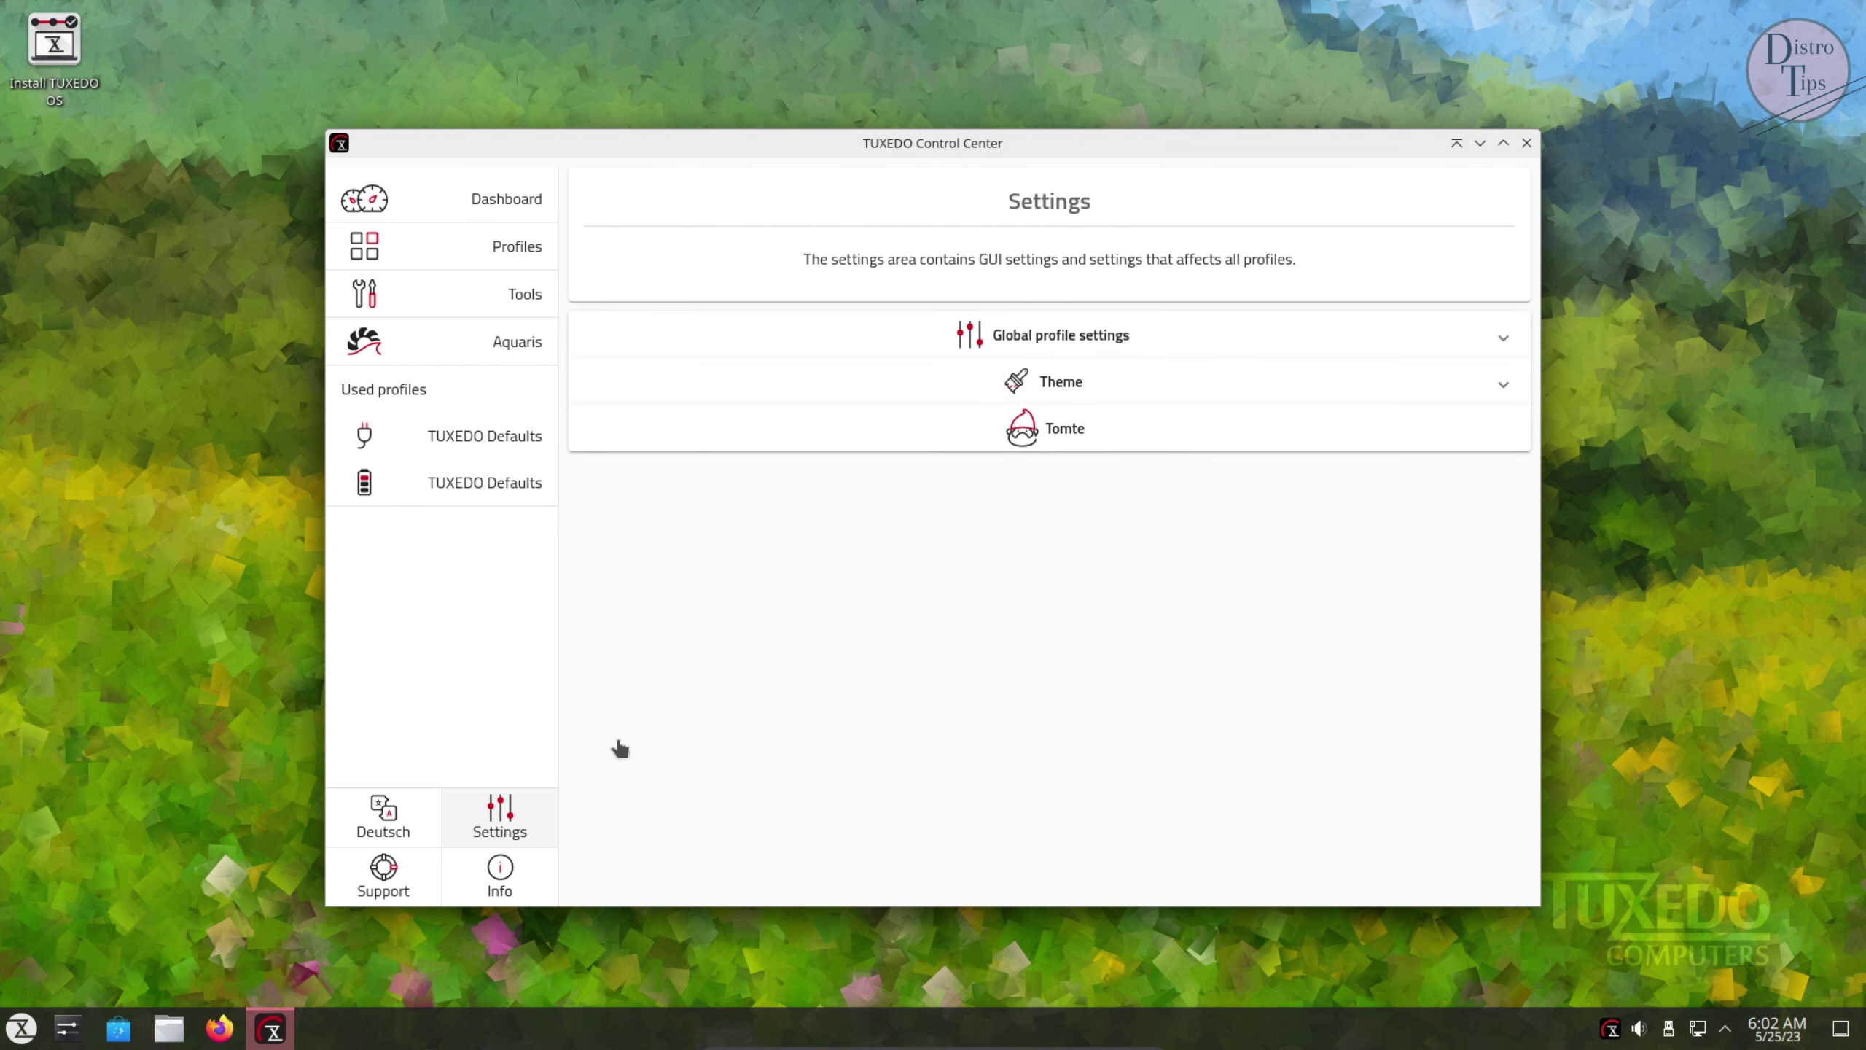
click(1066, 383)
click(1027, 456)
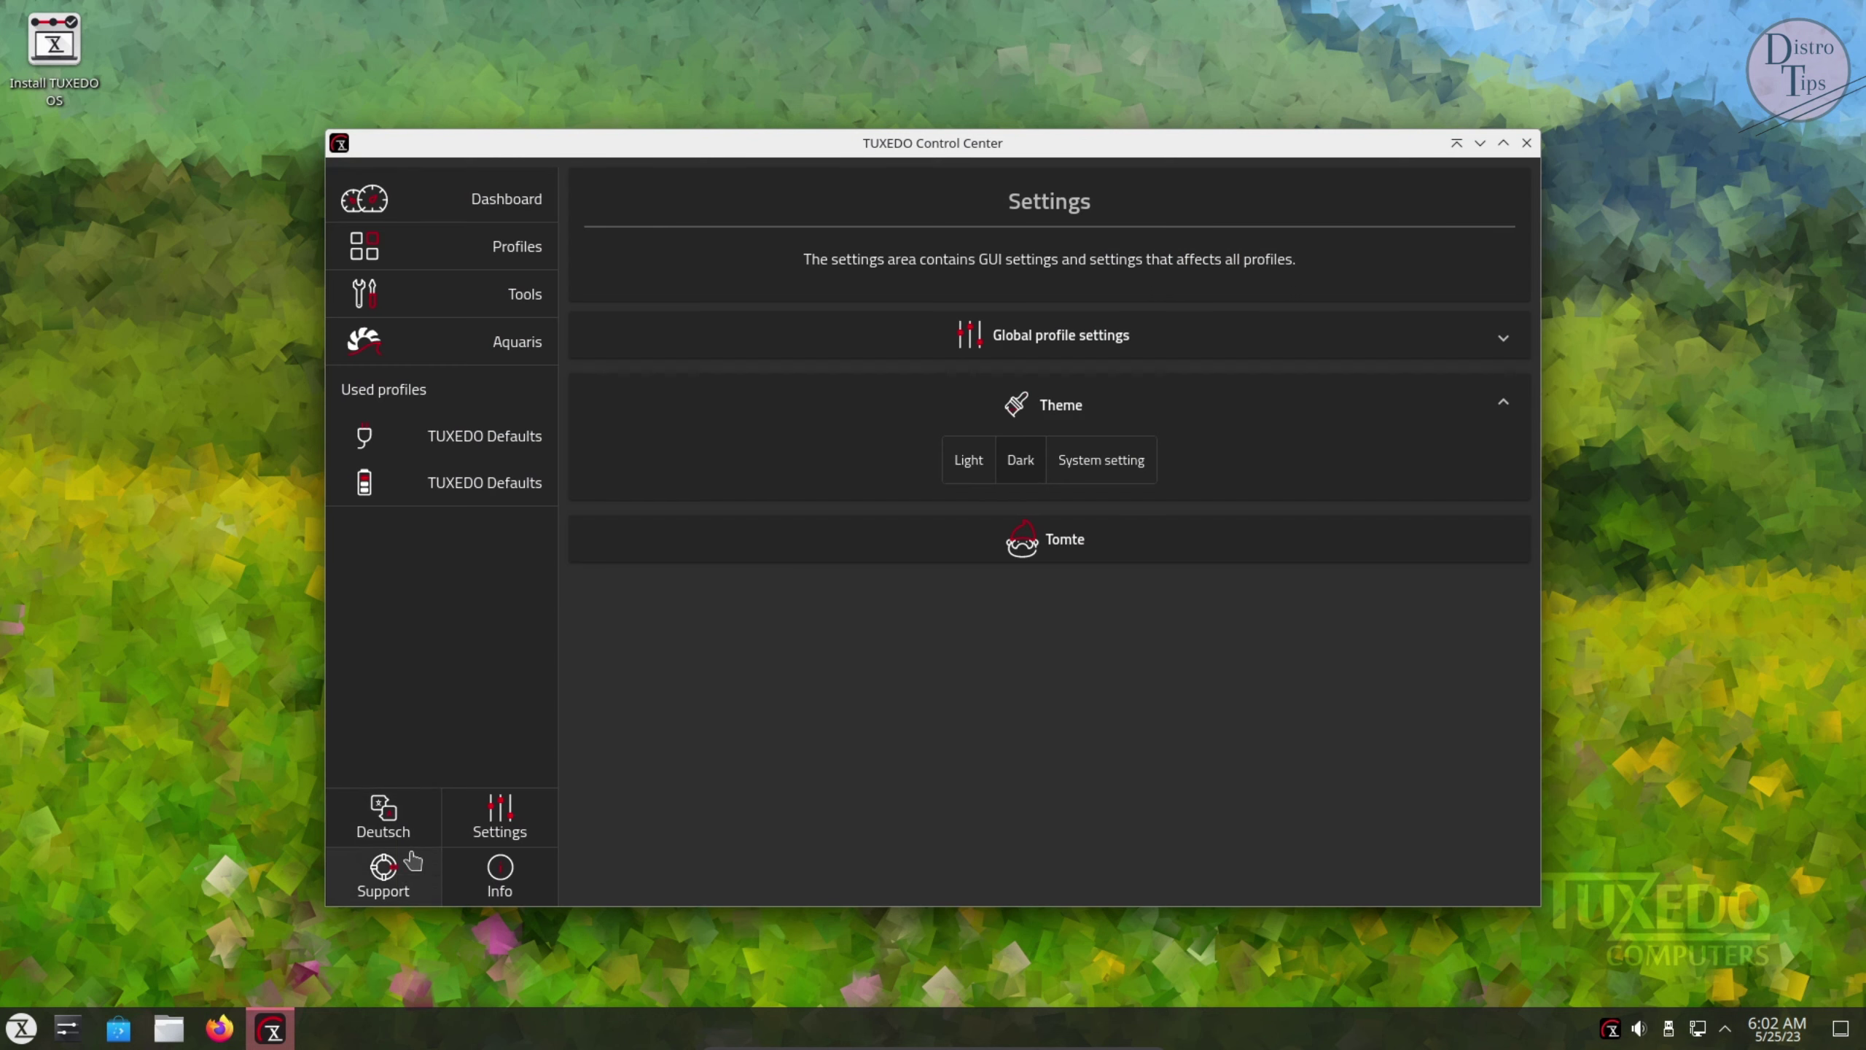
Switch TUXEDO Control Center to German, view its Support, Info and Dashboard pages and close it
click(378, 811)
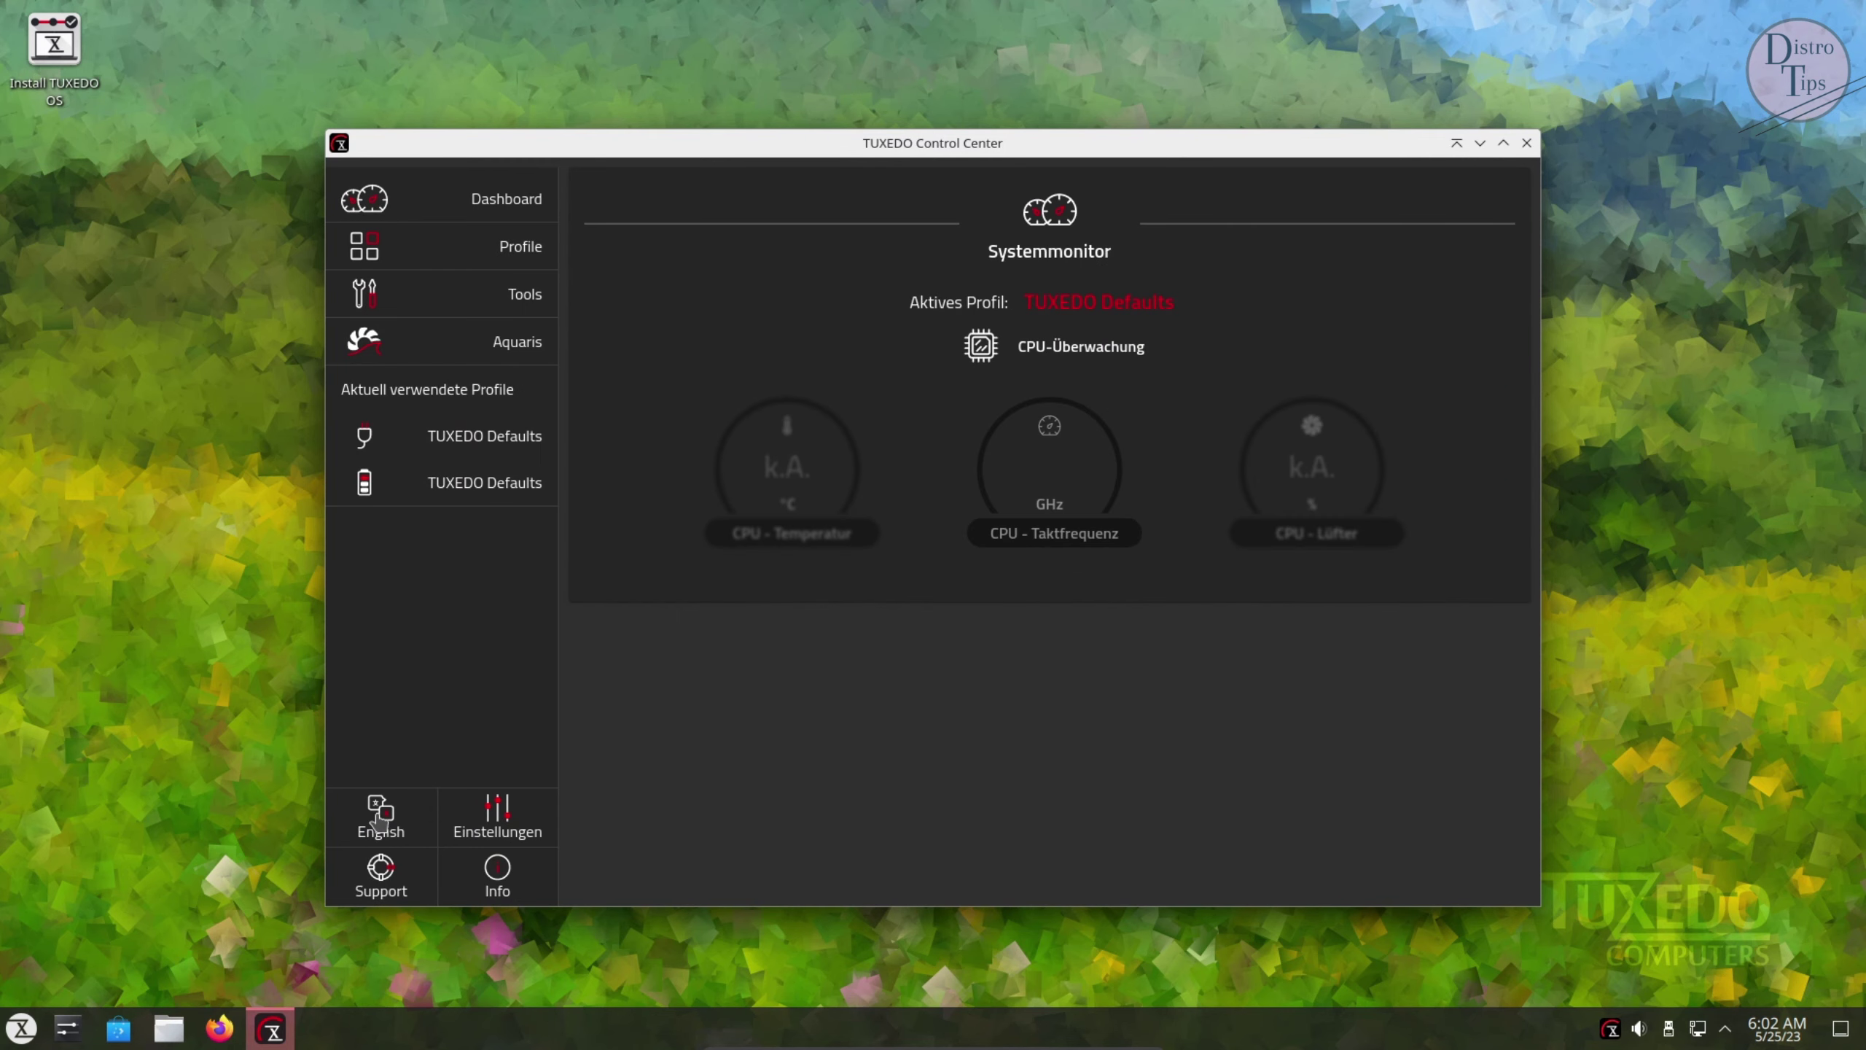
click(381, 875)
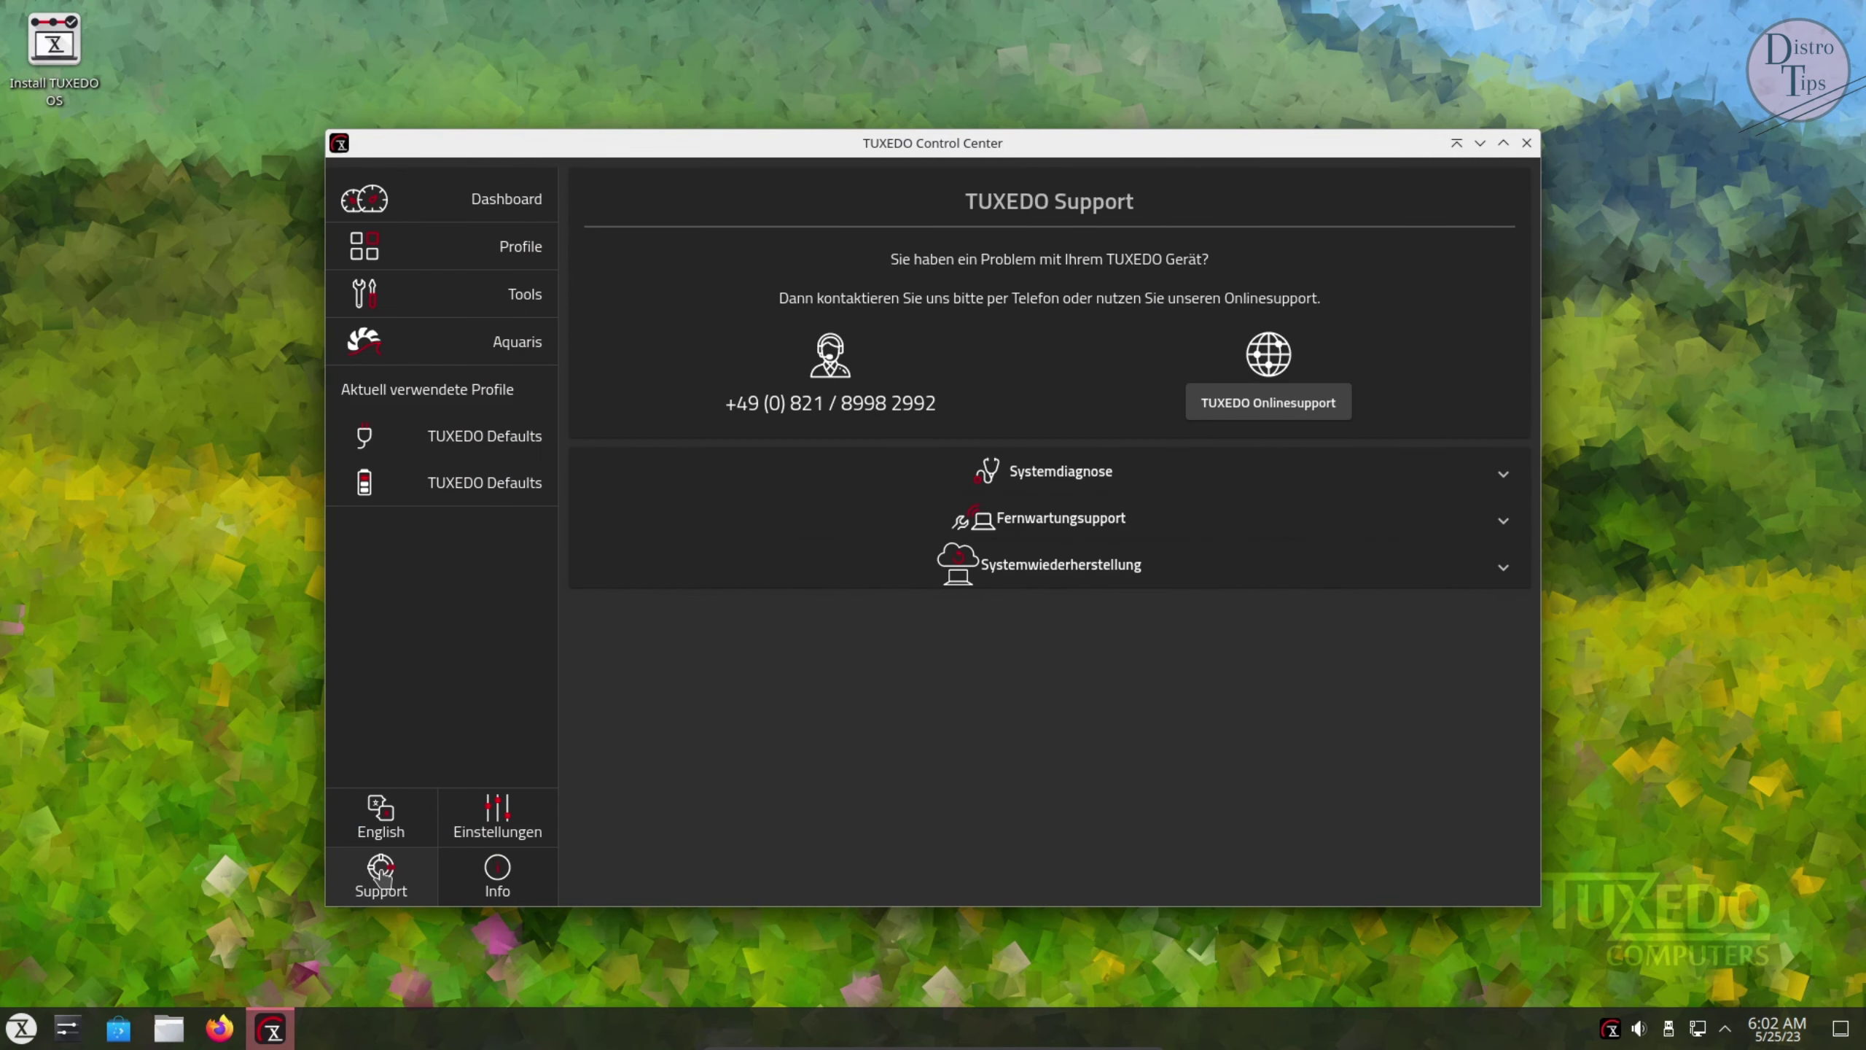
click(523, 885)
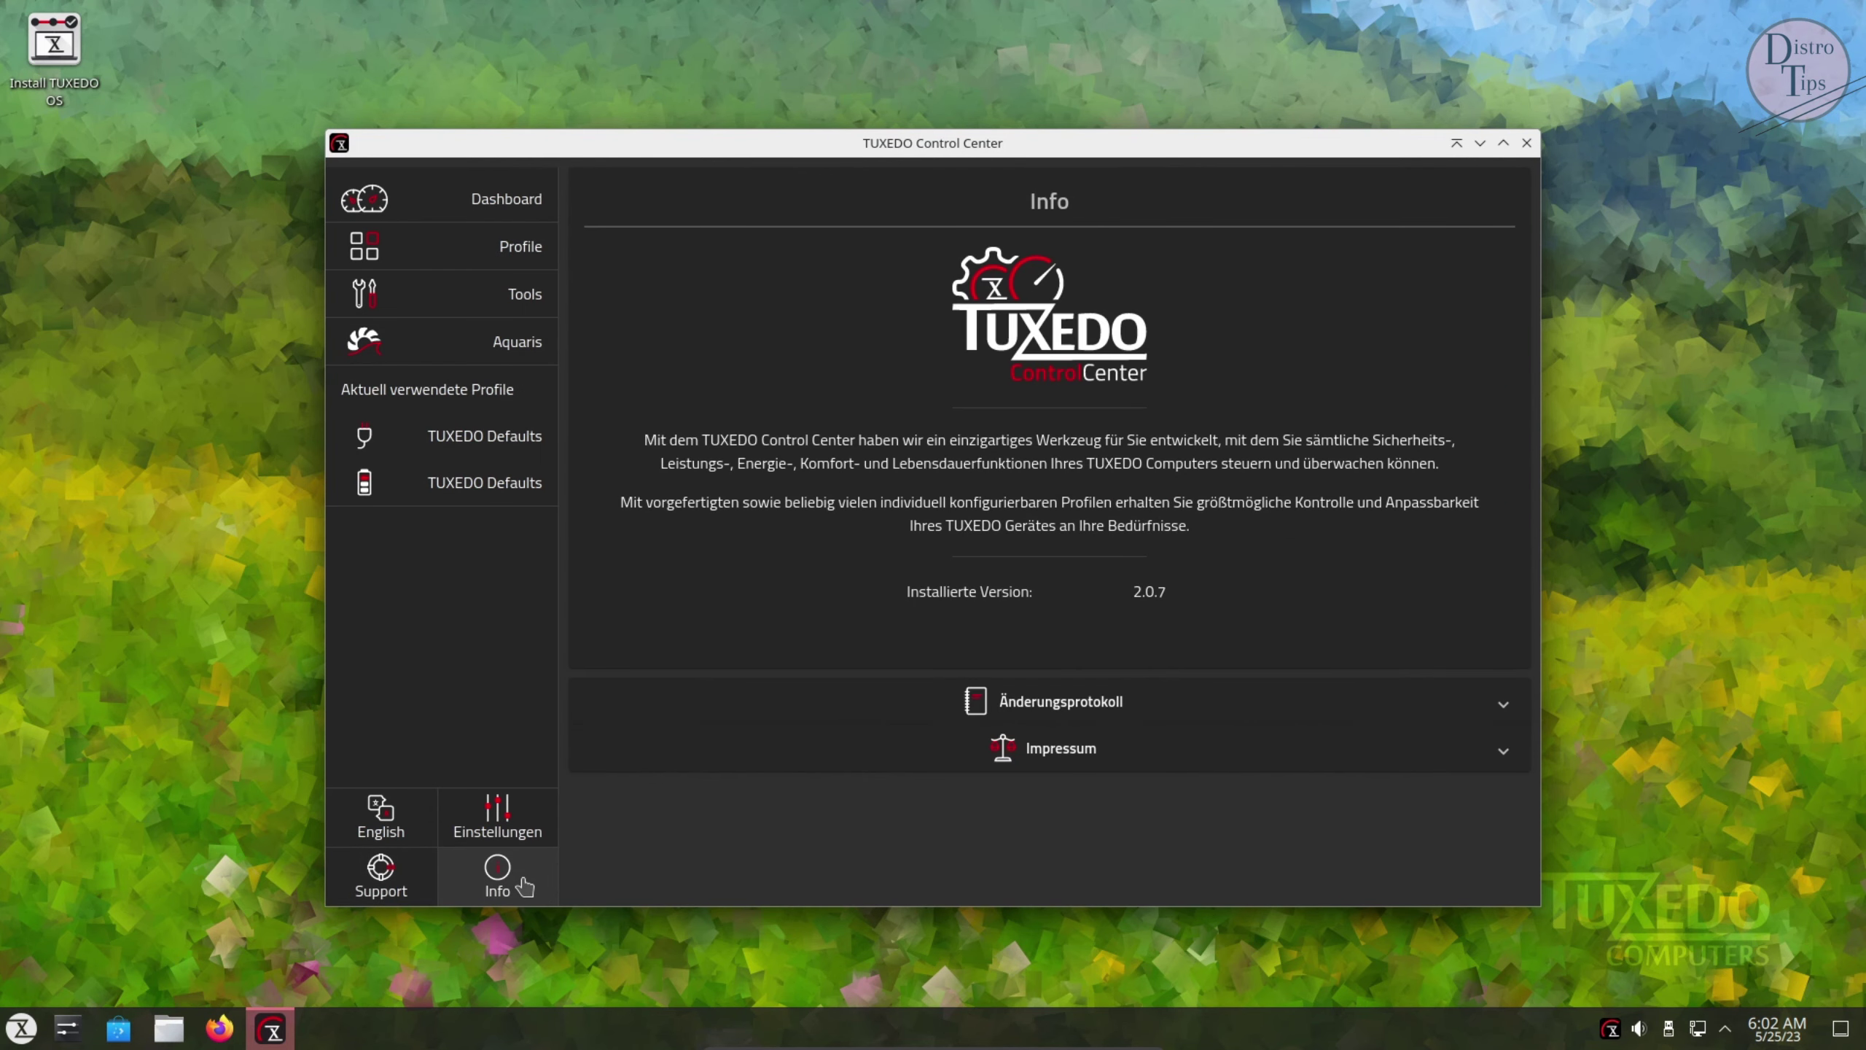
click(485, 199)
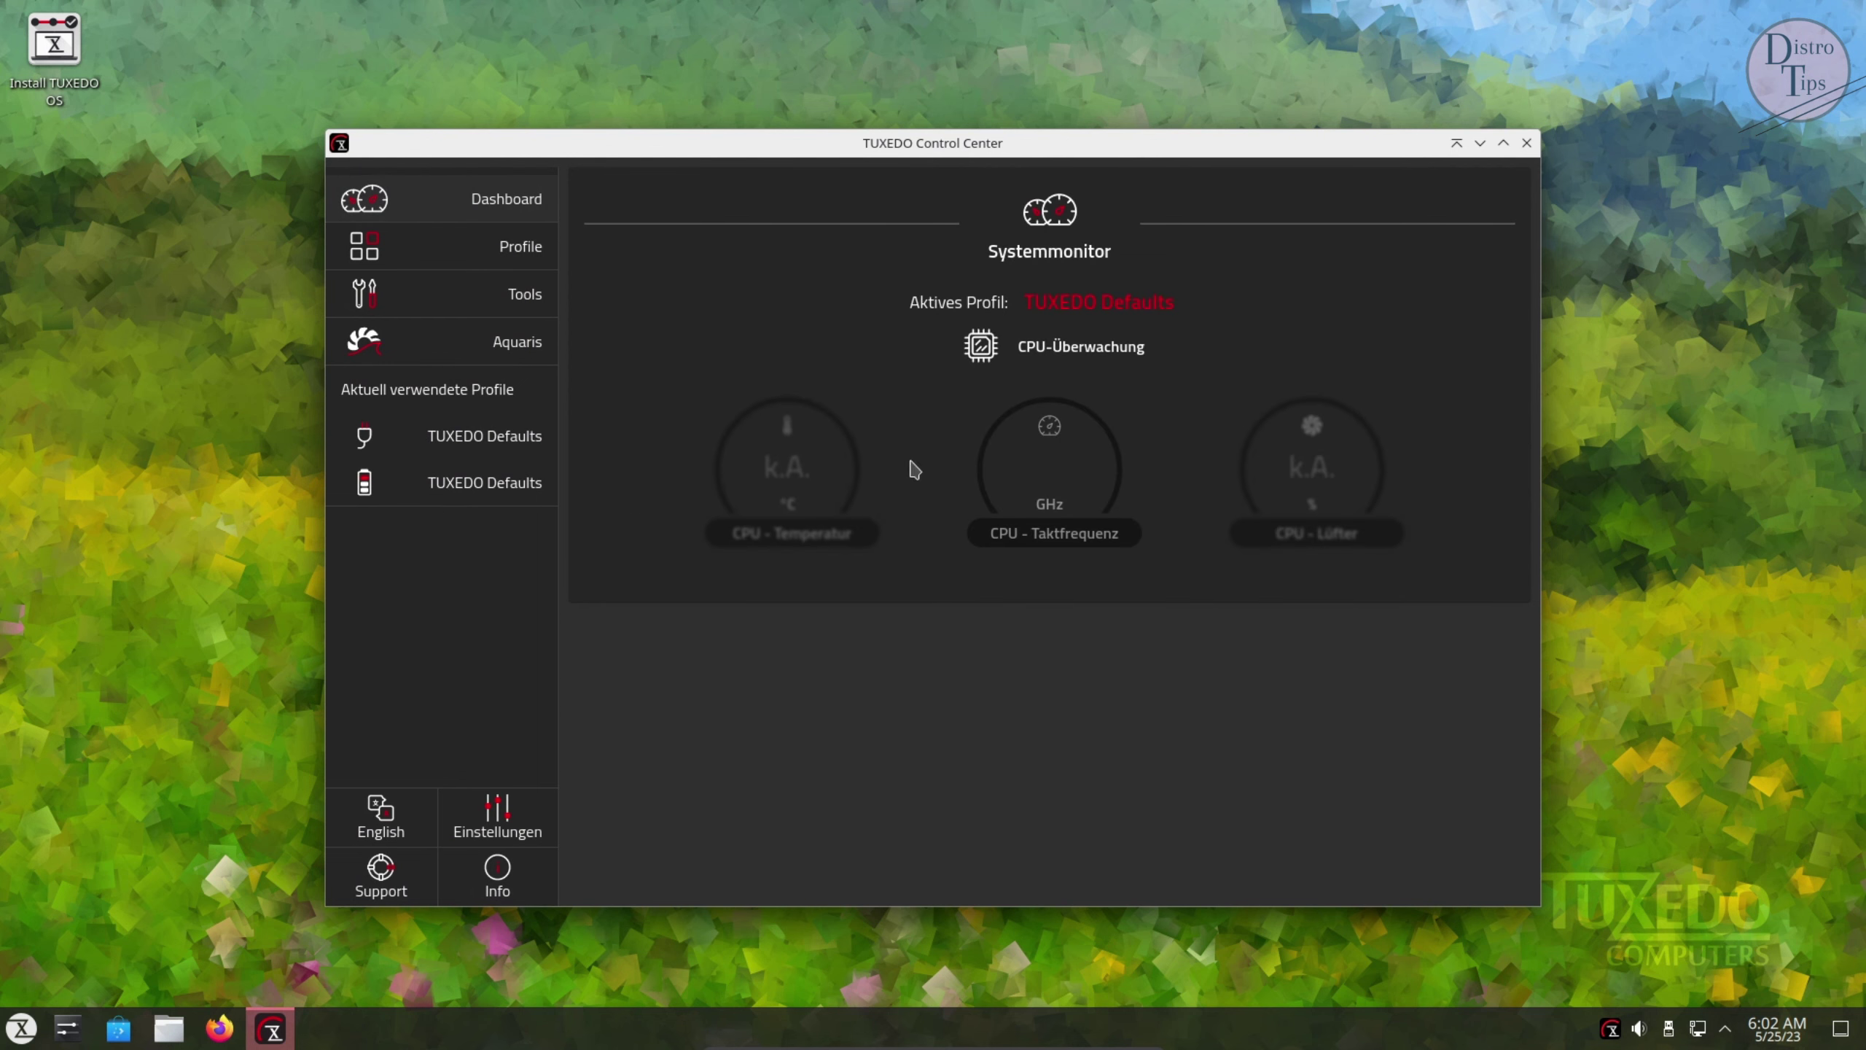
click(1527, 144)
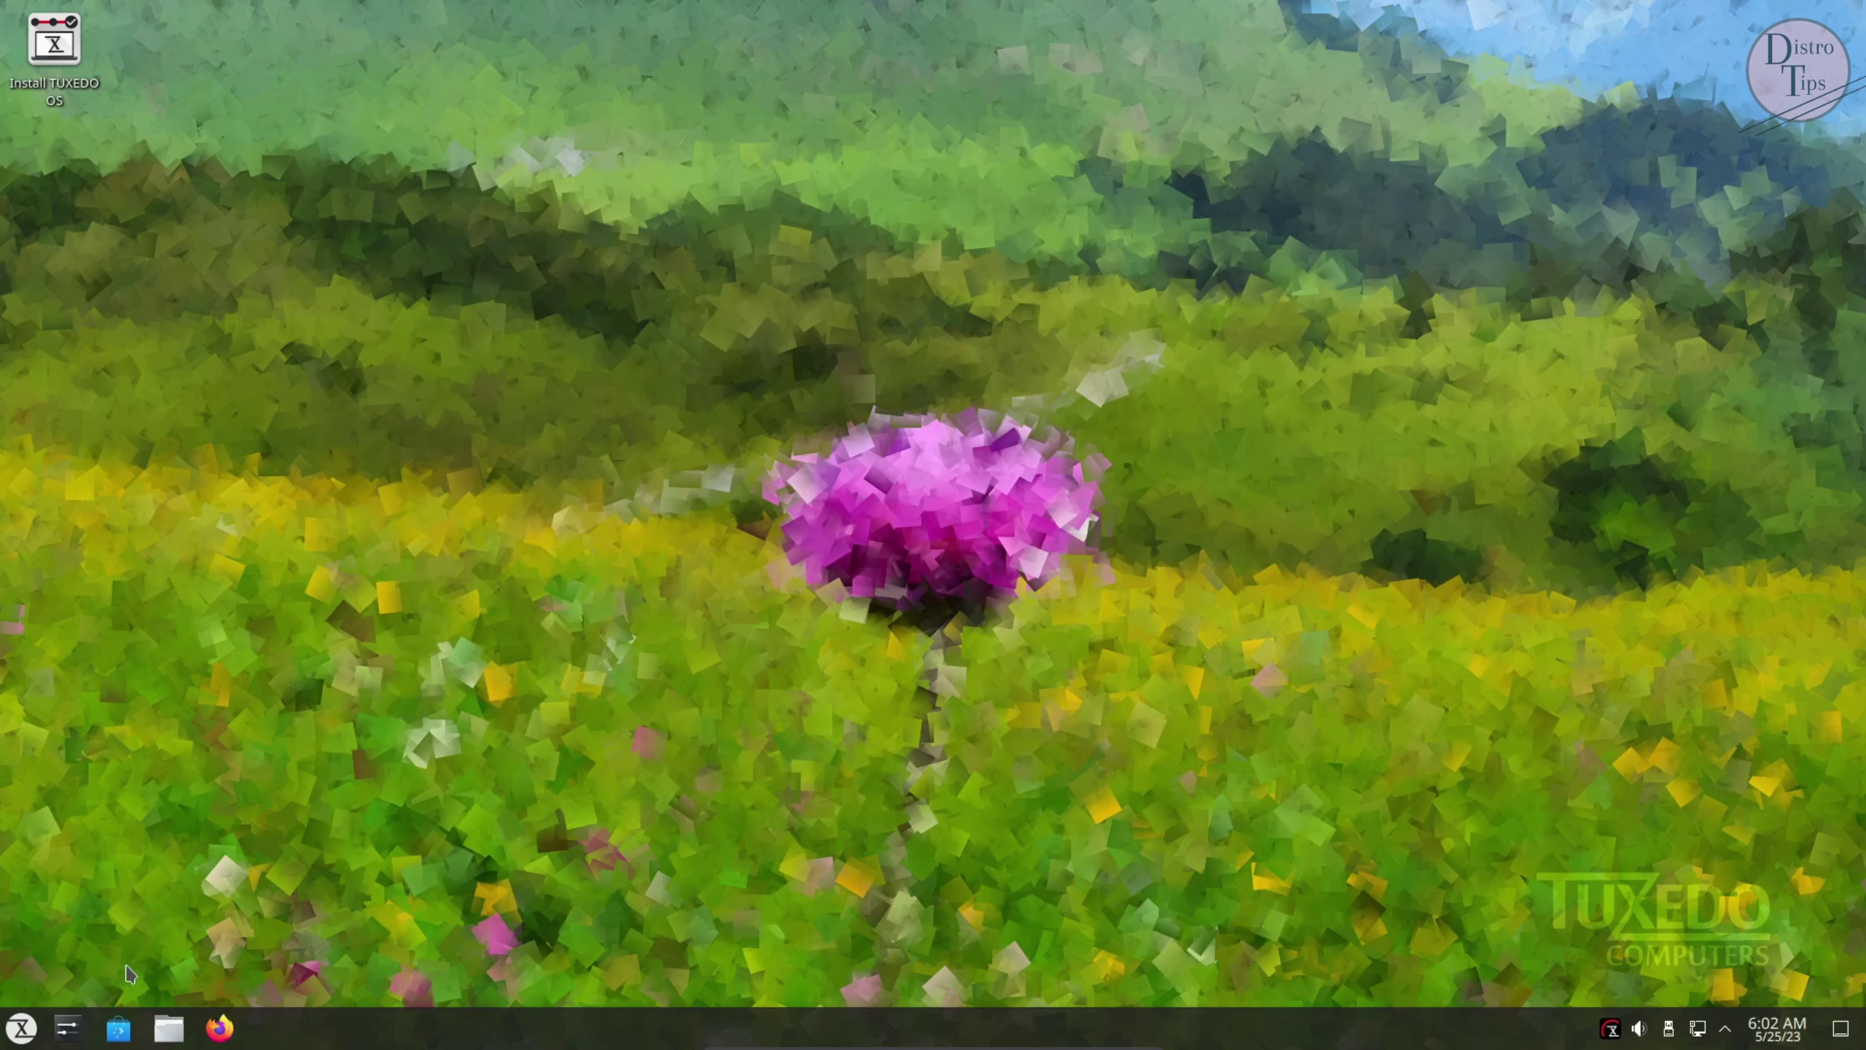
Launch System Monitor and the Kamoso camera application
key(super)
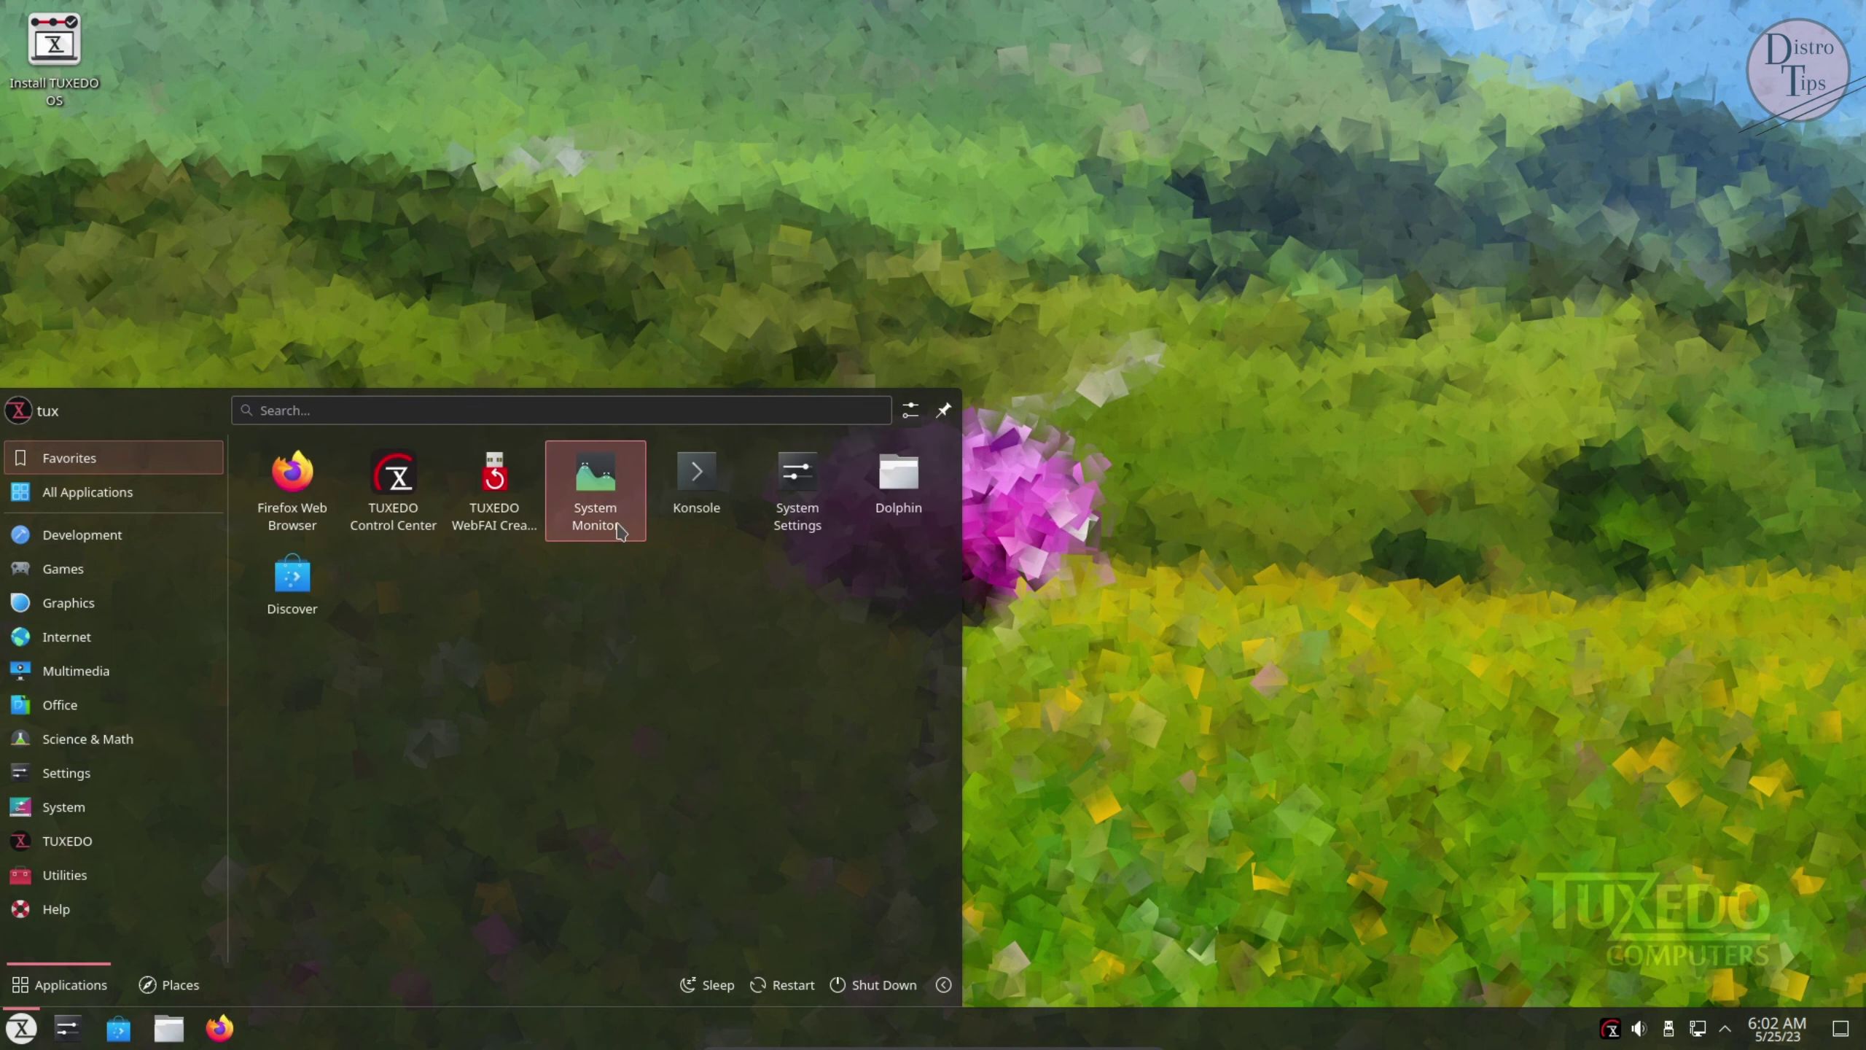
click(601, 513)
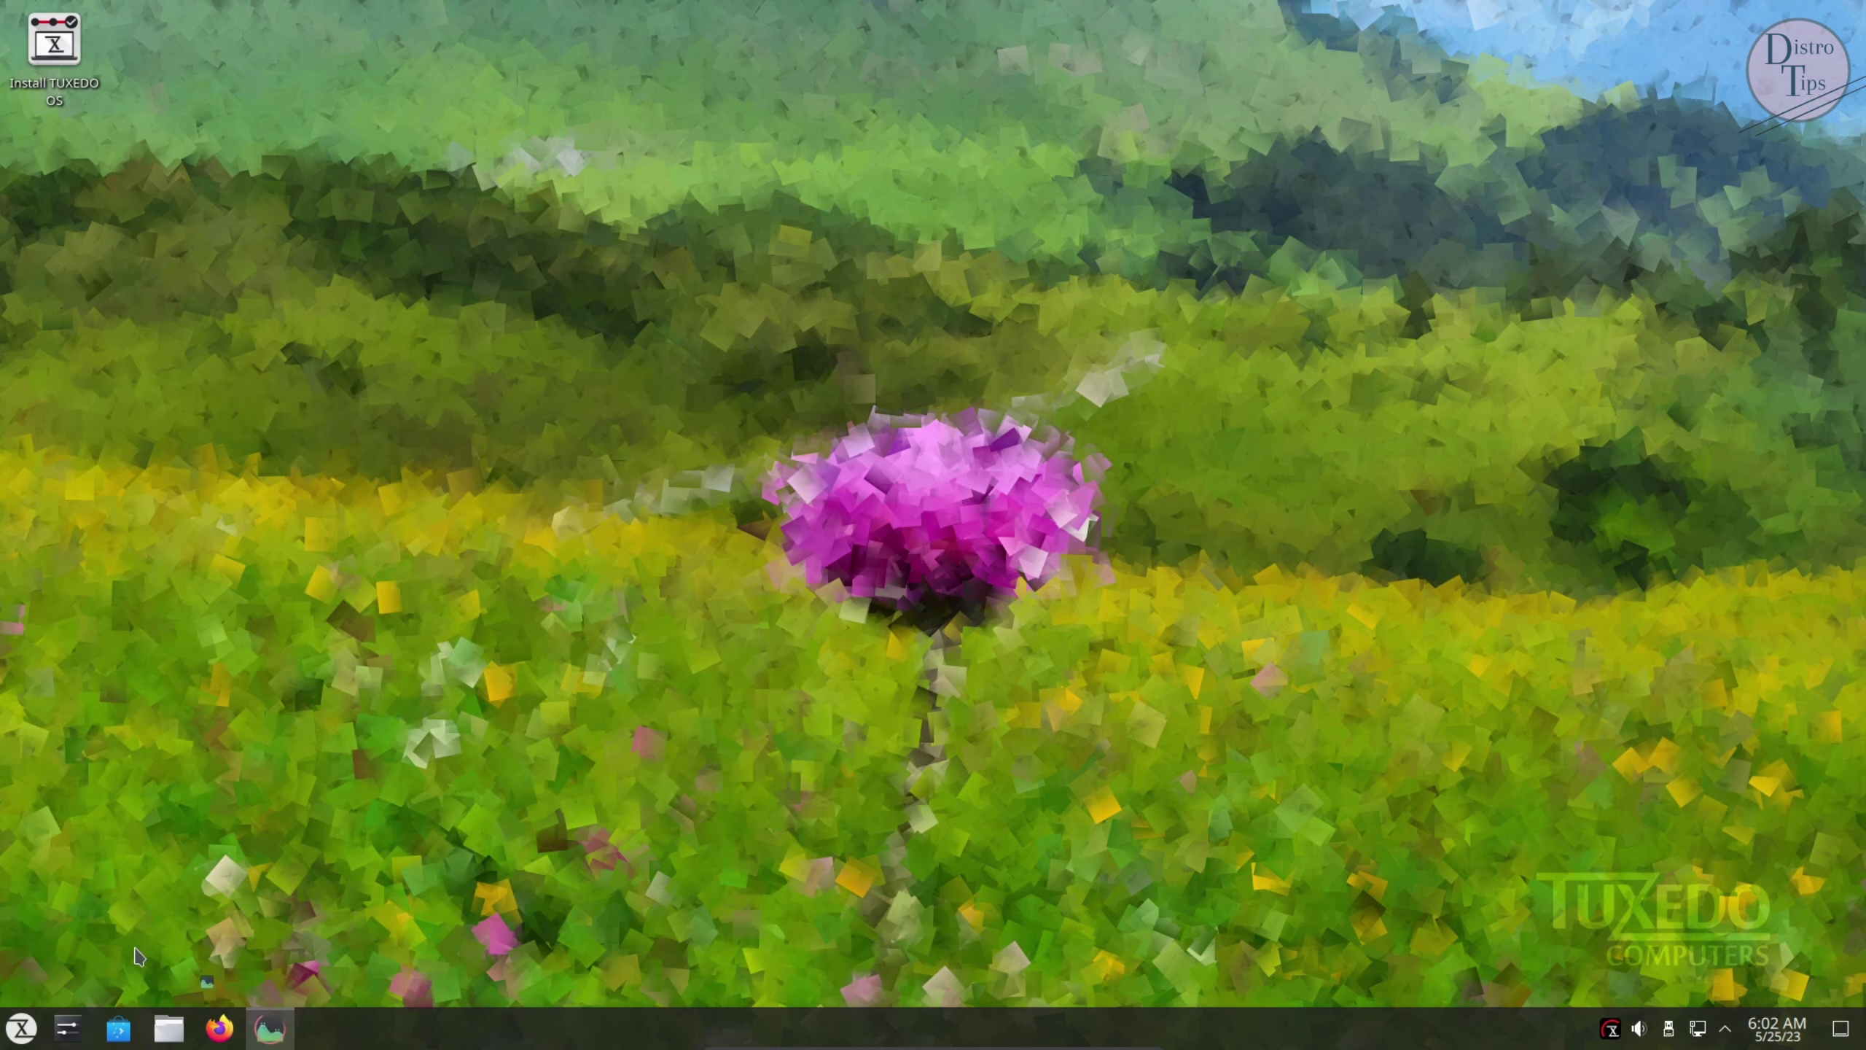
click(22, 1030)
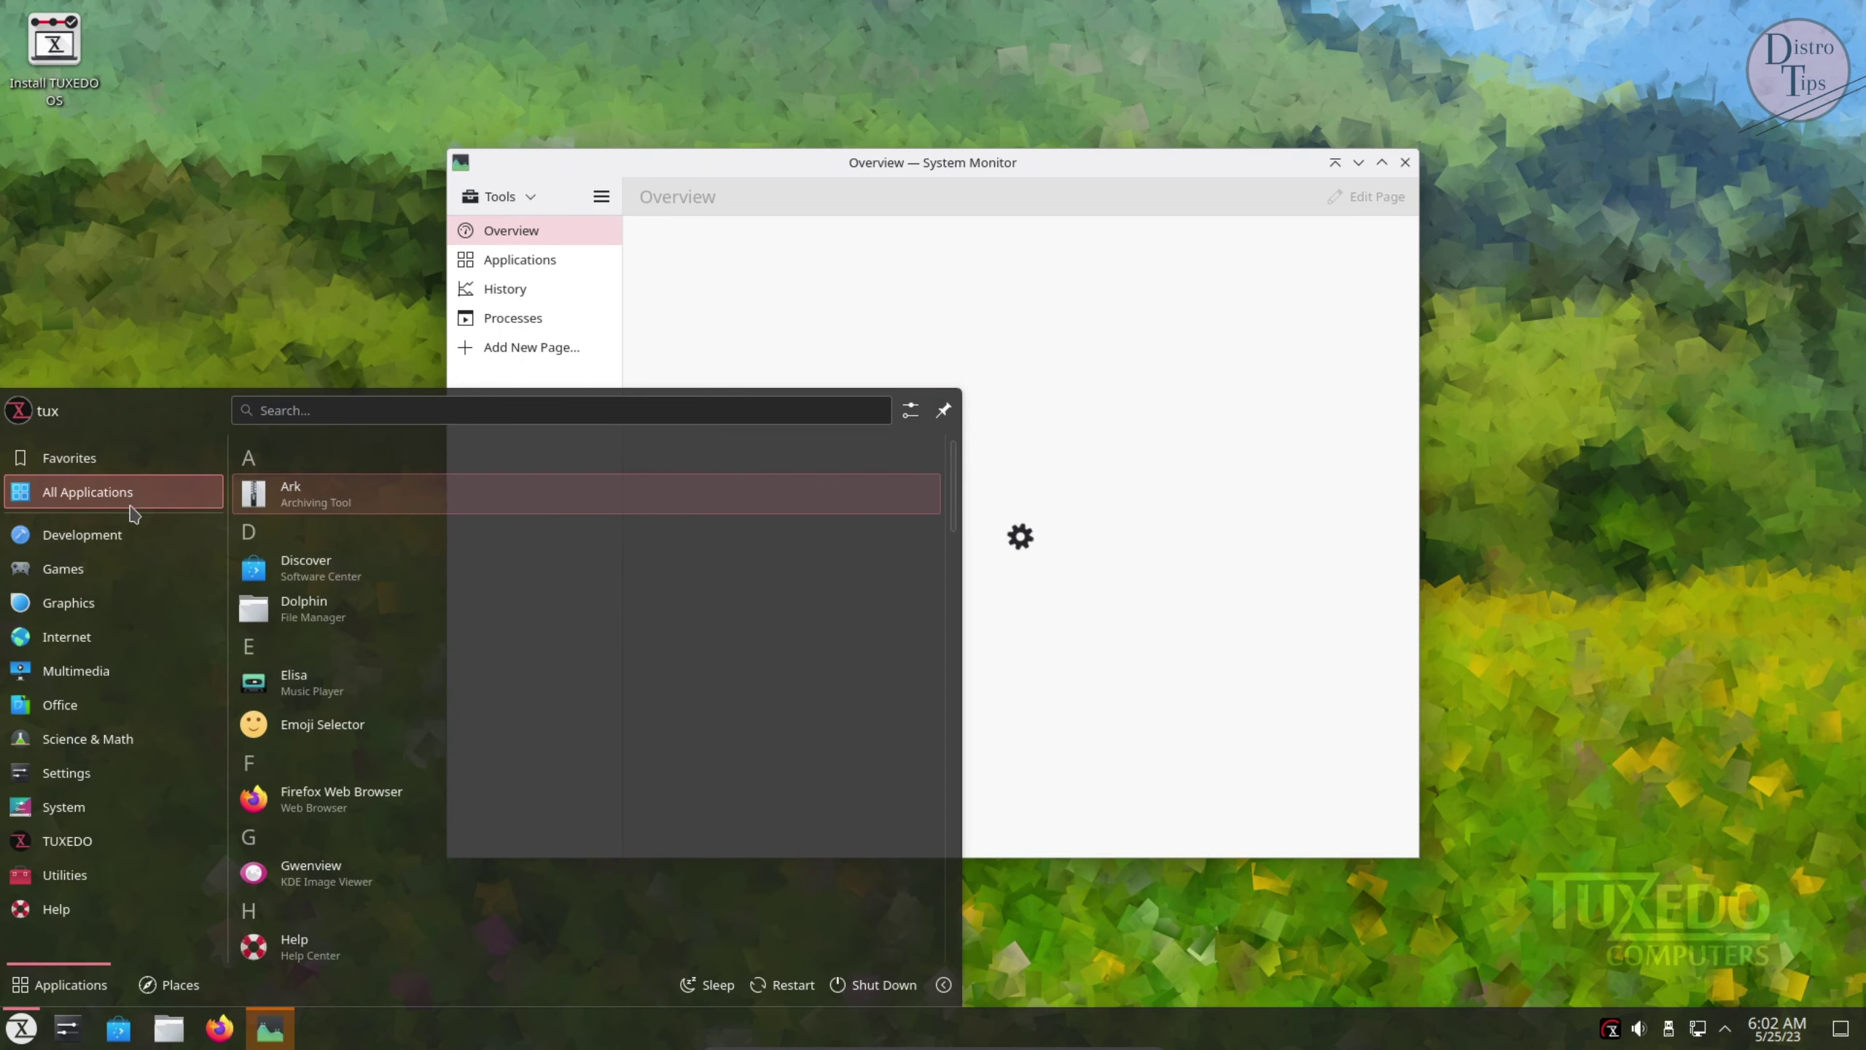
scroll(549, 708, down, 5)
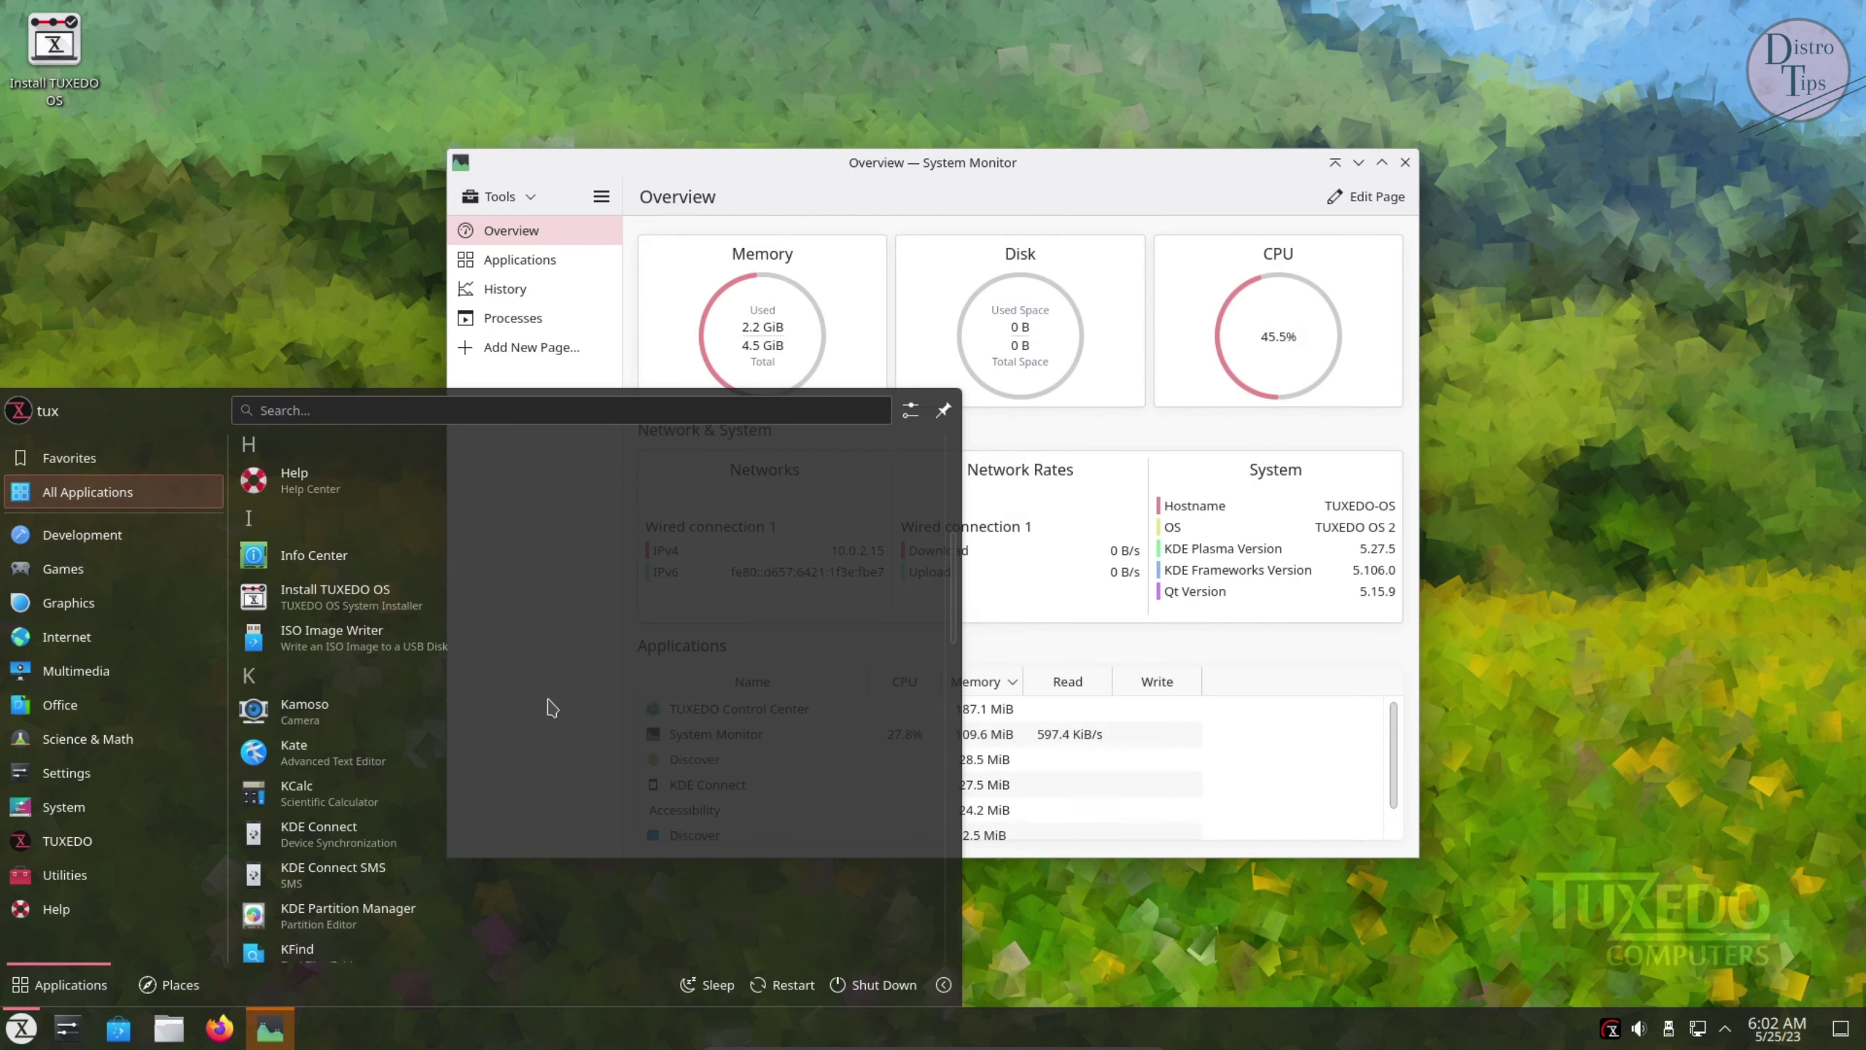
click(323, 724)
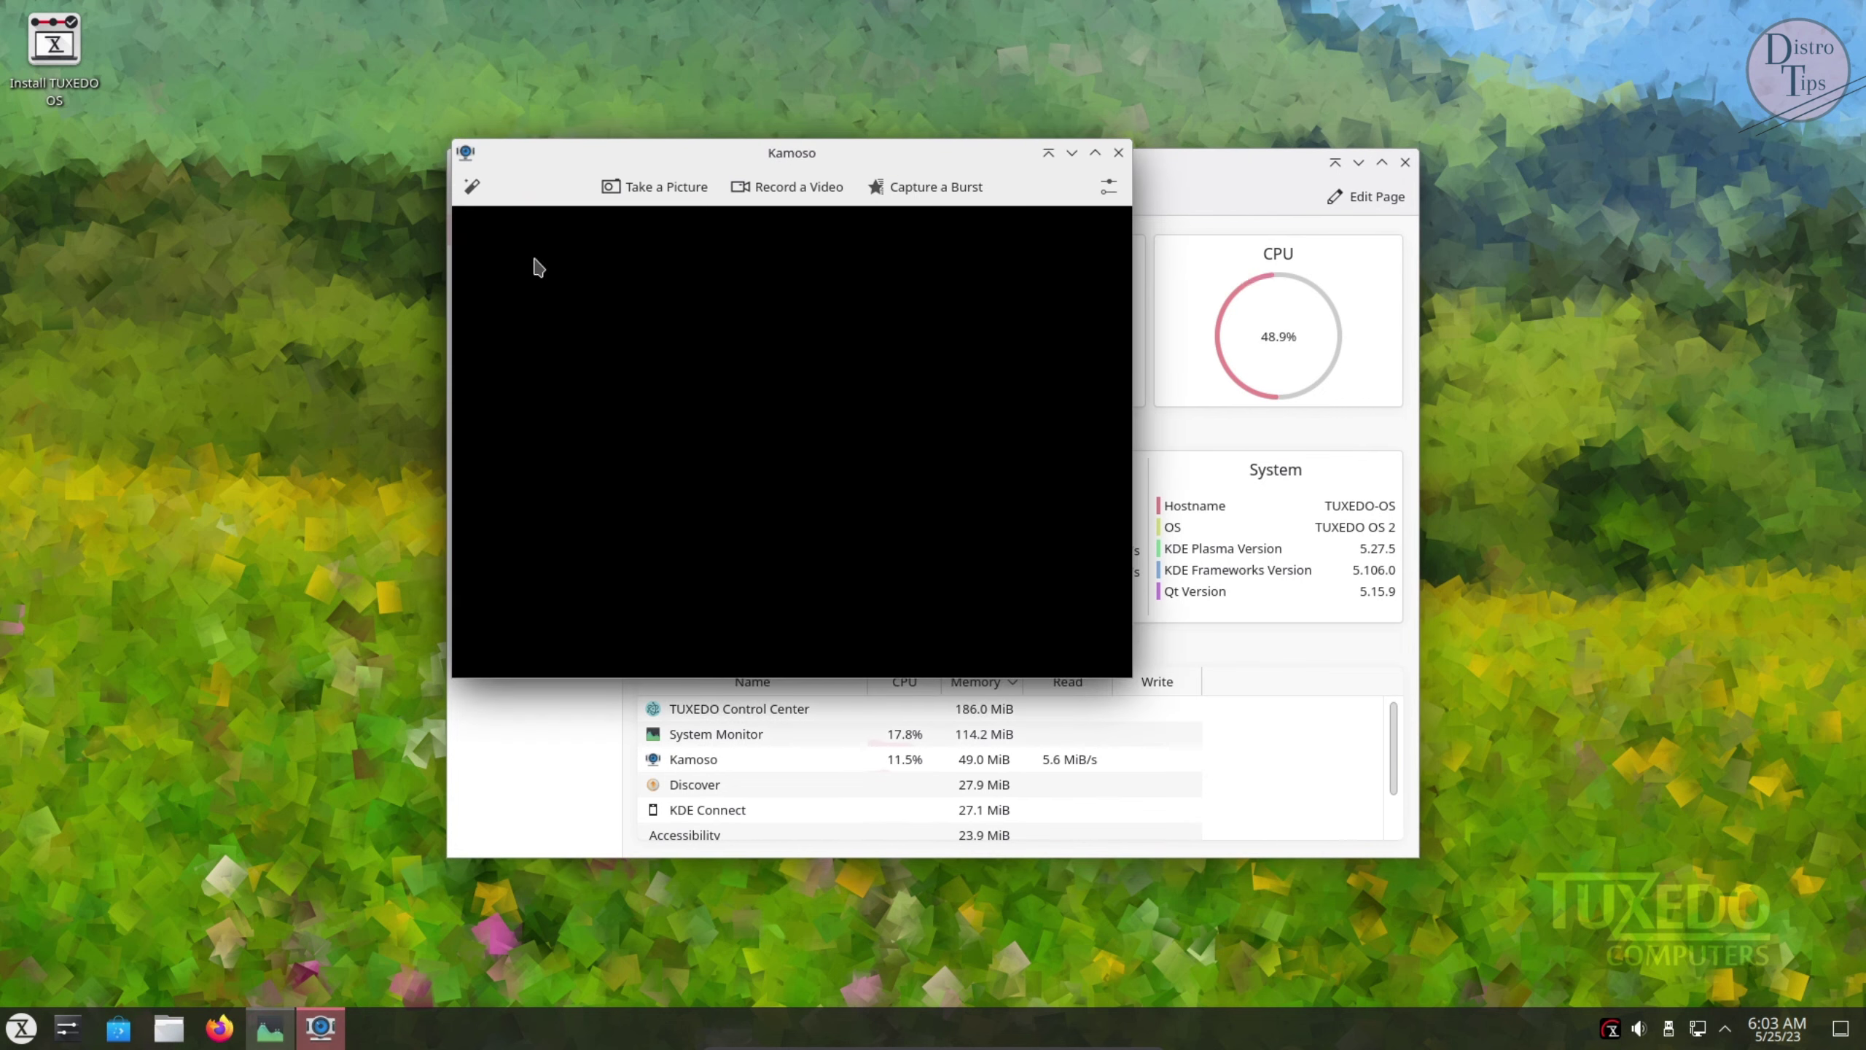
View Kamoso's configuration page with the save locations and camera mirroring, and close Kamoso
drag(794, 157, 1022, 248)
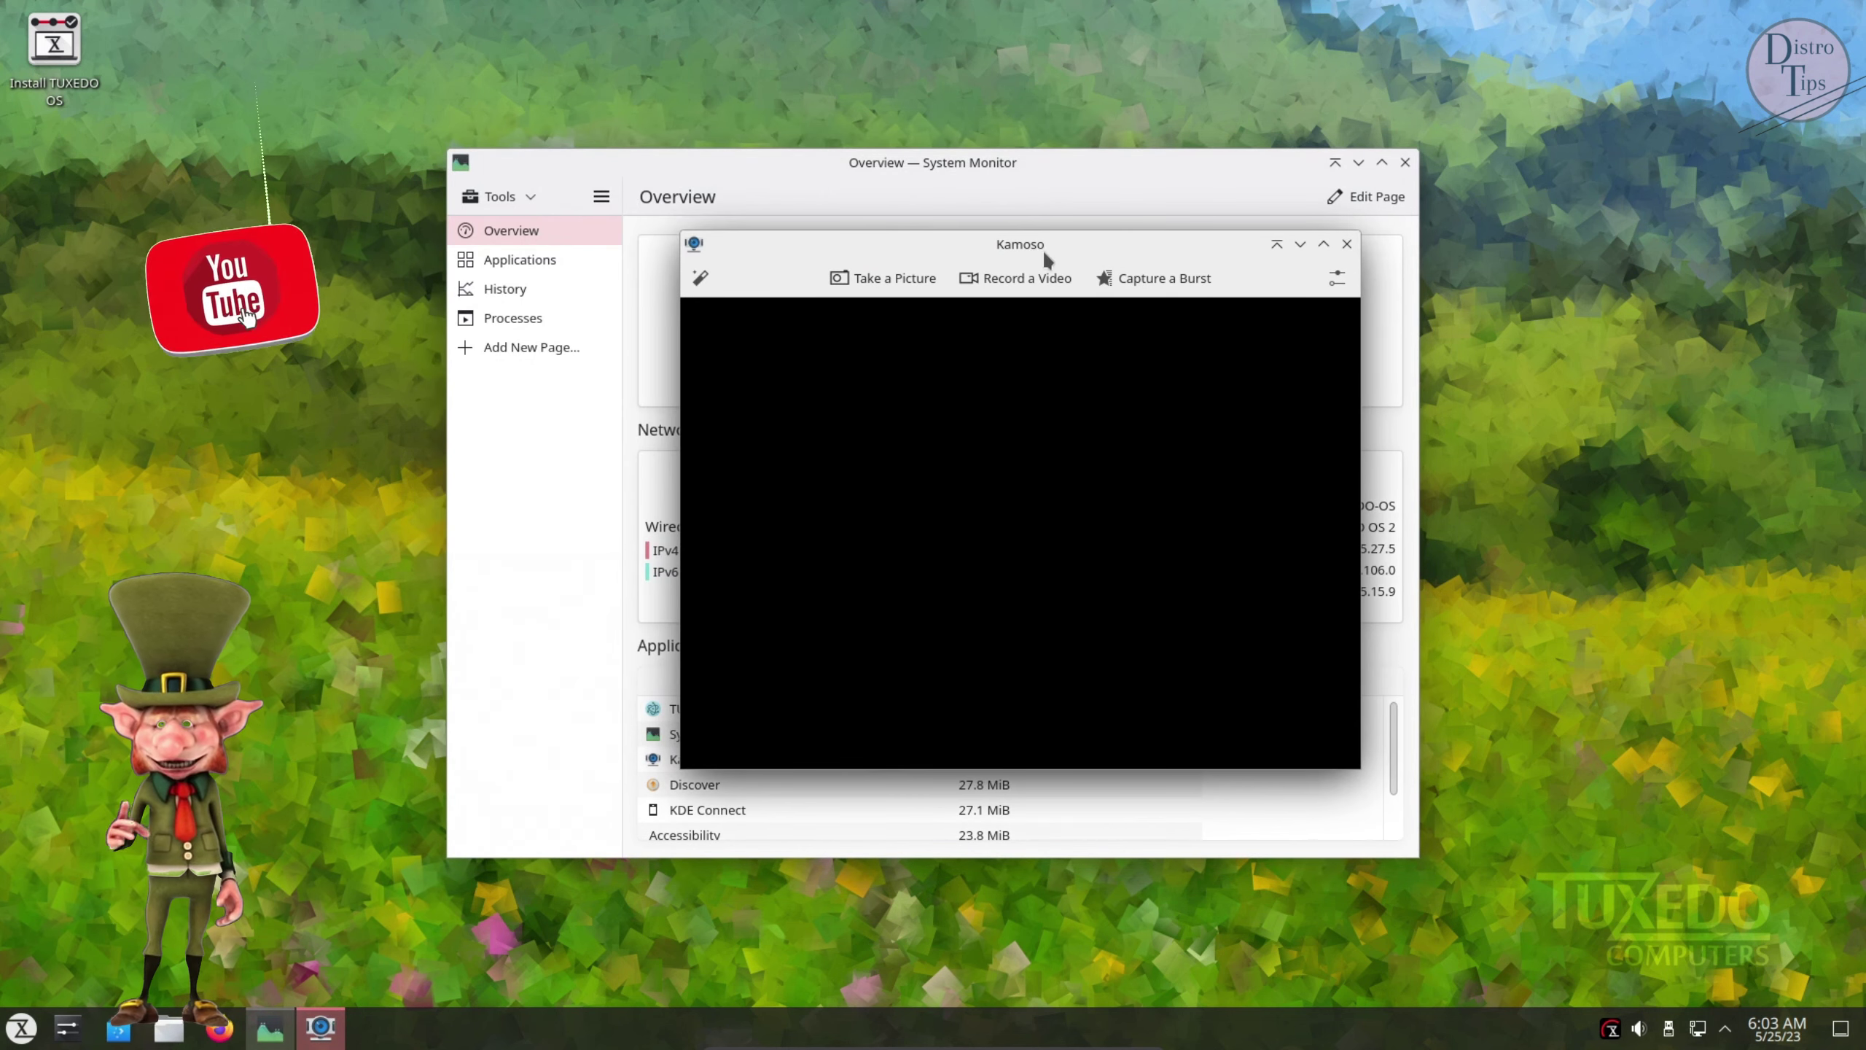
click(1337, 278)
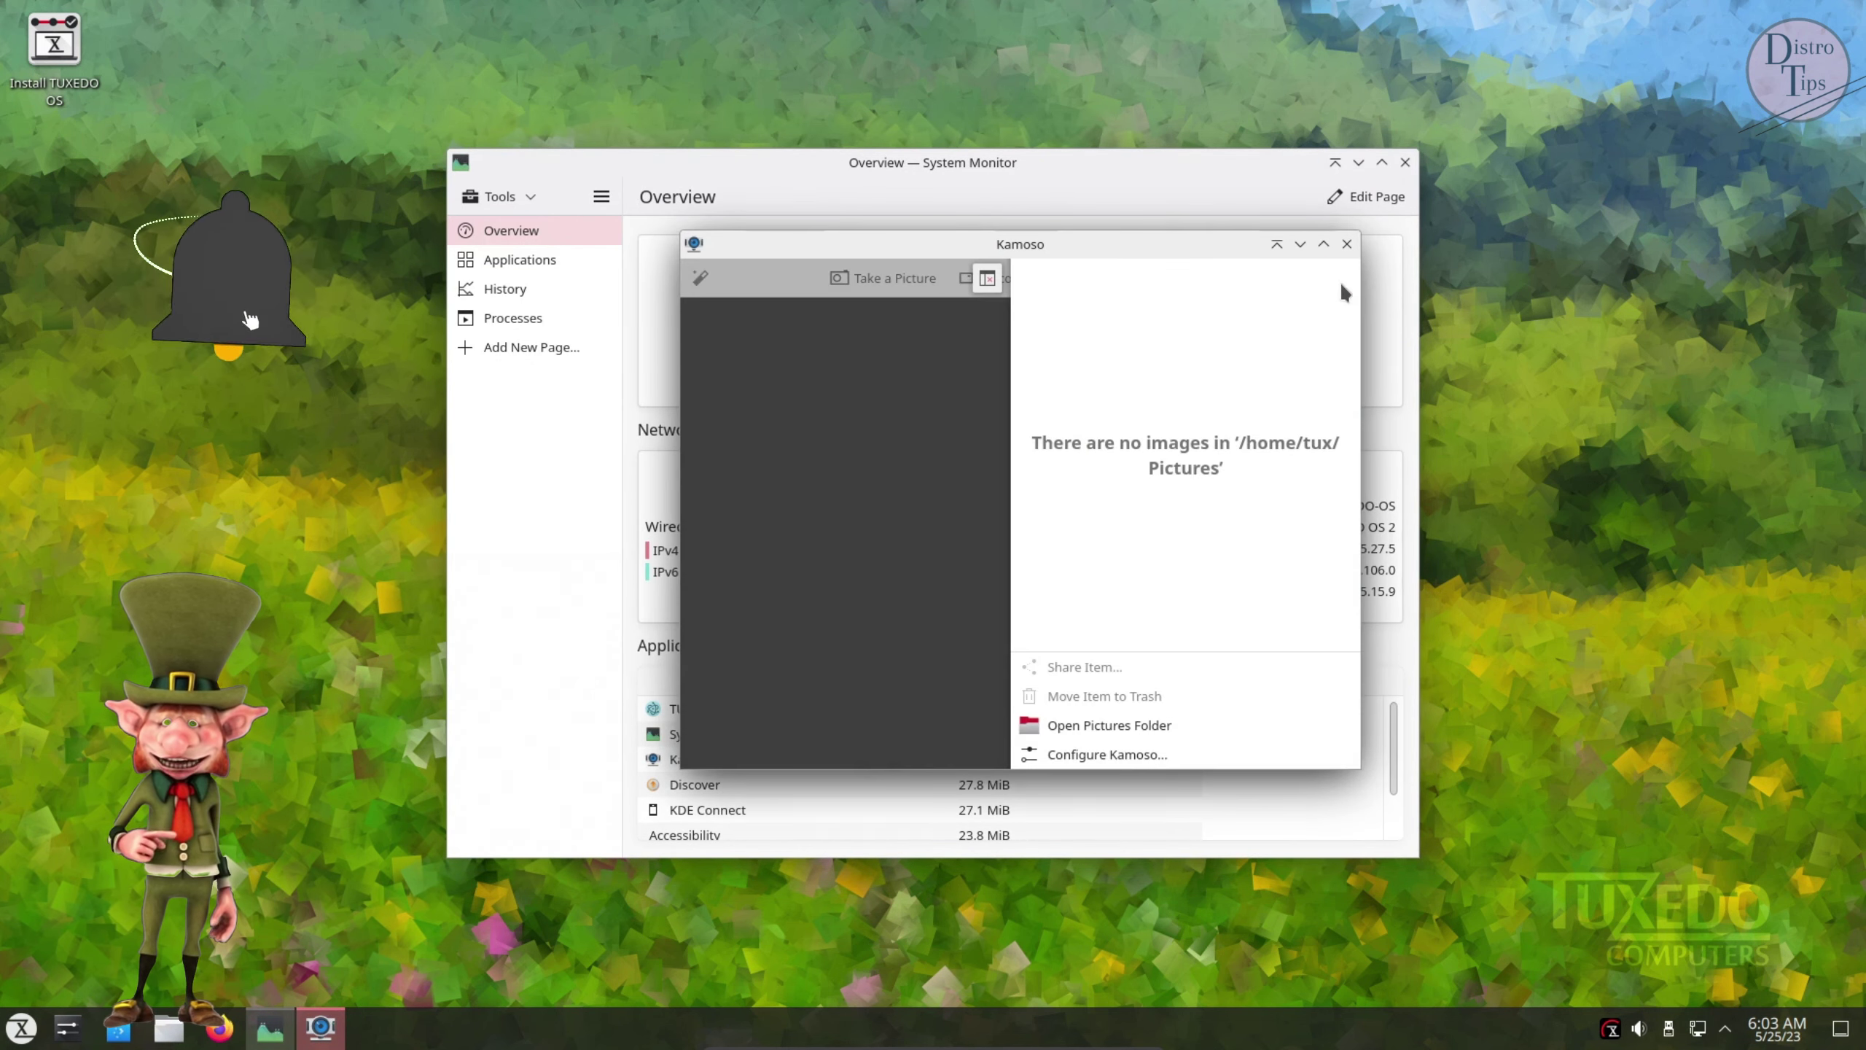
click(1143, 762)
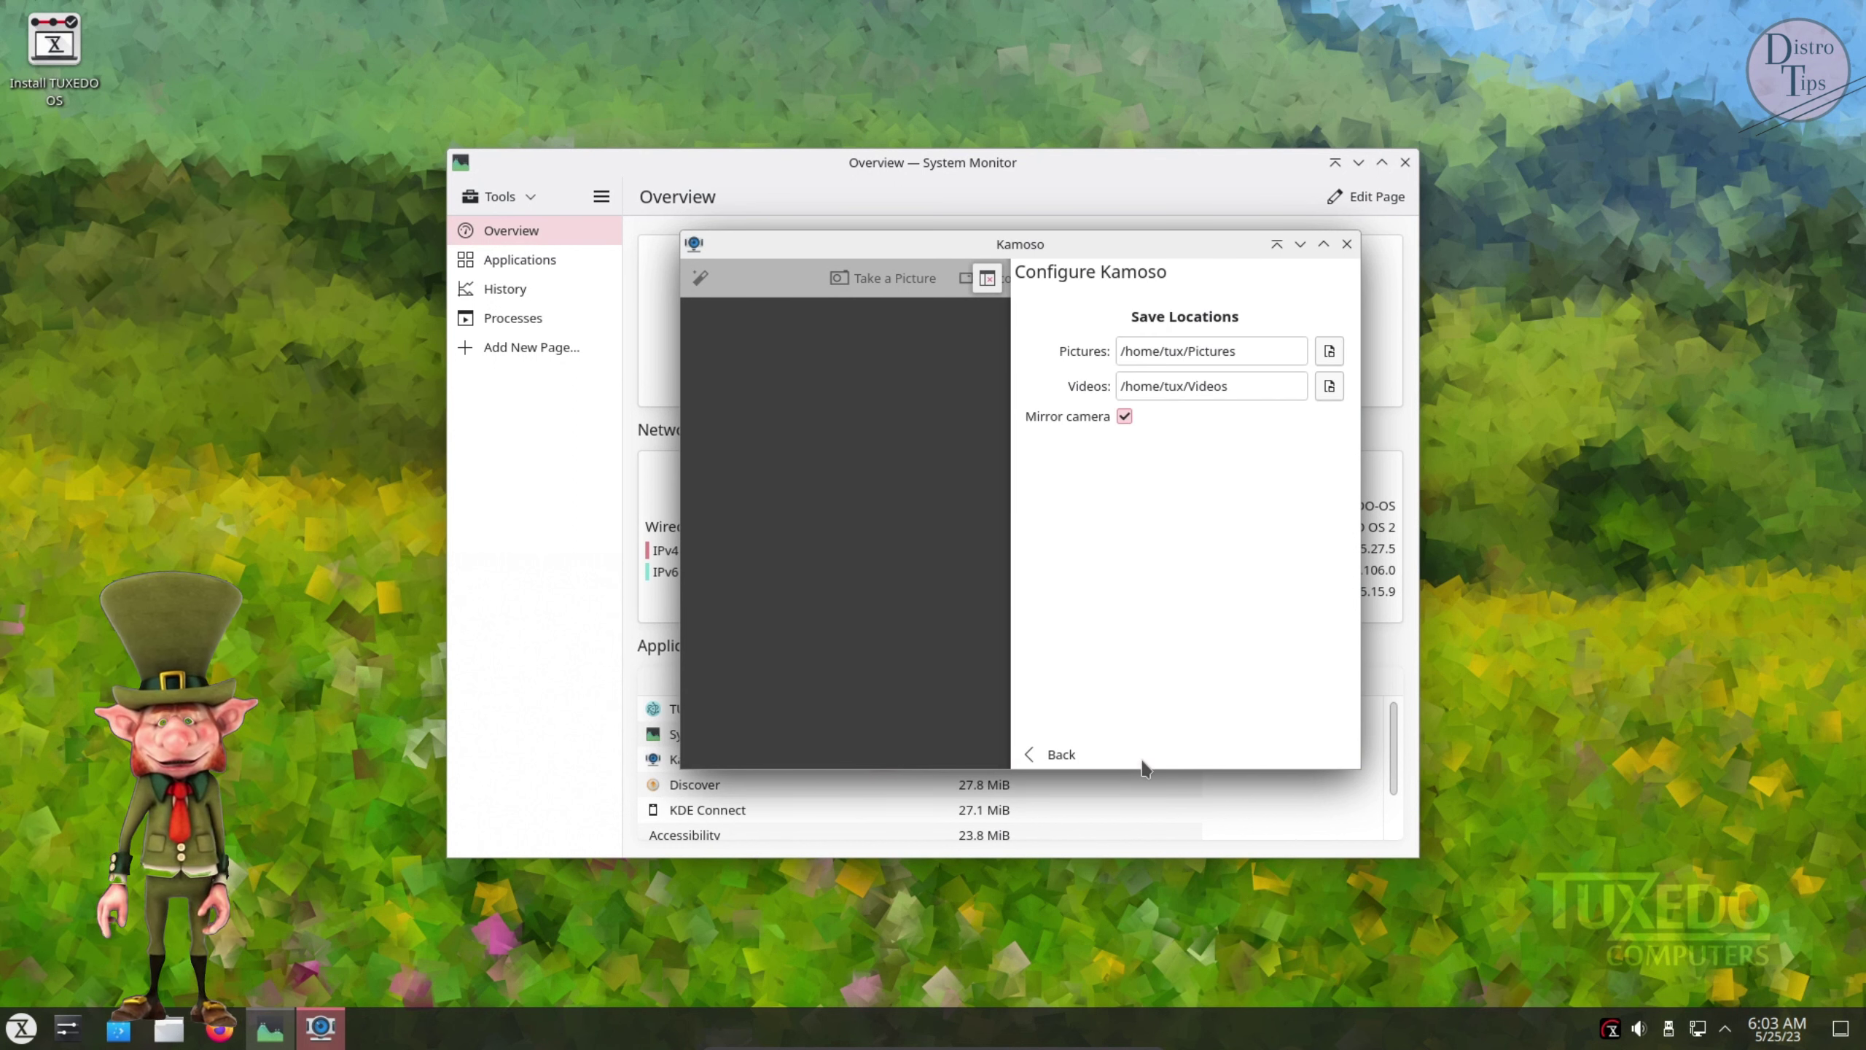
click(1347, 244)
View System Monitor's Applications, History and About pages and close it
click(562, 259)
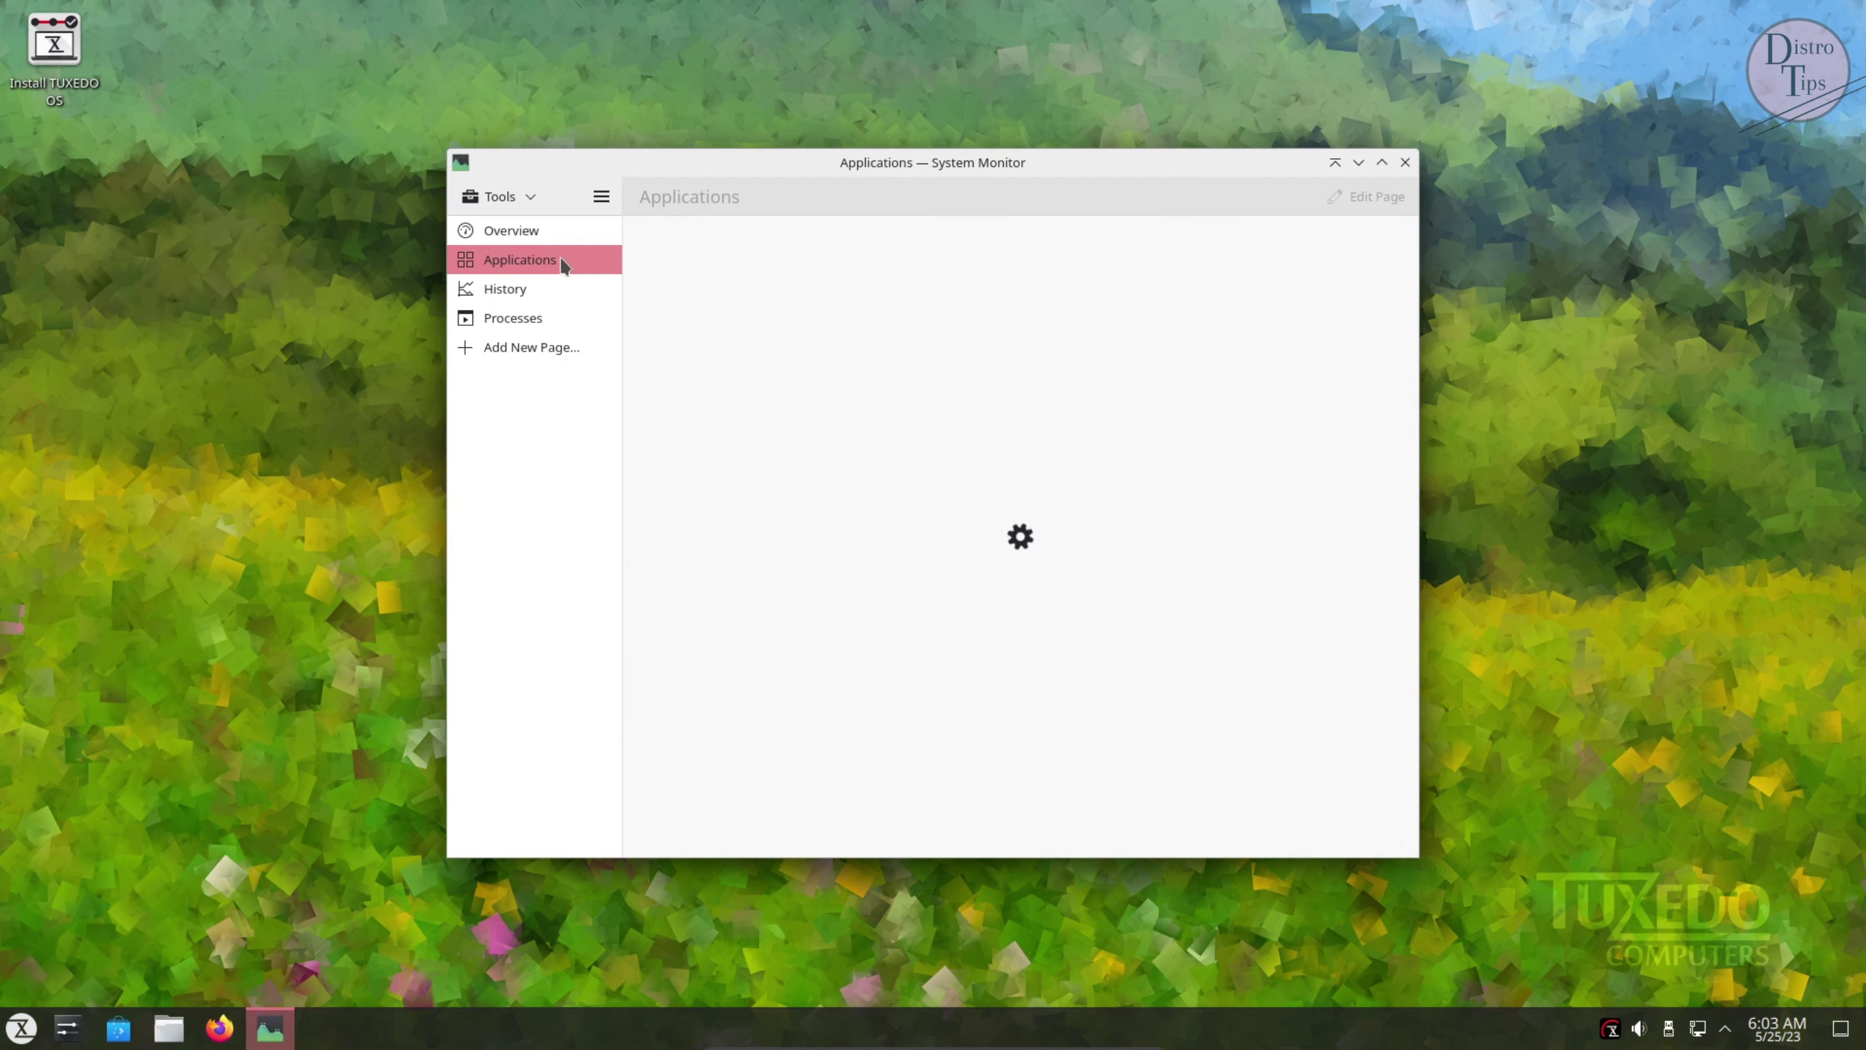
click(540, 289)
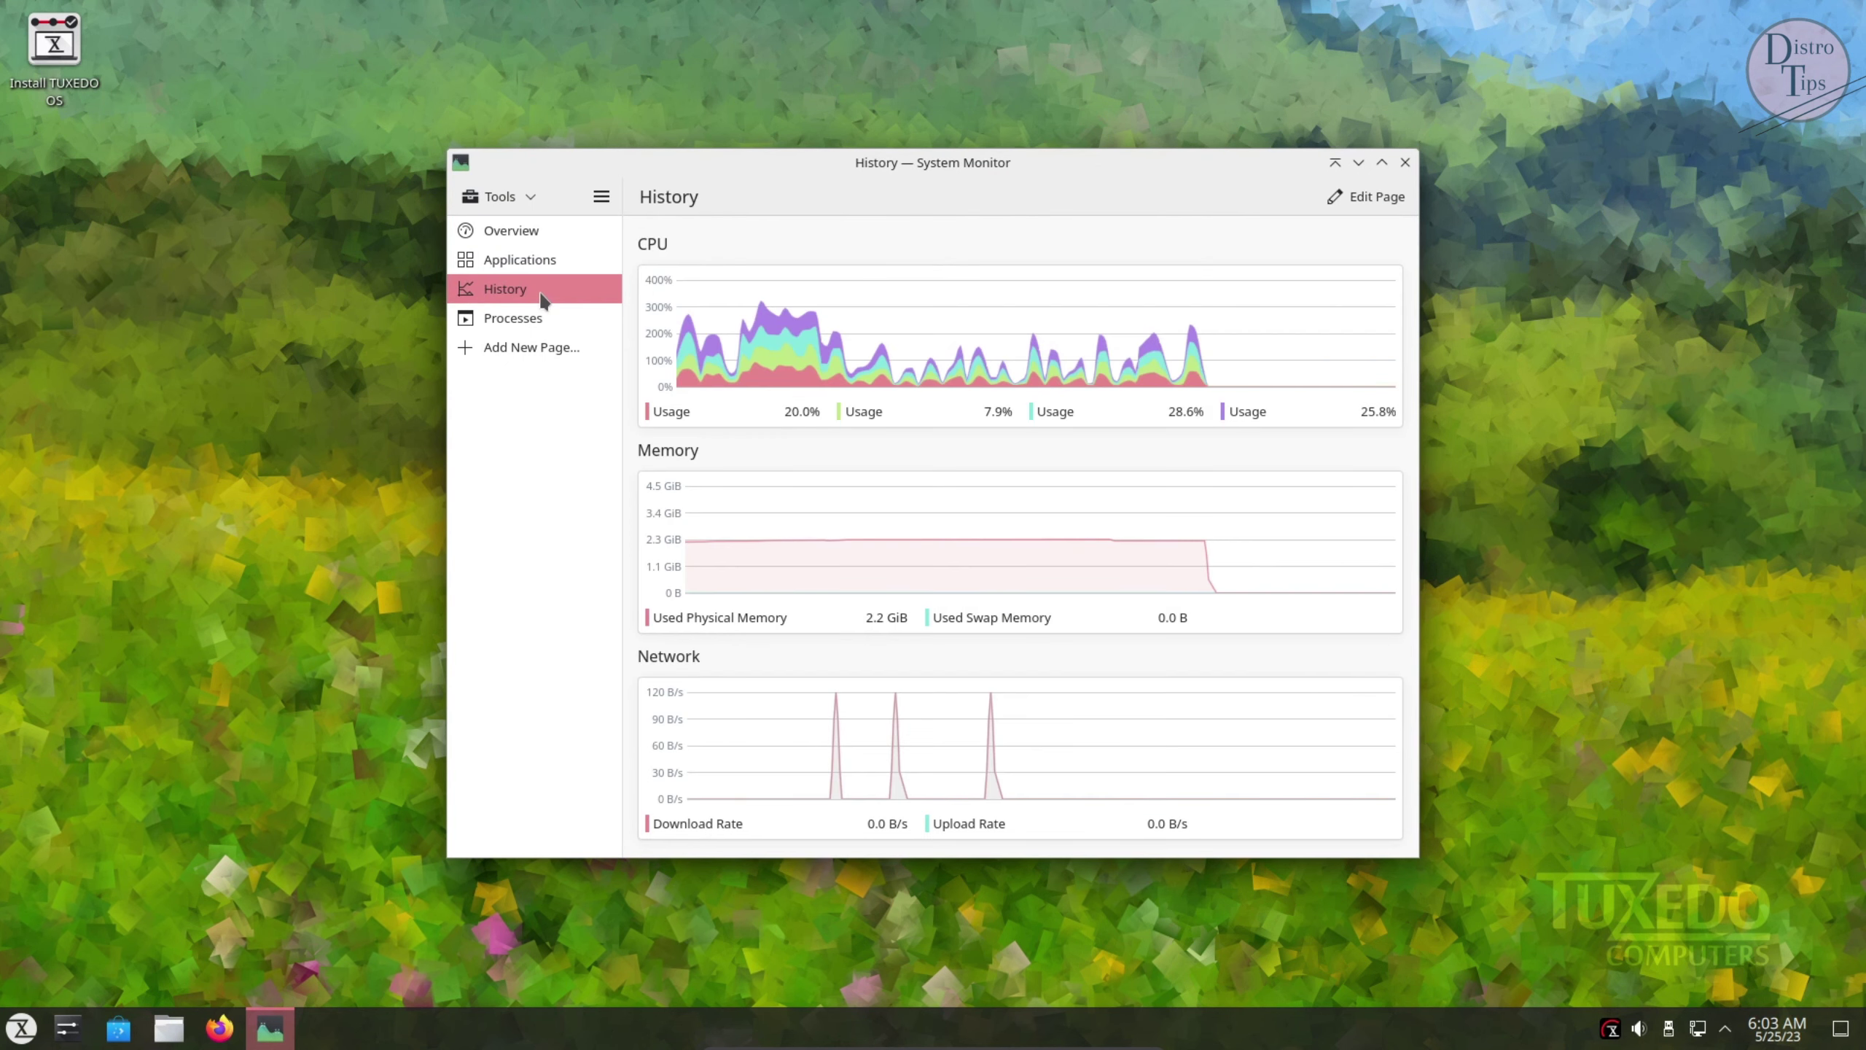
click(601, 196)
click(677, 412)
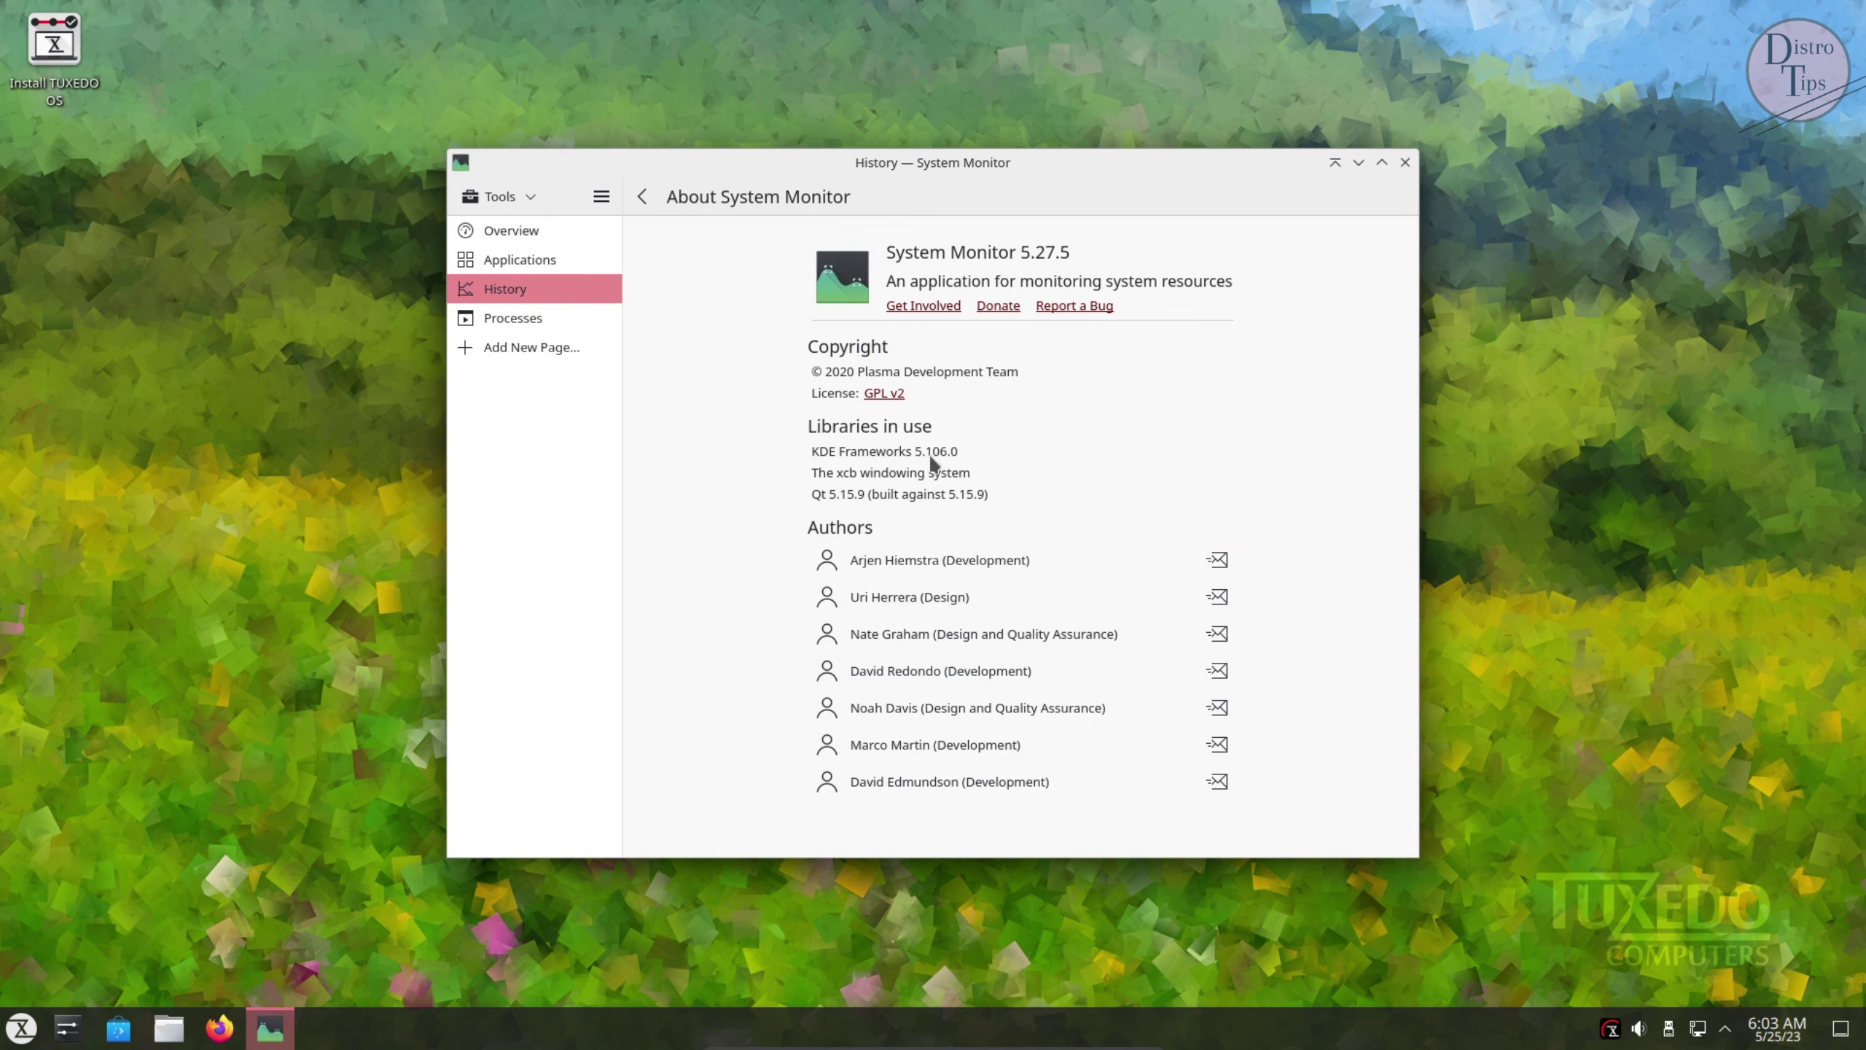
click(1404, 162)
Look through the Multimedia and Graphics application categories and launch the Skanlite image scanning application
click(20, 1028)
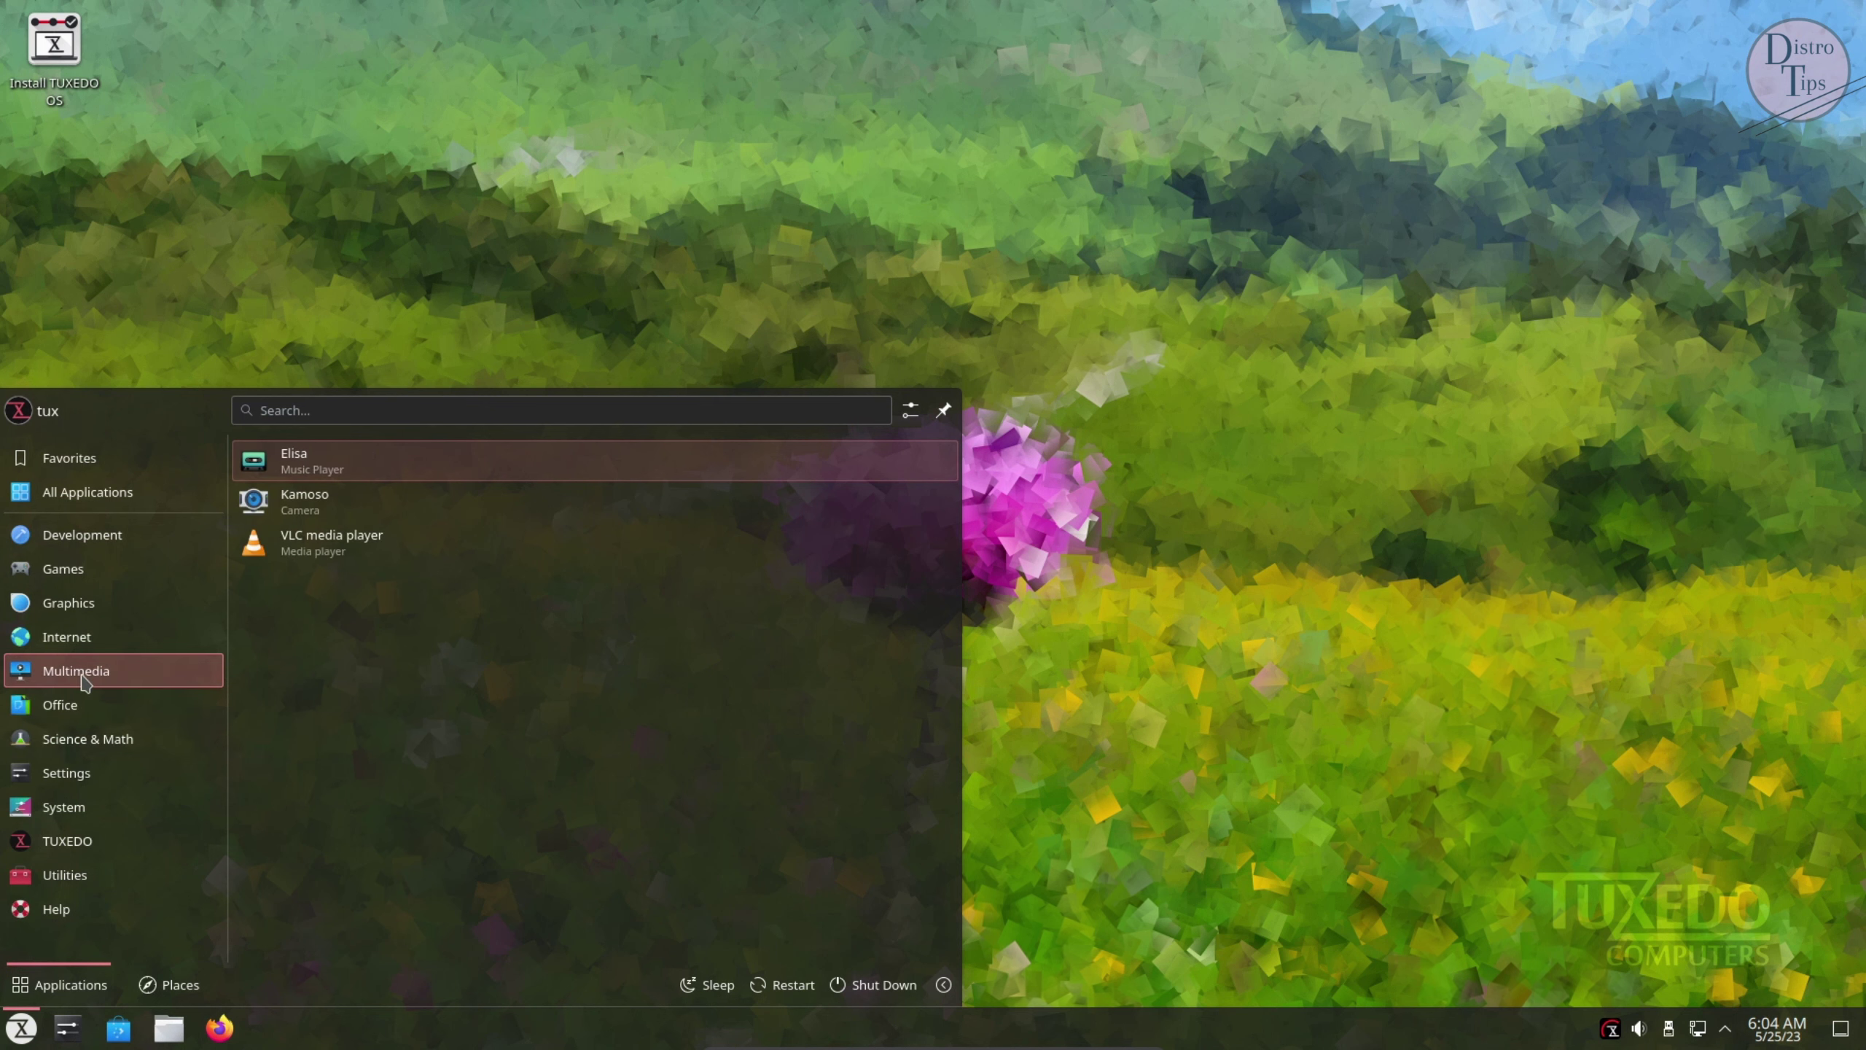
mouse_move(83, 647)
mouse_move(81, 614)
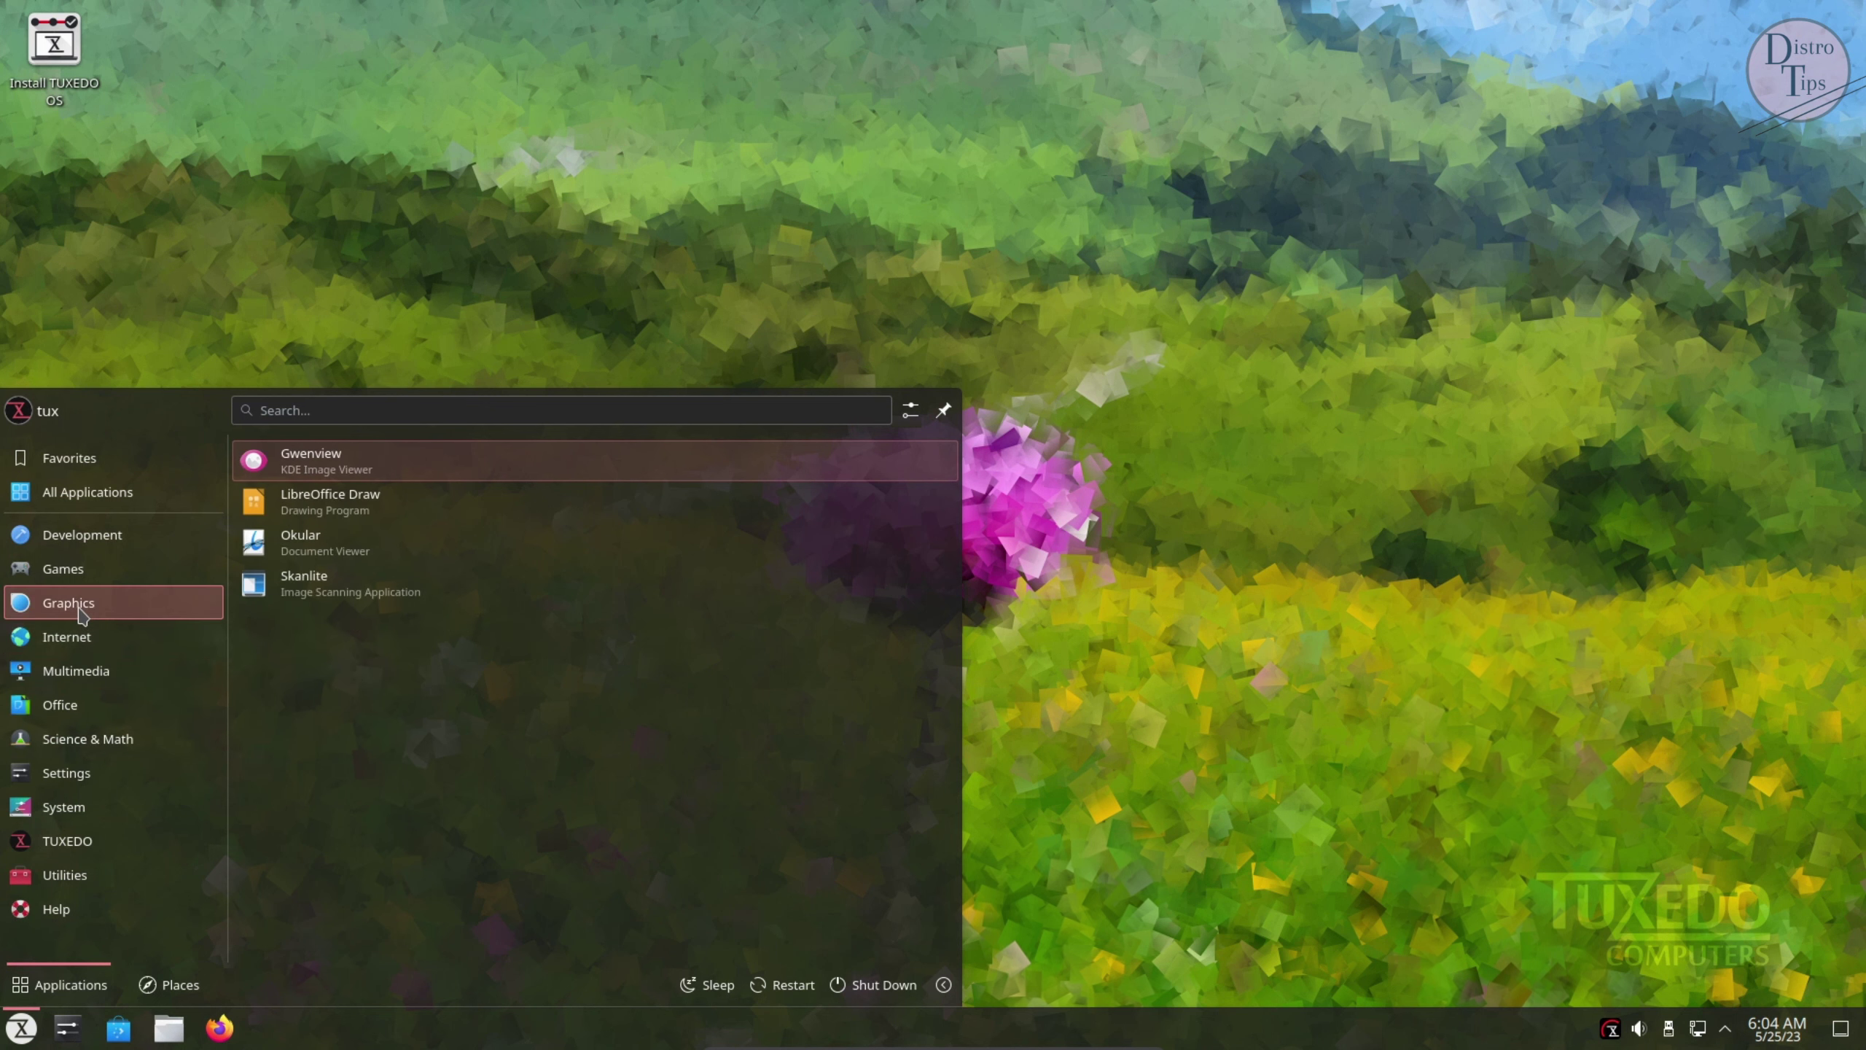
click(338, 604)
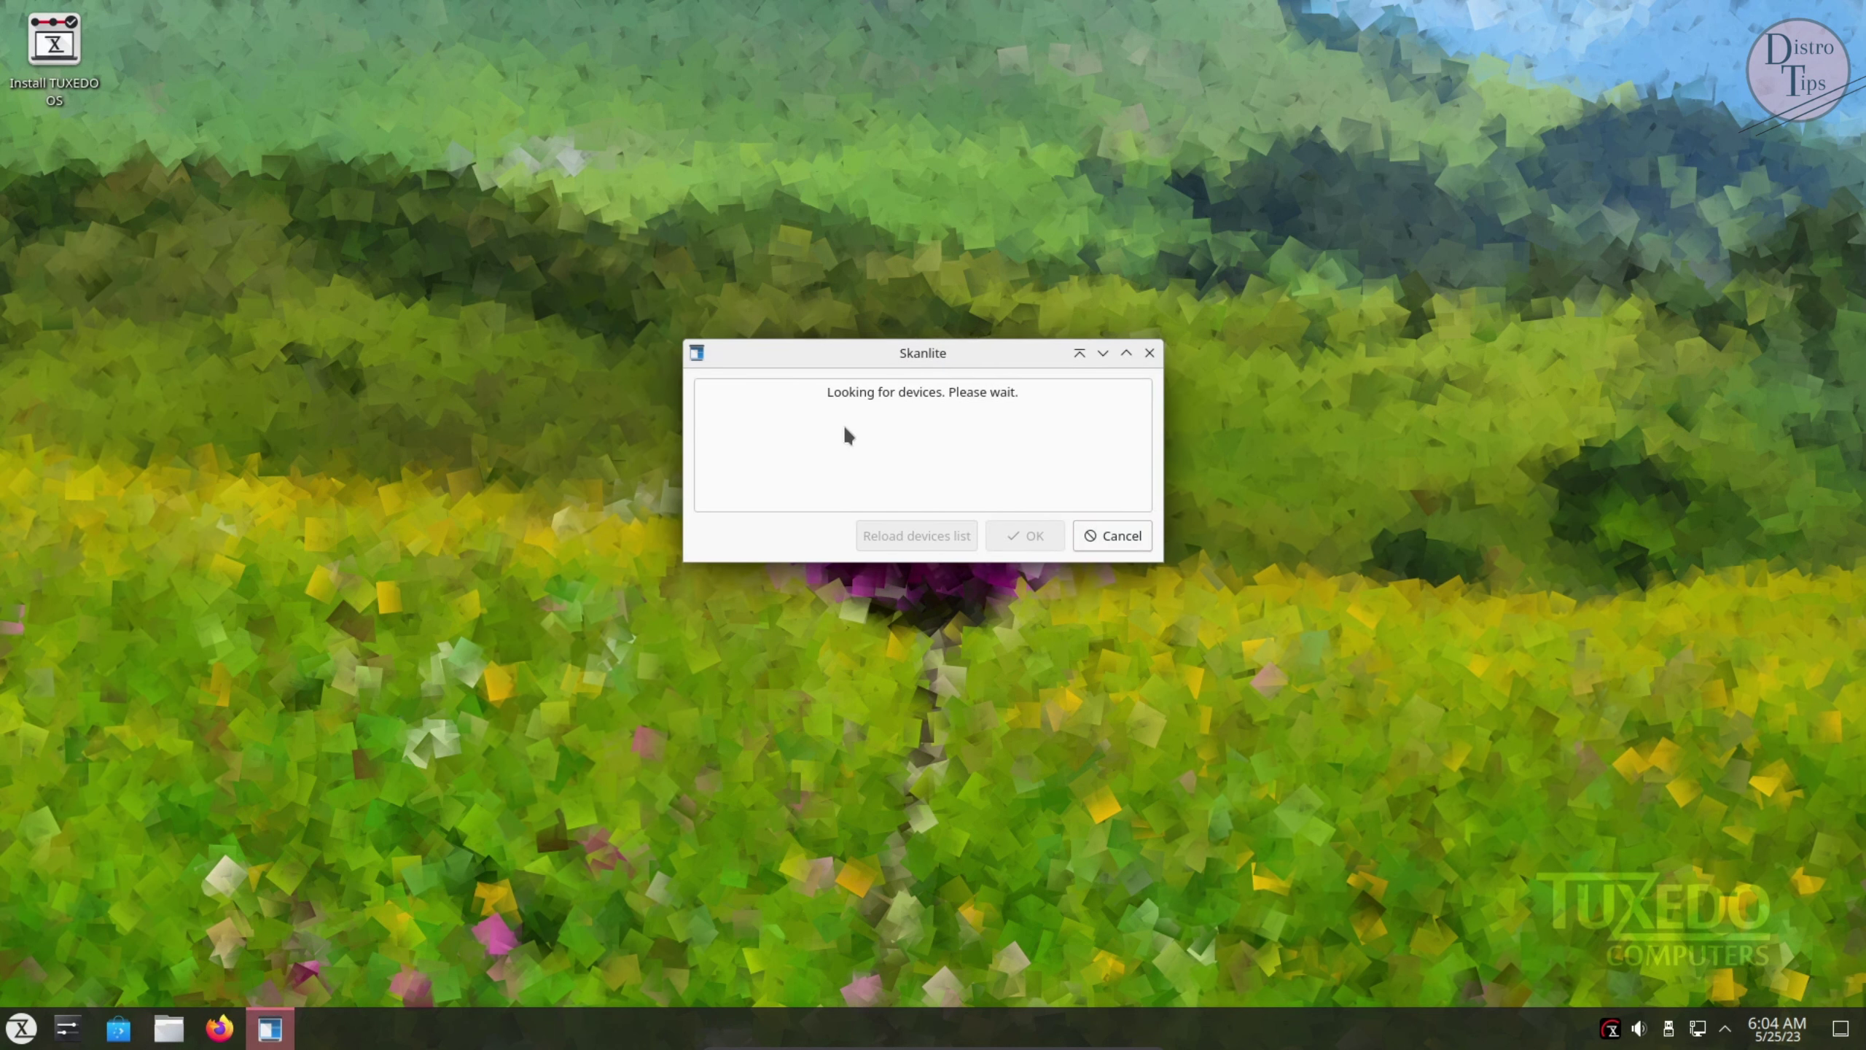
Launch KCalc and VirtualBox from the Utilities category
click(21, 1028)
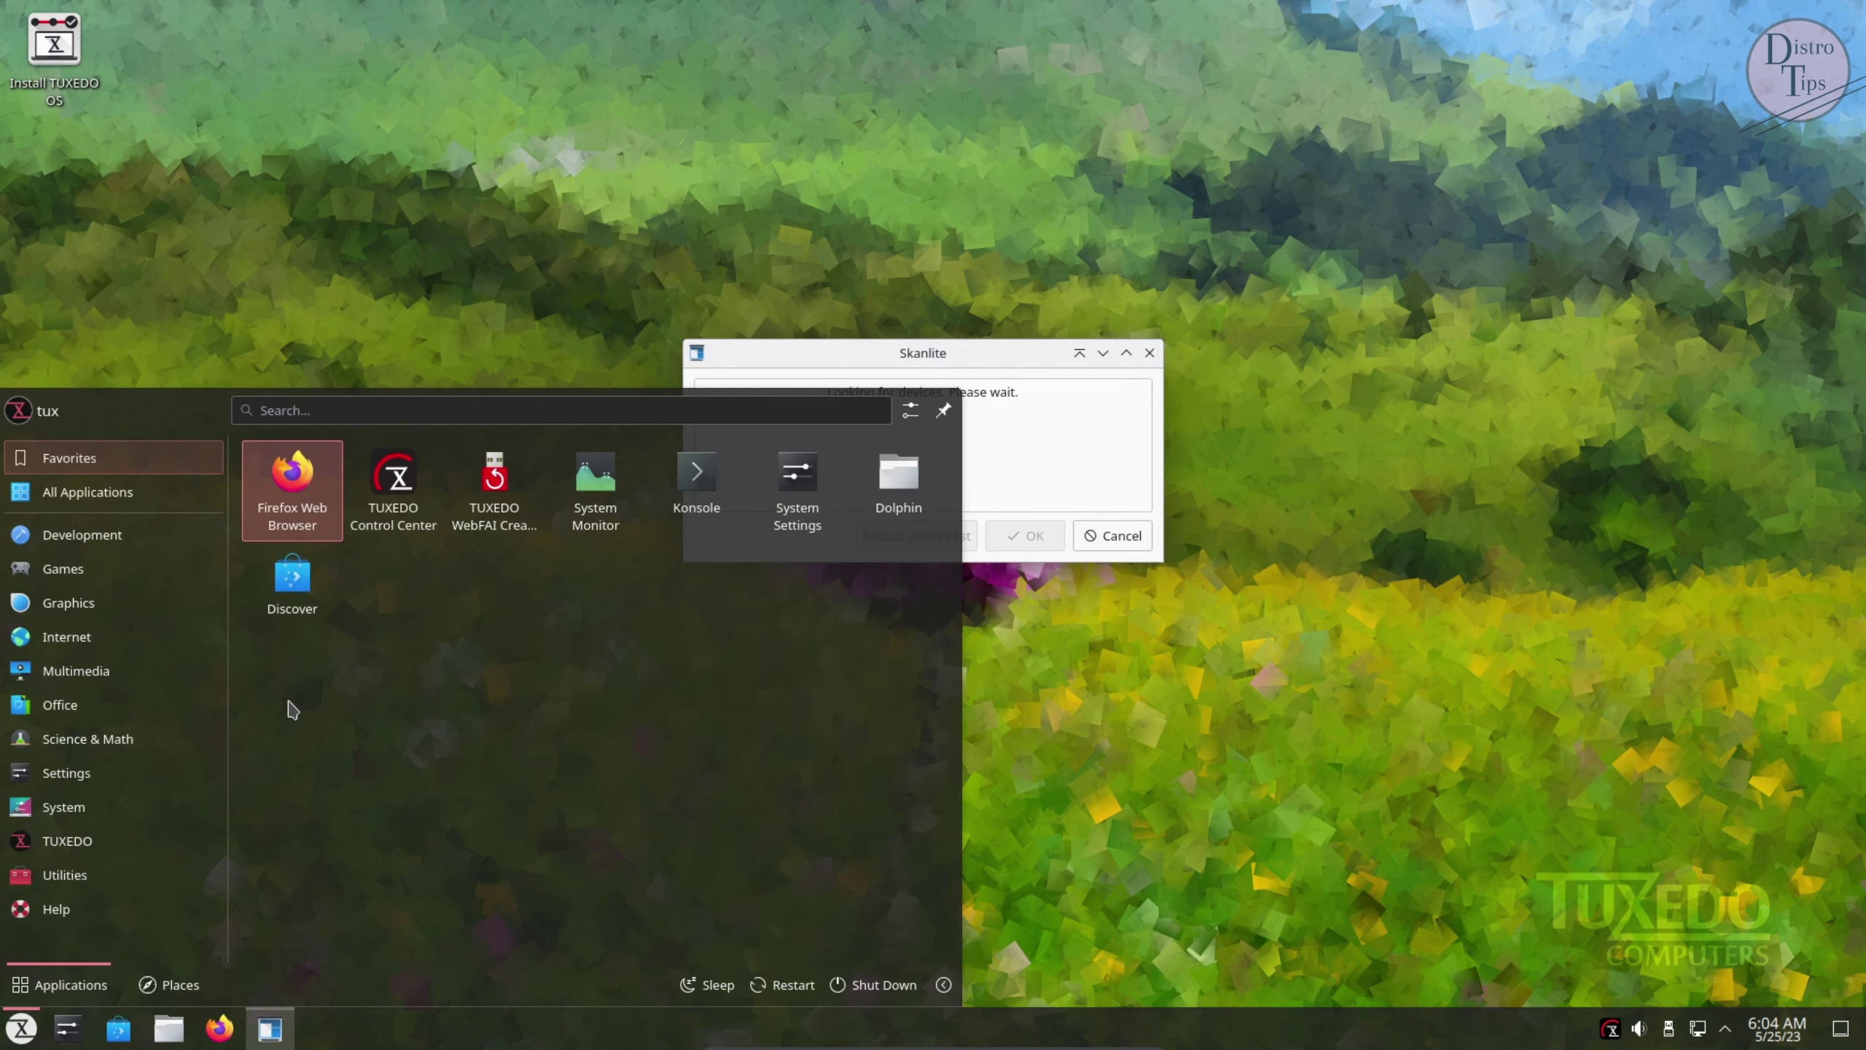
mouse_move(114, 886)
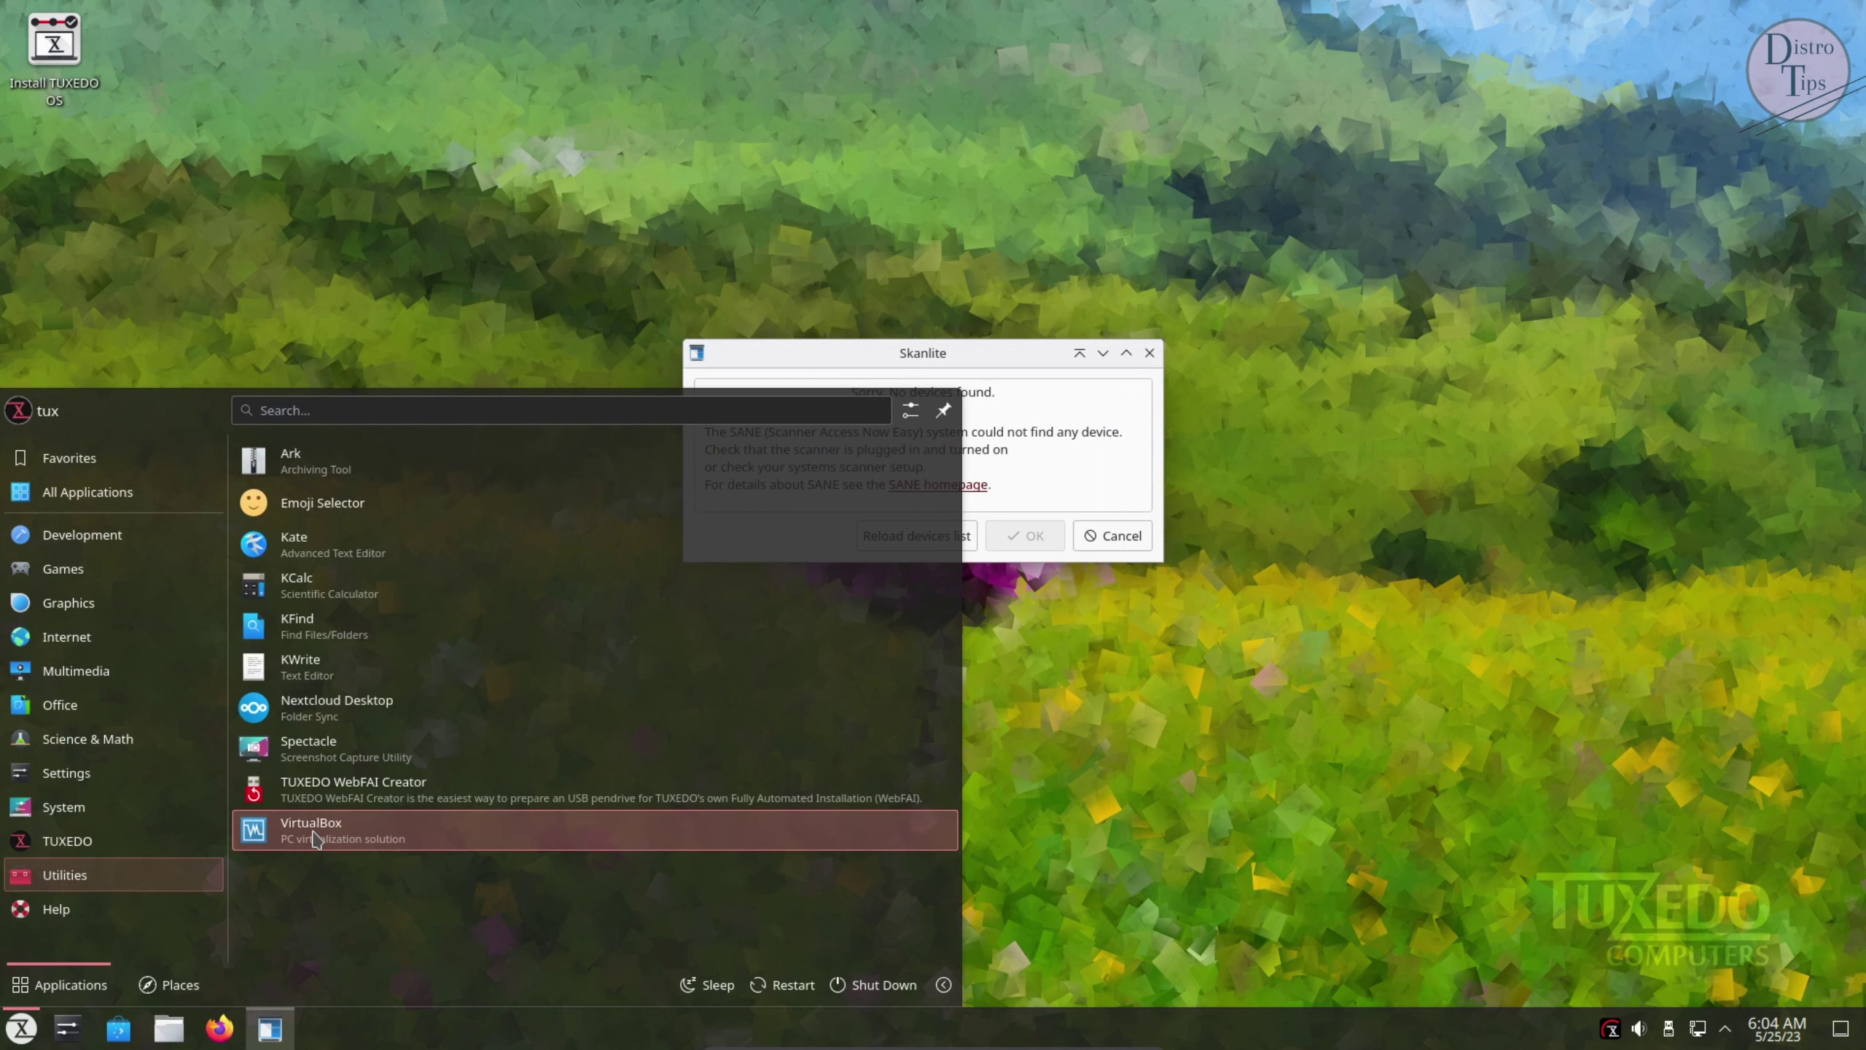
click(297, 588)
click(21, 1028)
mouse_move(101, 882)
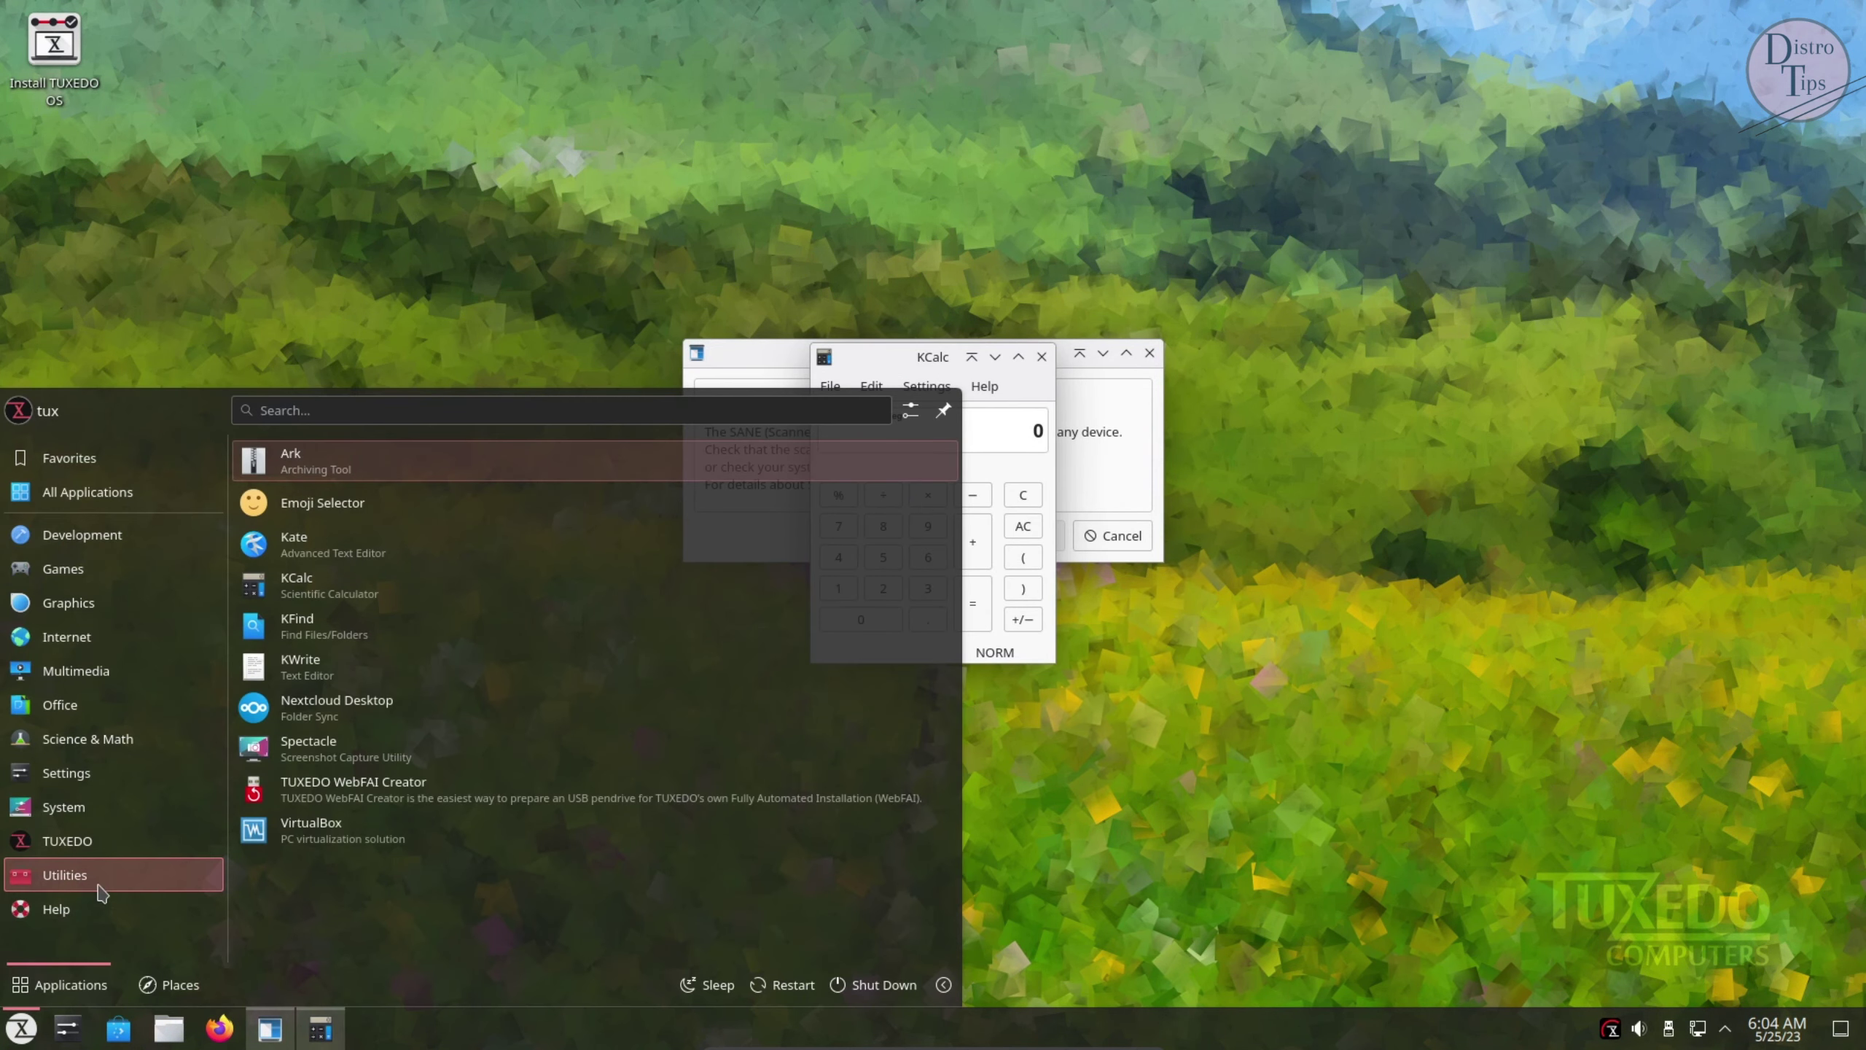
click(323, 830)
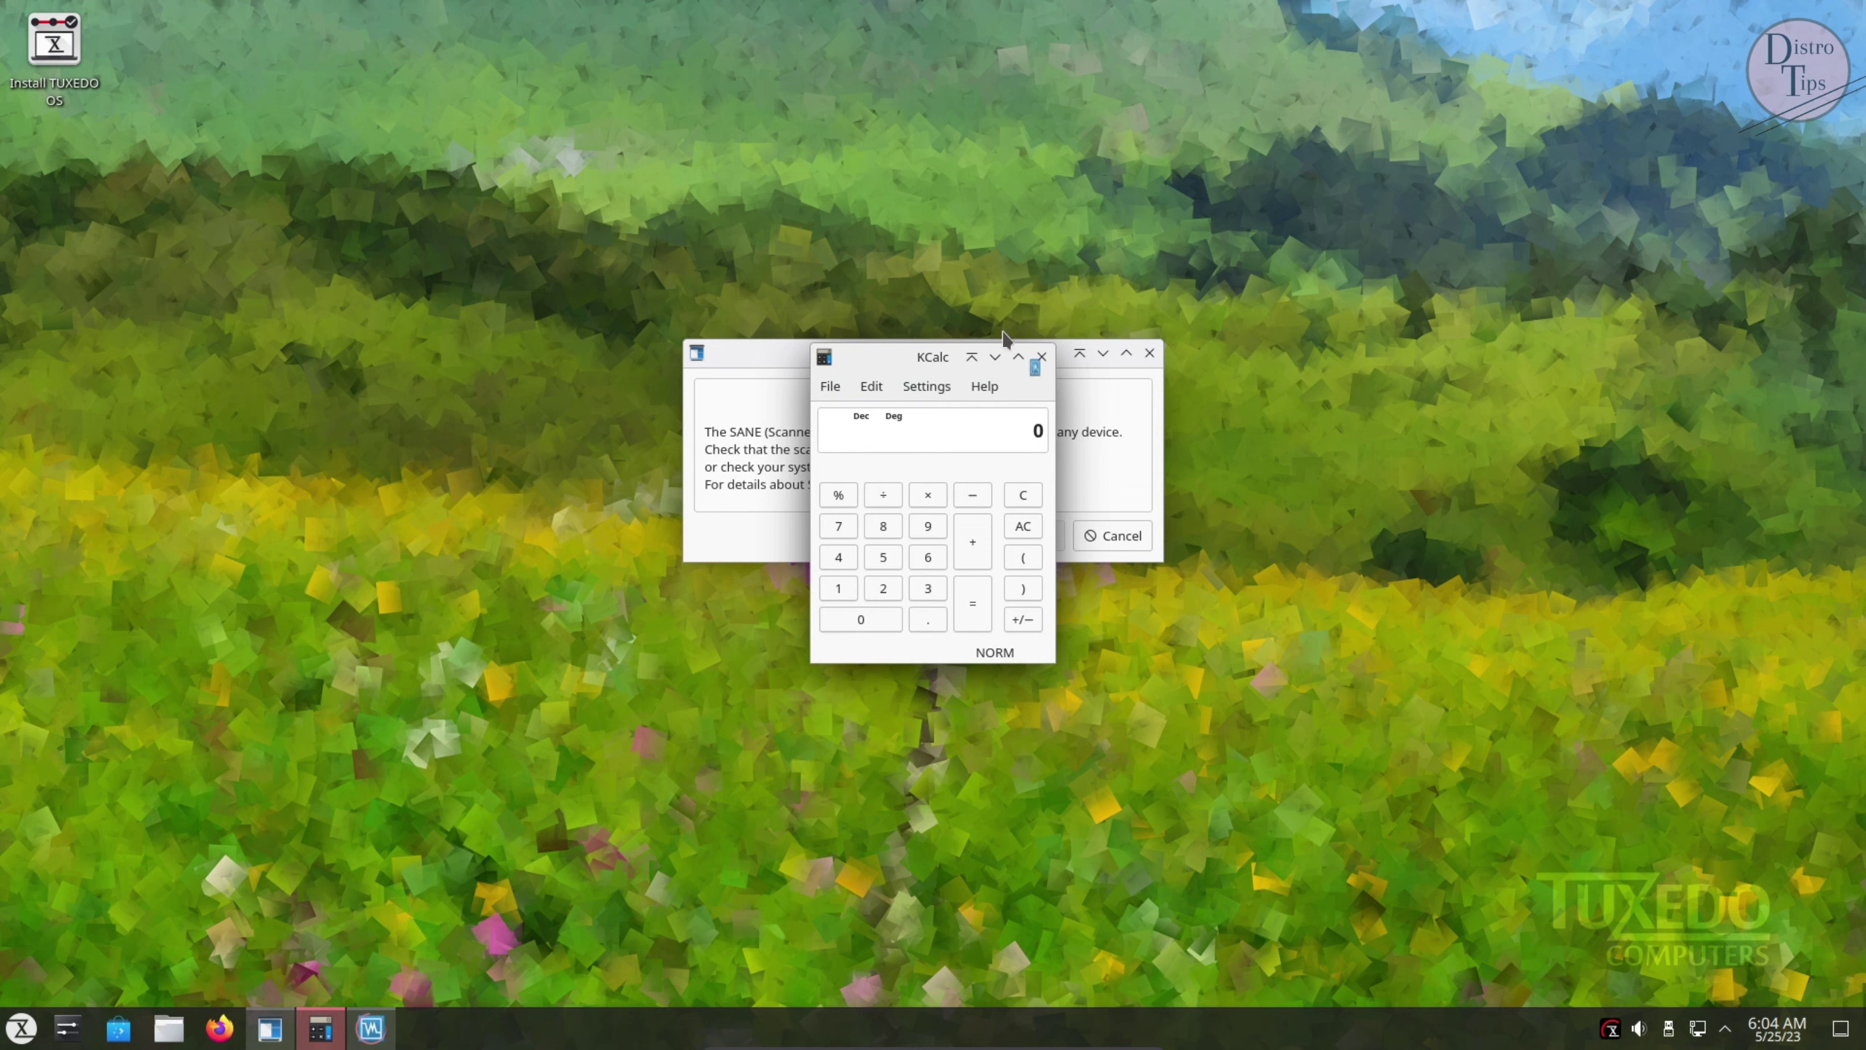
Switch KCalc to its scientific mode and move its window
click(937, 388)
click(943, 446)
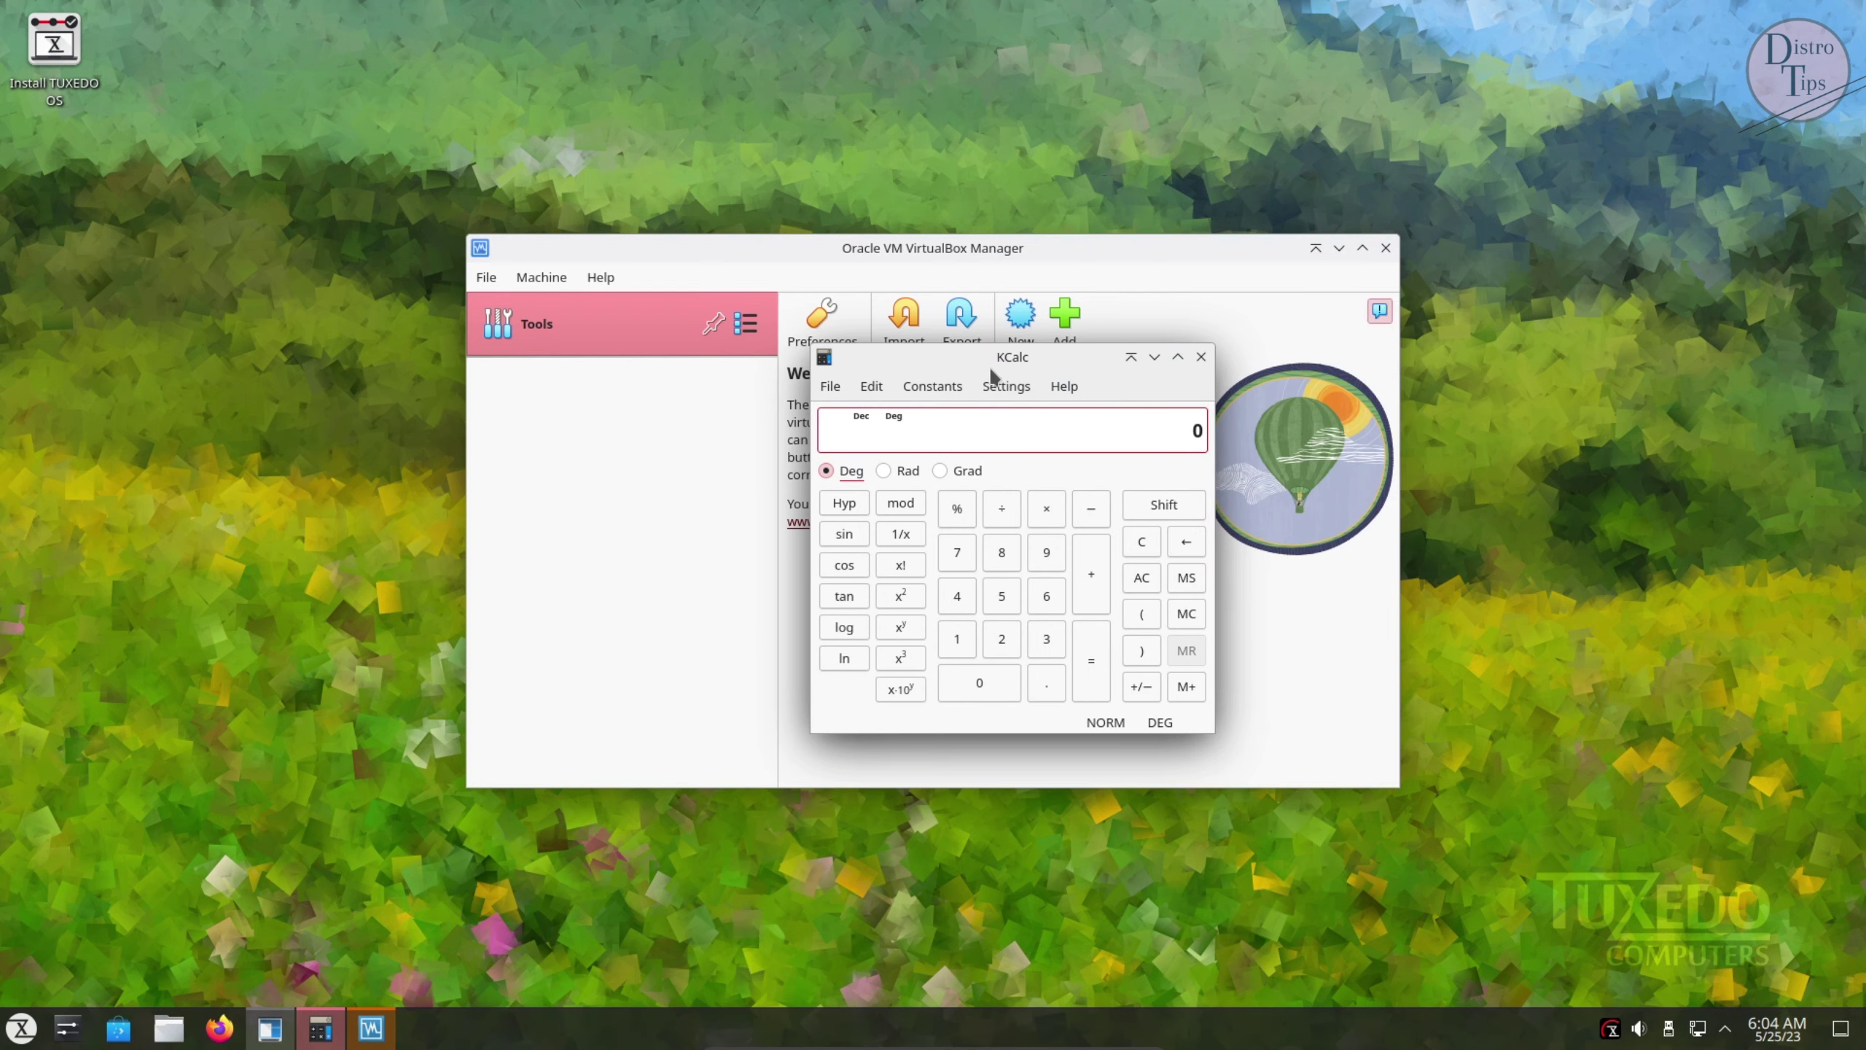
drag(995, 358, 888, 319)
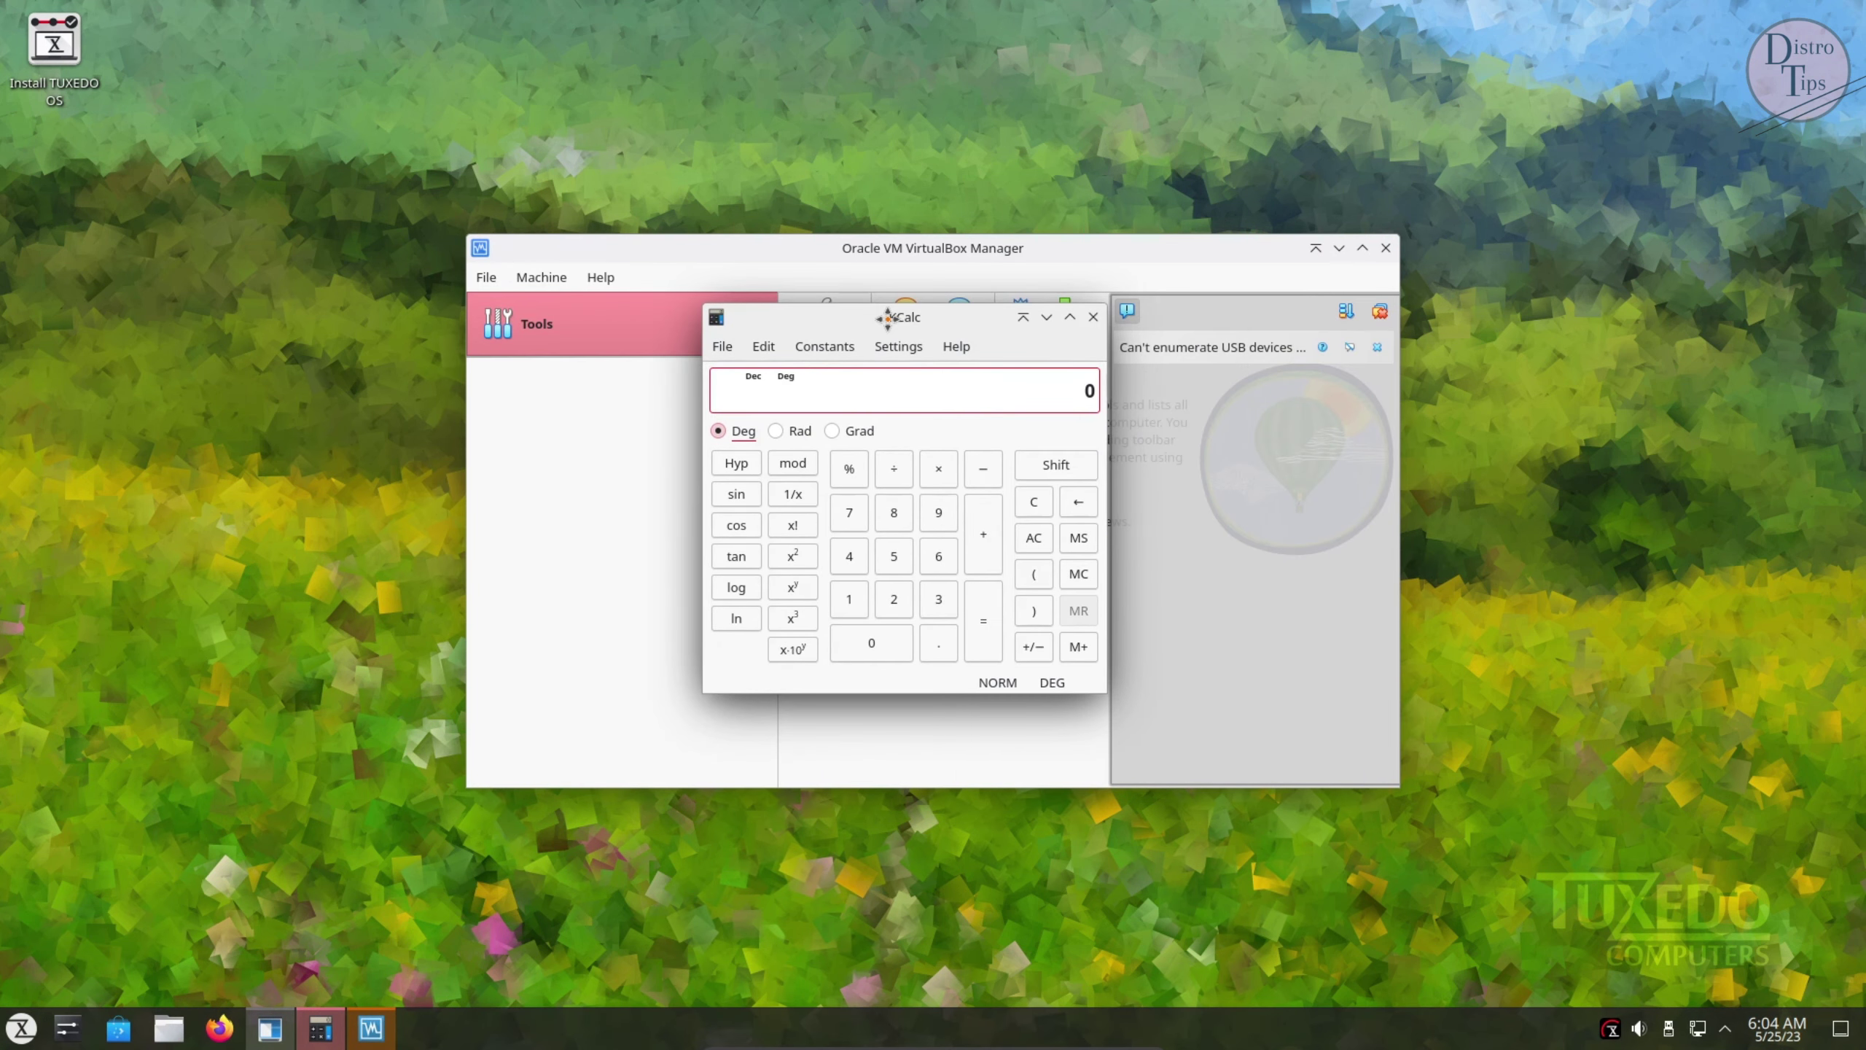
View the About, Report Bugs or Wishes, Join KDE and Support KDE pages of KCalc's About KDE window
click(955, 351)
click(992, 547)
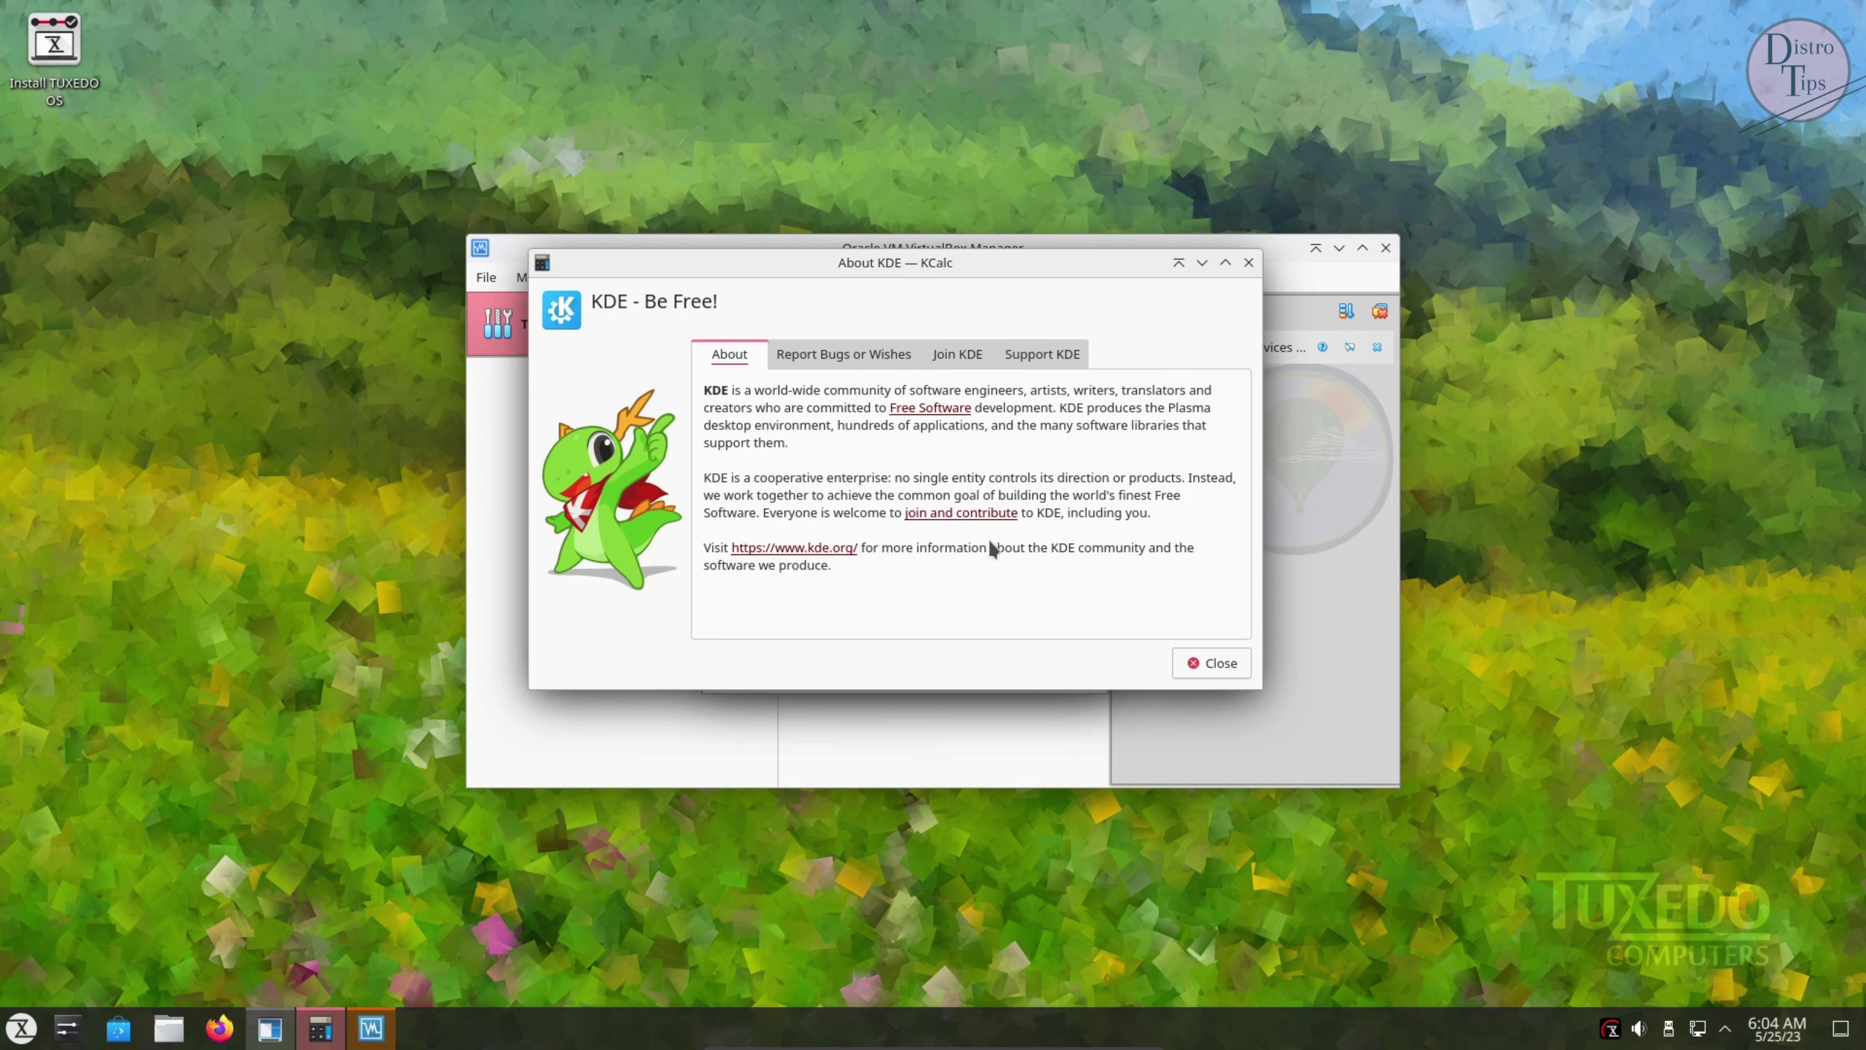
click(838, 363)
click(952, 359)
click(1050, 360)
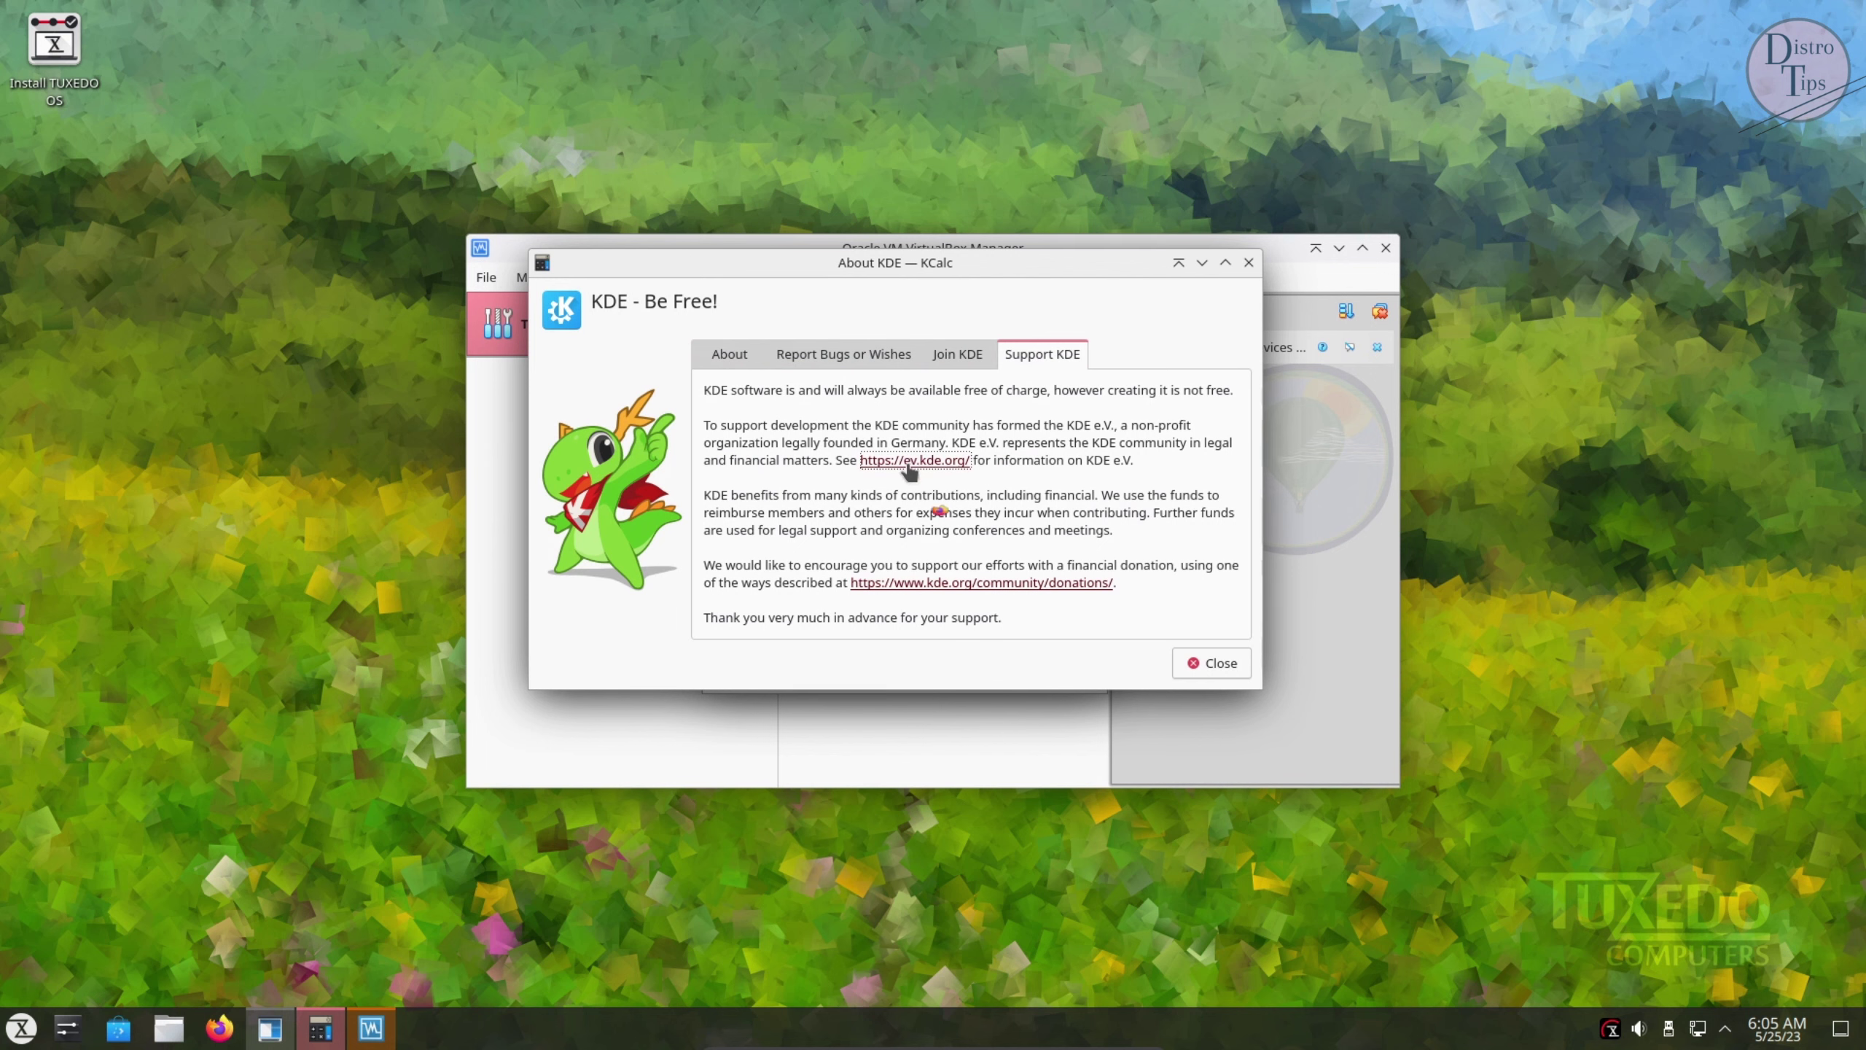
Open the ev.kde.org link in Firefox, dismiss the previous-tabs notice and look through the KDE e.V. homepage
click(911, 462)
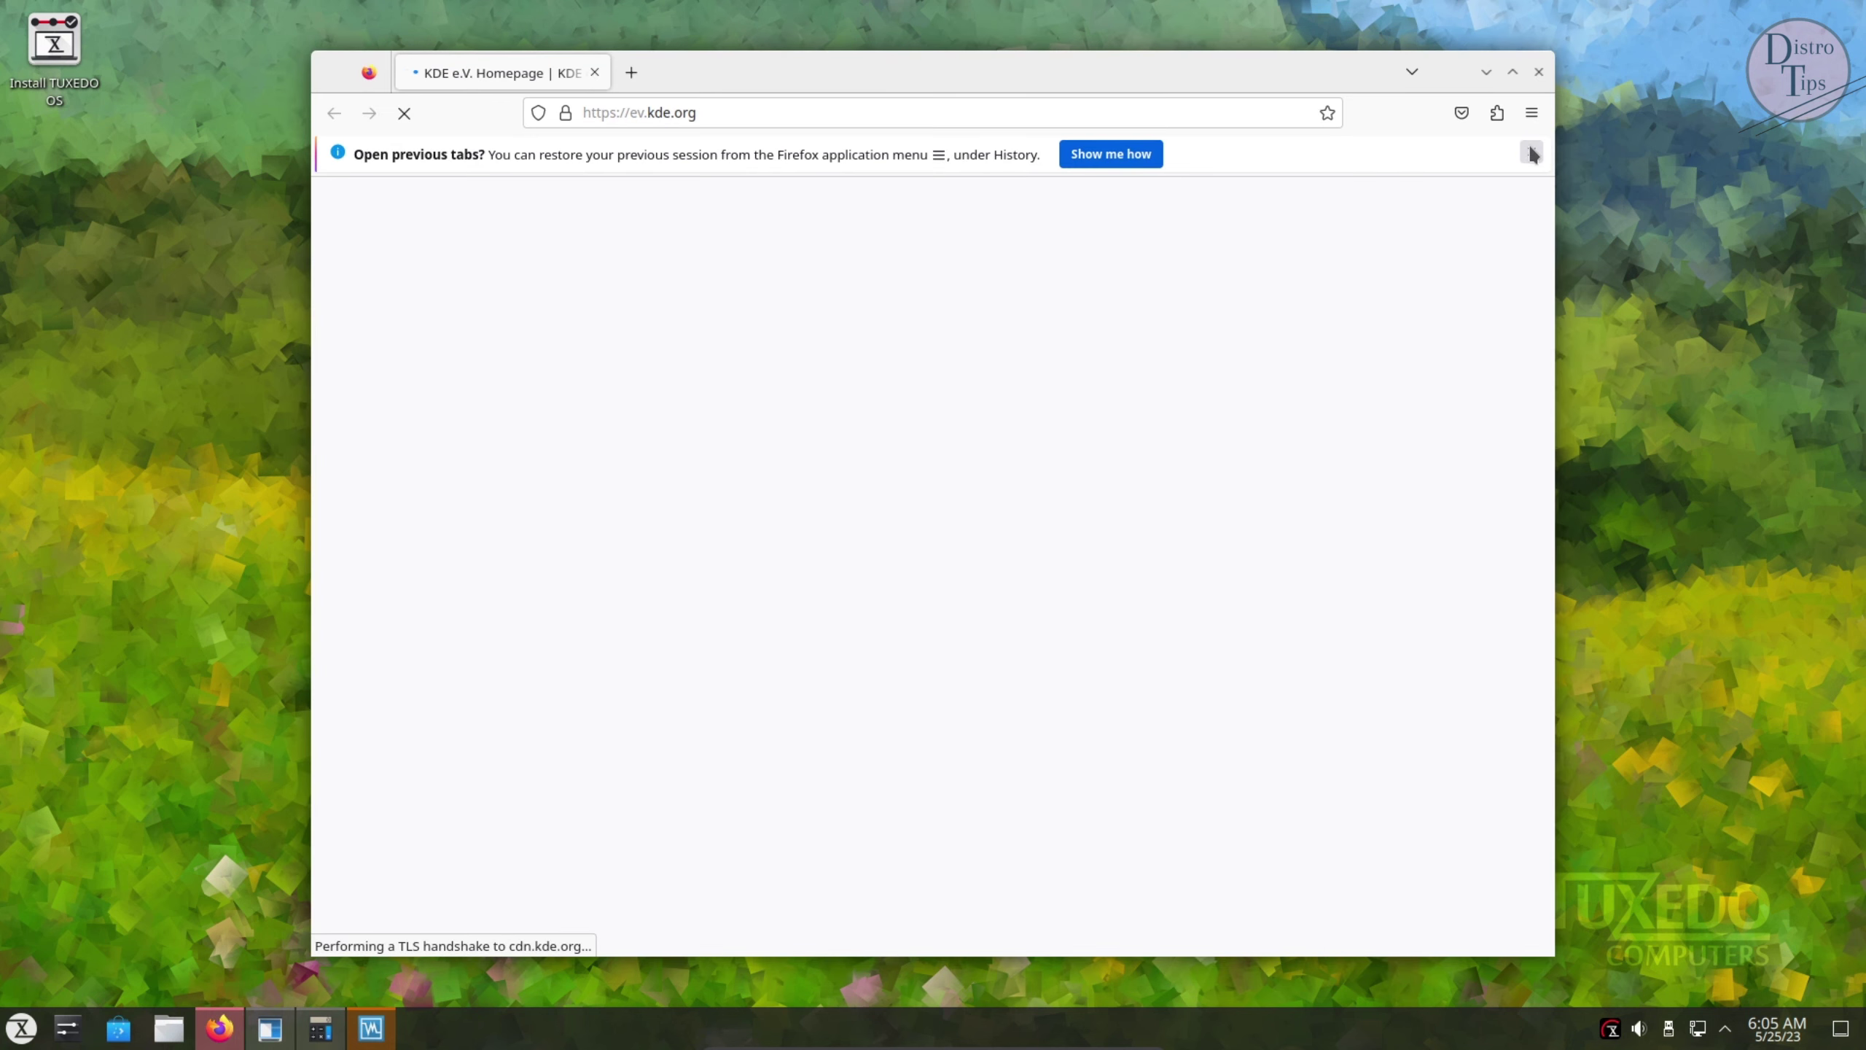
click(1532, 154)
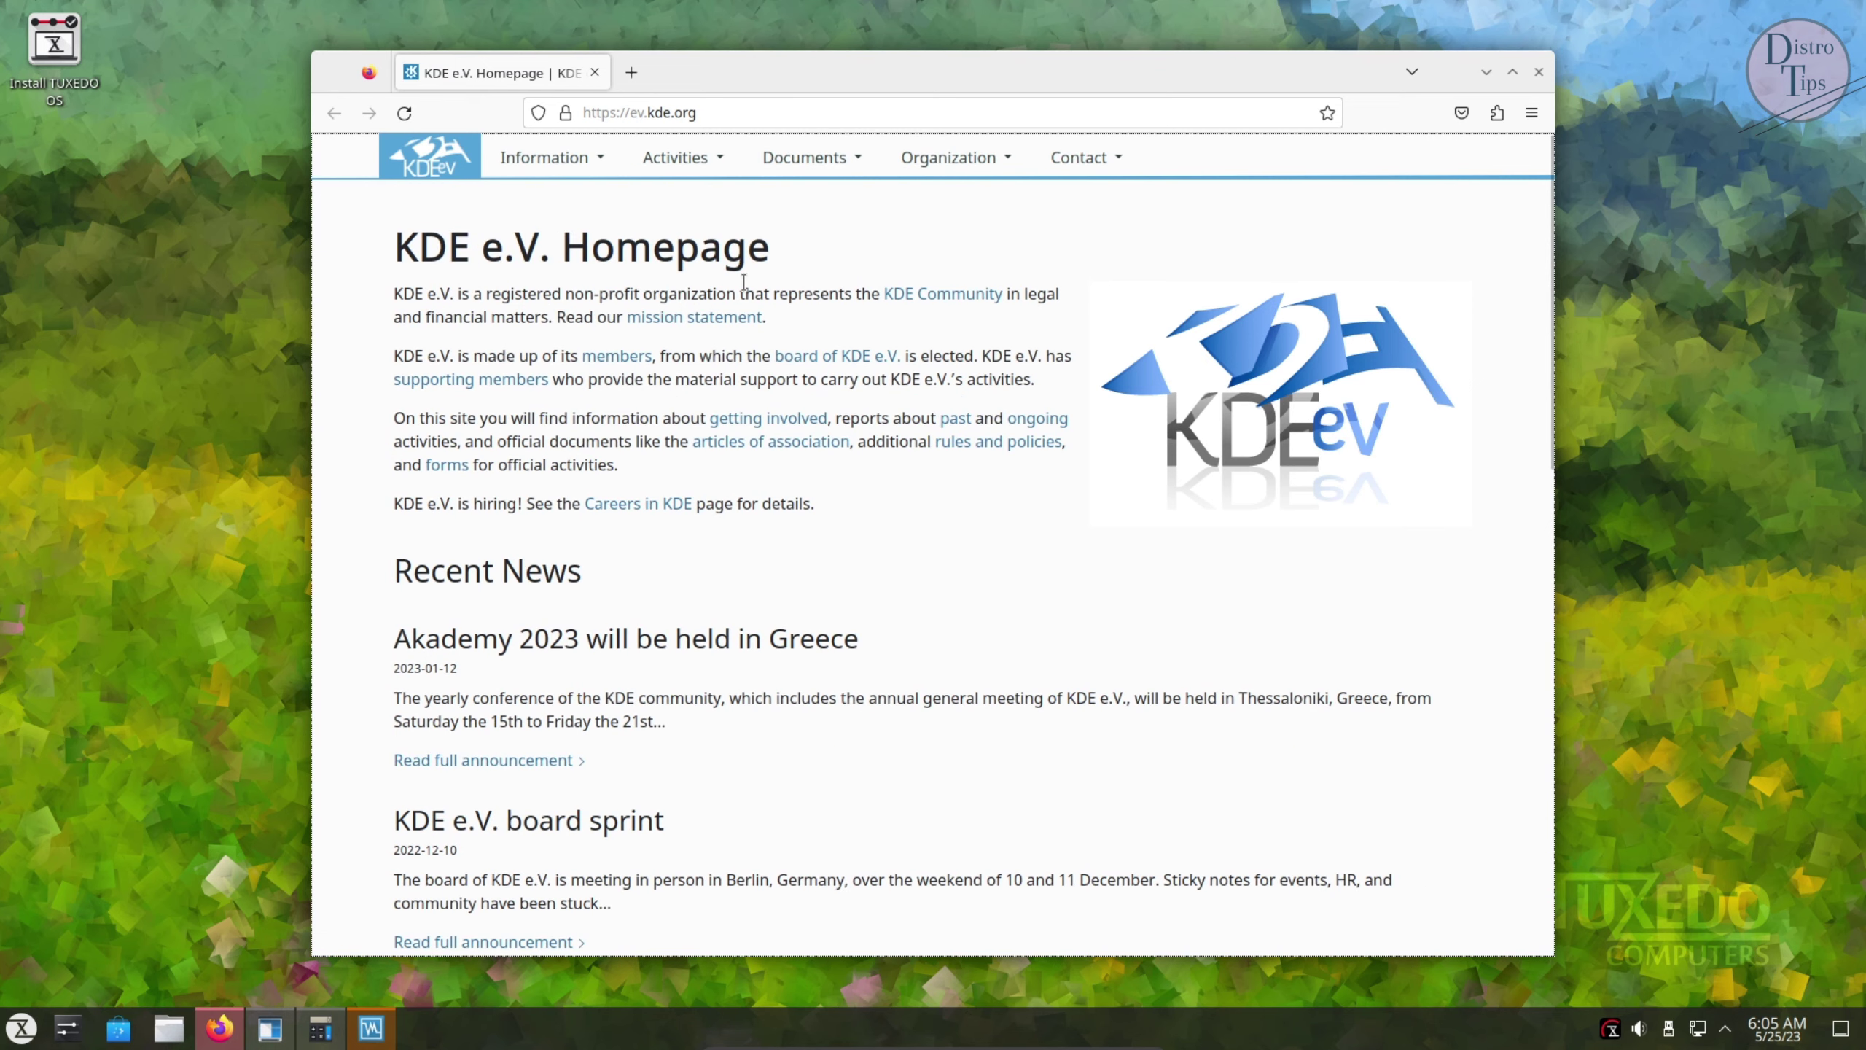
scroll(743, 281, down, 15)
scroll(744, 281, up, 15)
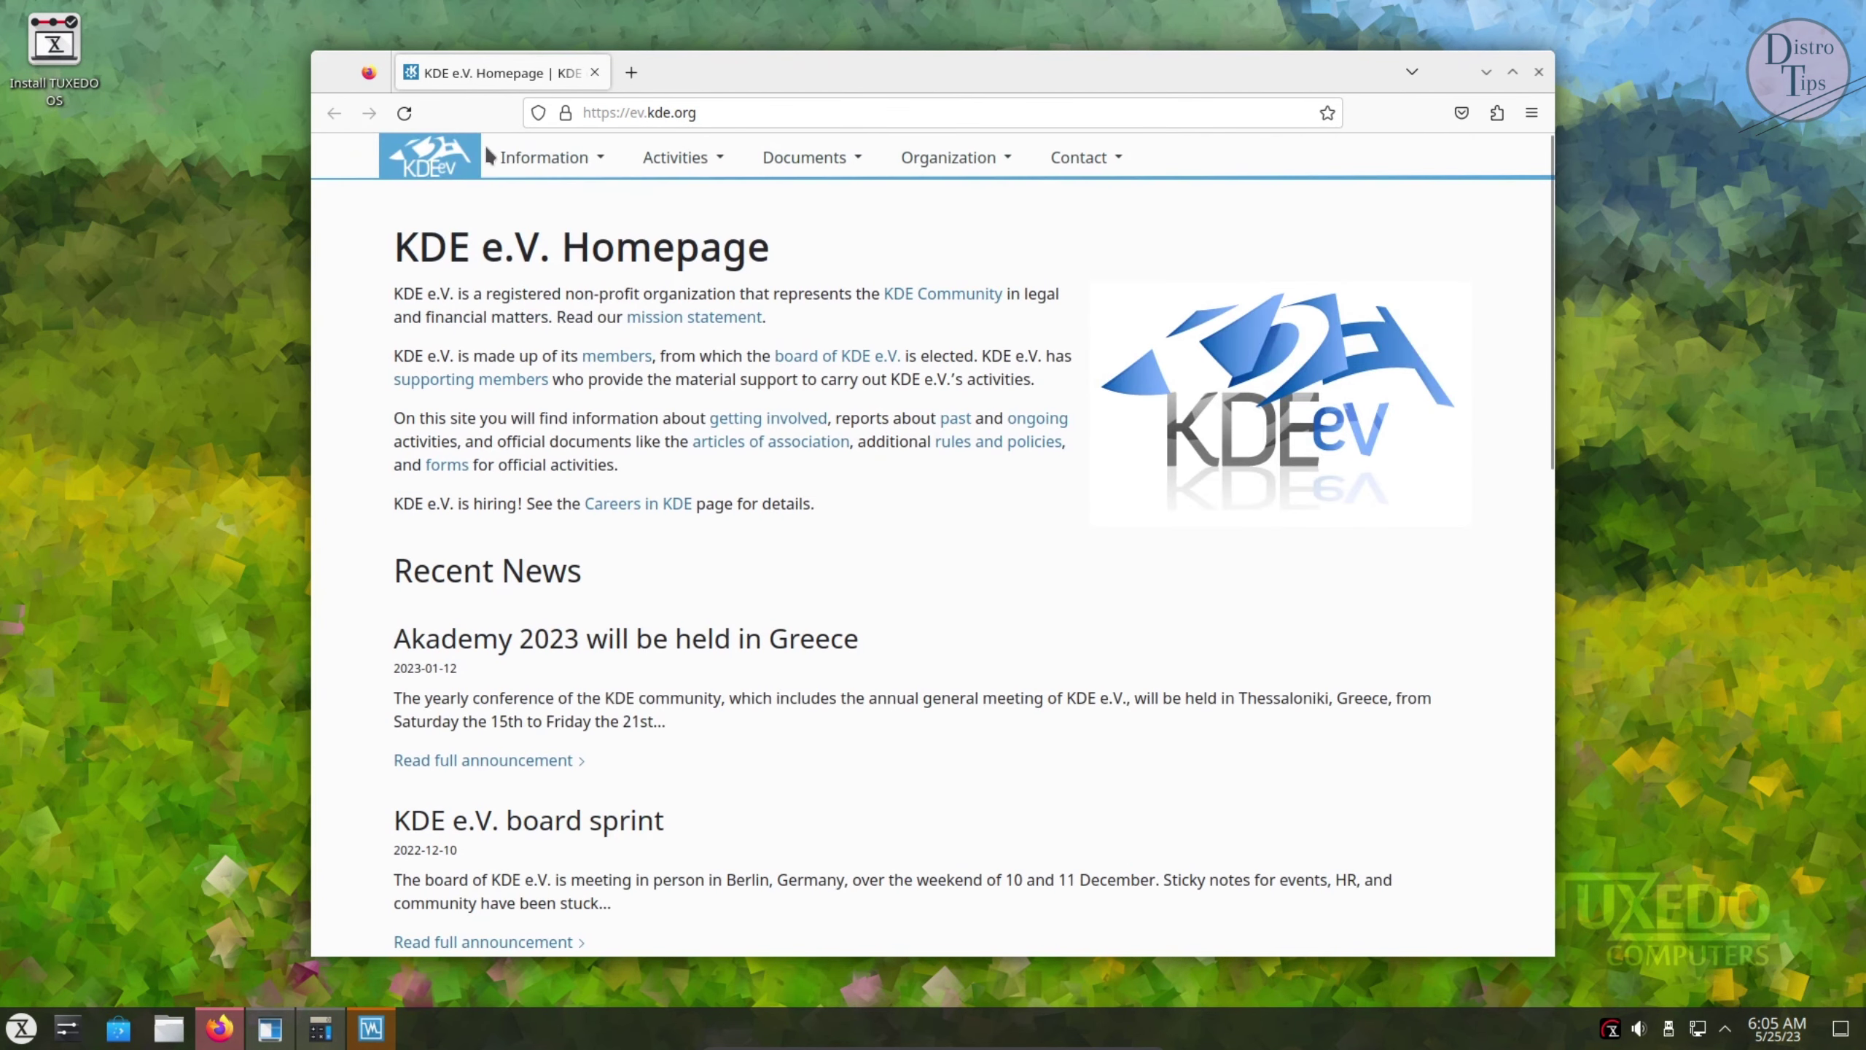
Examine the KDE e.V. site's News announcements and Documents entries, and close Firefox and the About KDE window
click(602, 159)
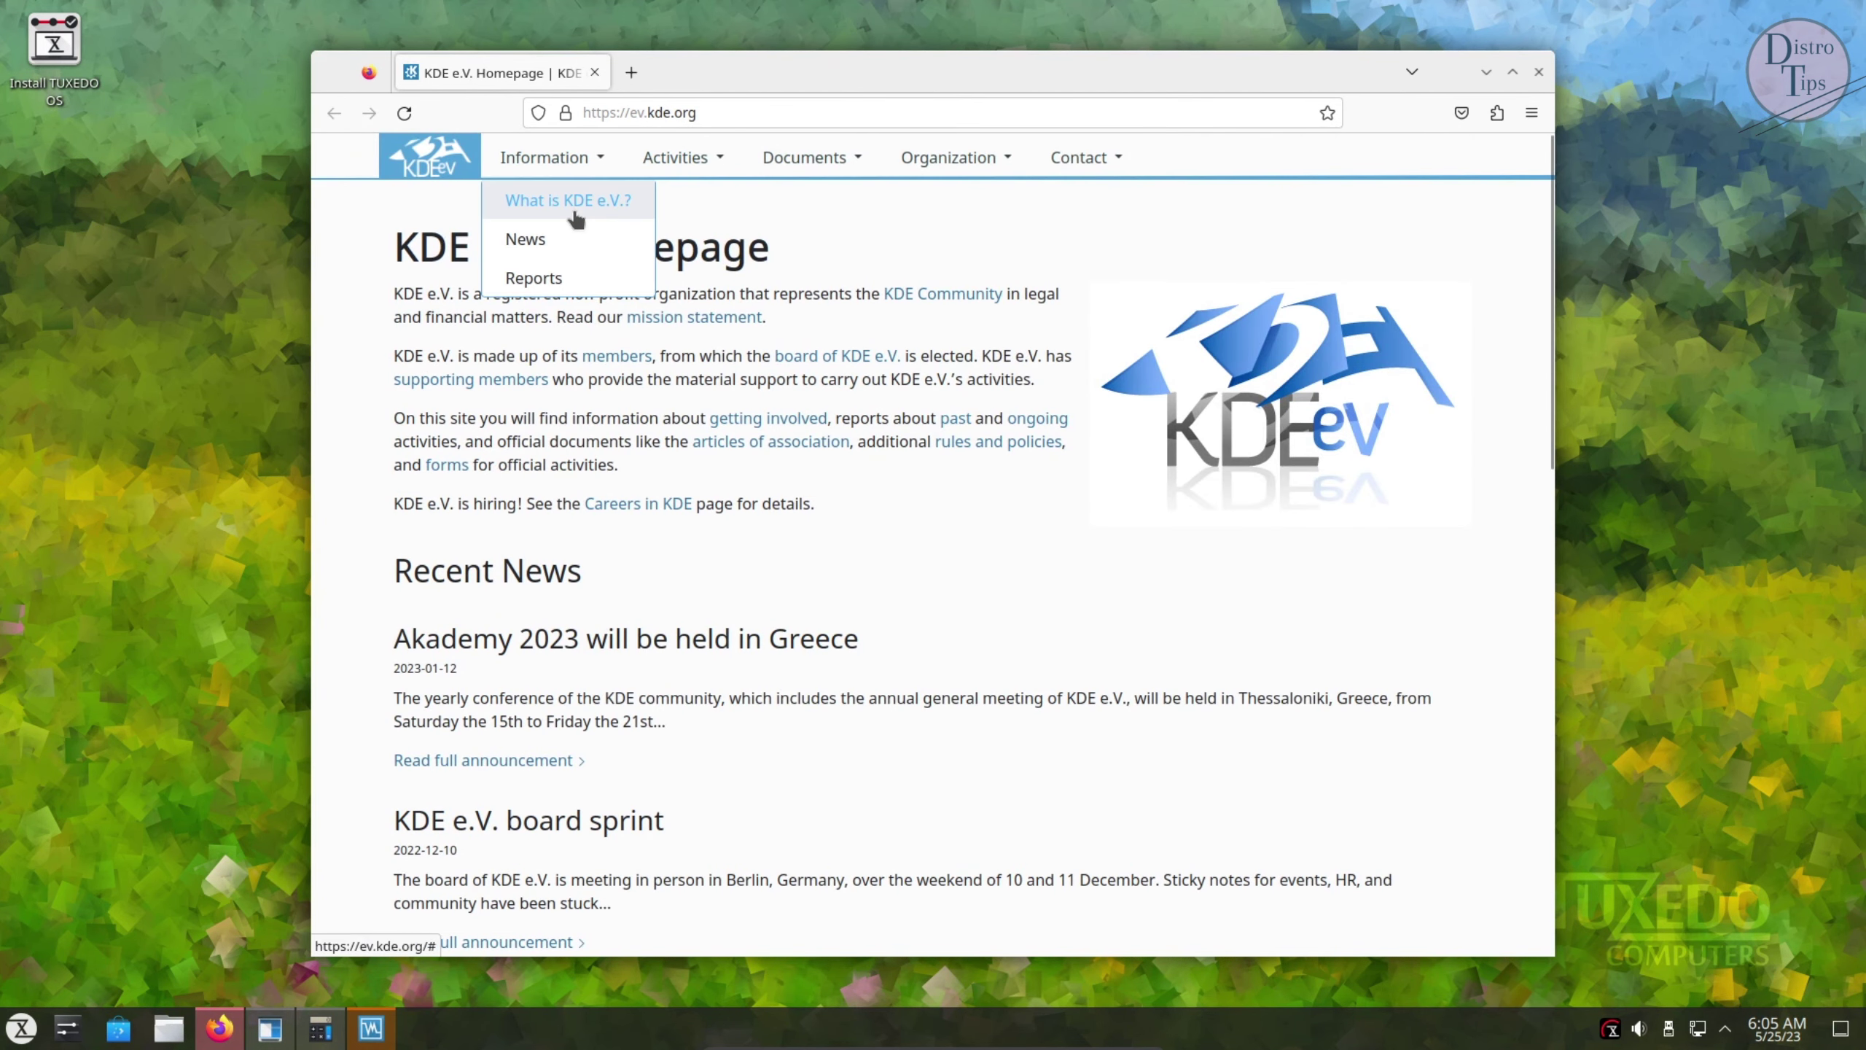
click(724, 157)
click(564, 157)
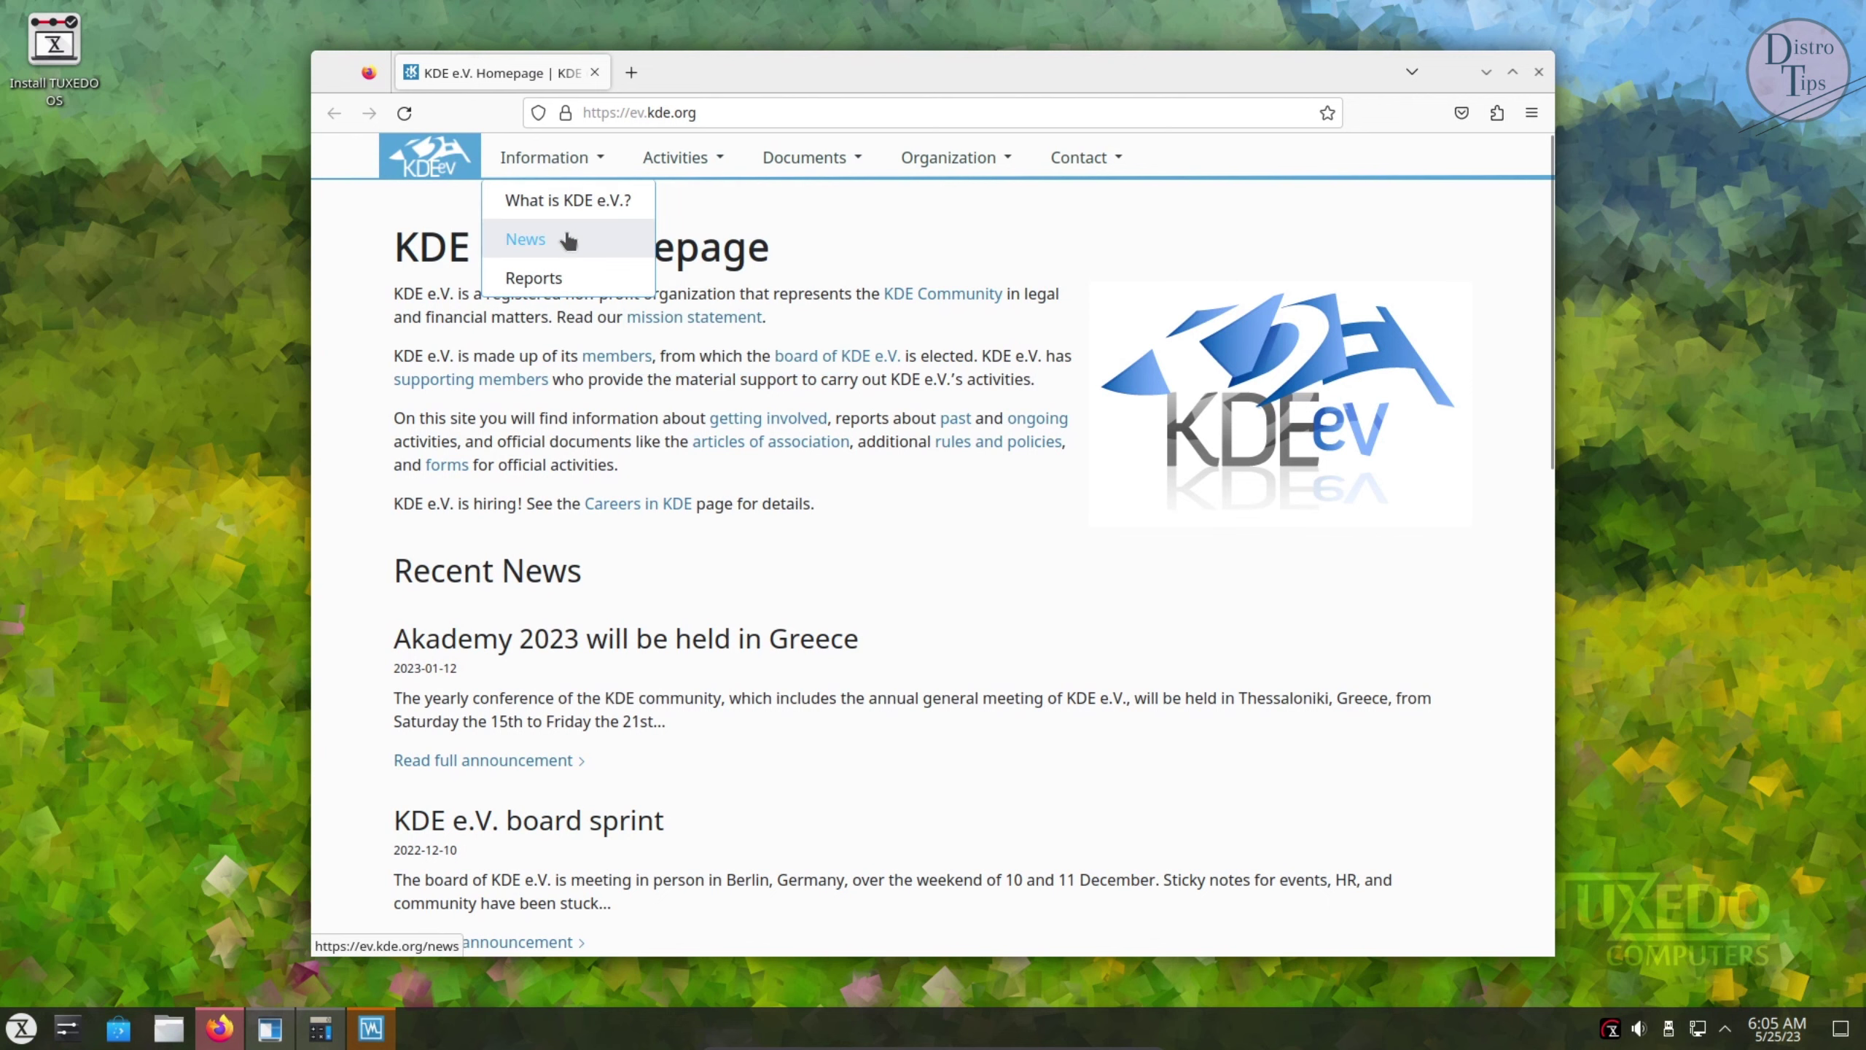
scroll(1043, 317, down, 15)
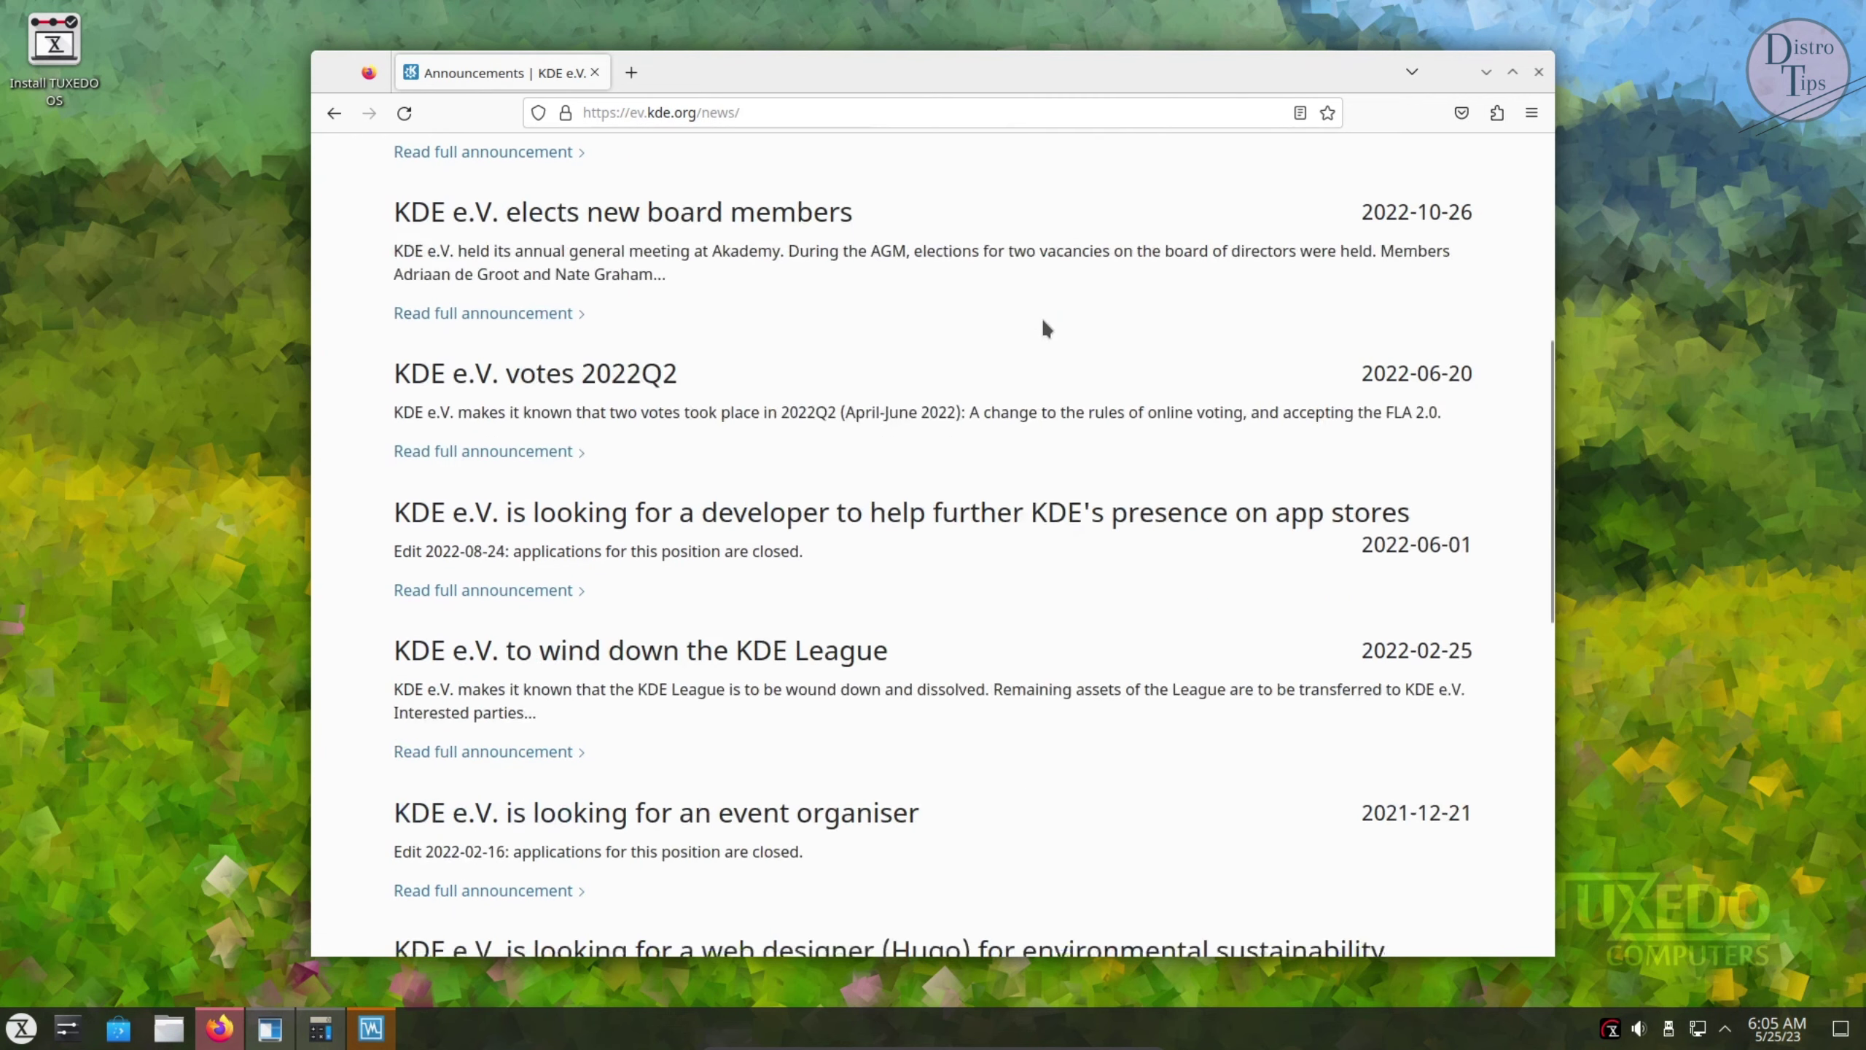
scroll(1043, 323, up, 15)
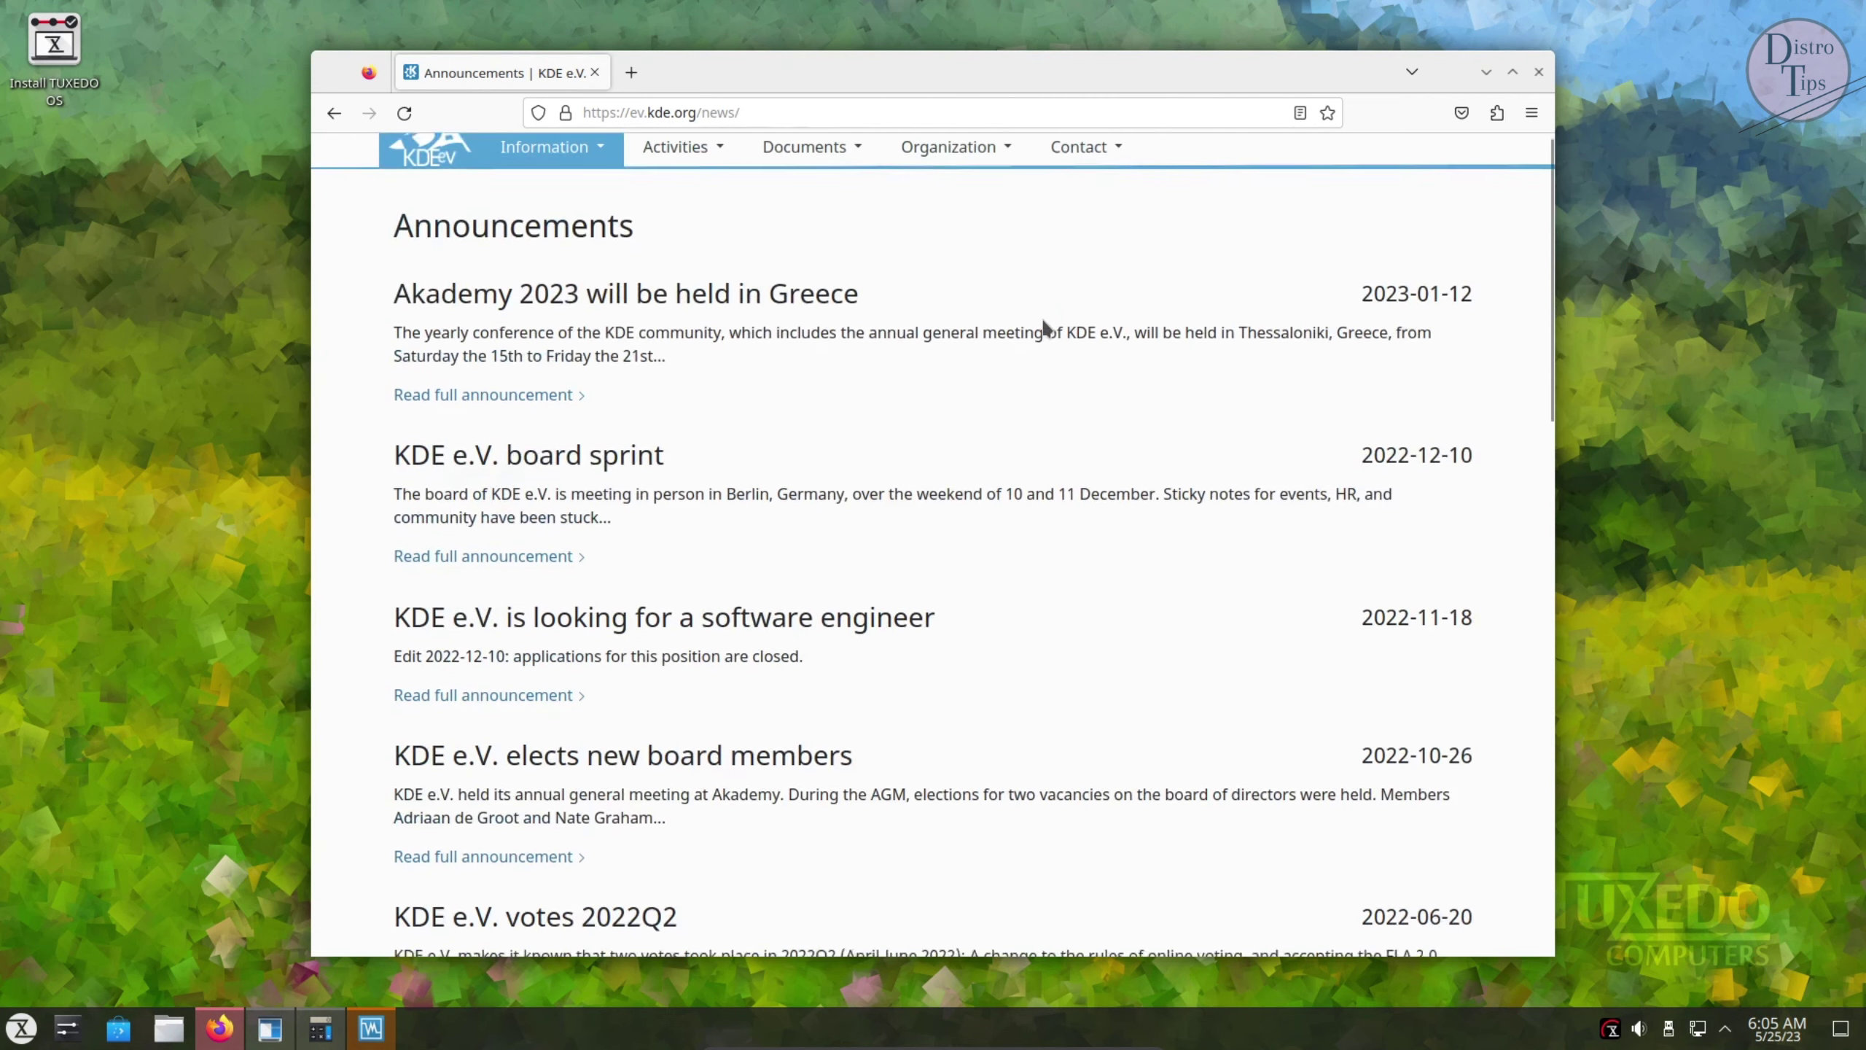
click(991, 158)
click(806, 156)
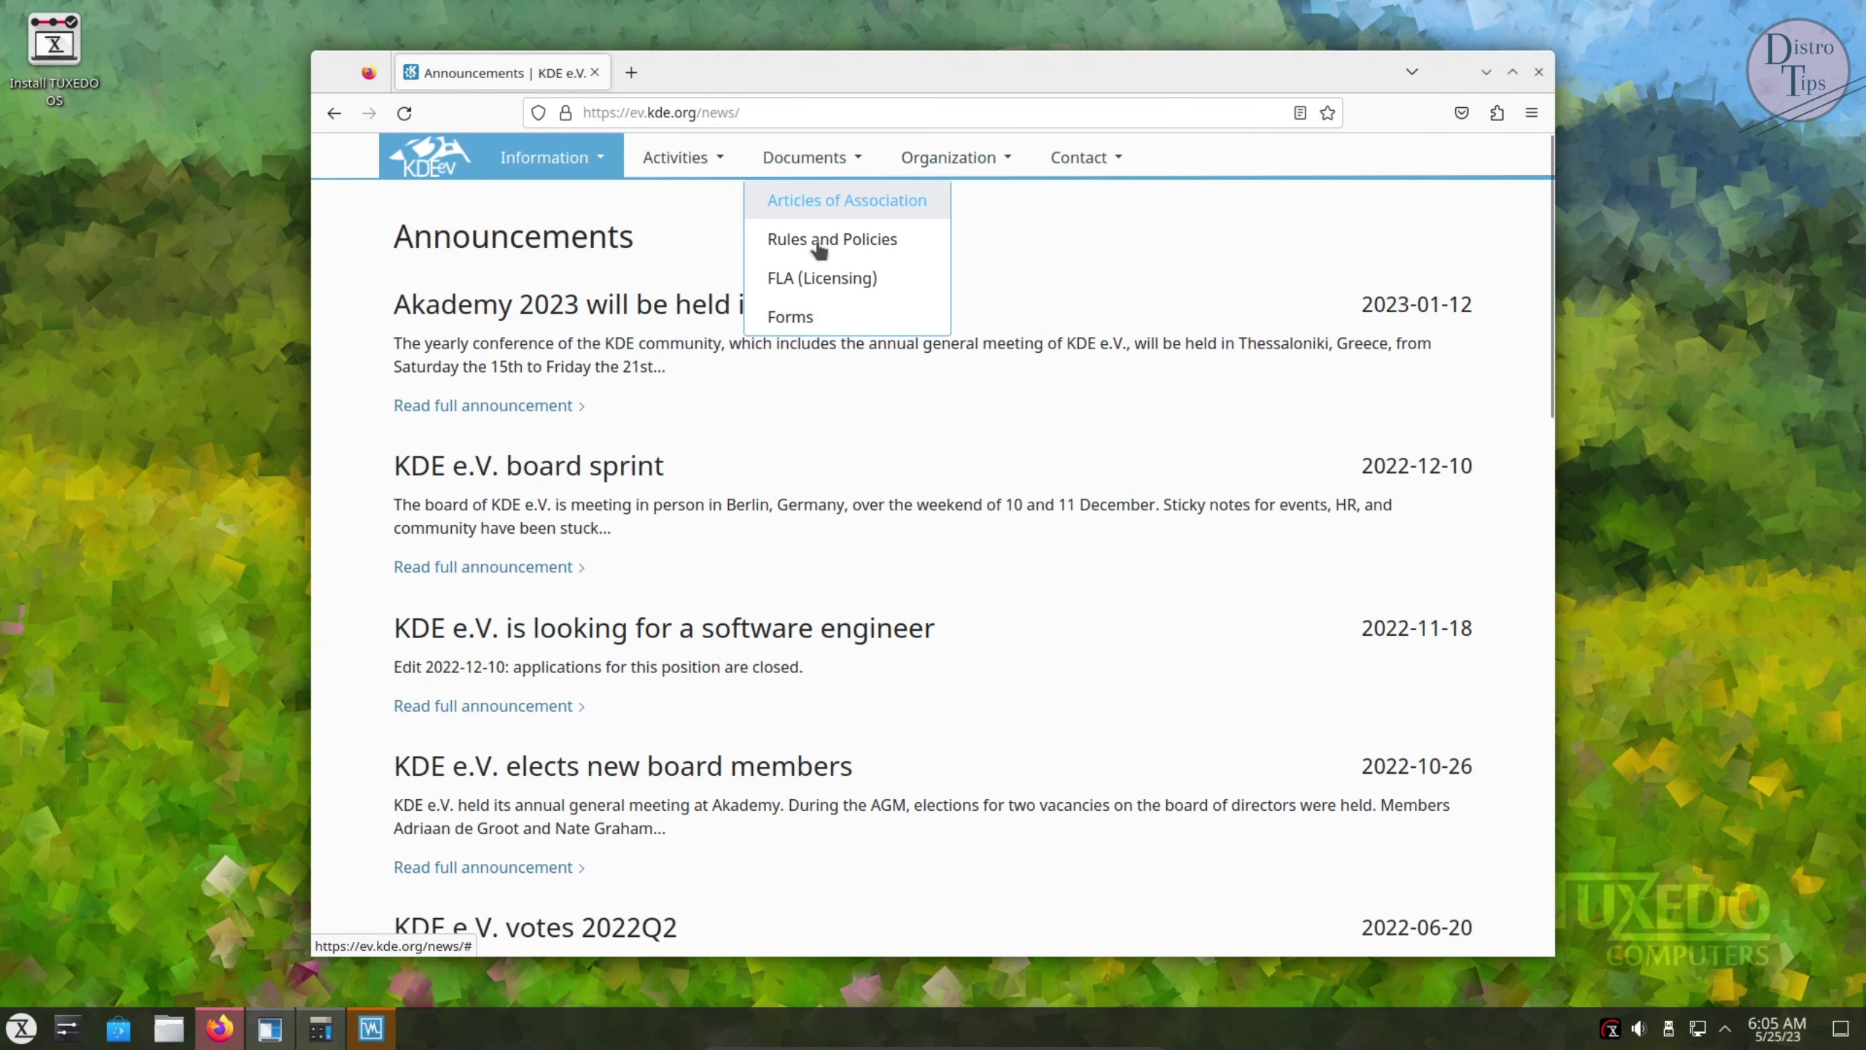
click(1538, 72)
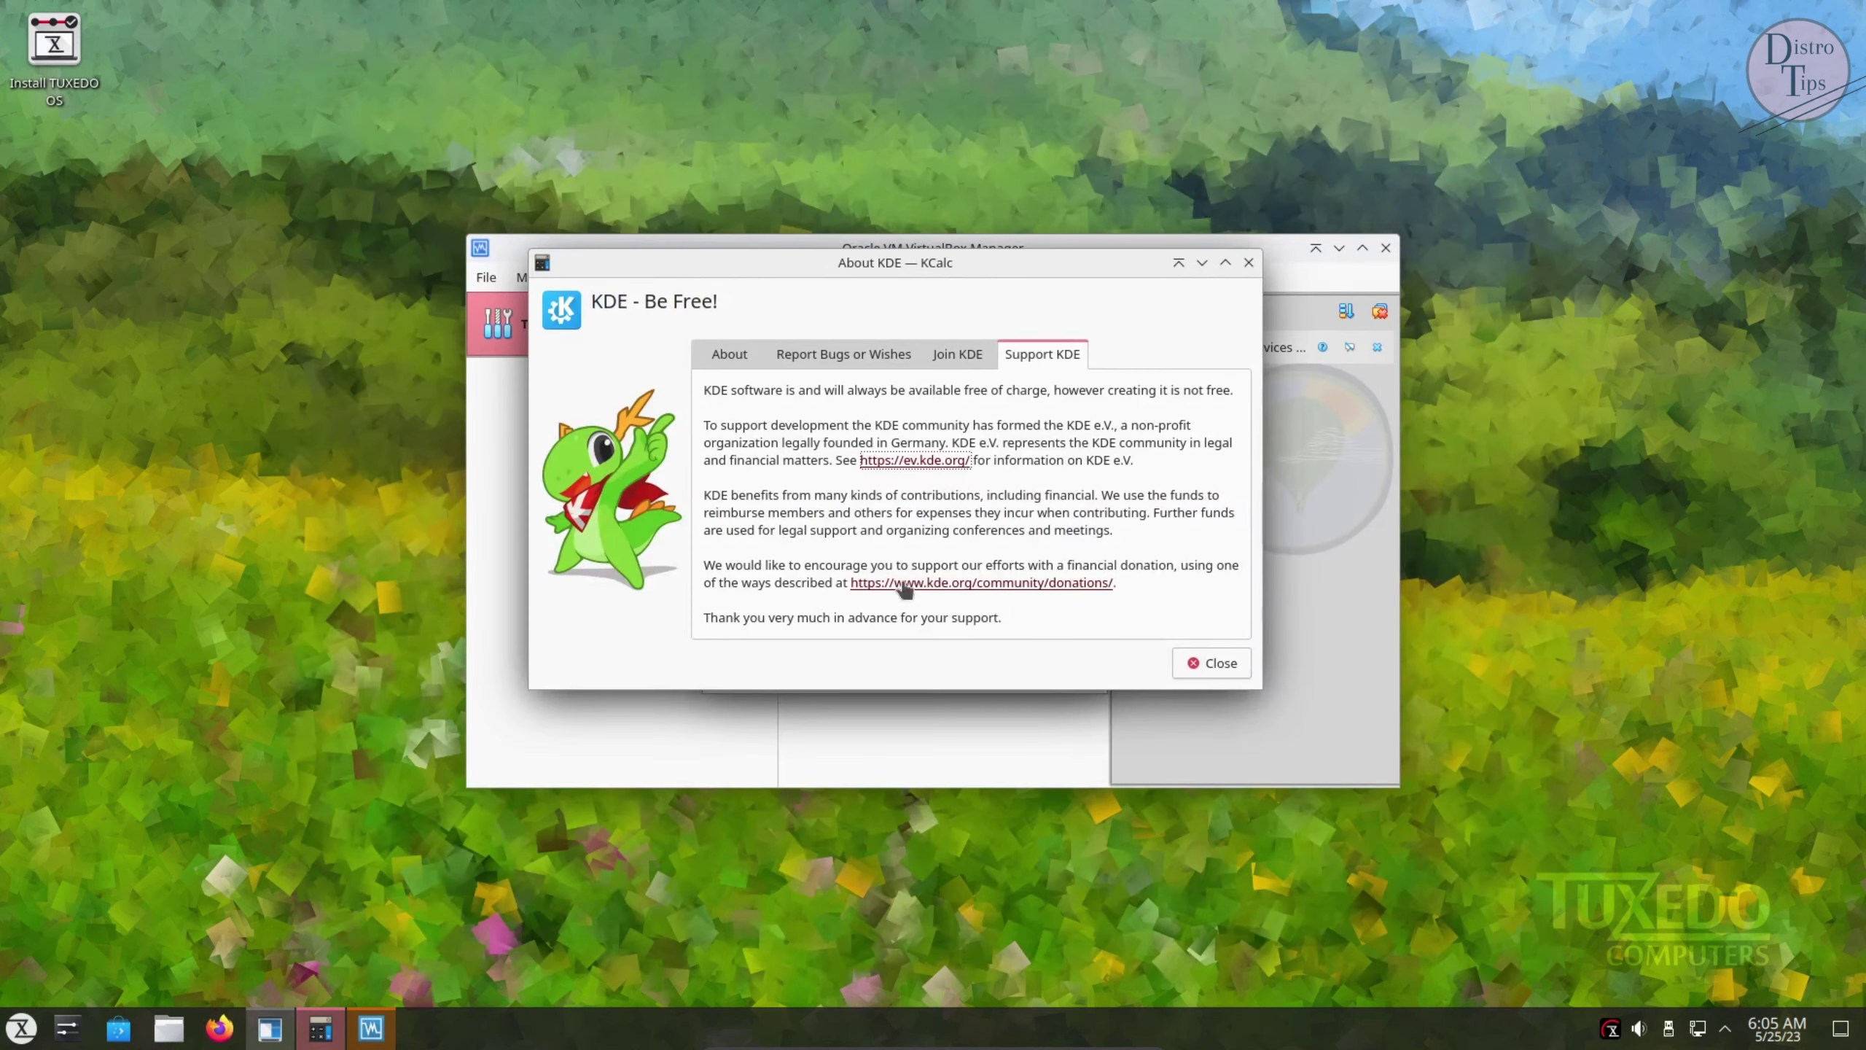
click(1211, 663)
View KCalc's version information, including the Components and Authors pages
click(958, 352)
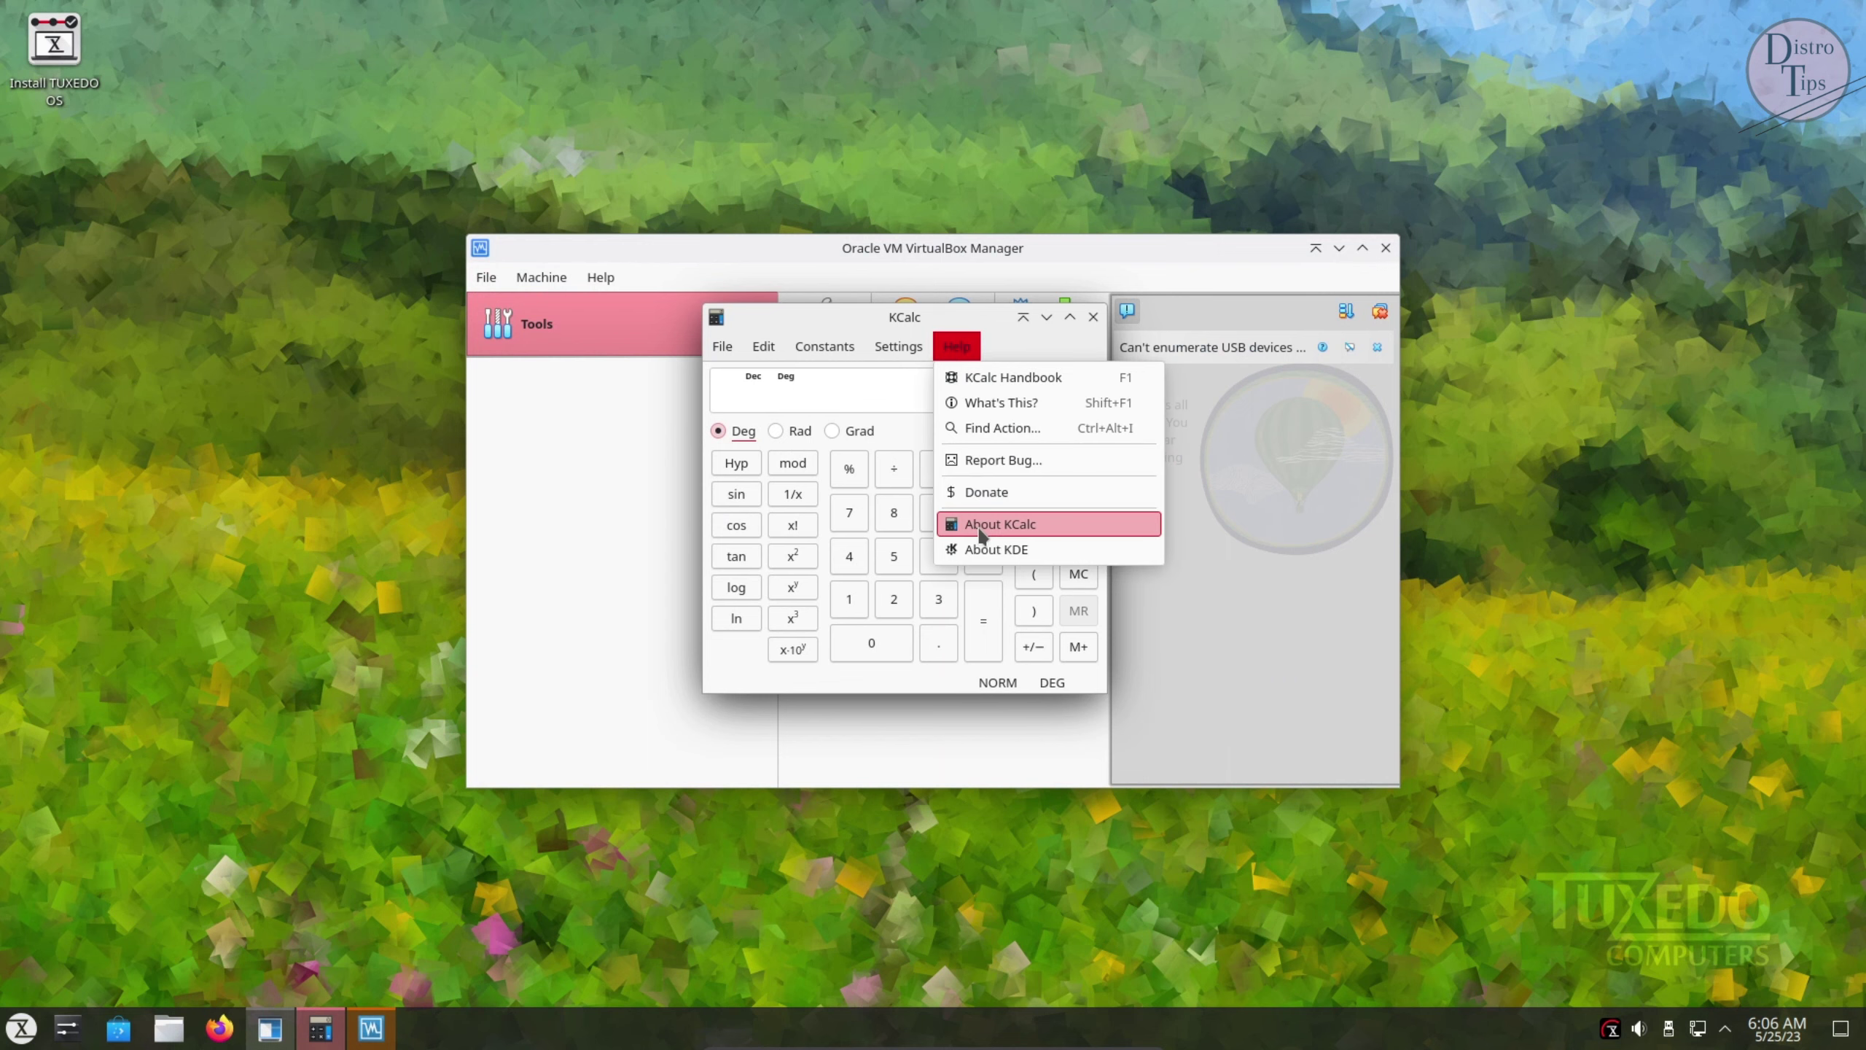
click(1028, 524)
drag(863, 706, 863, 890)
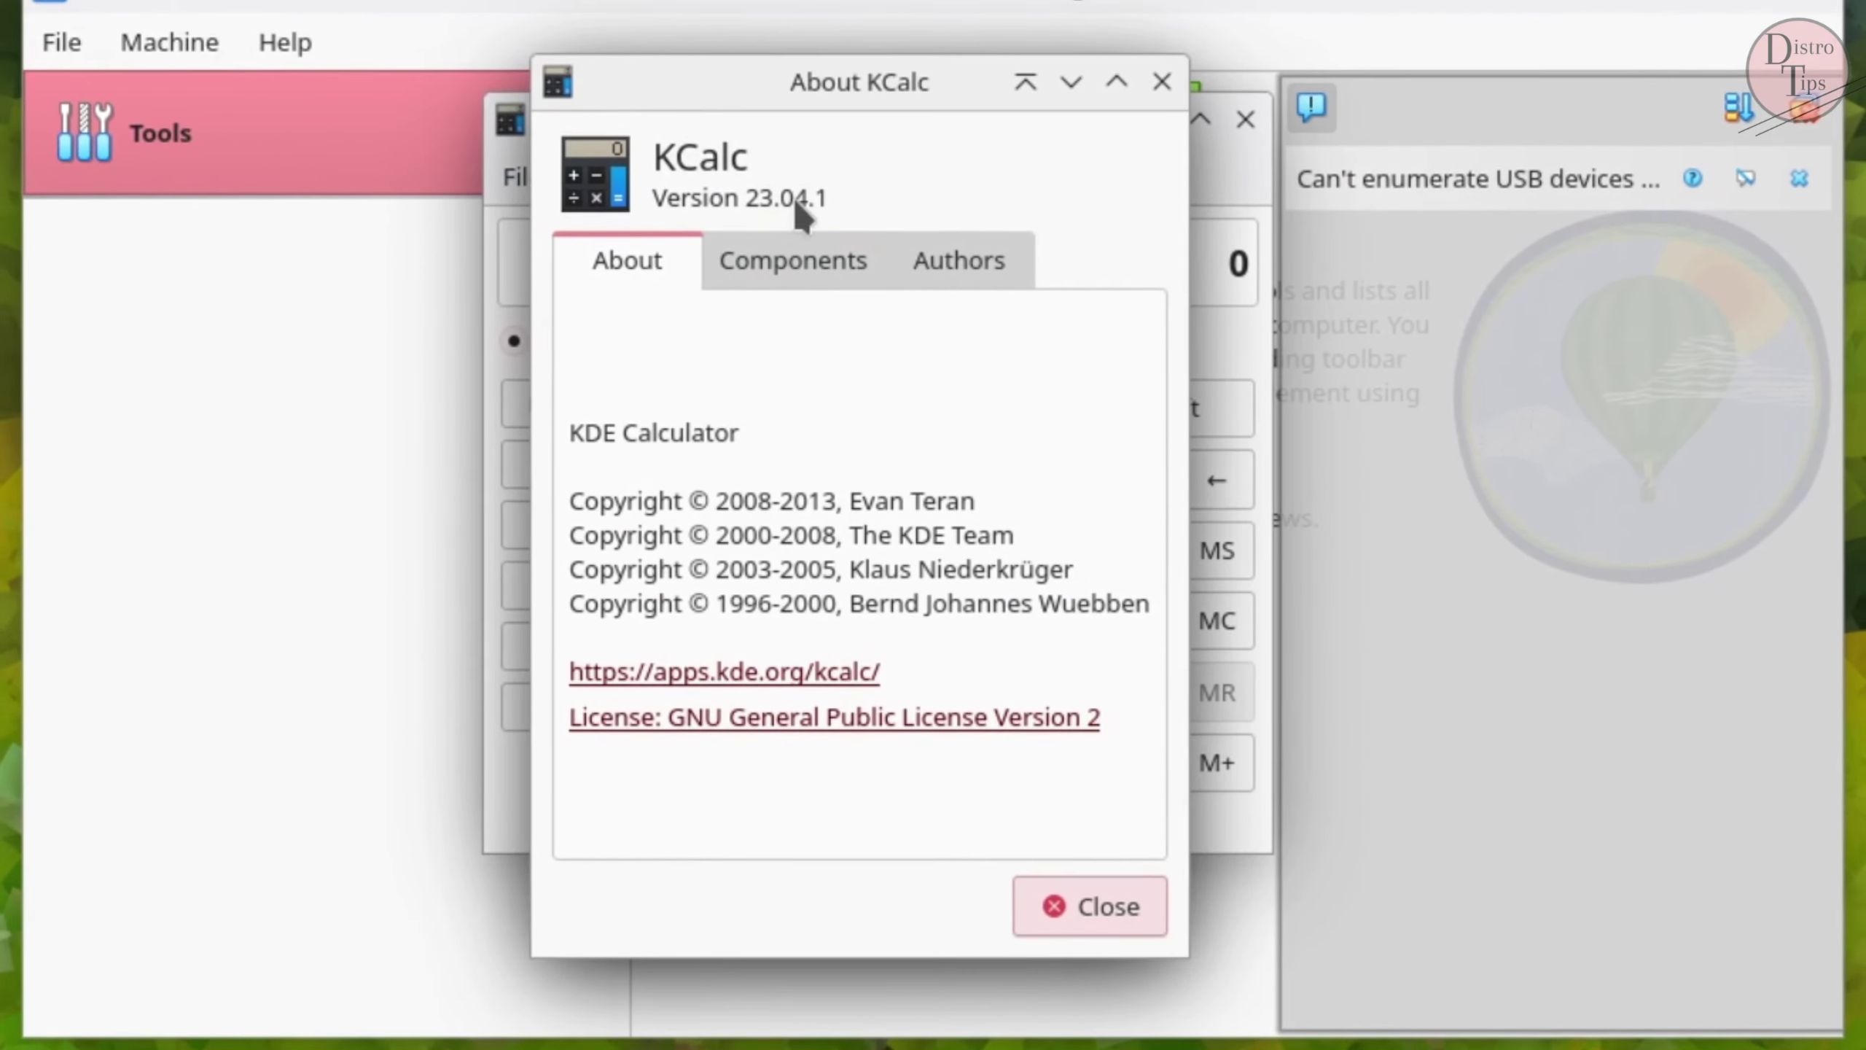
drag(815, 249, 695, 214)
click(798, 263)
drag(808, 389, 578, 335)
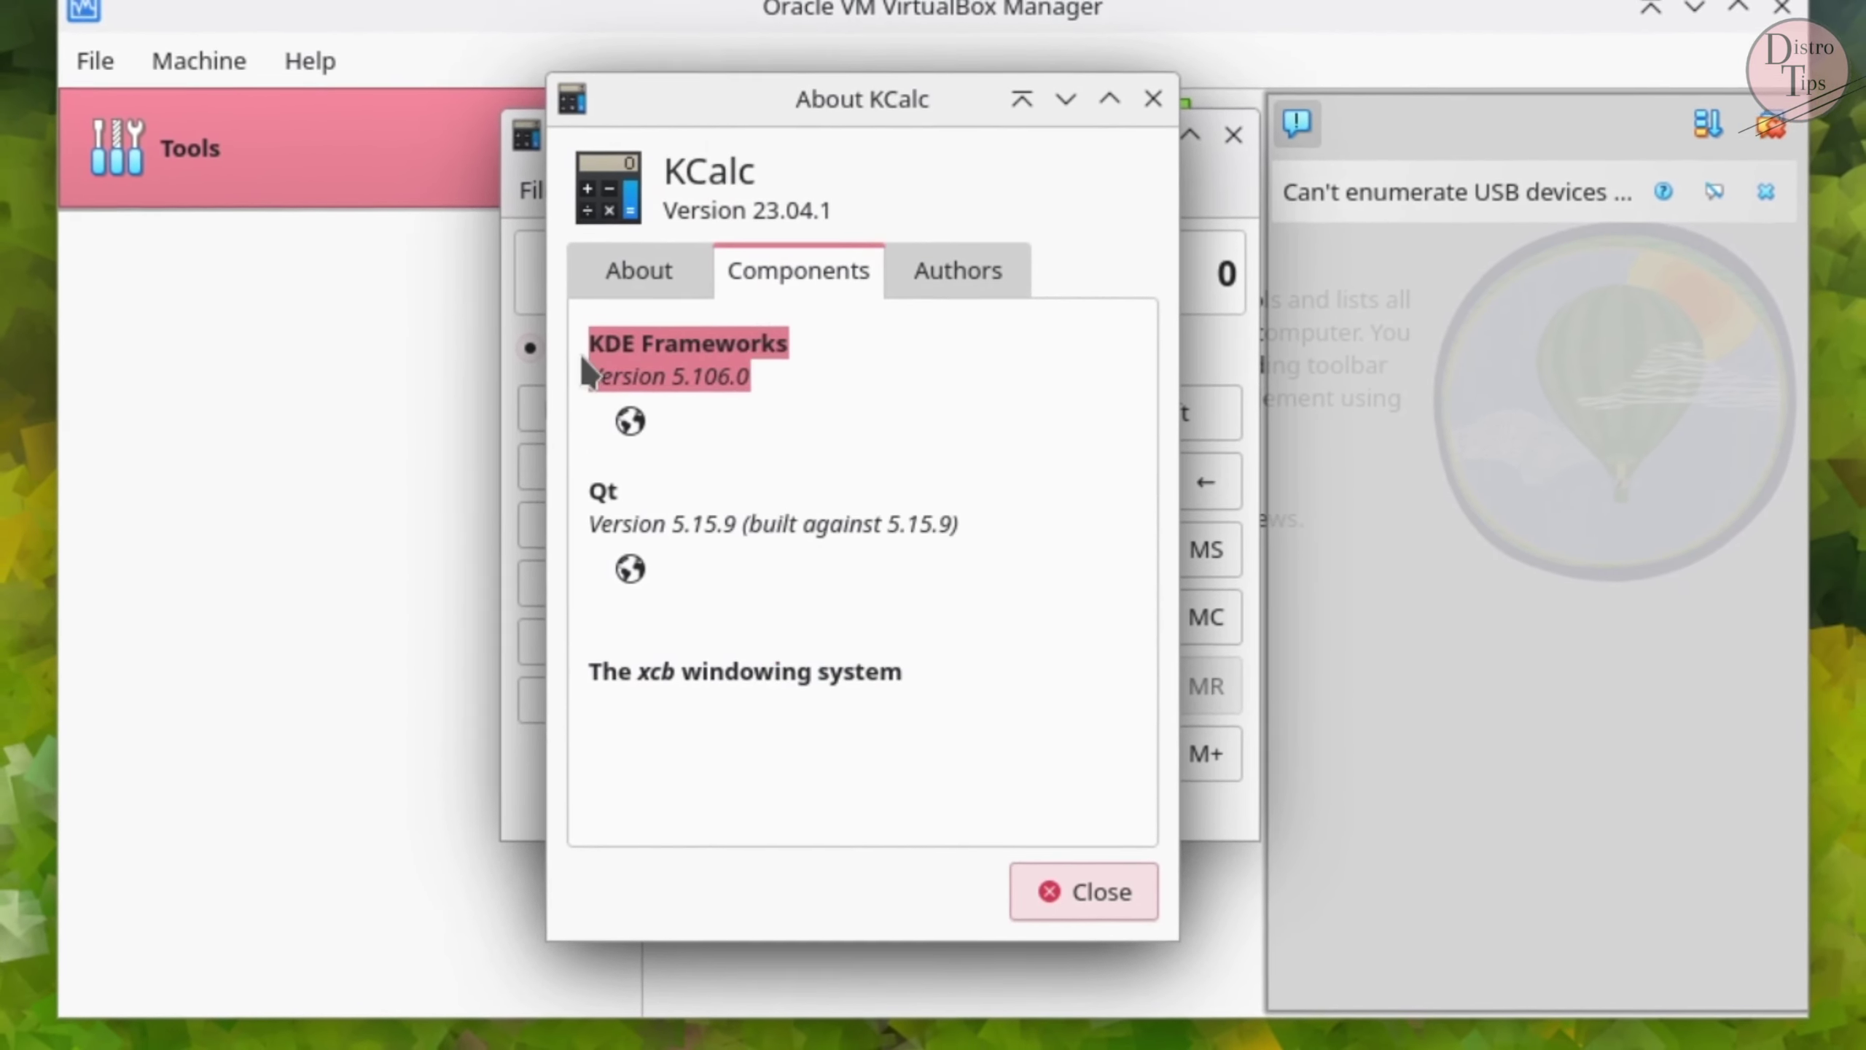
drag(957, 524, 593, 484)
click(958, 273)
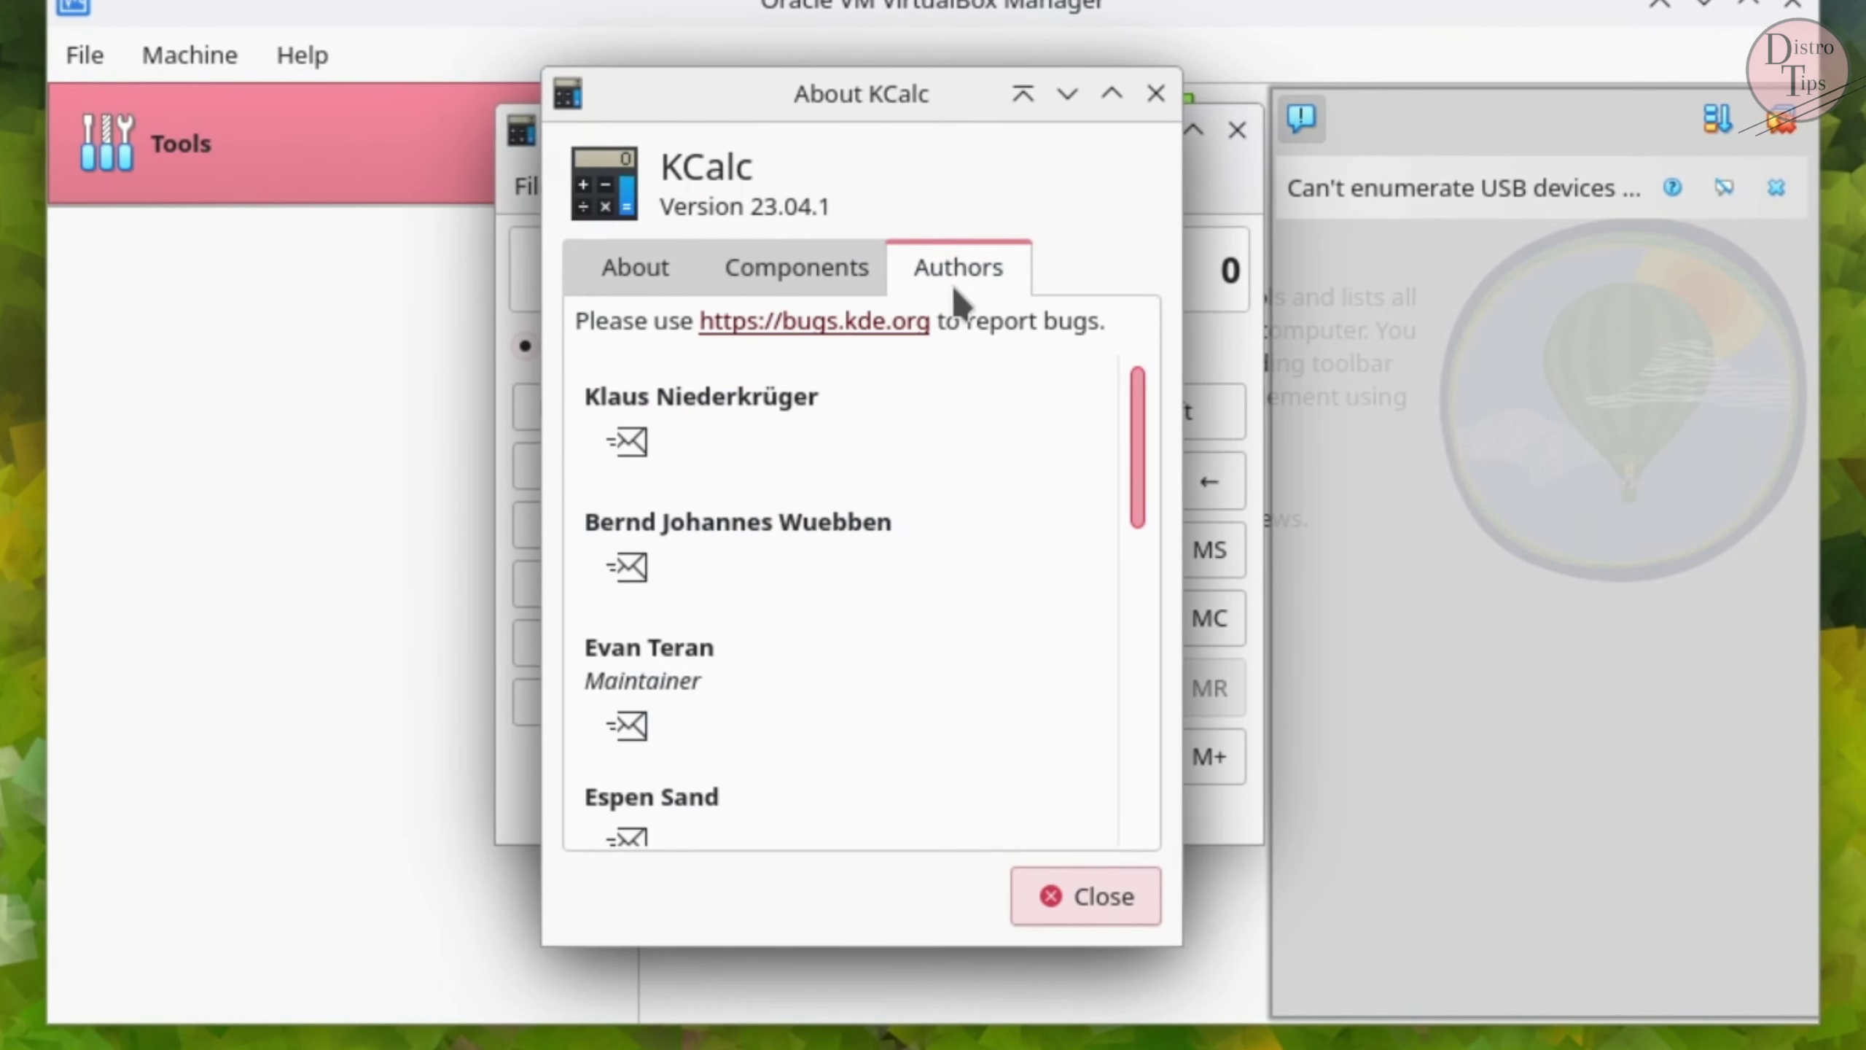
Look through KCalc's Authors list, return to its About page and close the version information window
scroll(989, 485, down, 2)
scroll(996, 486, down, 3)
click(600, 266)
mouse_move(815, 206)
mouse_down()
mouse_move(729, 200)
mouse_move(819, 183)
mouse_up()
click(1090, 884)
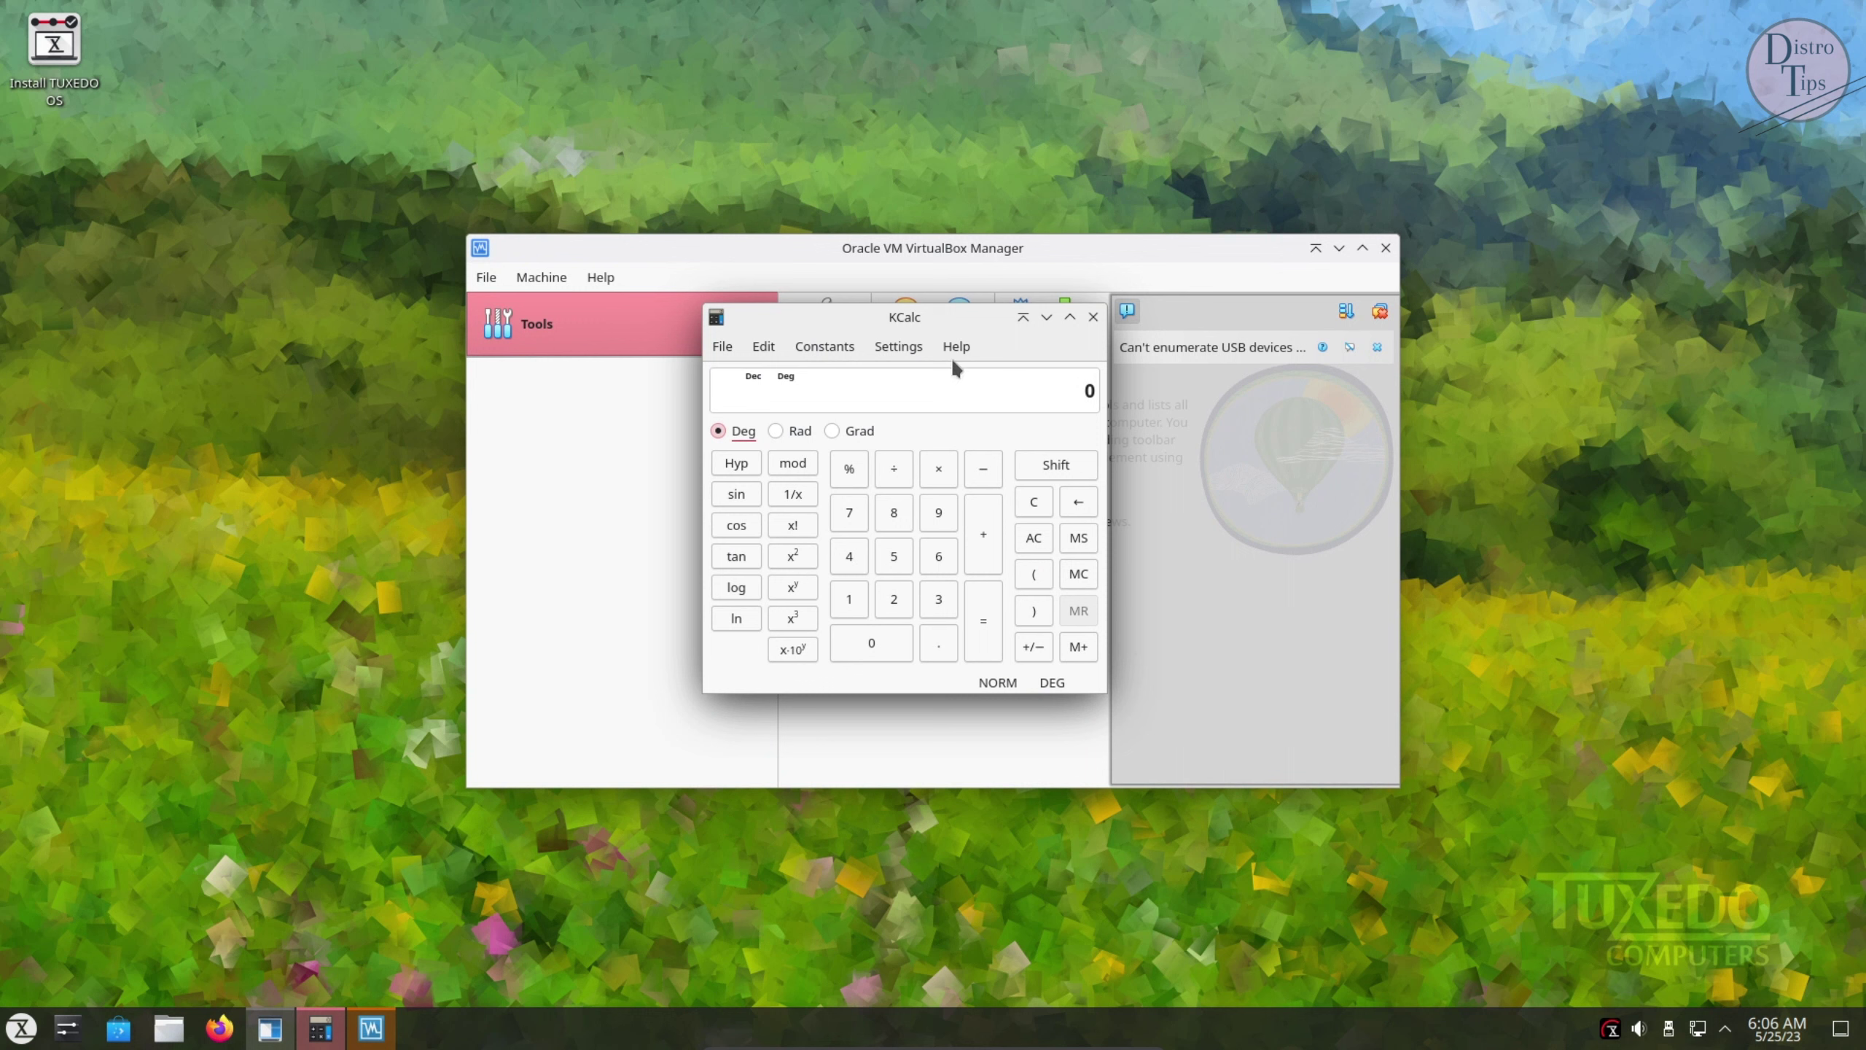
Insert the Elementary Charge constant from KCalc's Atomic & Nuclear constants, and close the calculator
click(825, 346)
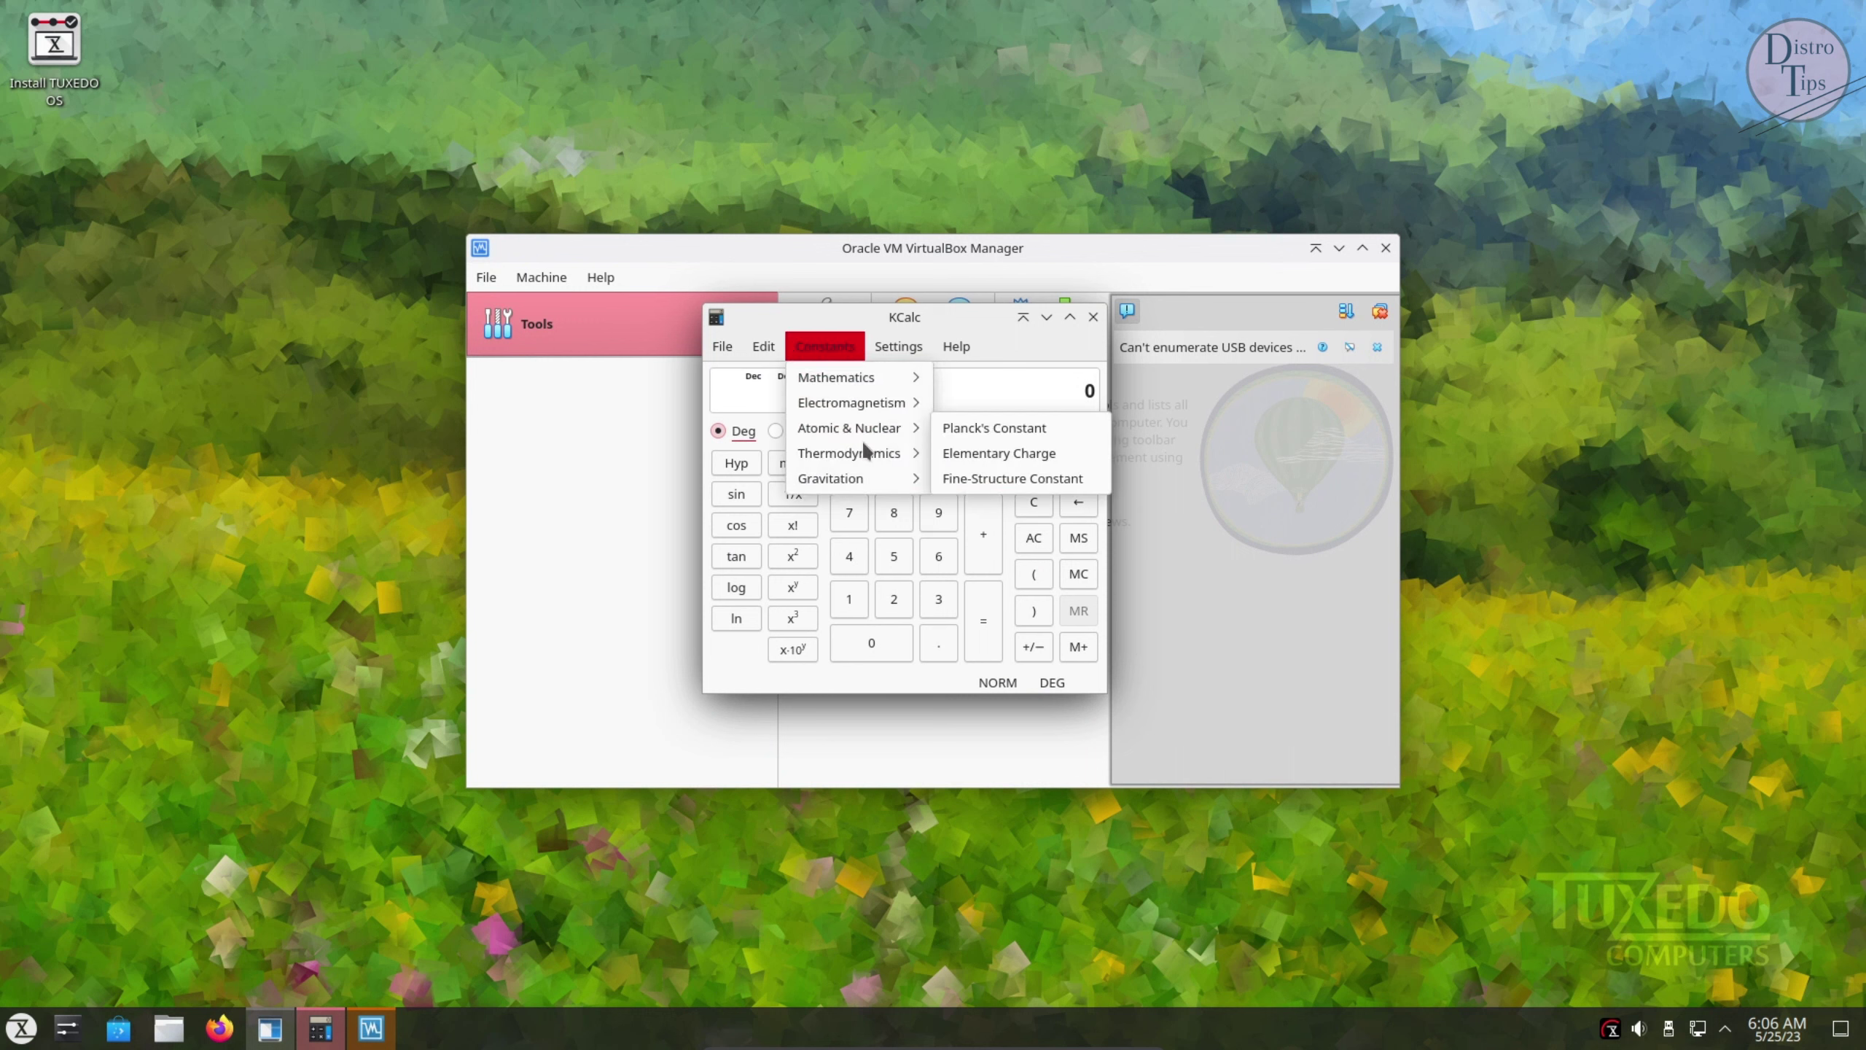
click(1017, 454)
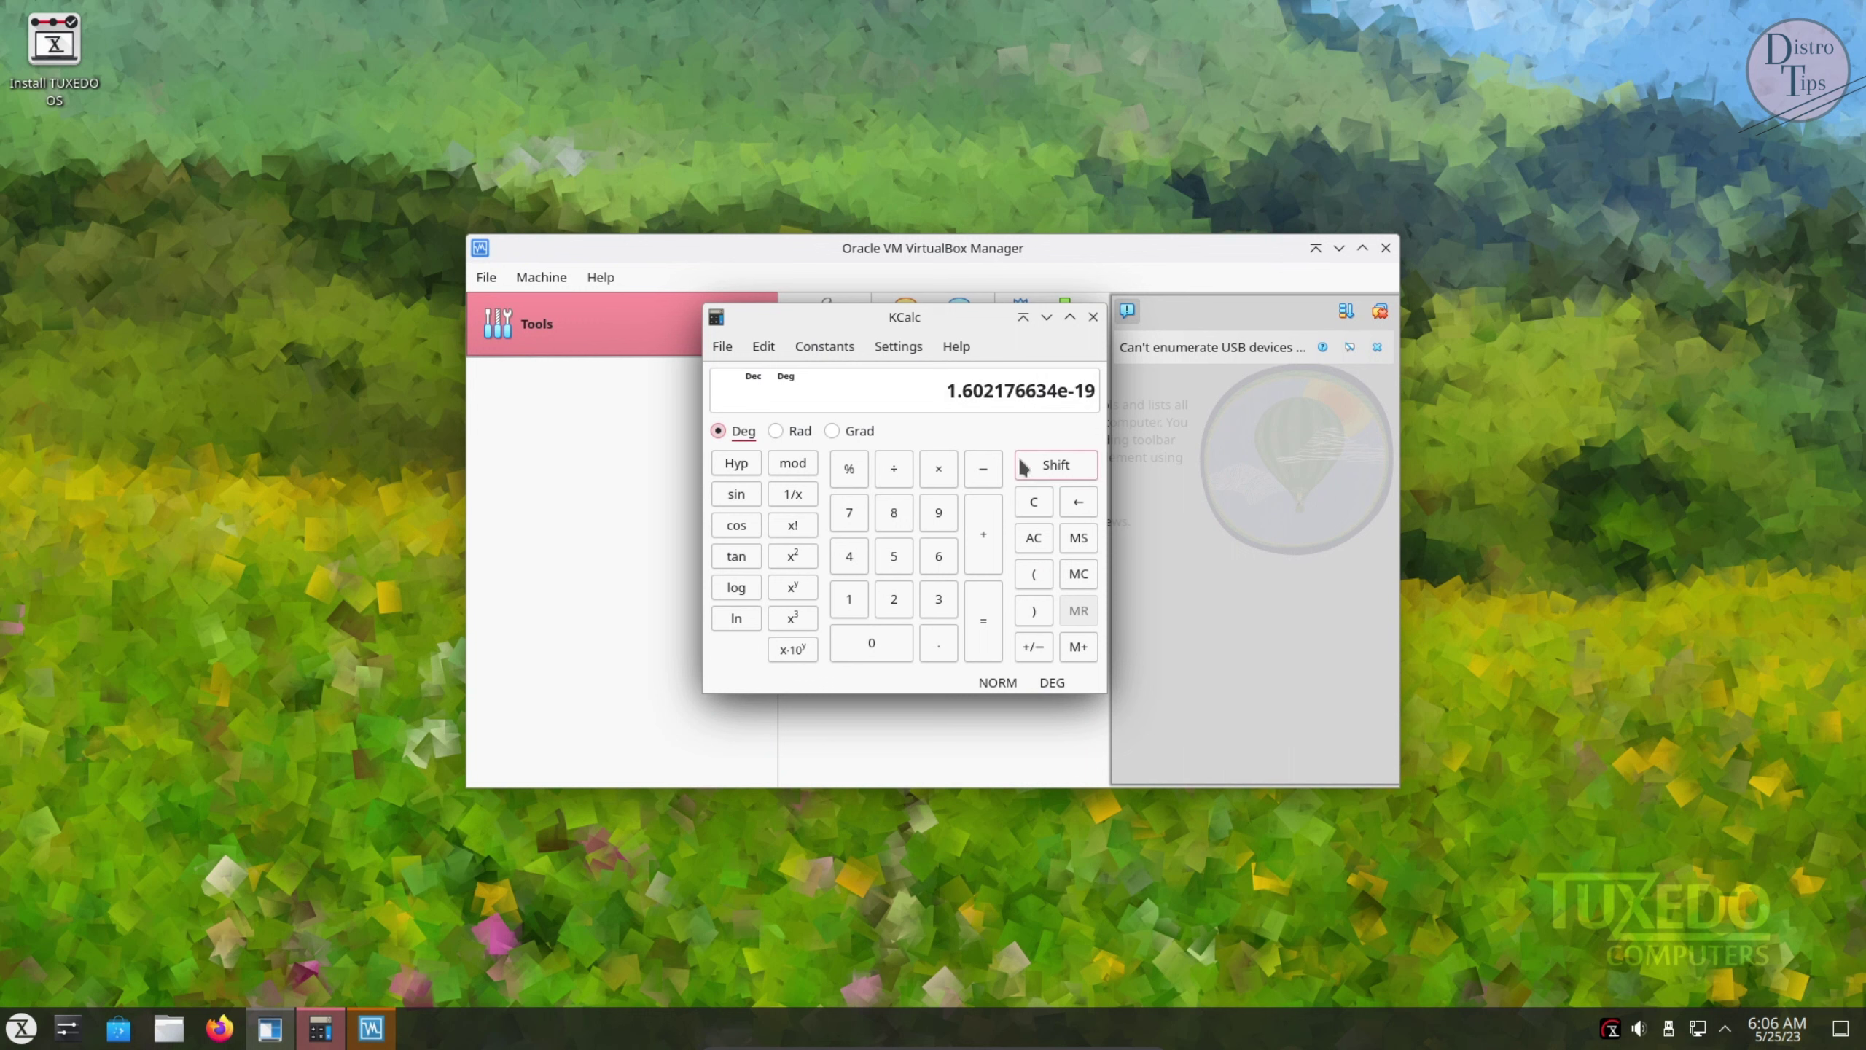
click(738, 376)
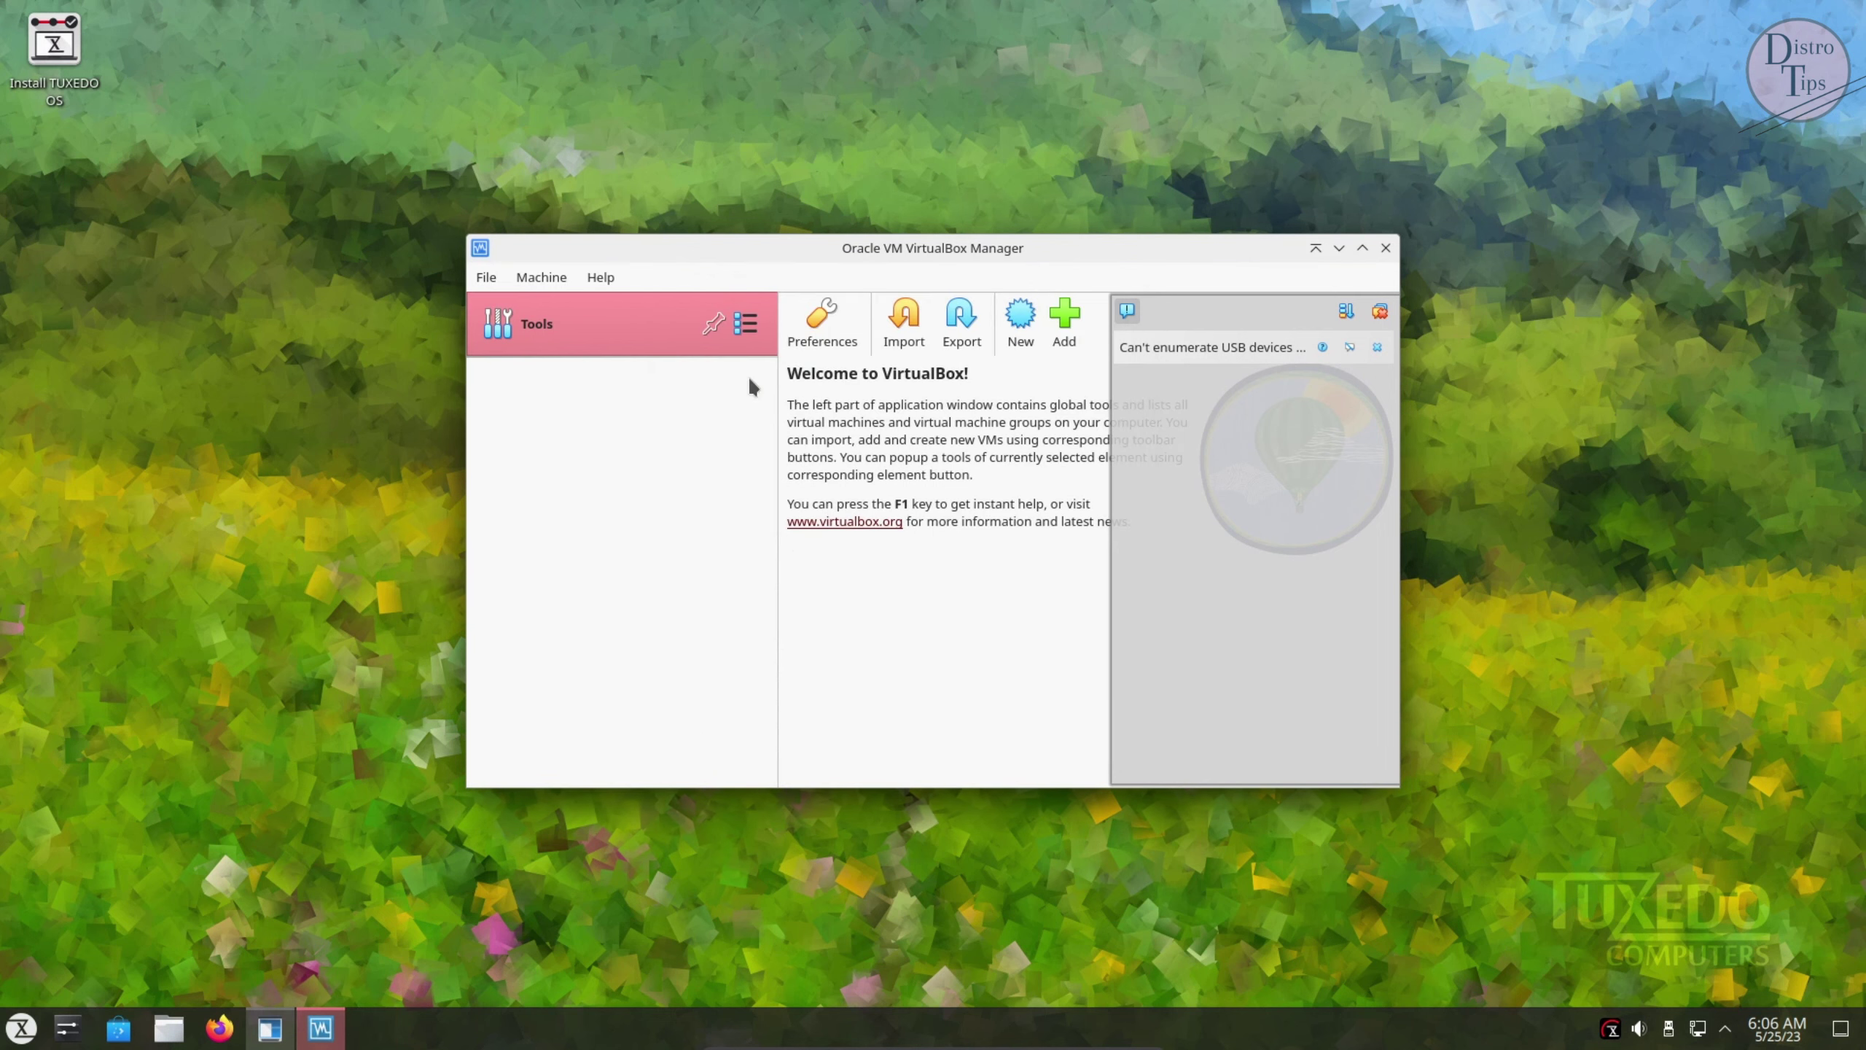
Dismiss VirtualBox's USB devices notification and view the Display, Language and Input preferences without changing them
click(1377, 346)
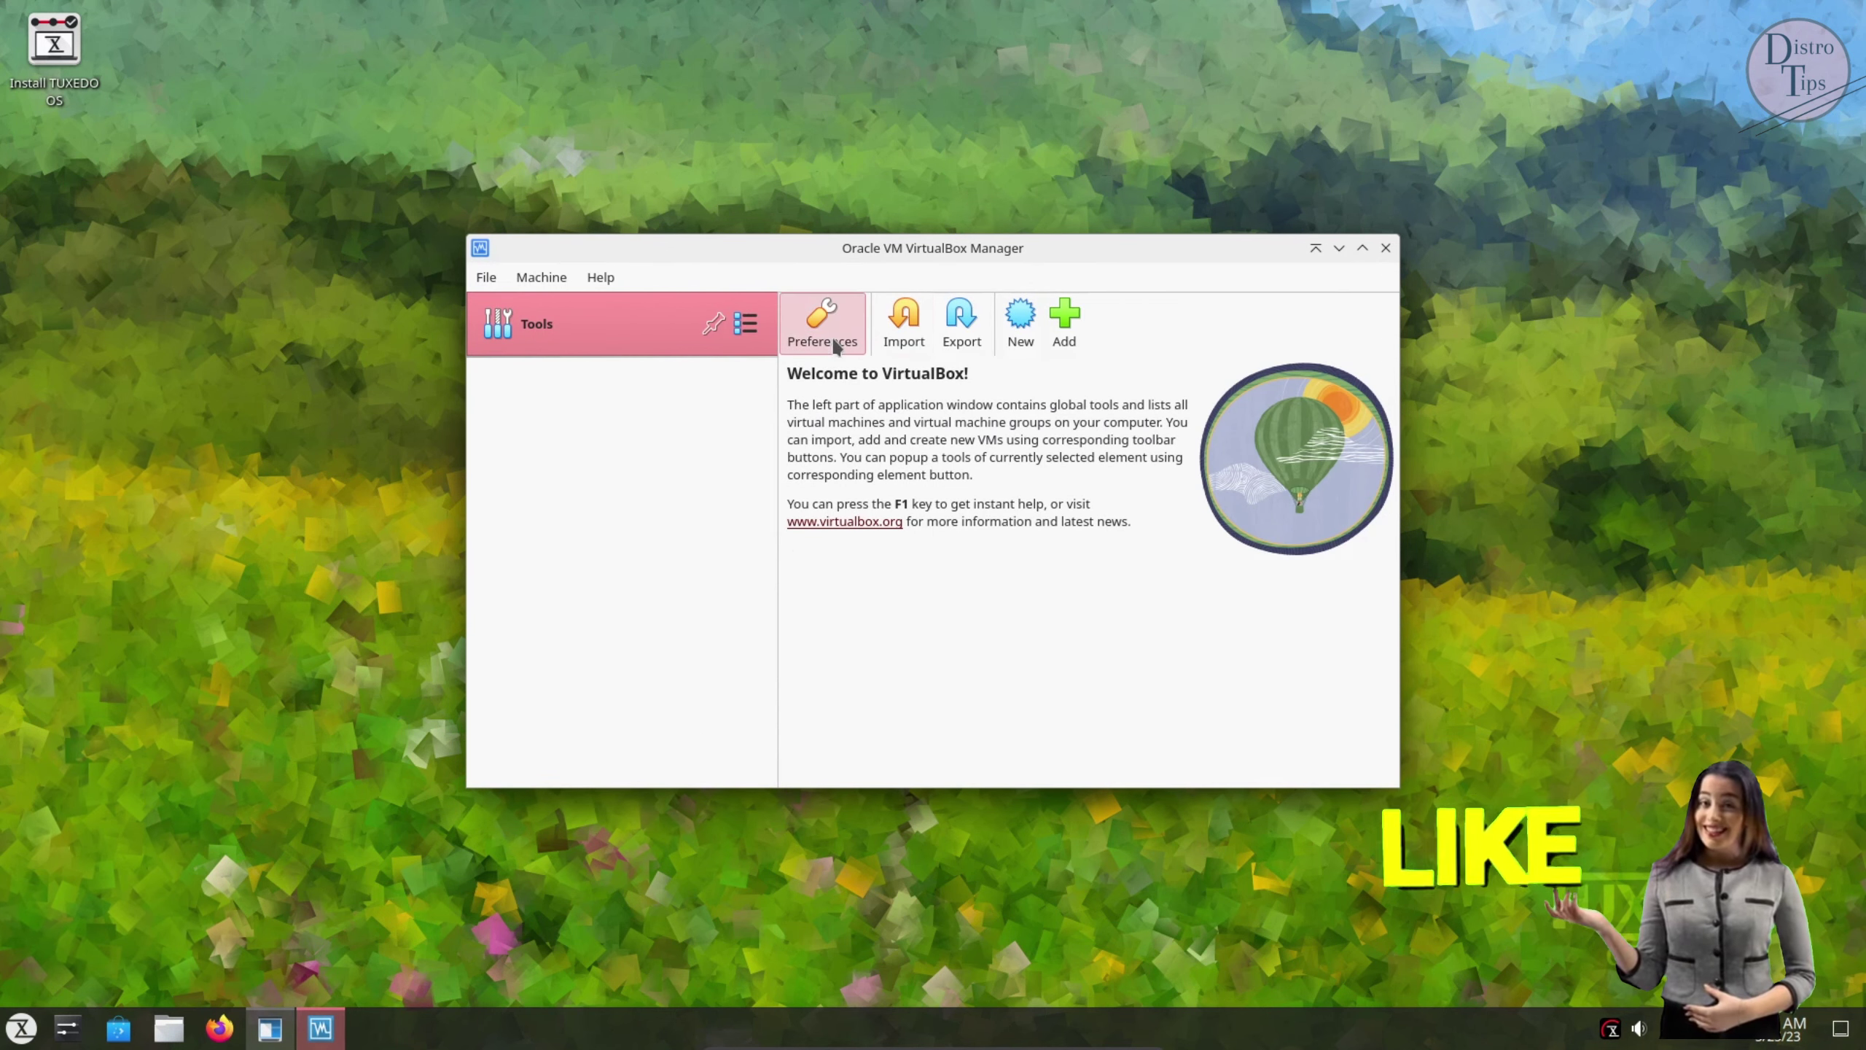
click(821, 320)
click(711, 414)
click(717, 382)
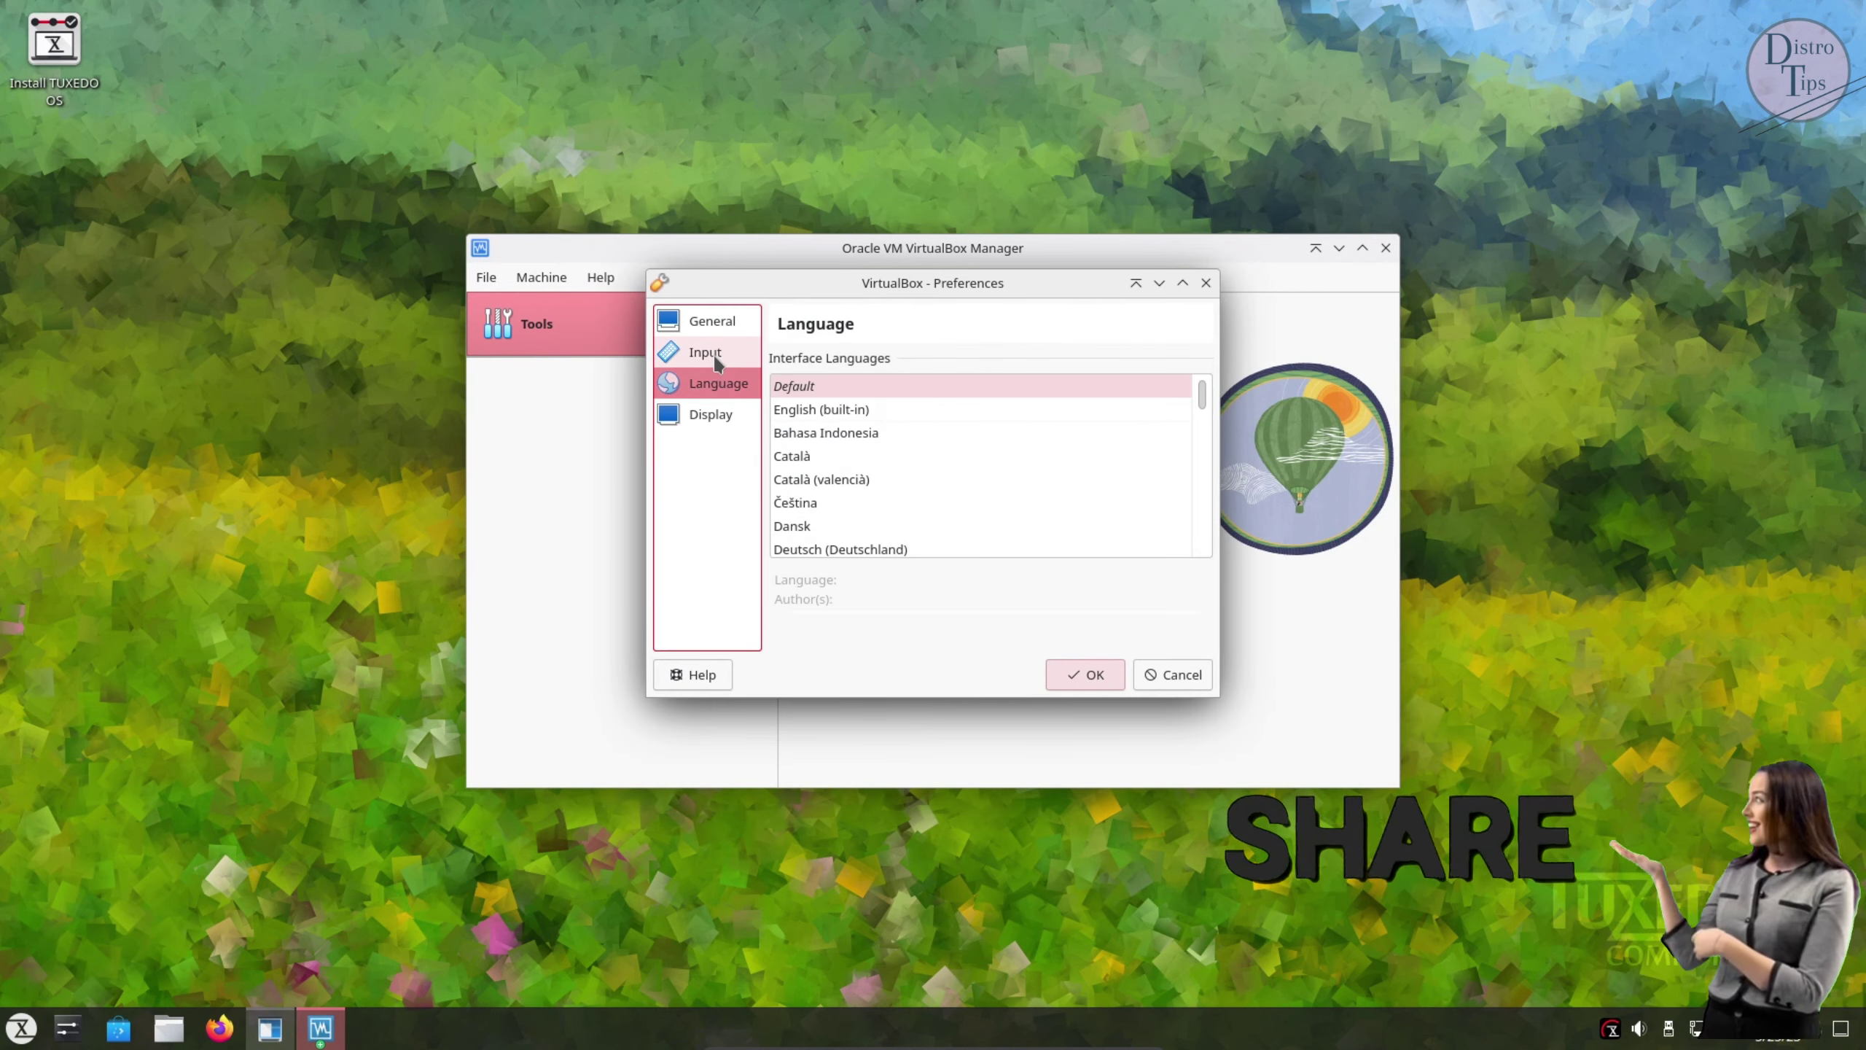
click(704, 352)
click(1174, 675)
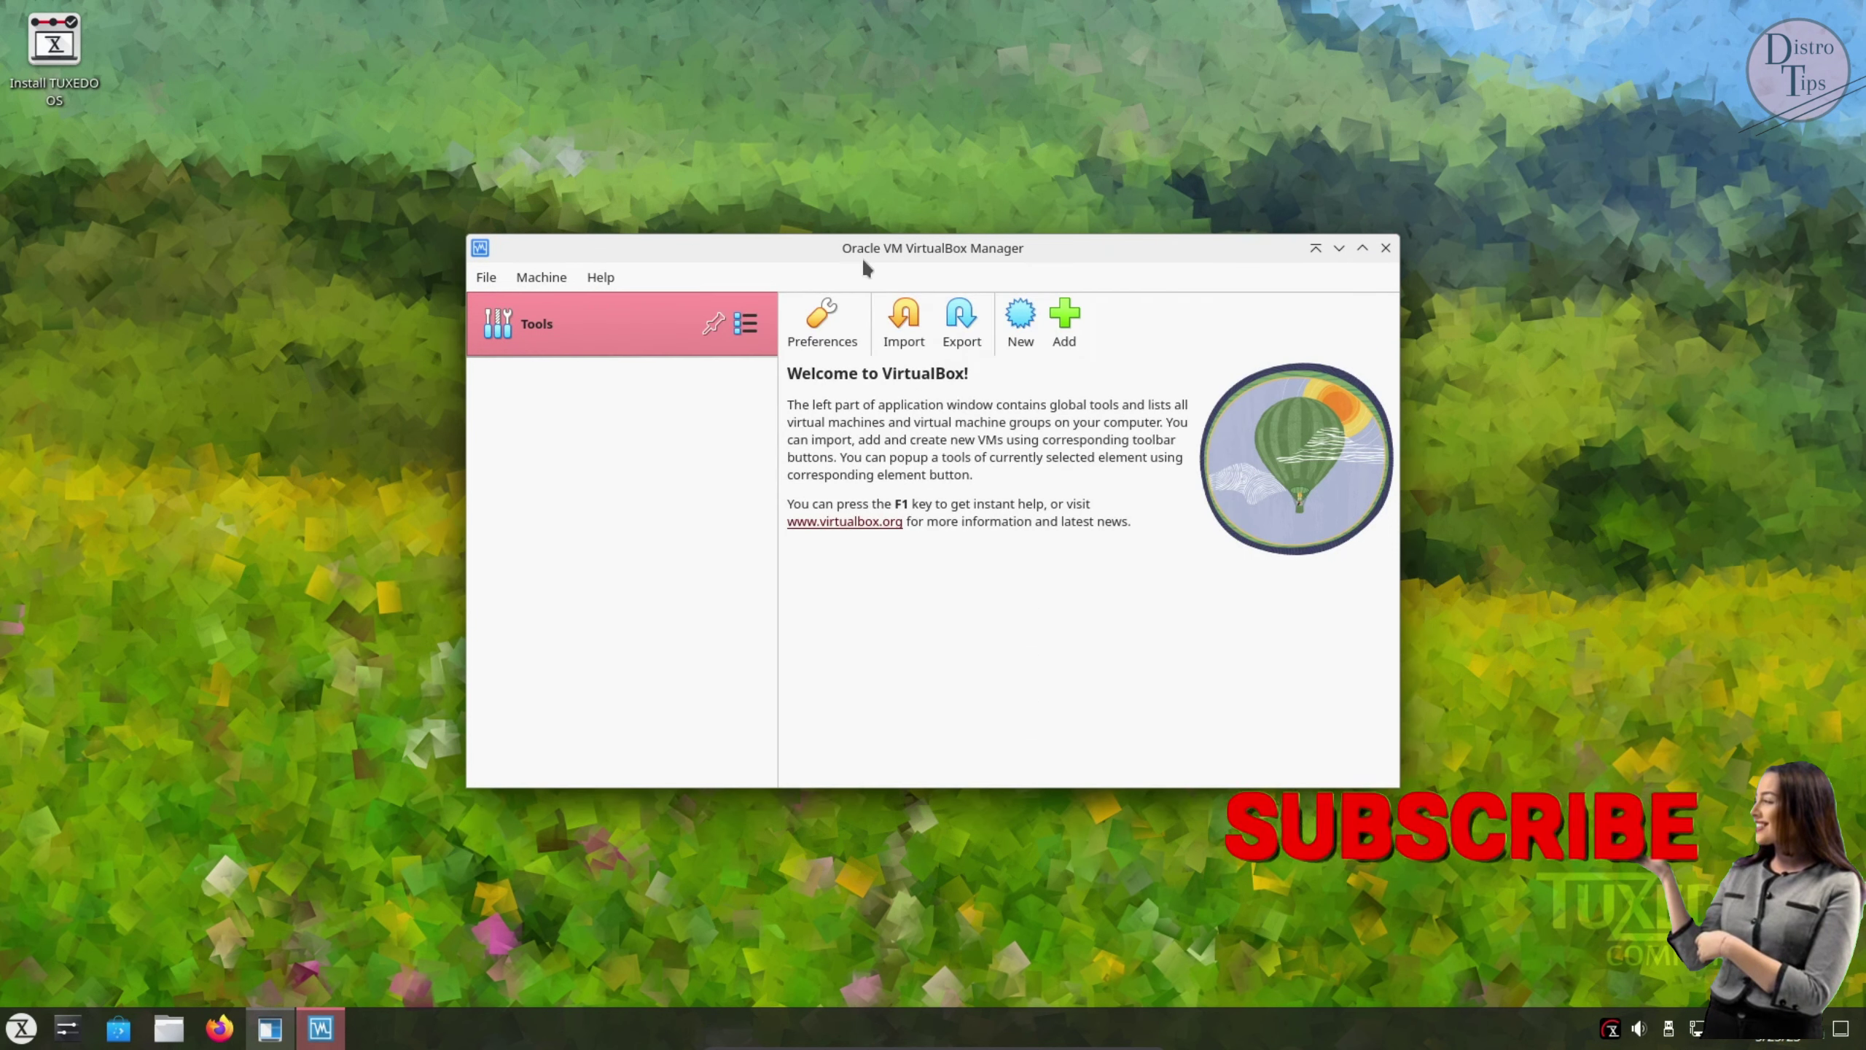
View VirtualBox's About window, highlight its version and copyright text, and close it
click(614, 283)
click(658, 466)
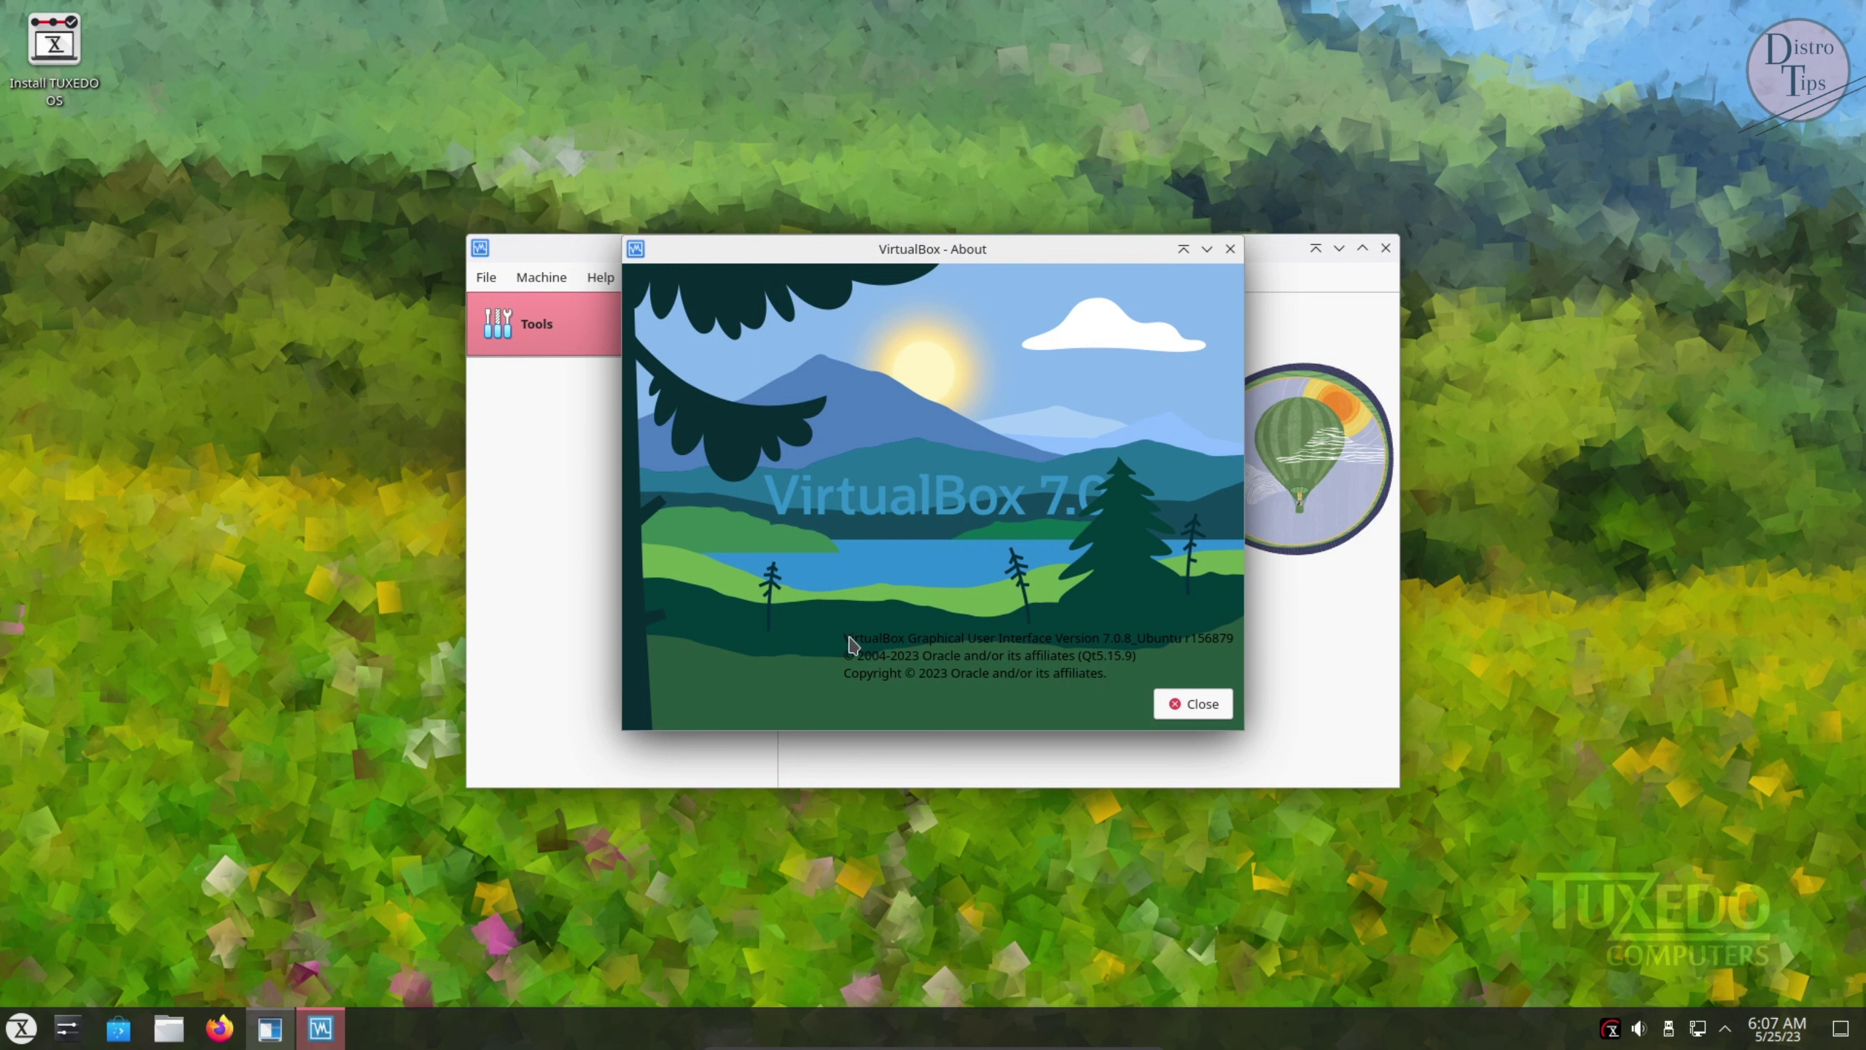
drag(847, 638, 988, 695)
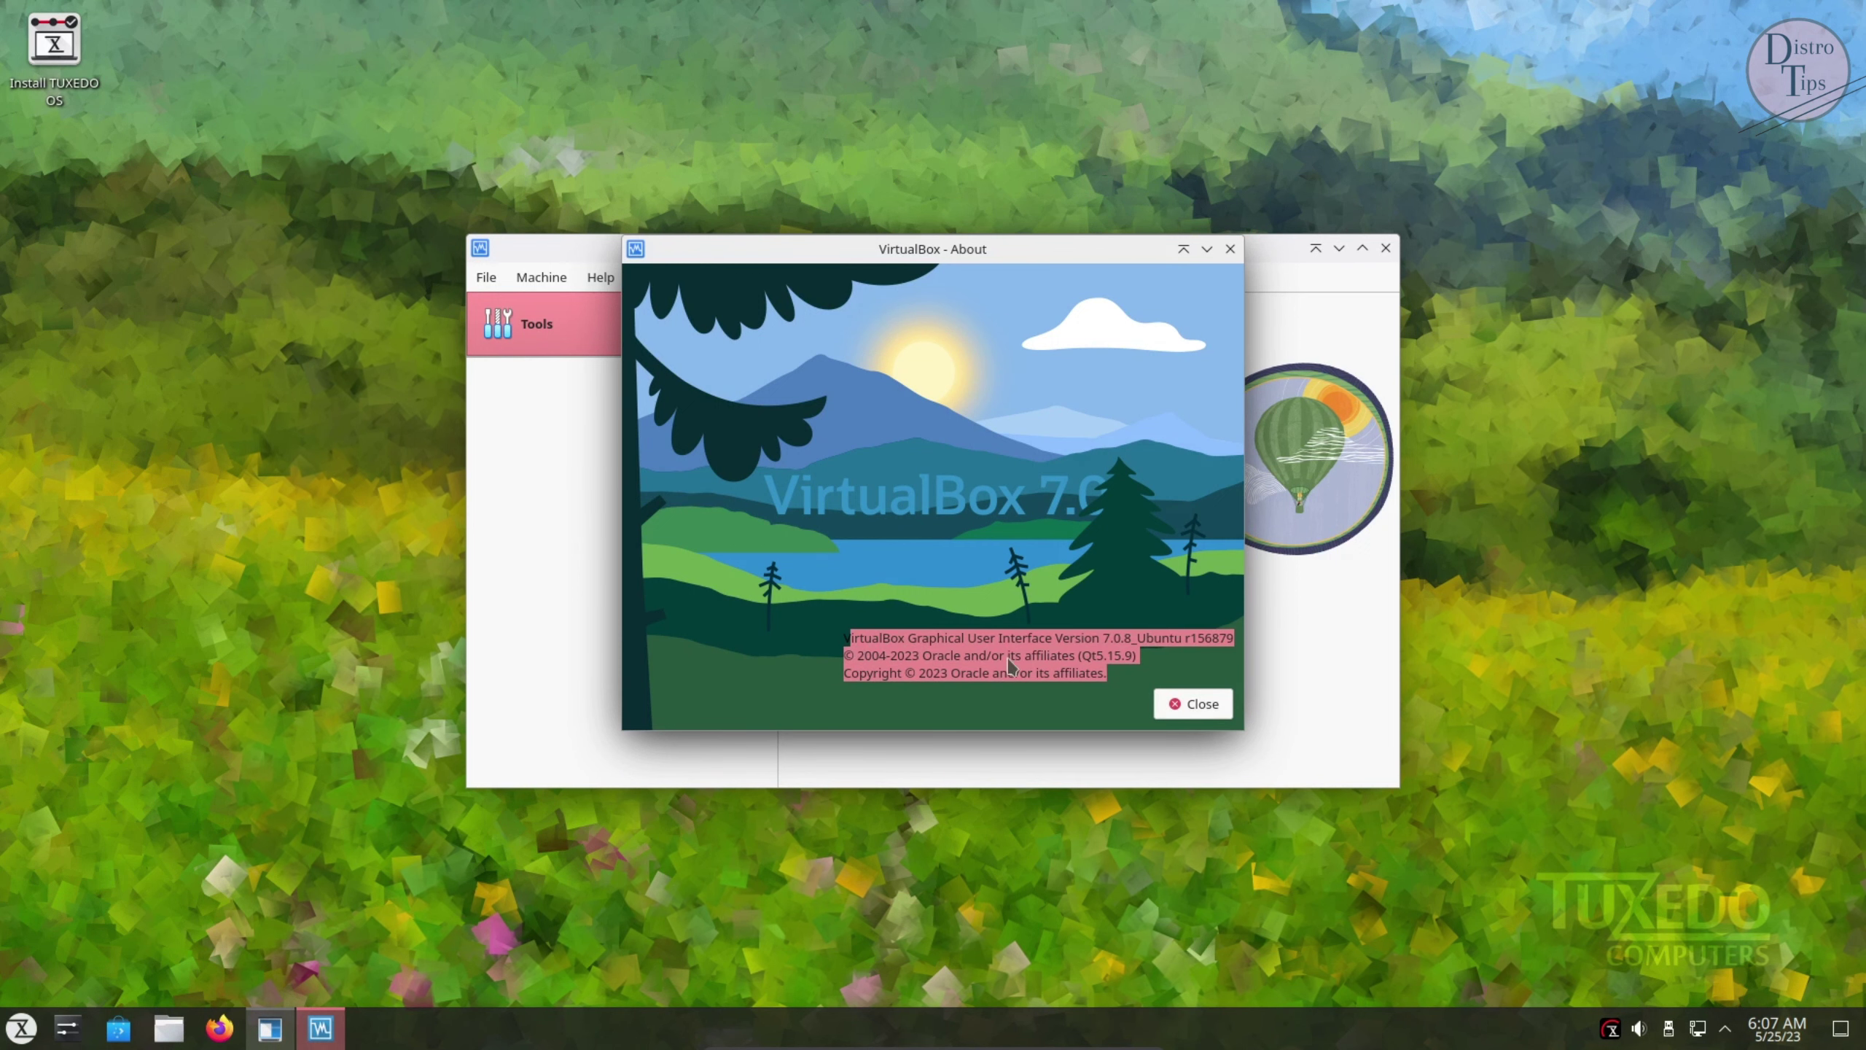
click(1195, 704)
View VirtualBox's Machine commands, its General preferences and the list of available tools
click(566, 279)
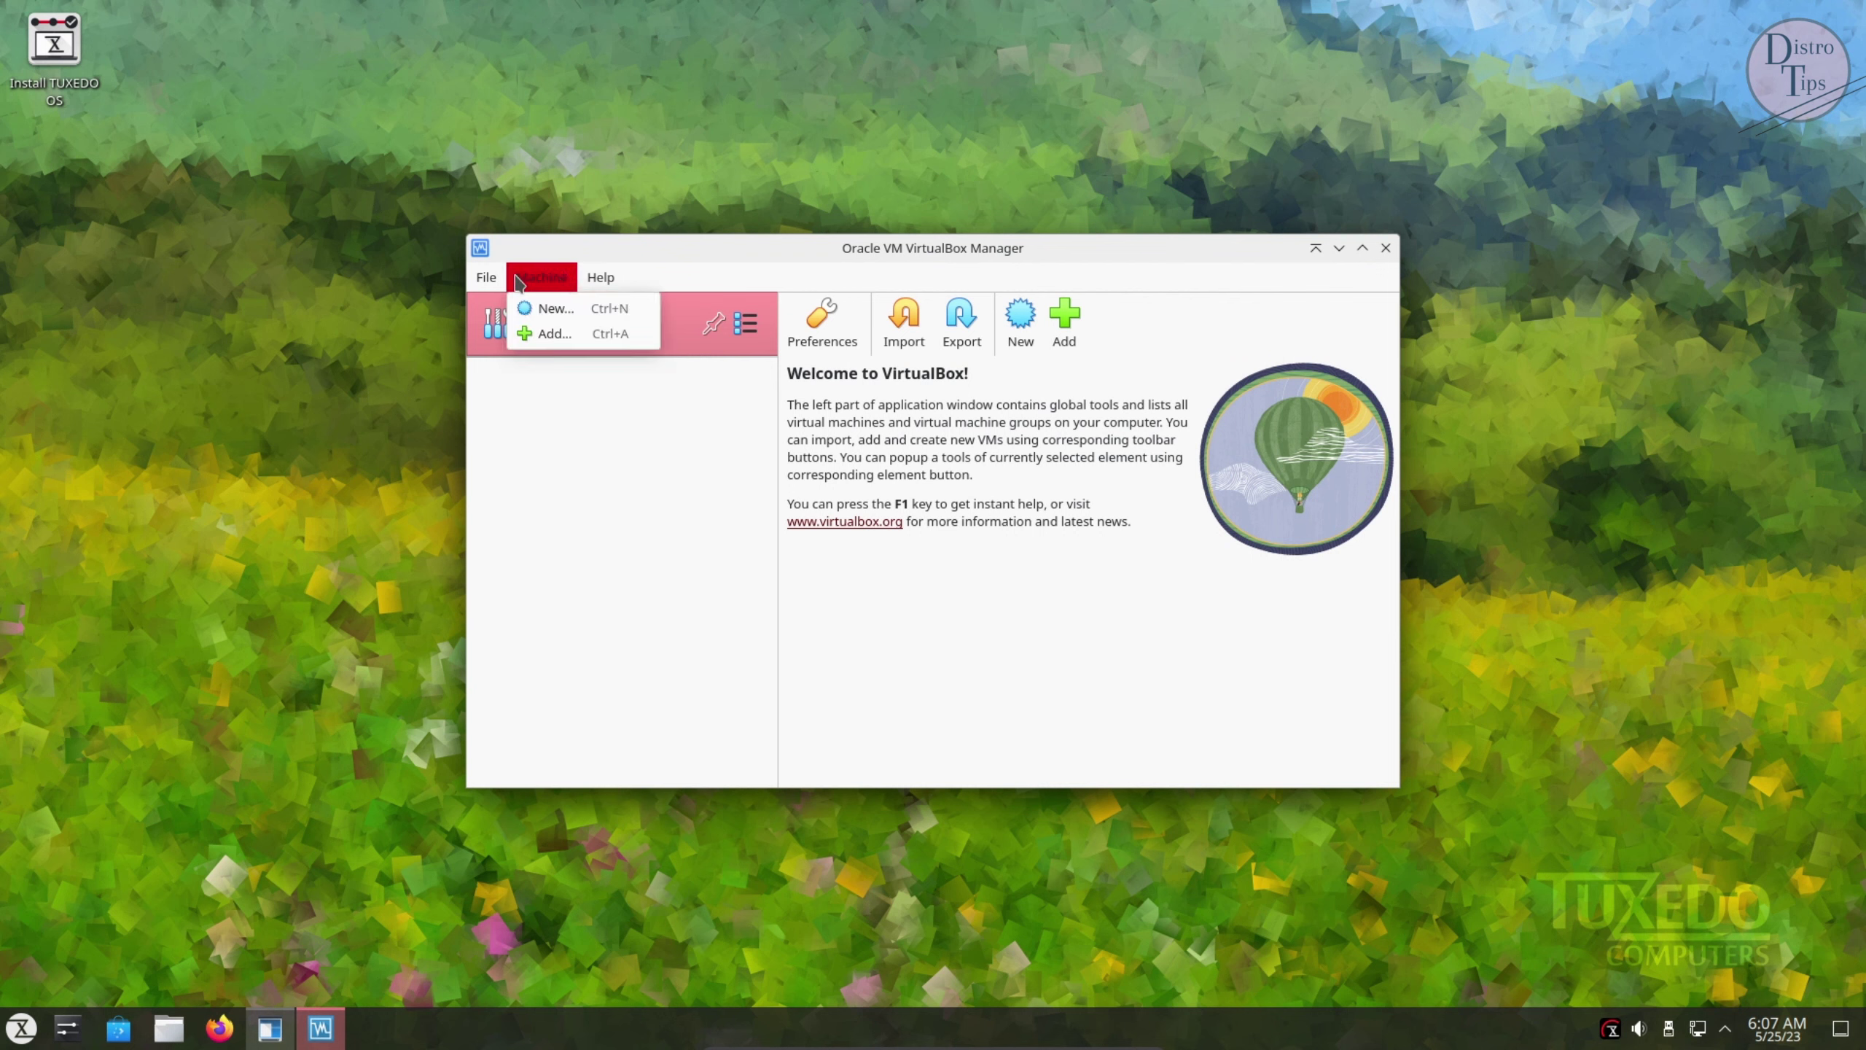
key(Escape)
click(821, 320)
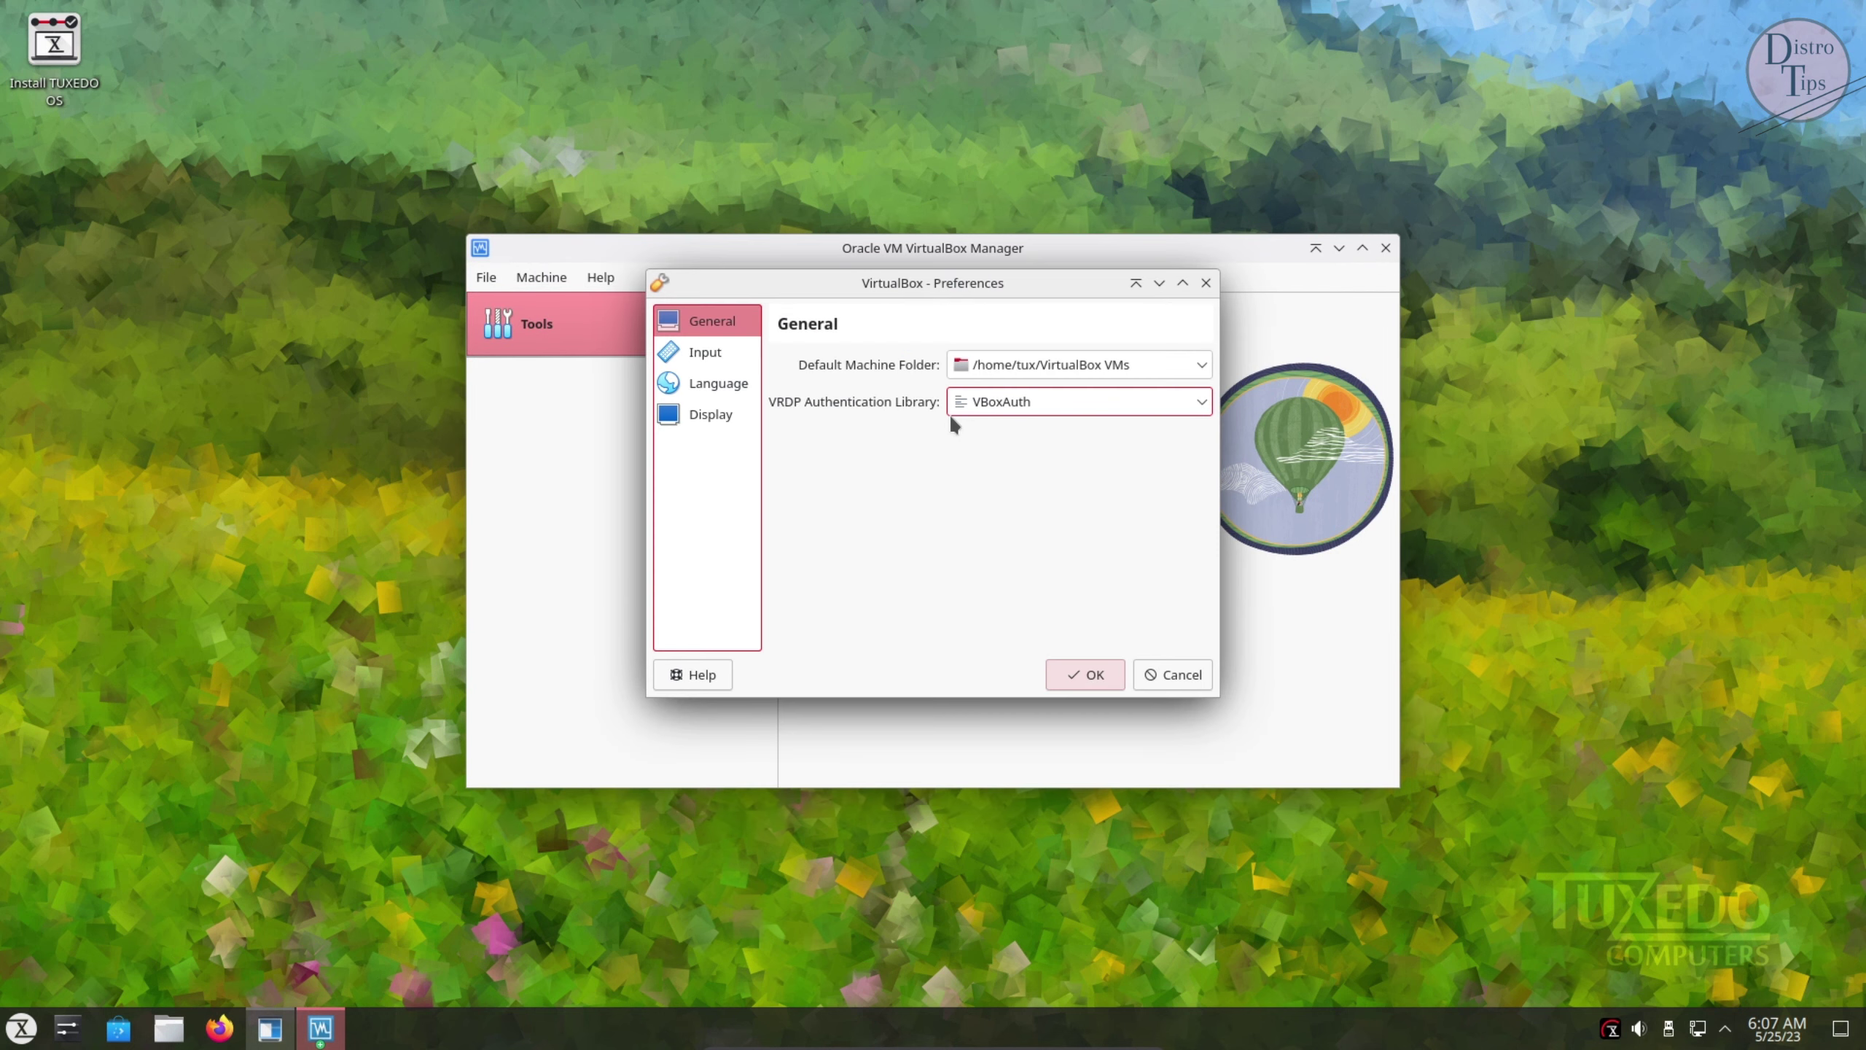
click(1205, 283)
click(745, 324)
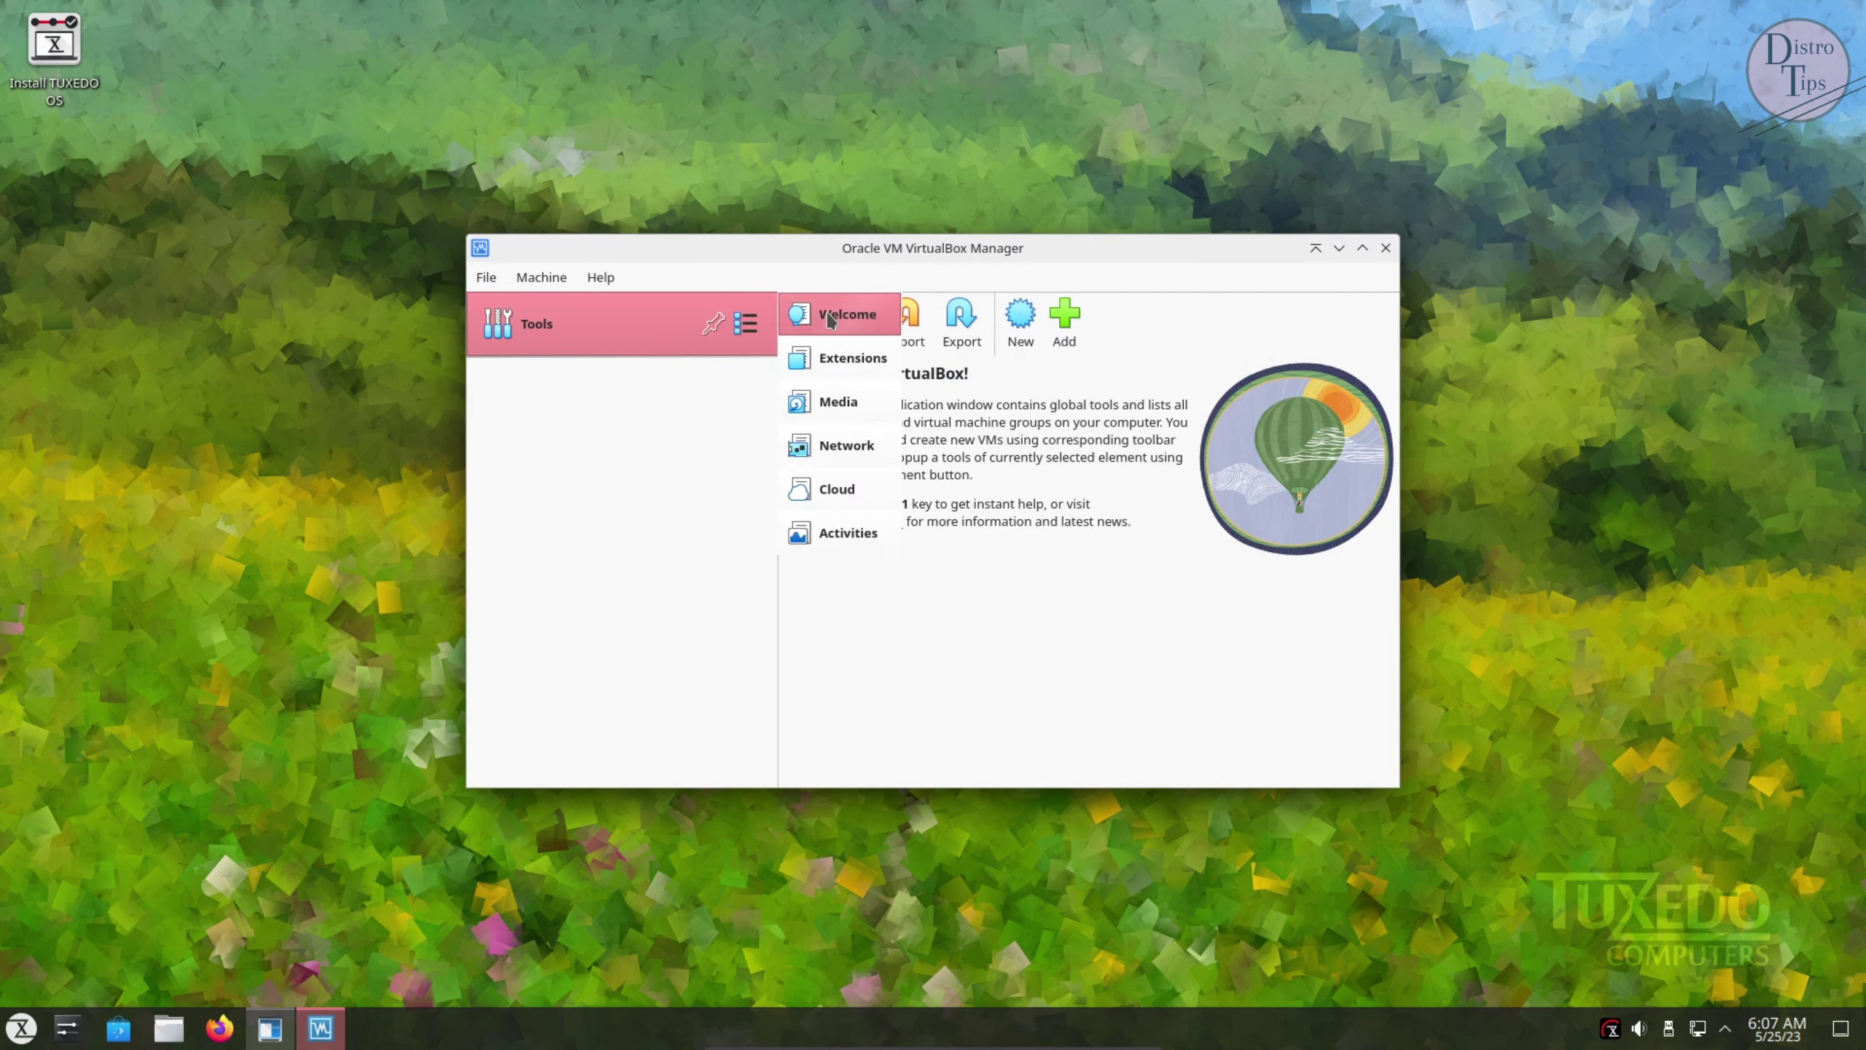
click(1123, 559)
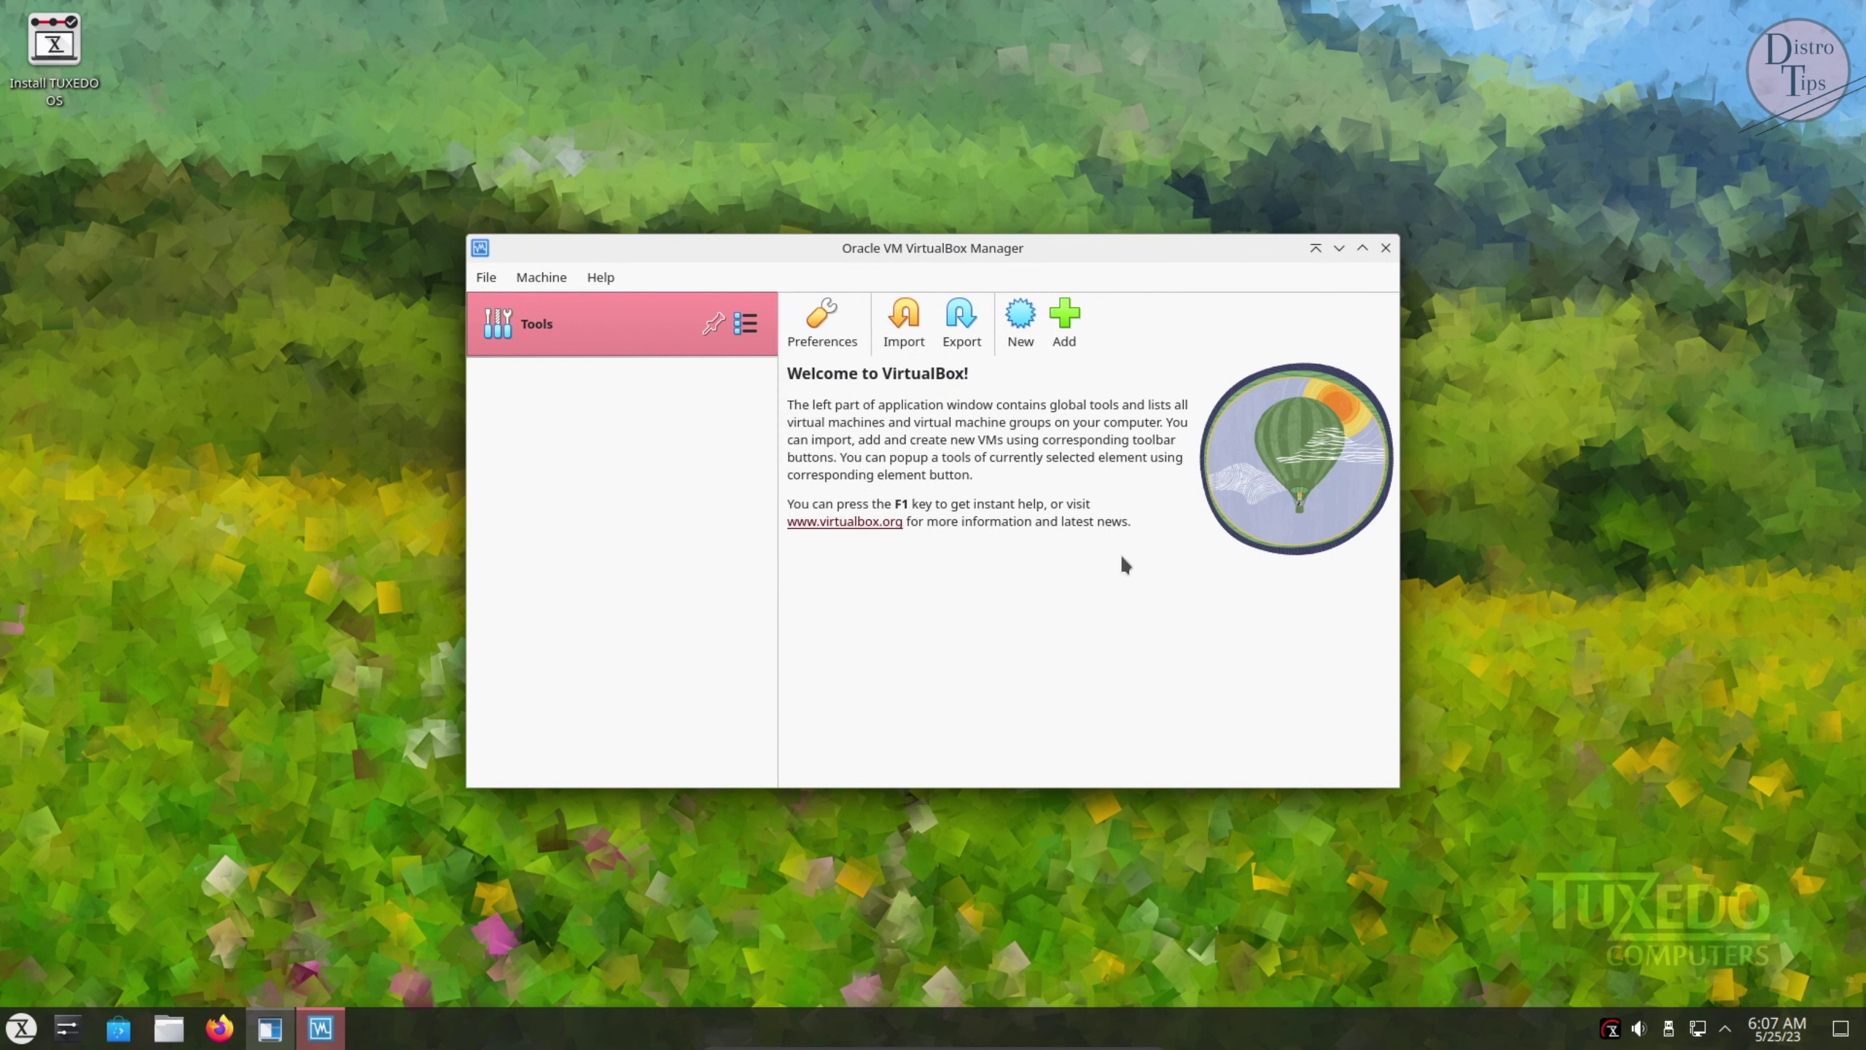
View the Create Virtual Machine wizard, cancel it, and close VirtualBox and the Skanlite dialog
click(1021, 322)
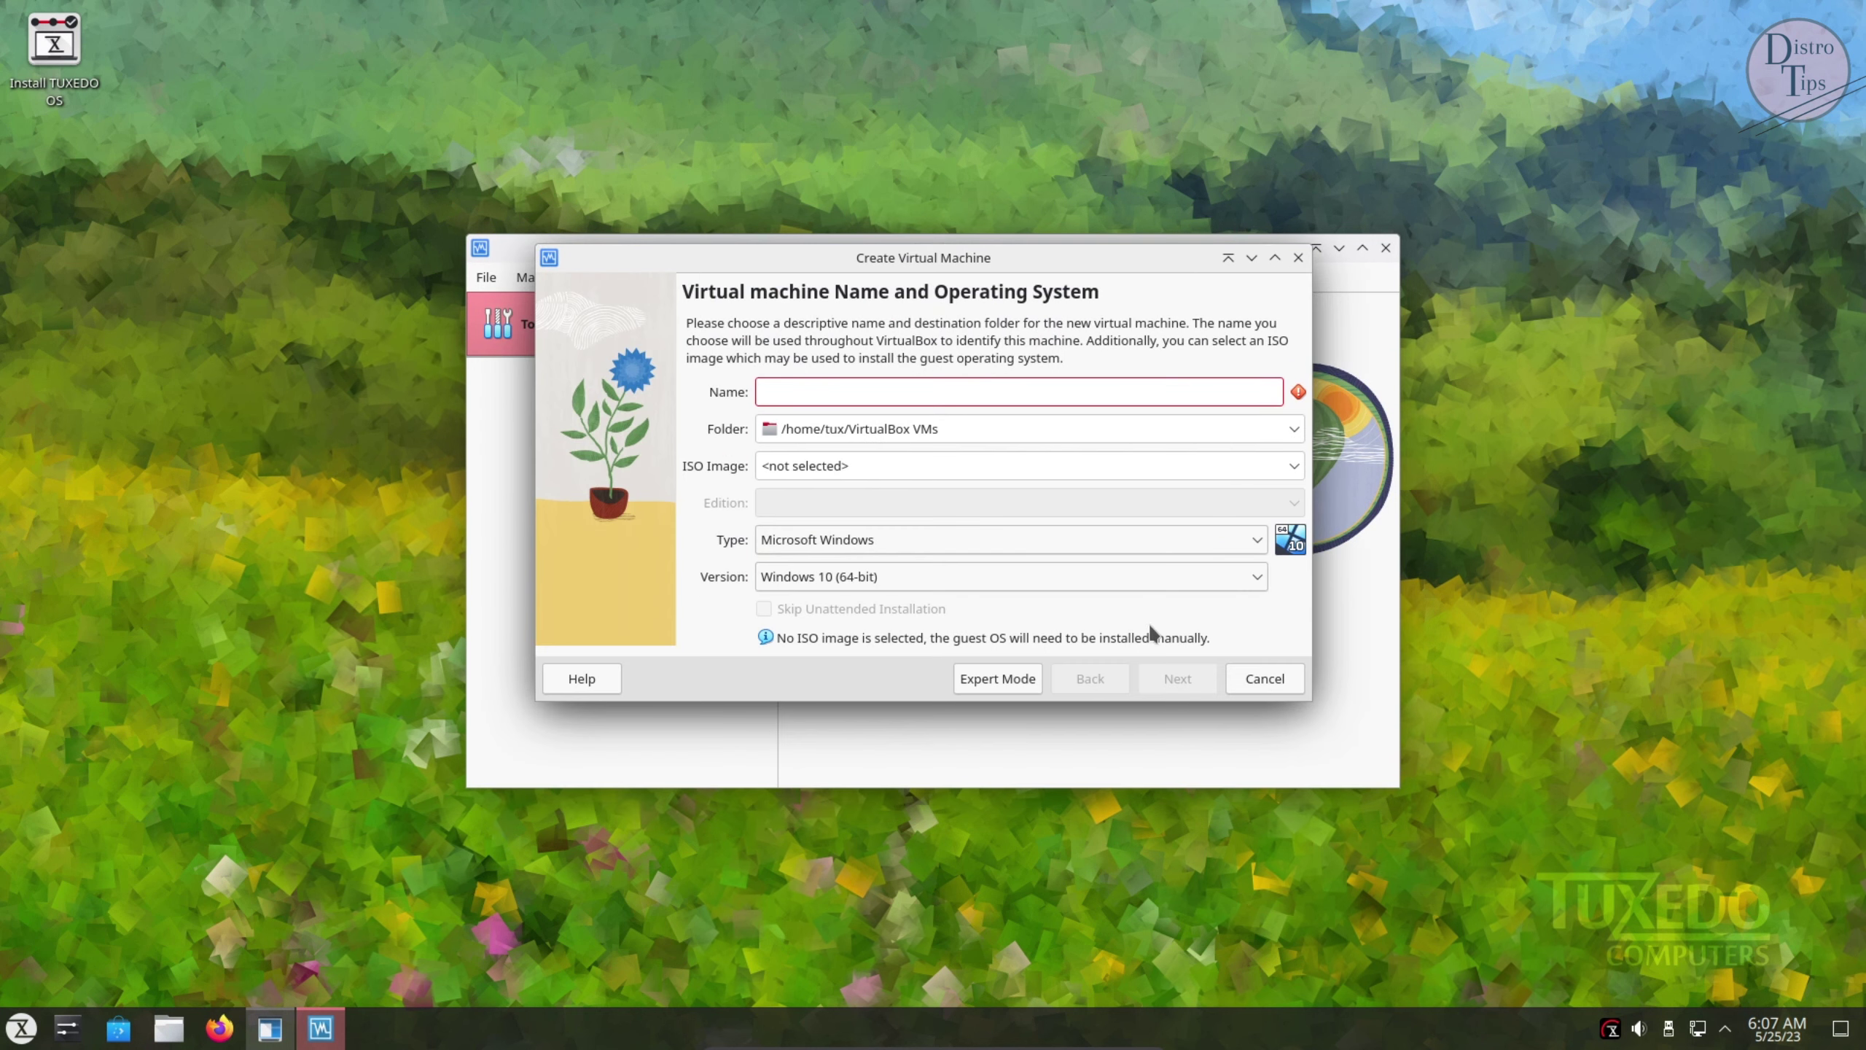
click(1267, 691)
click(1387, 249)
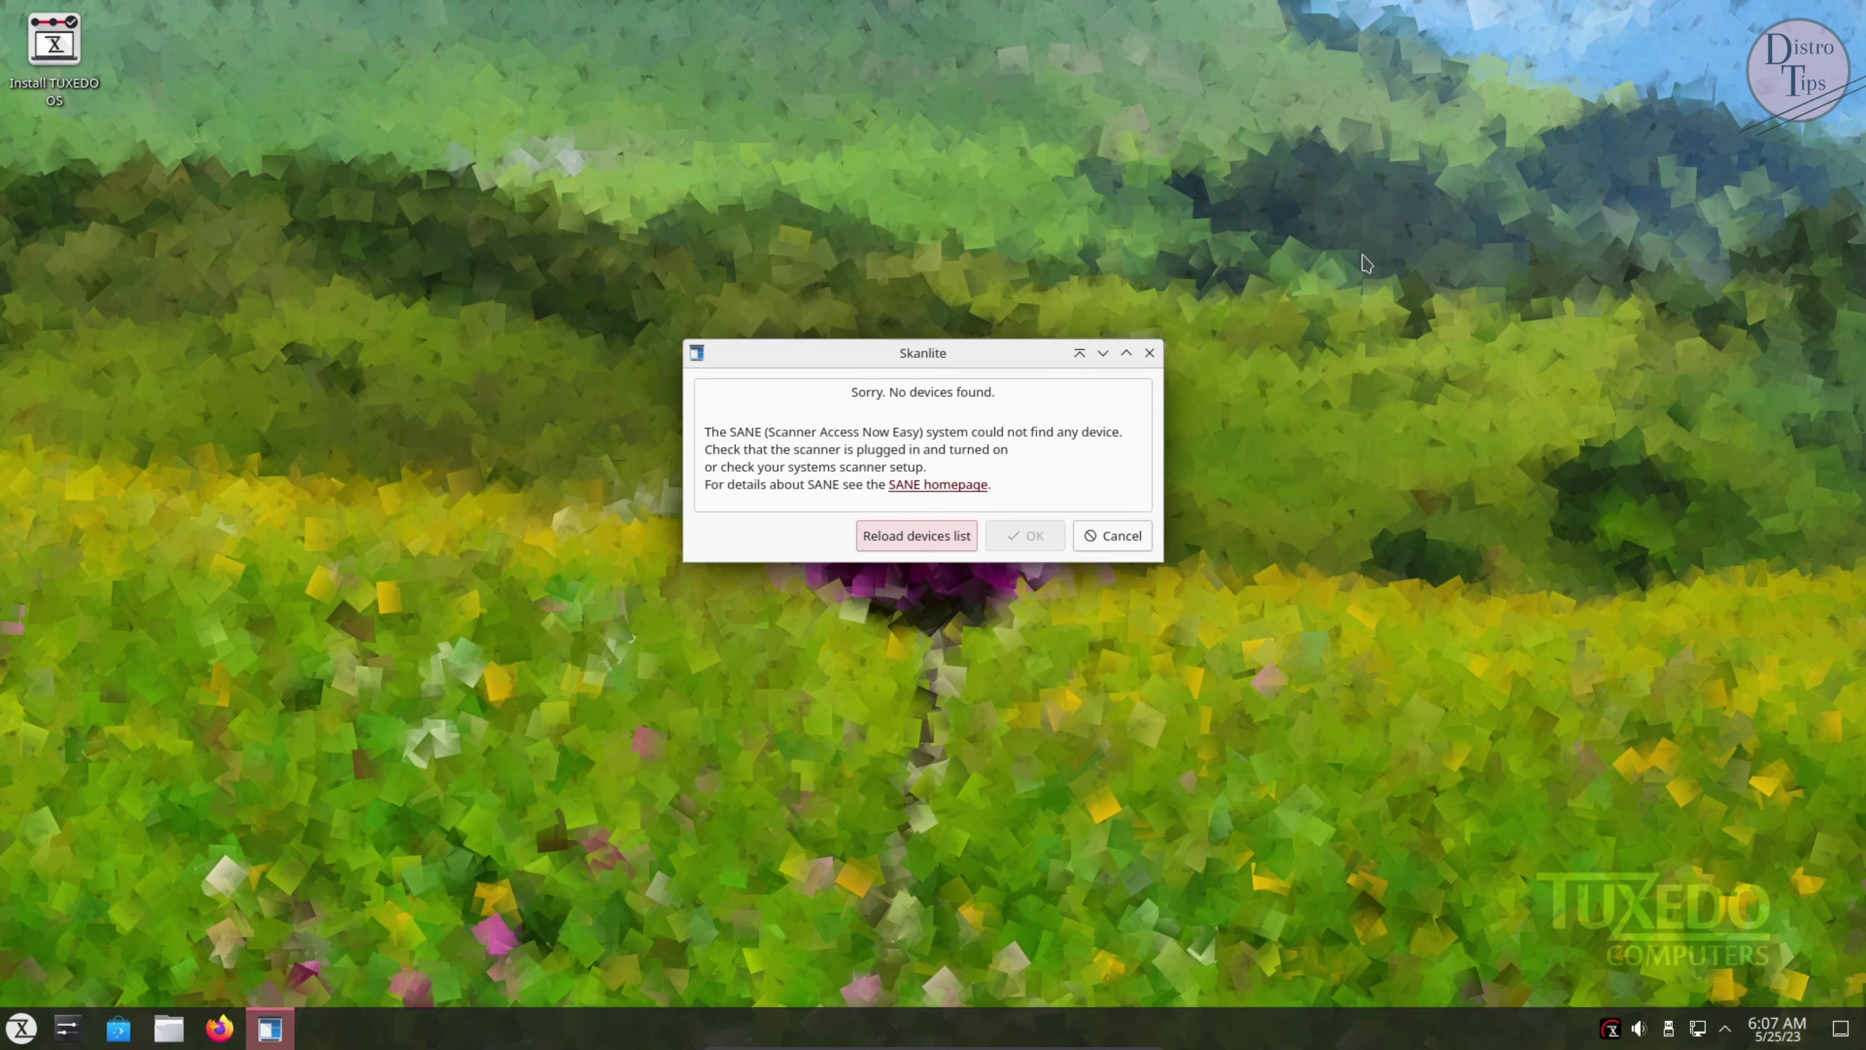
click(1124, 536)
Launch TUXEDO OS Auto-Repair from the TUXEDO applications and accept the automatic repair attempt
click(21, 1030)
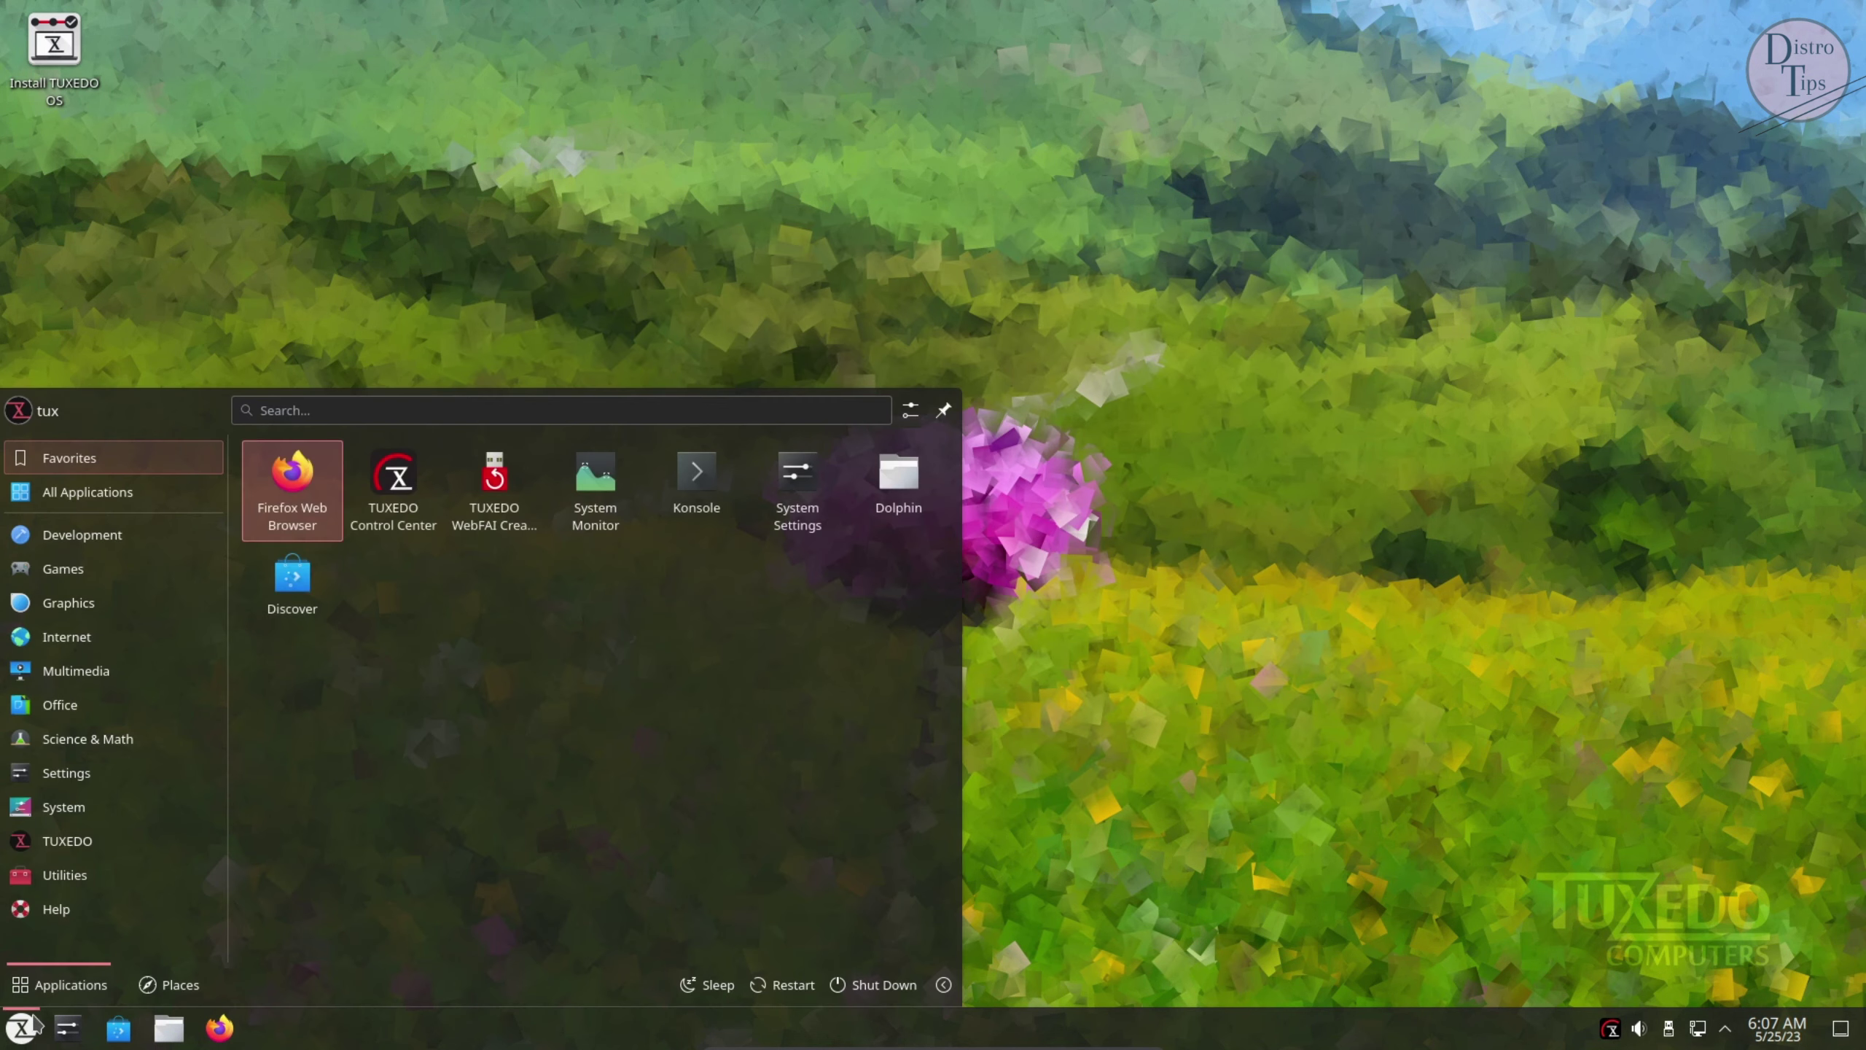
click(110, 876)
click(65, 848)
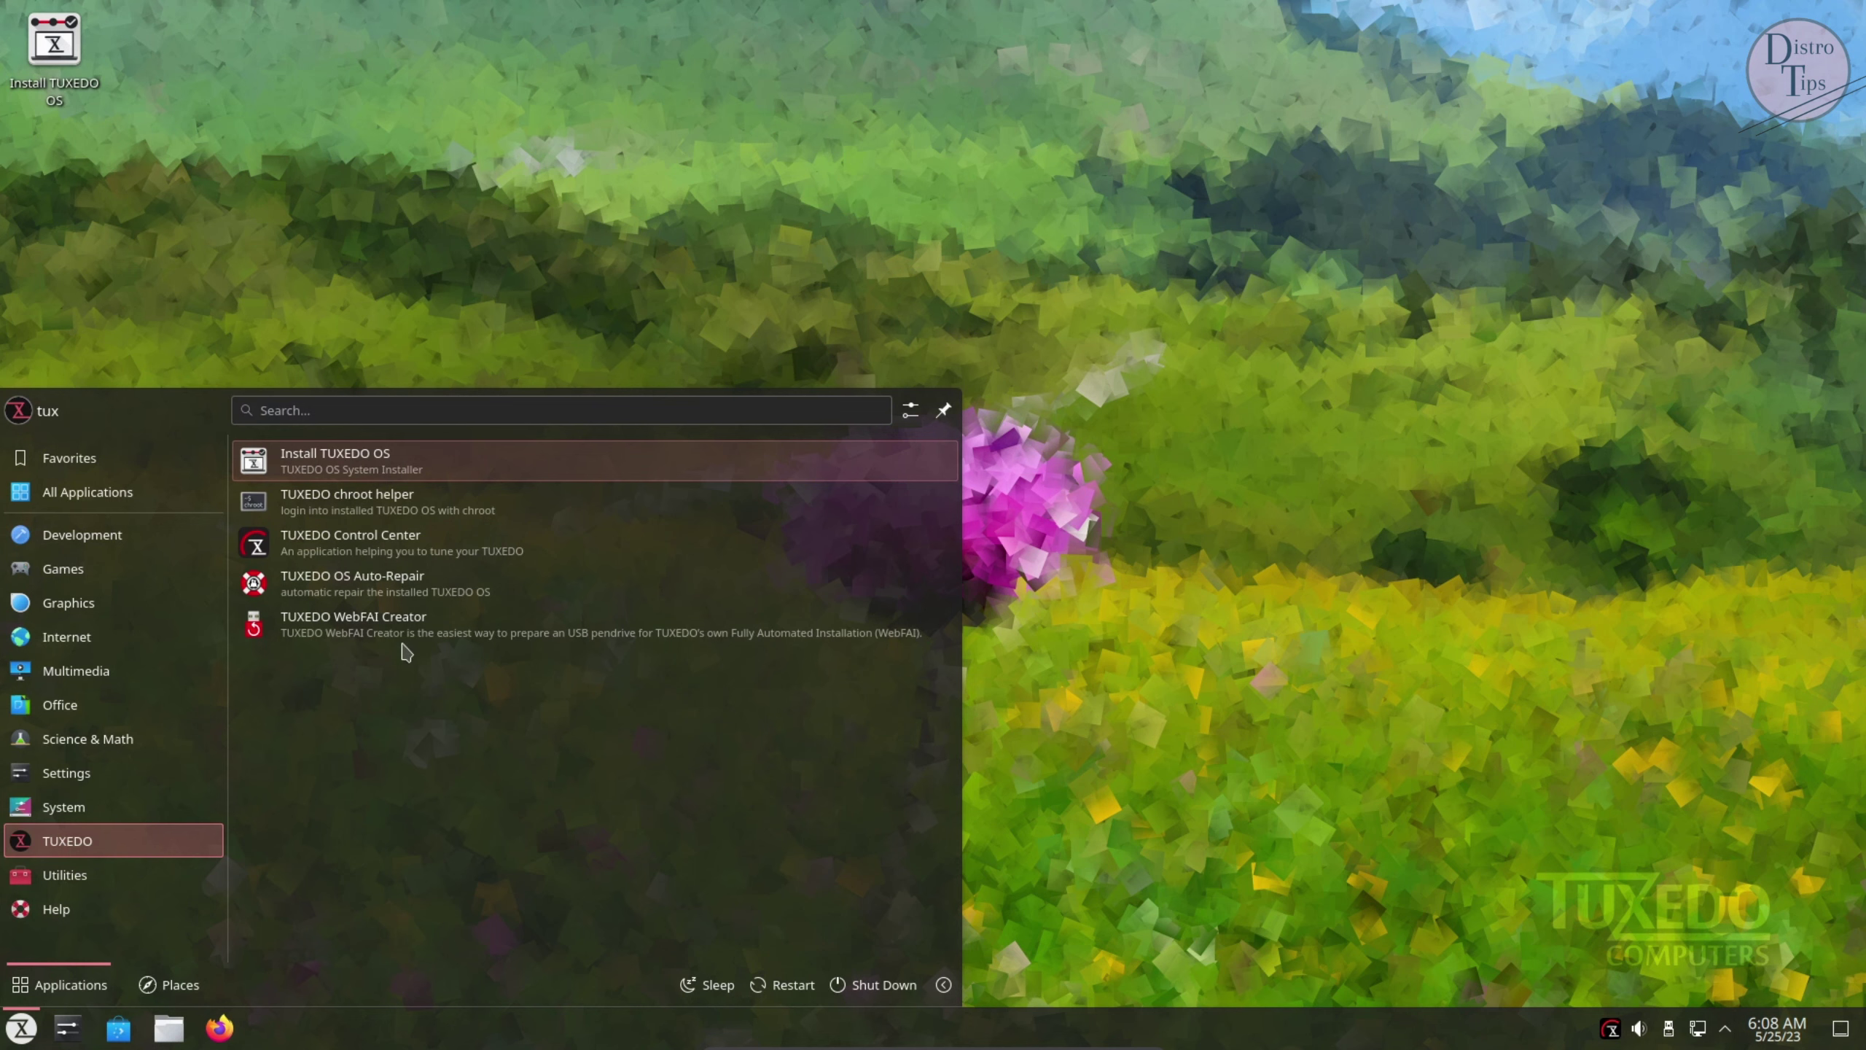
click(375, 603)
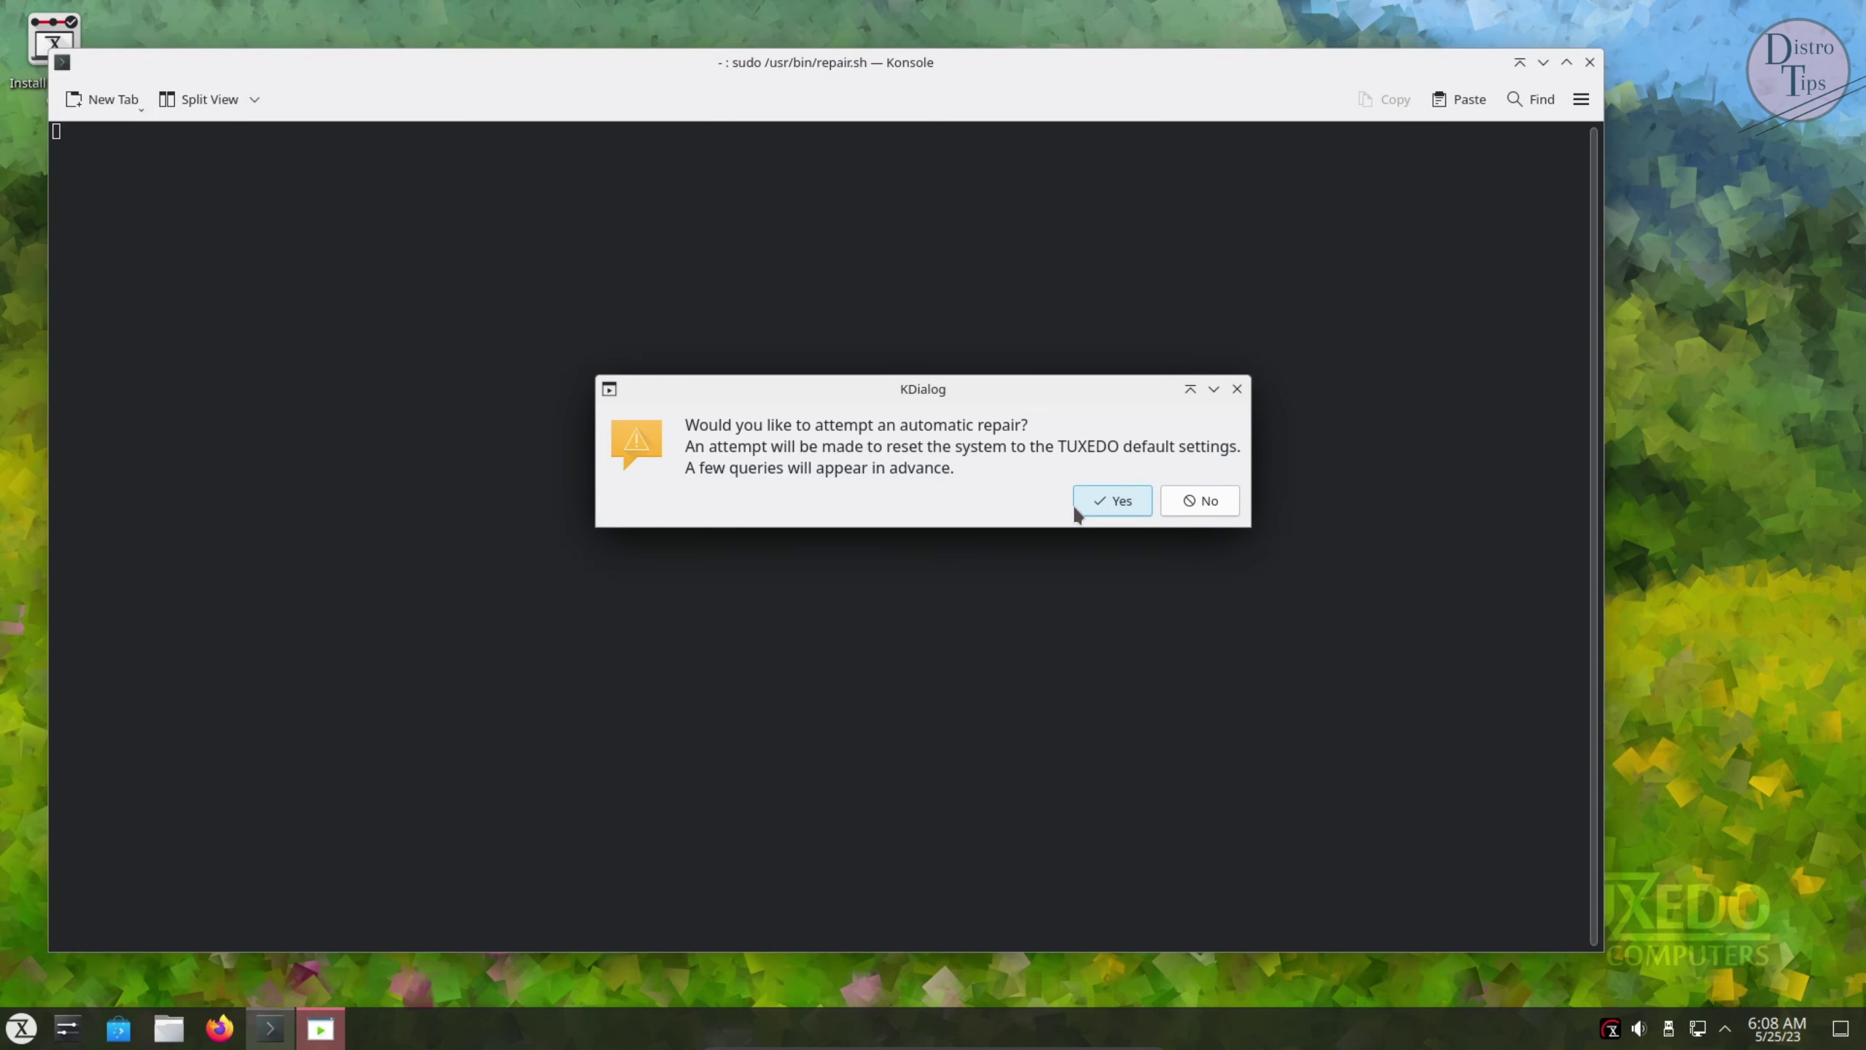
click(1117, 506)
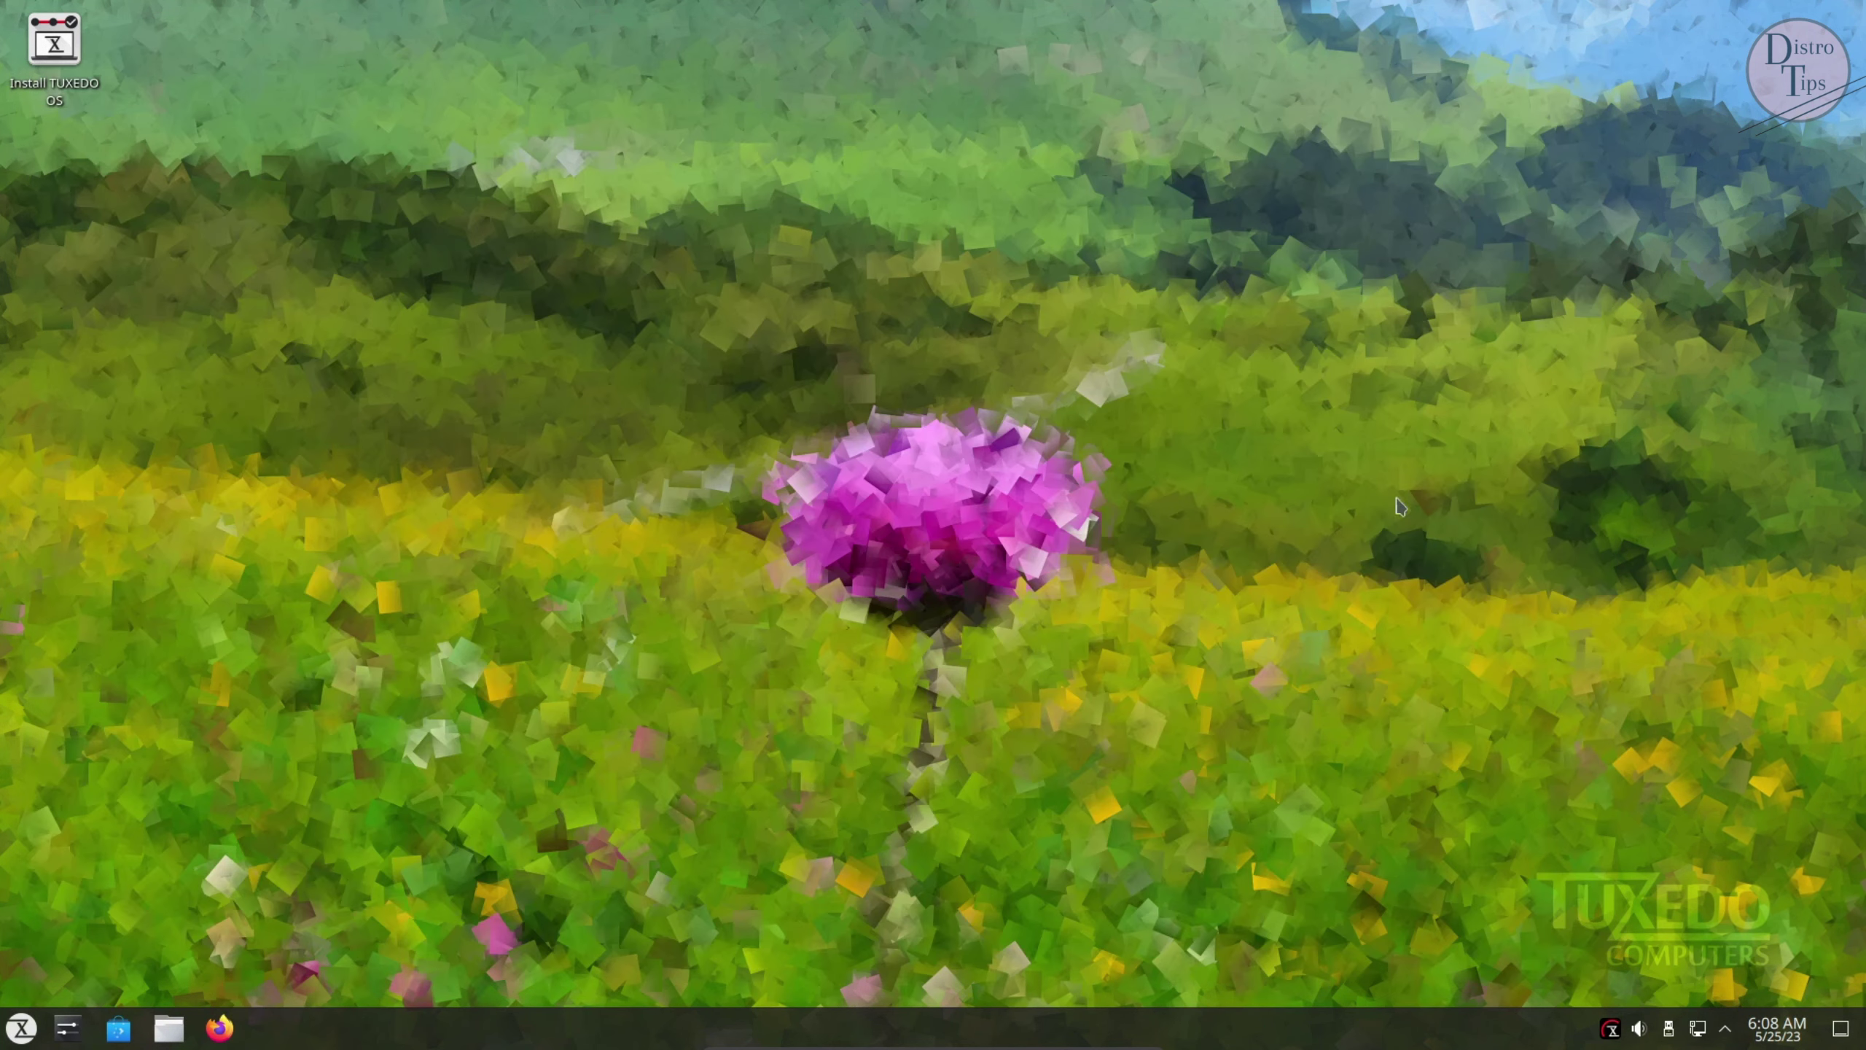
Browse the Settings and System applications, launch the TUXEDO OS installer and reposition its window
click(21, 1028)
click(59, 773)
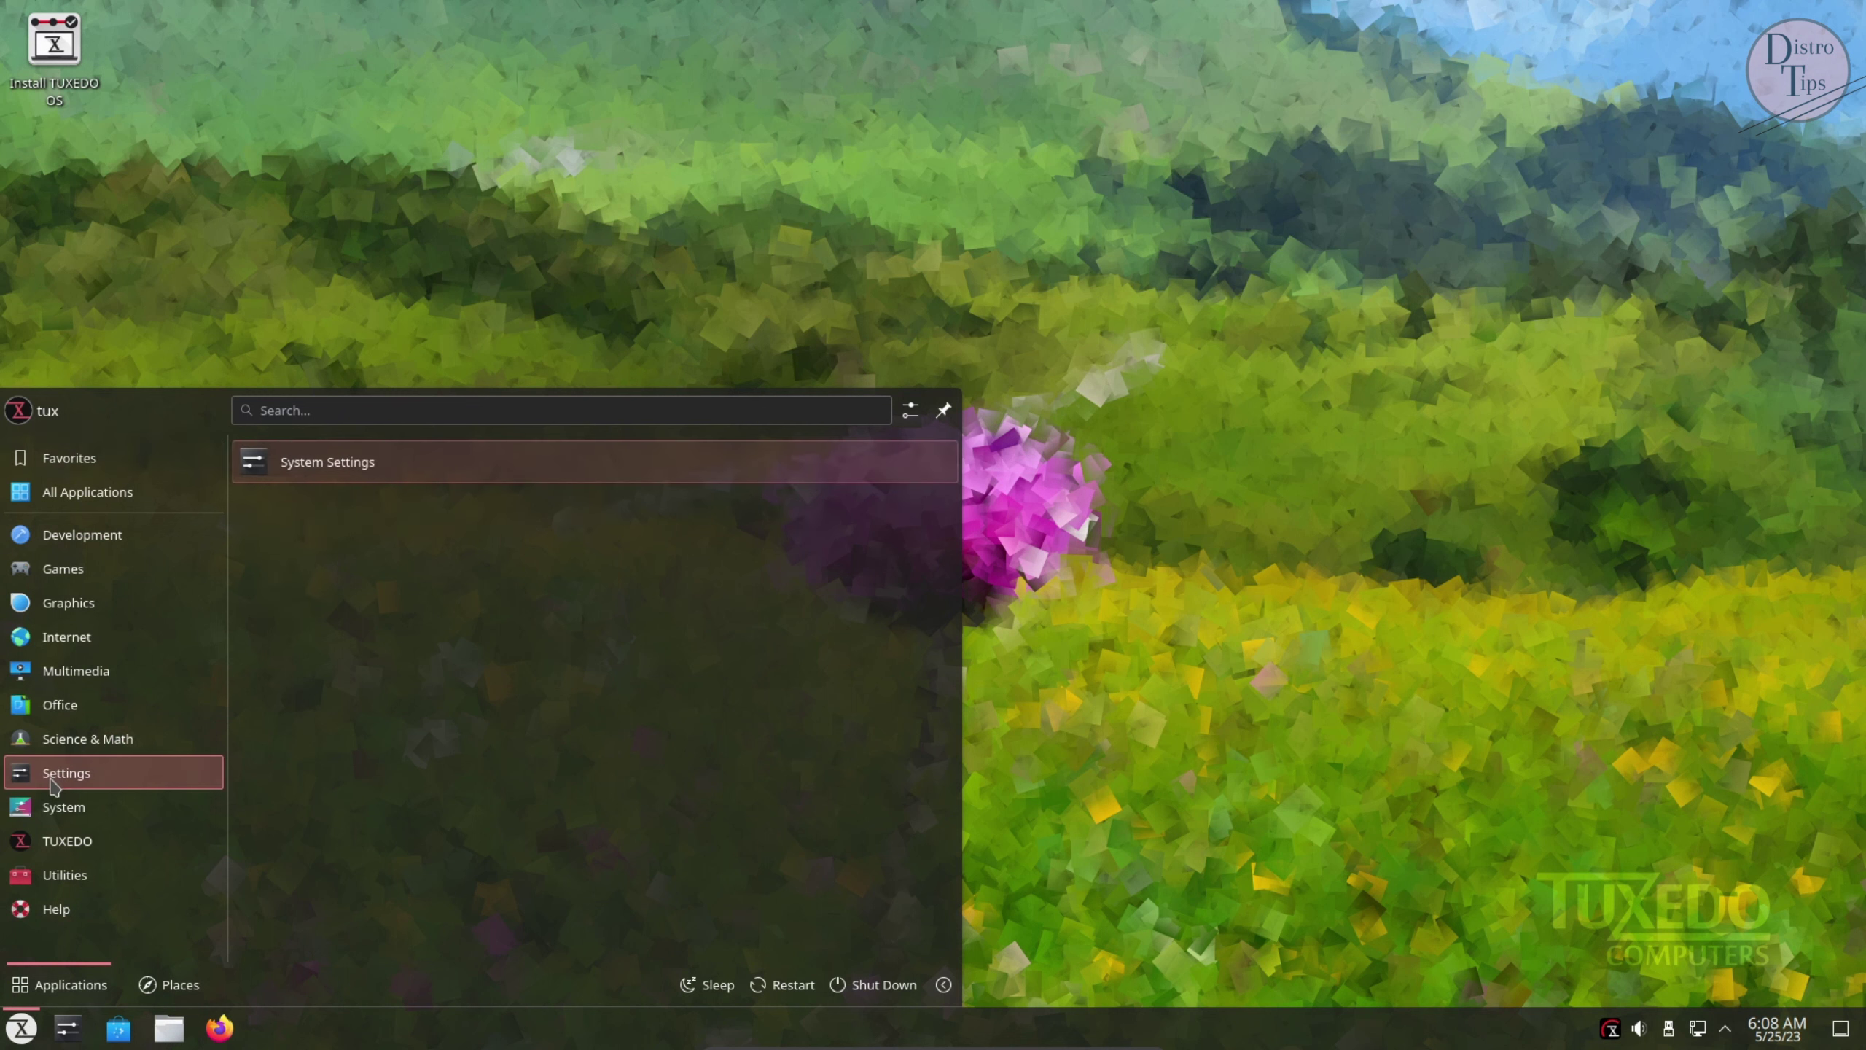
mouse_move(53, 819)
scroll(345, 779, down, 2)
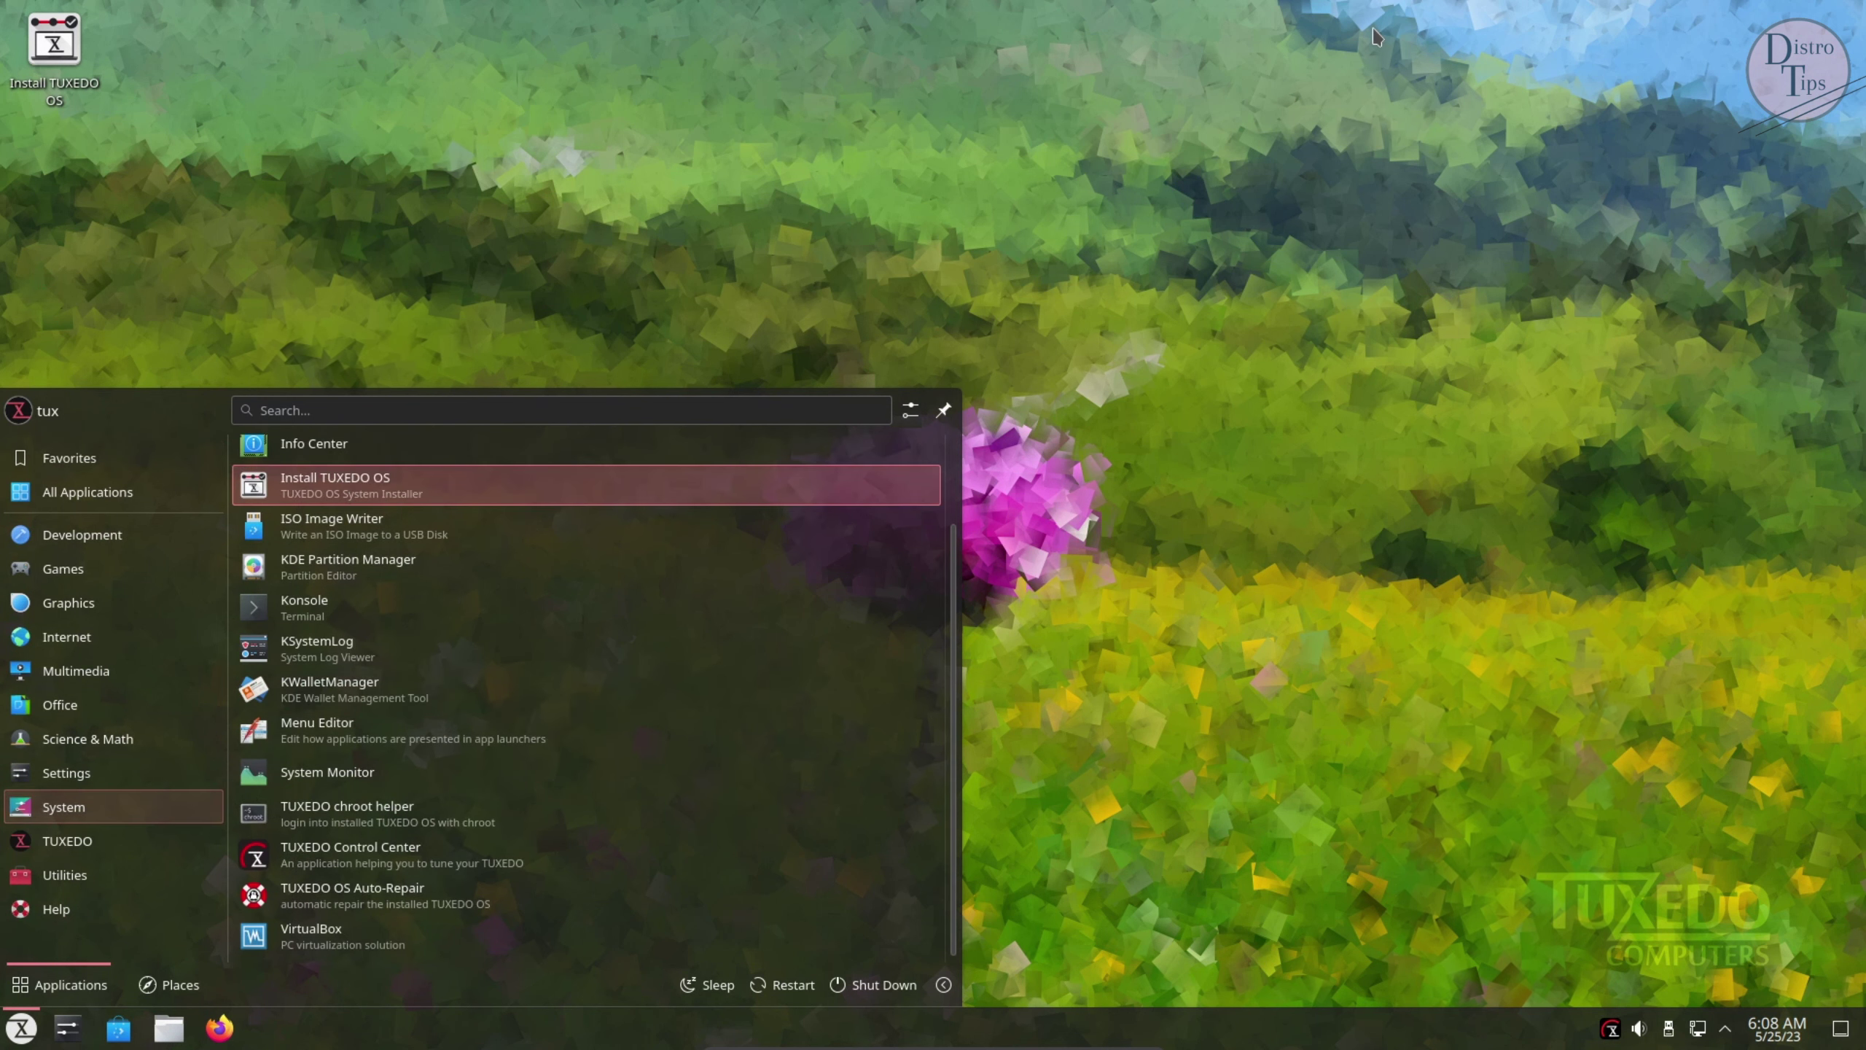
key(Return)
click(1110, 505)
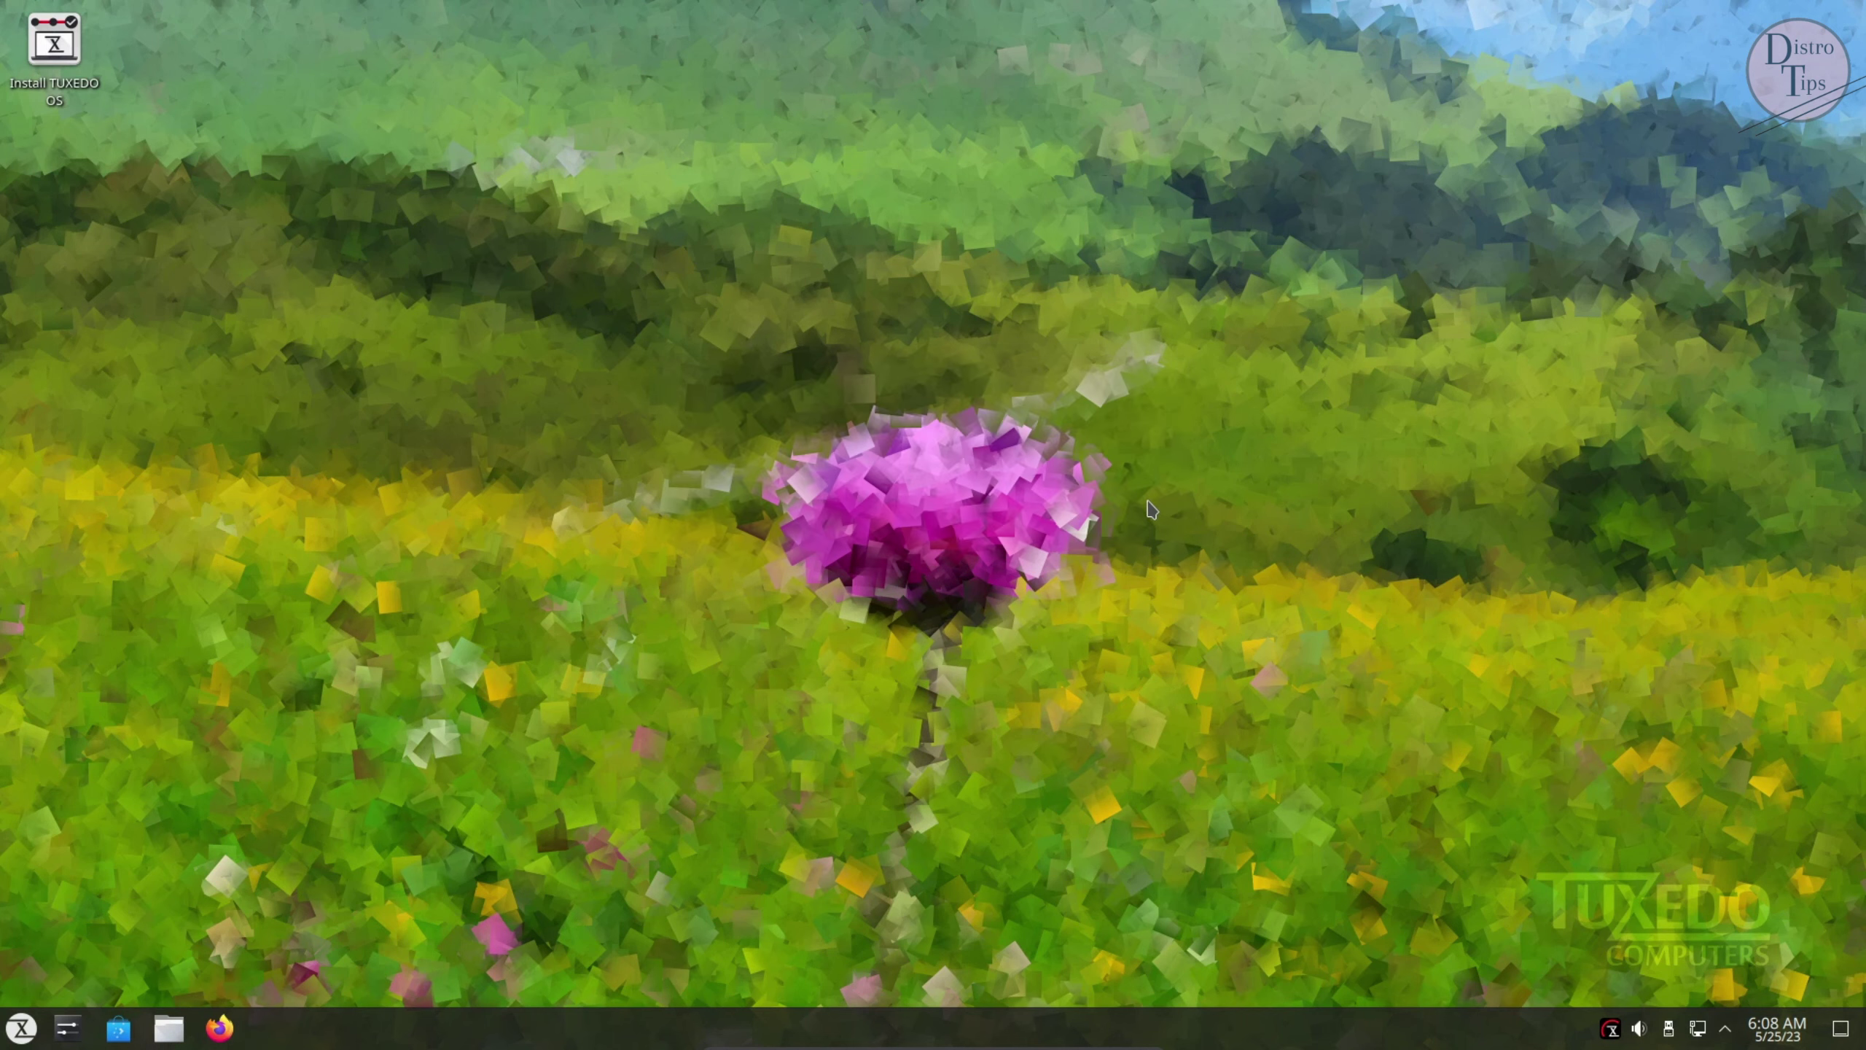
drag(927, 176, 847, 116)
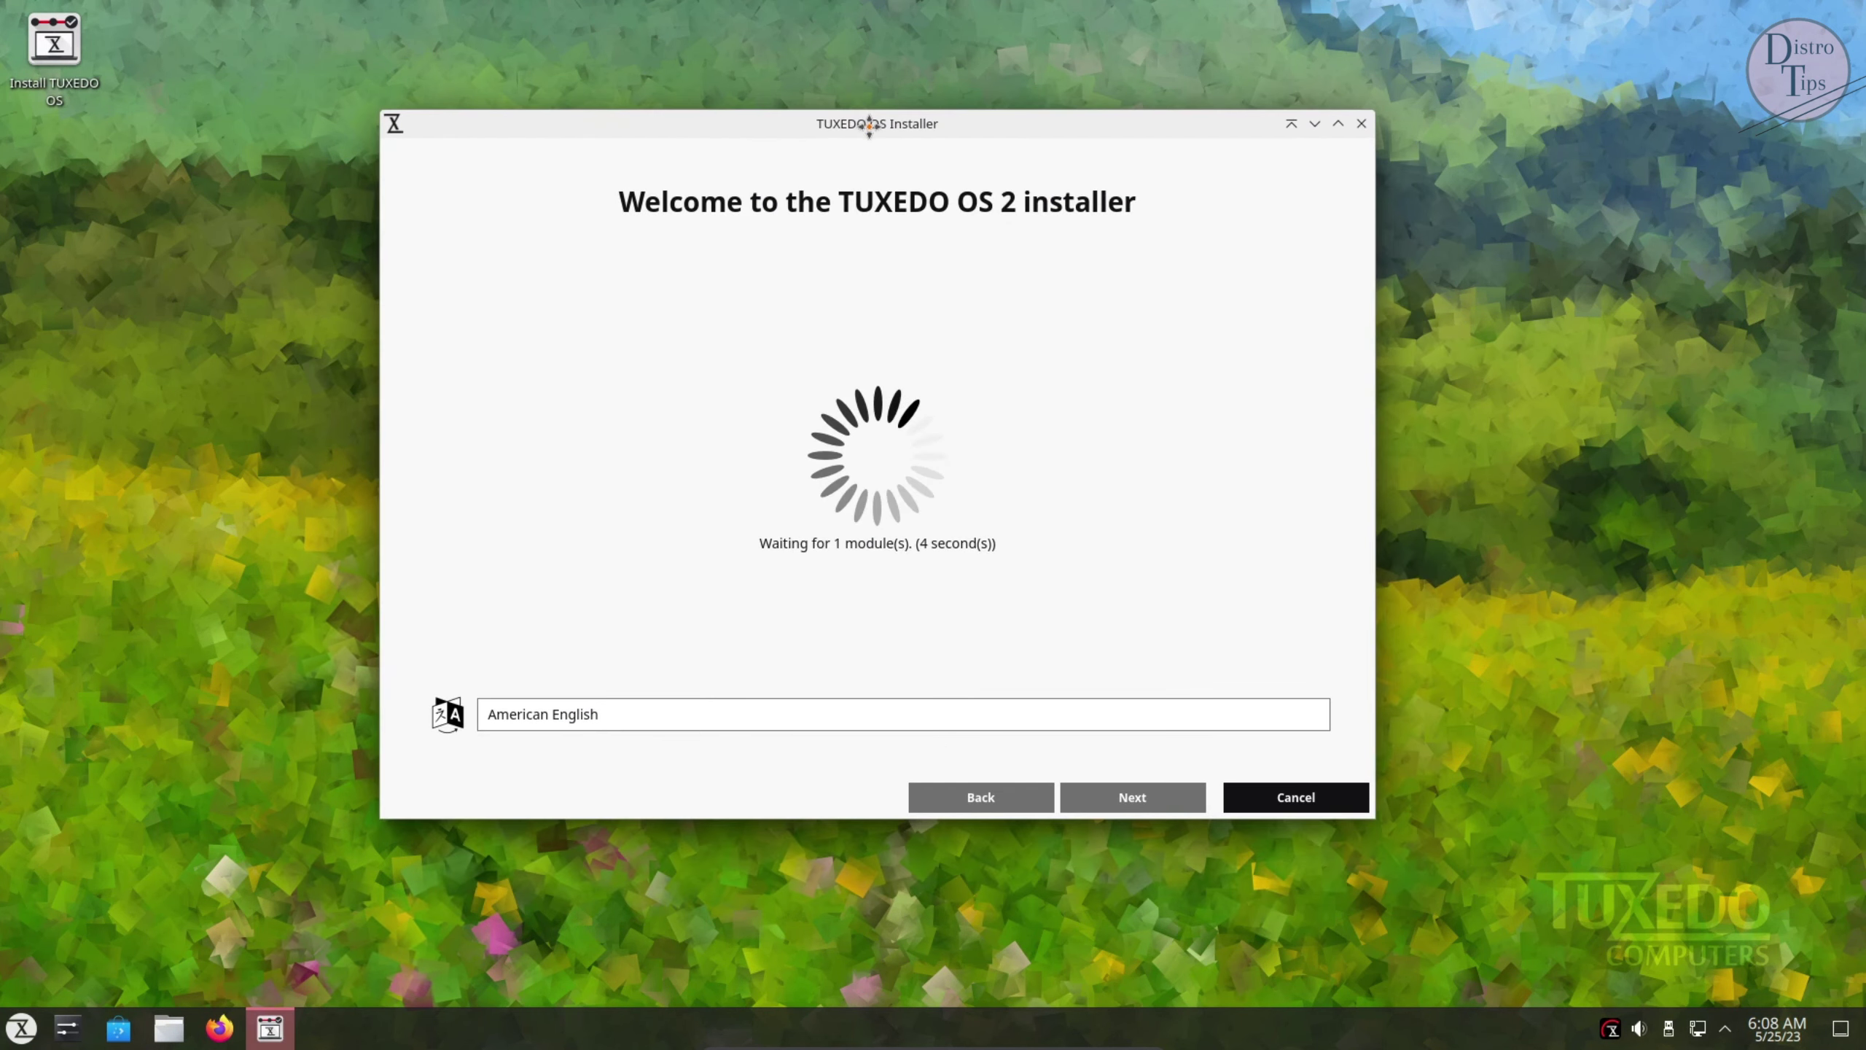
Proceed to partitioning, choose Erase disk for VBOX HARDDISK (/dev/sda), and continue to the user account page
click(1154, 799)
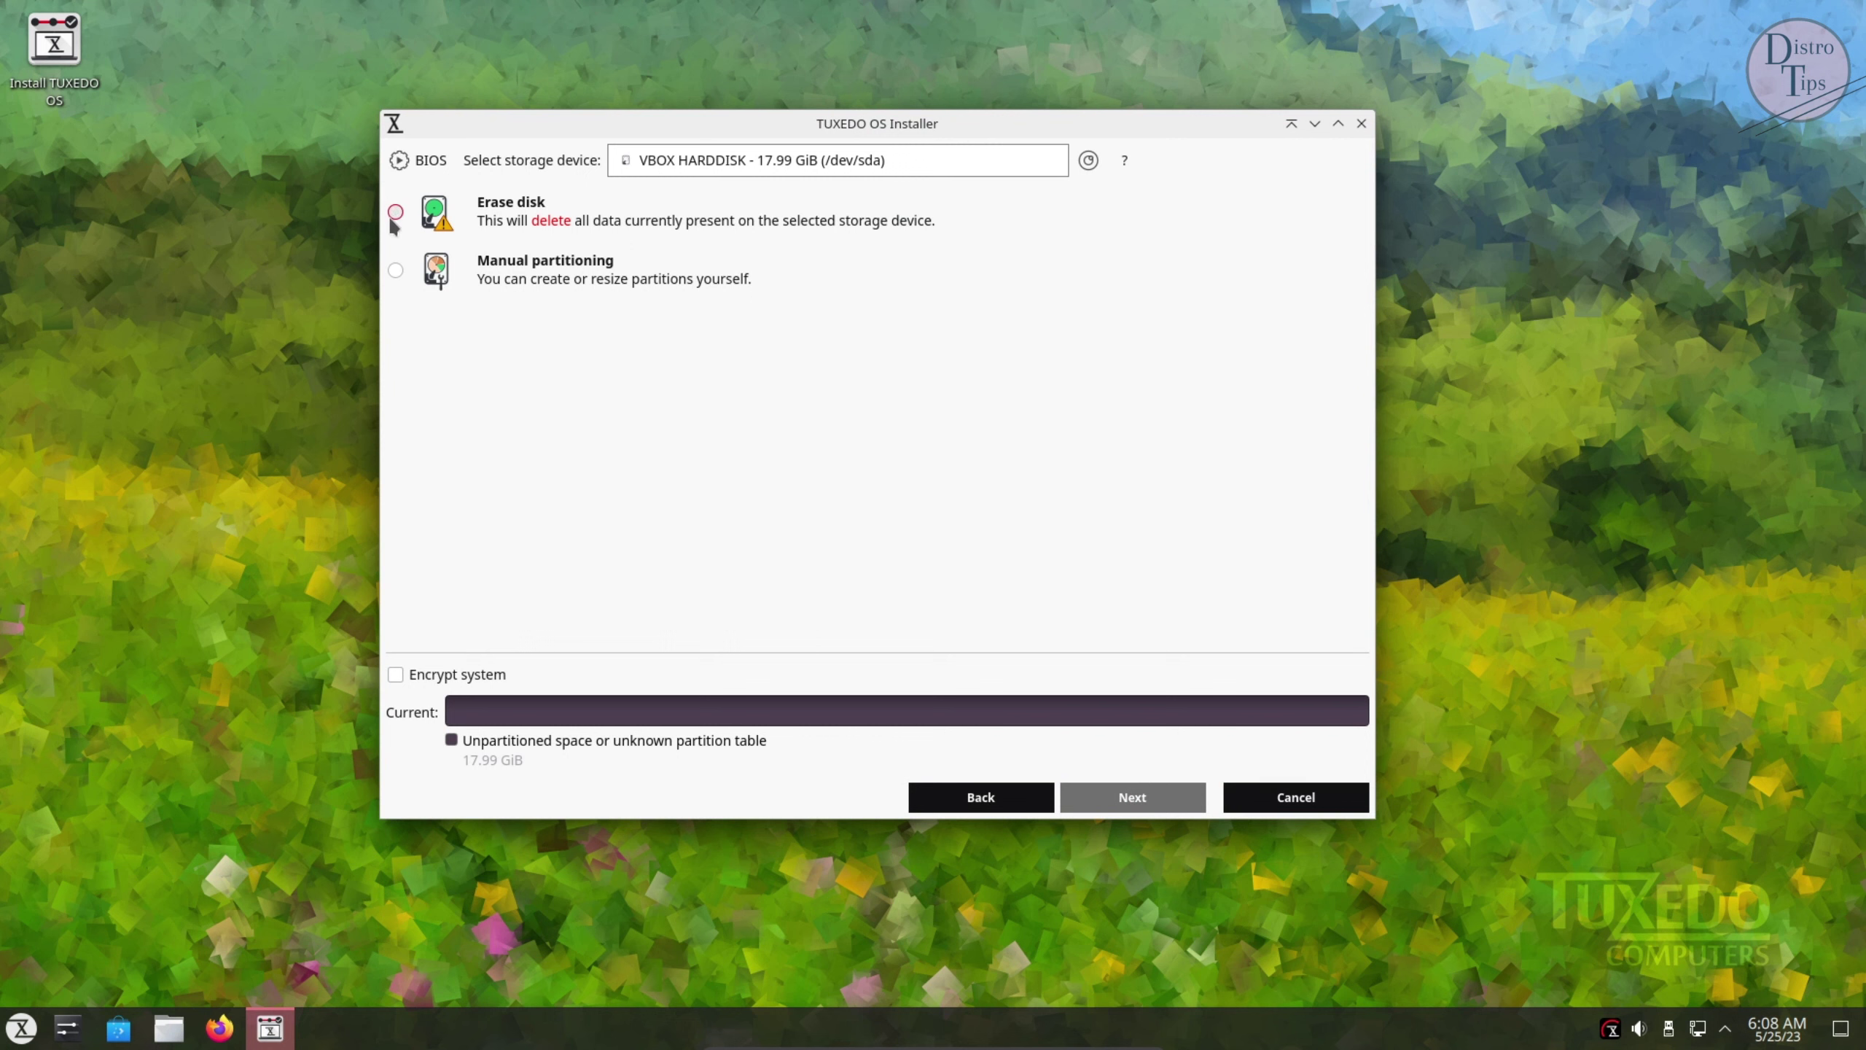
click(397, 212)
click(1137, 812)
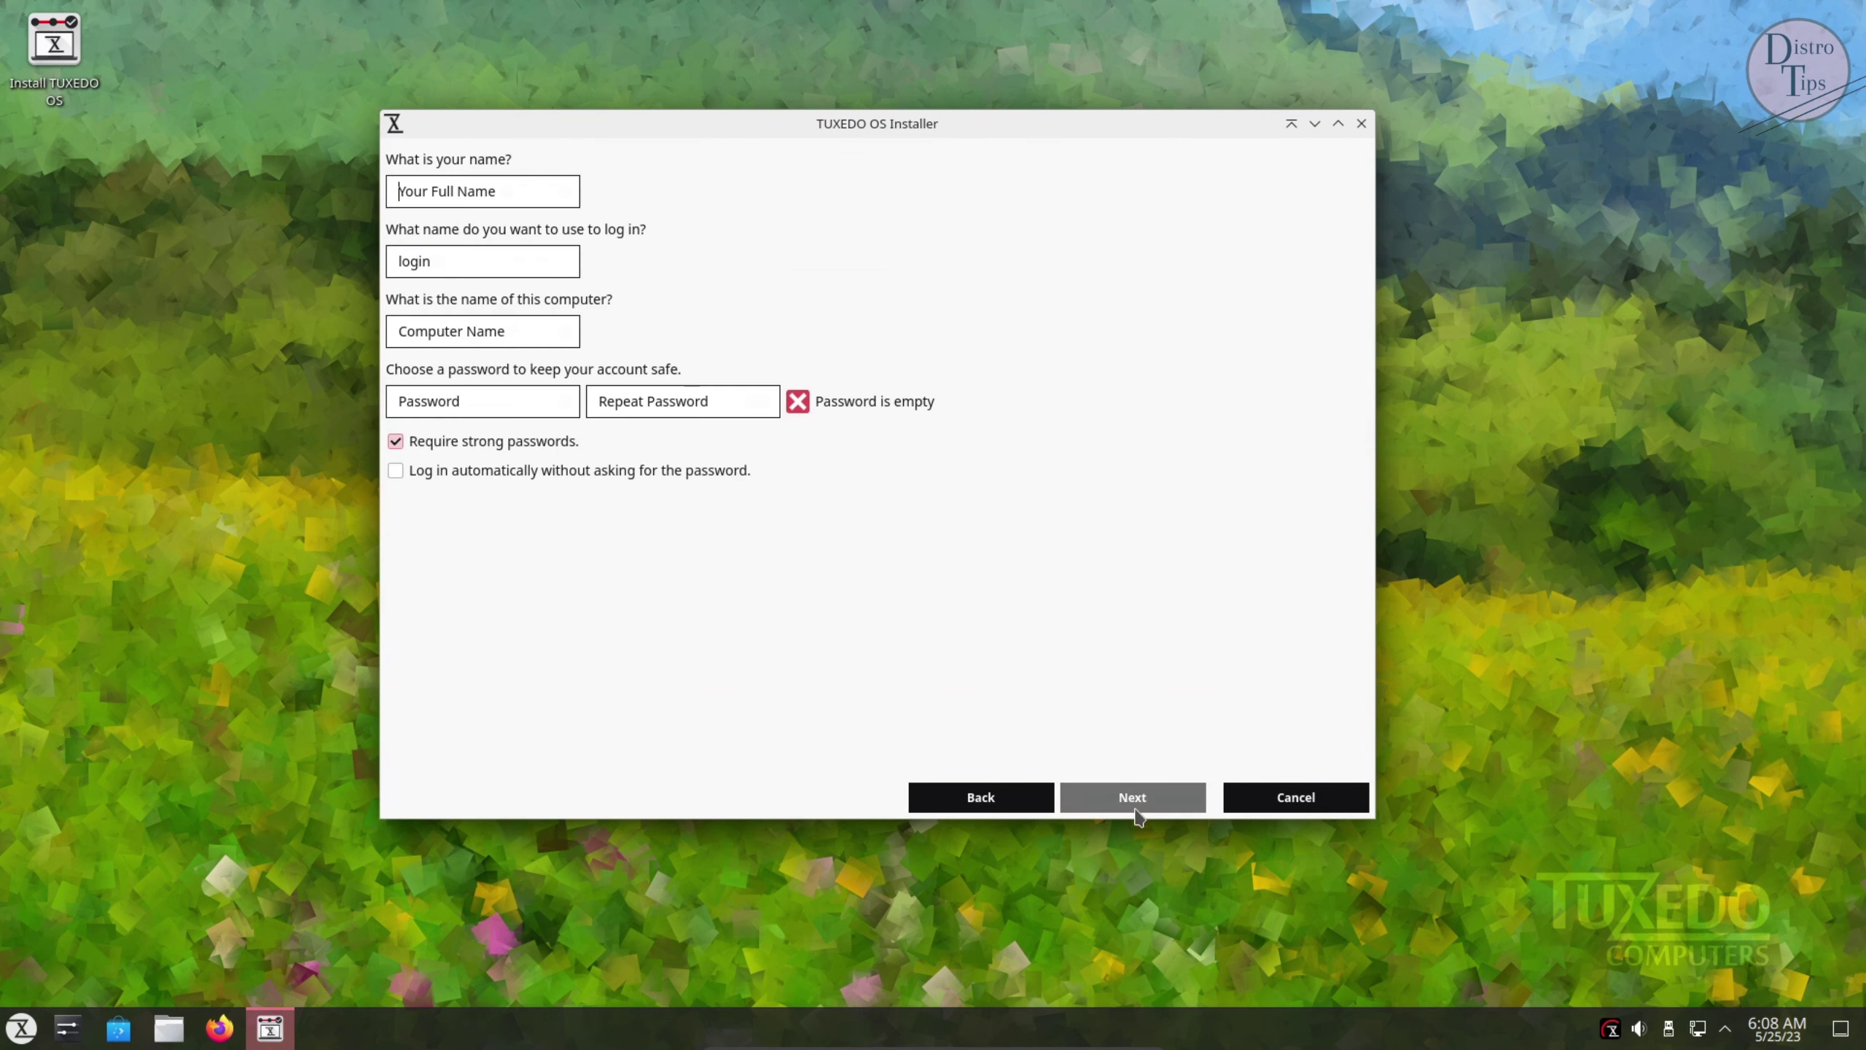
Enter distrotips as the user's name and fill in the account password and its repetition
text(distrotips)
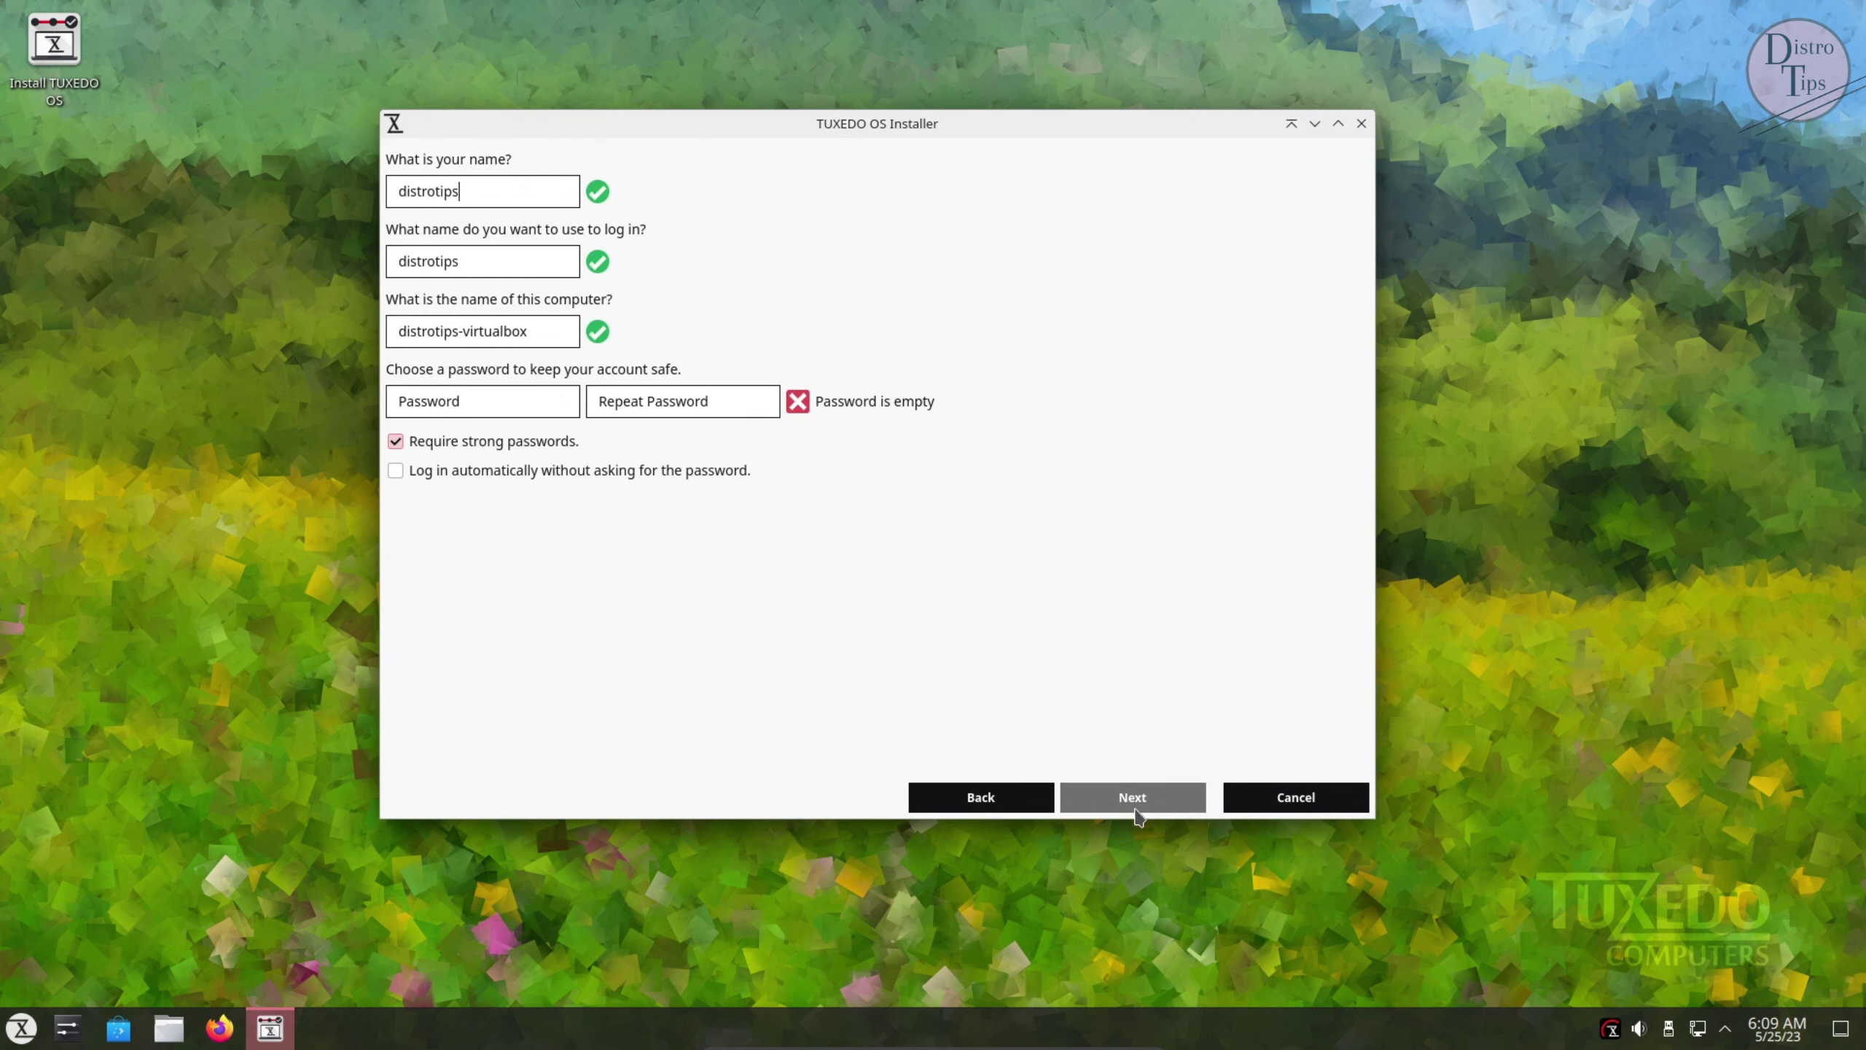
click(439, 395)
text(a)
click(662, 400)
text(a)
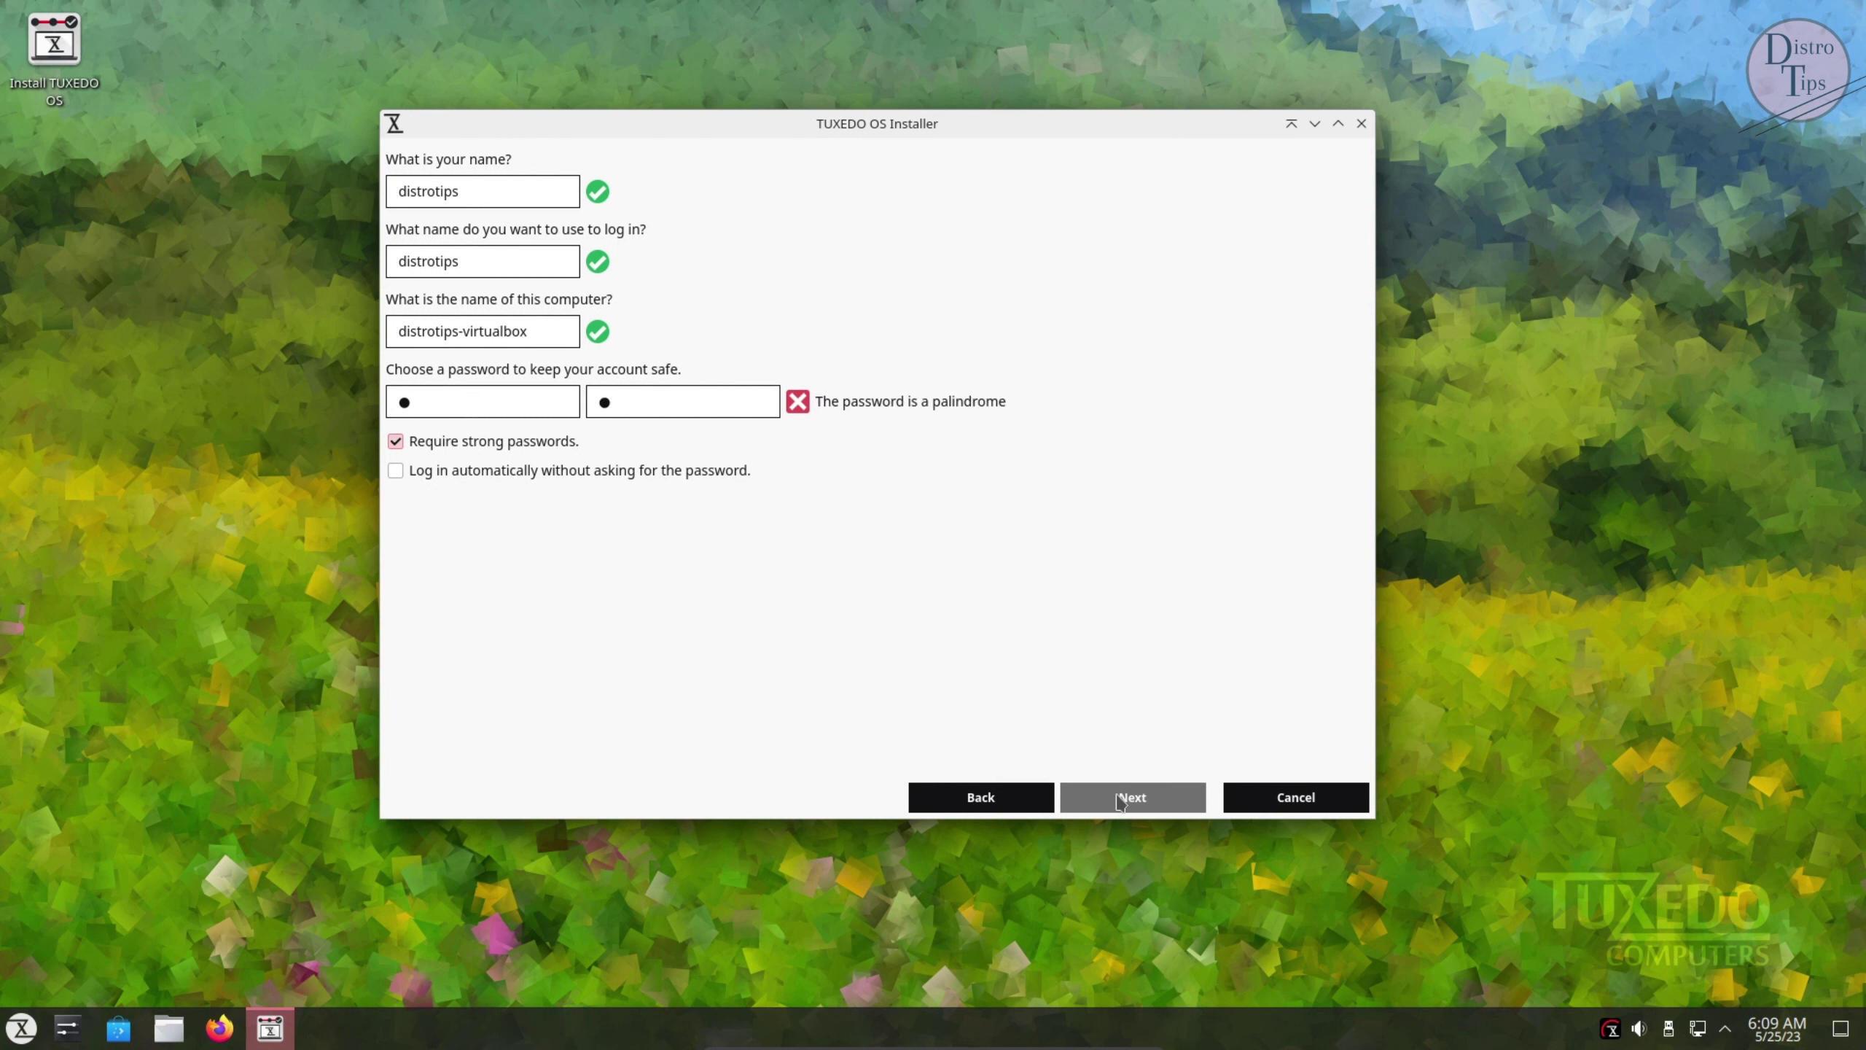
Try a longer account password in the password and repeat password fields
click(435, 405)
text(aaaaaa)
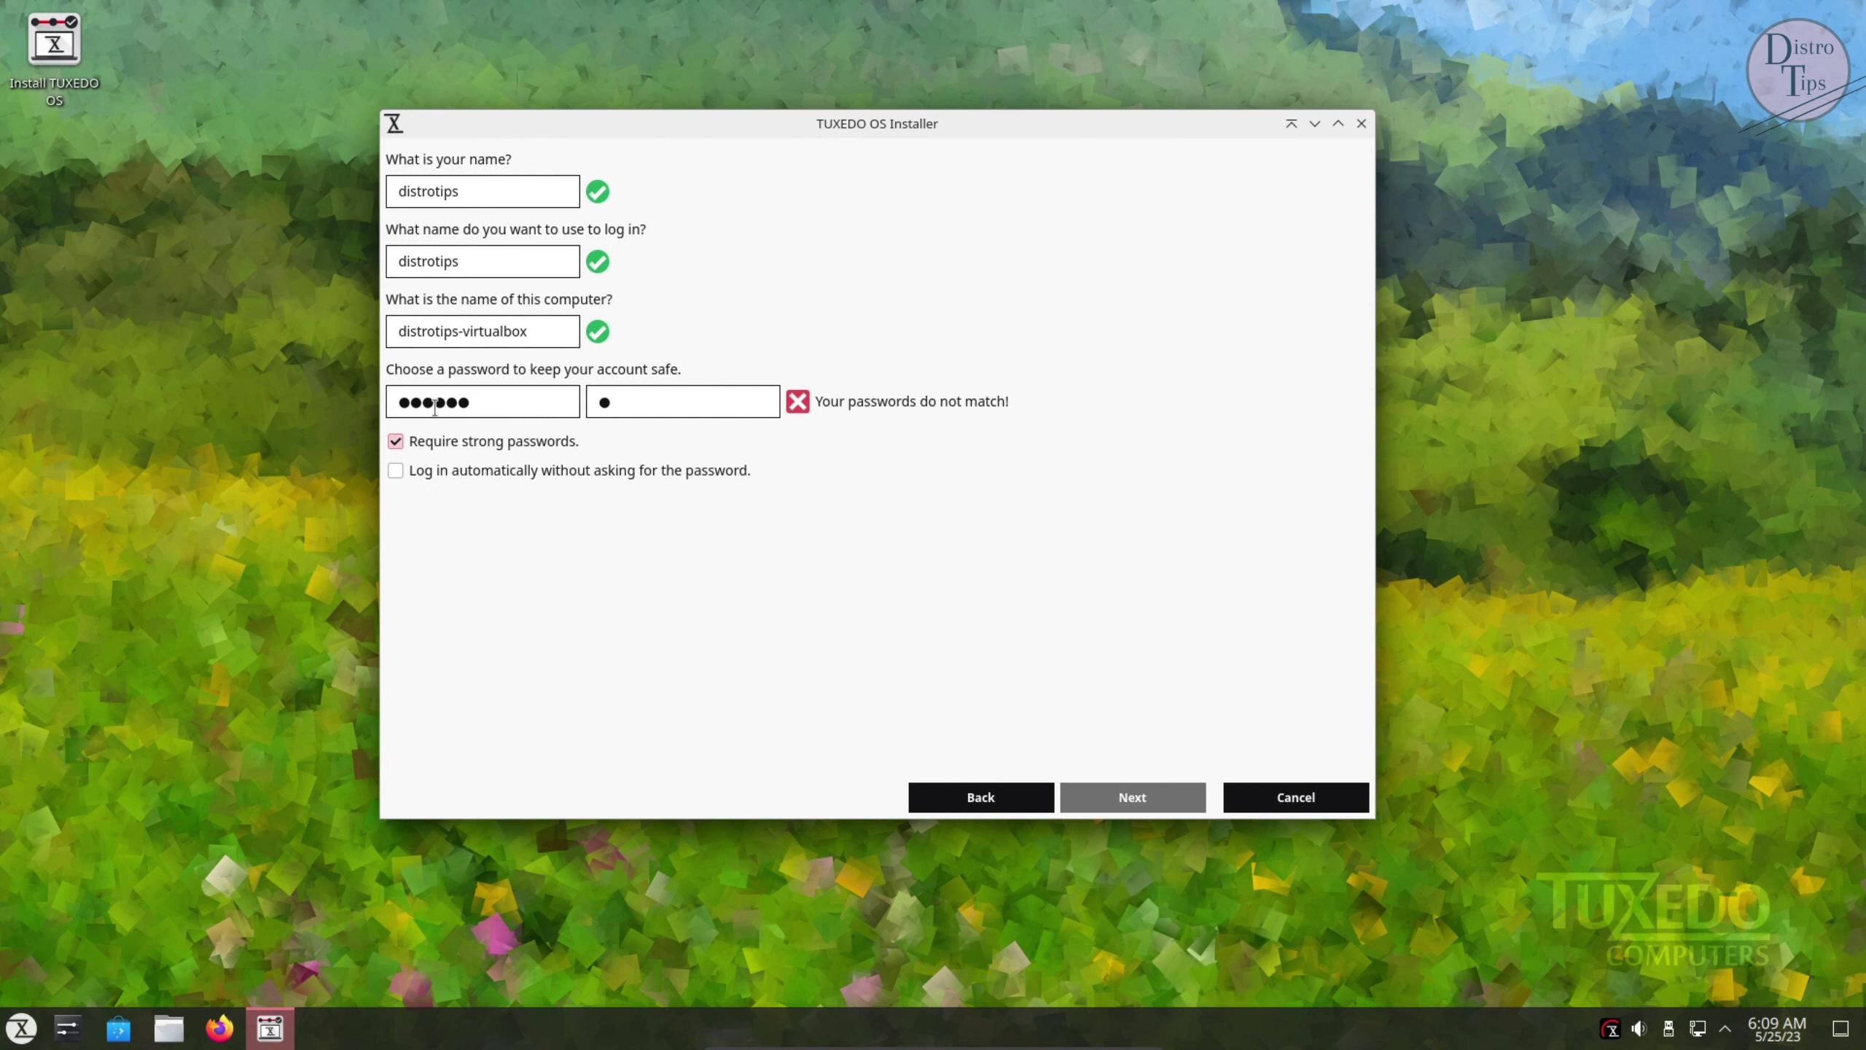
drag(469, 407, 414, 404)
text(aaaaaa)
Replace the account password and its repetition with a longer matching one, and continue to the installation summary
drag(535, 409, 350, 418)
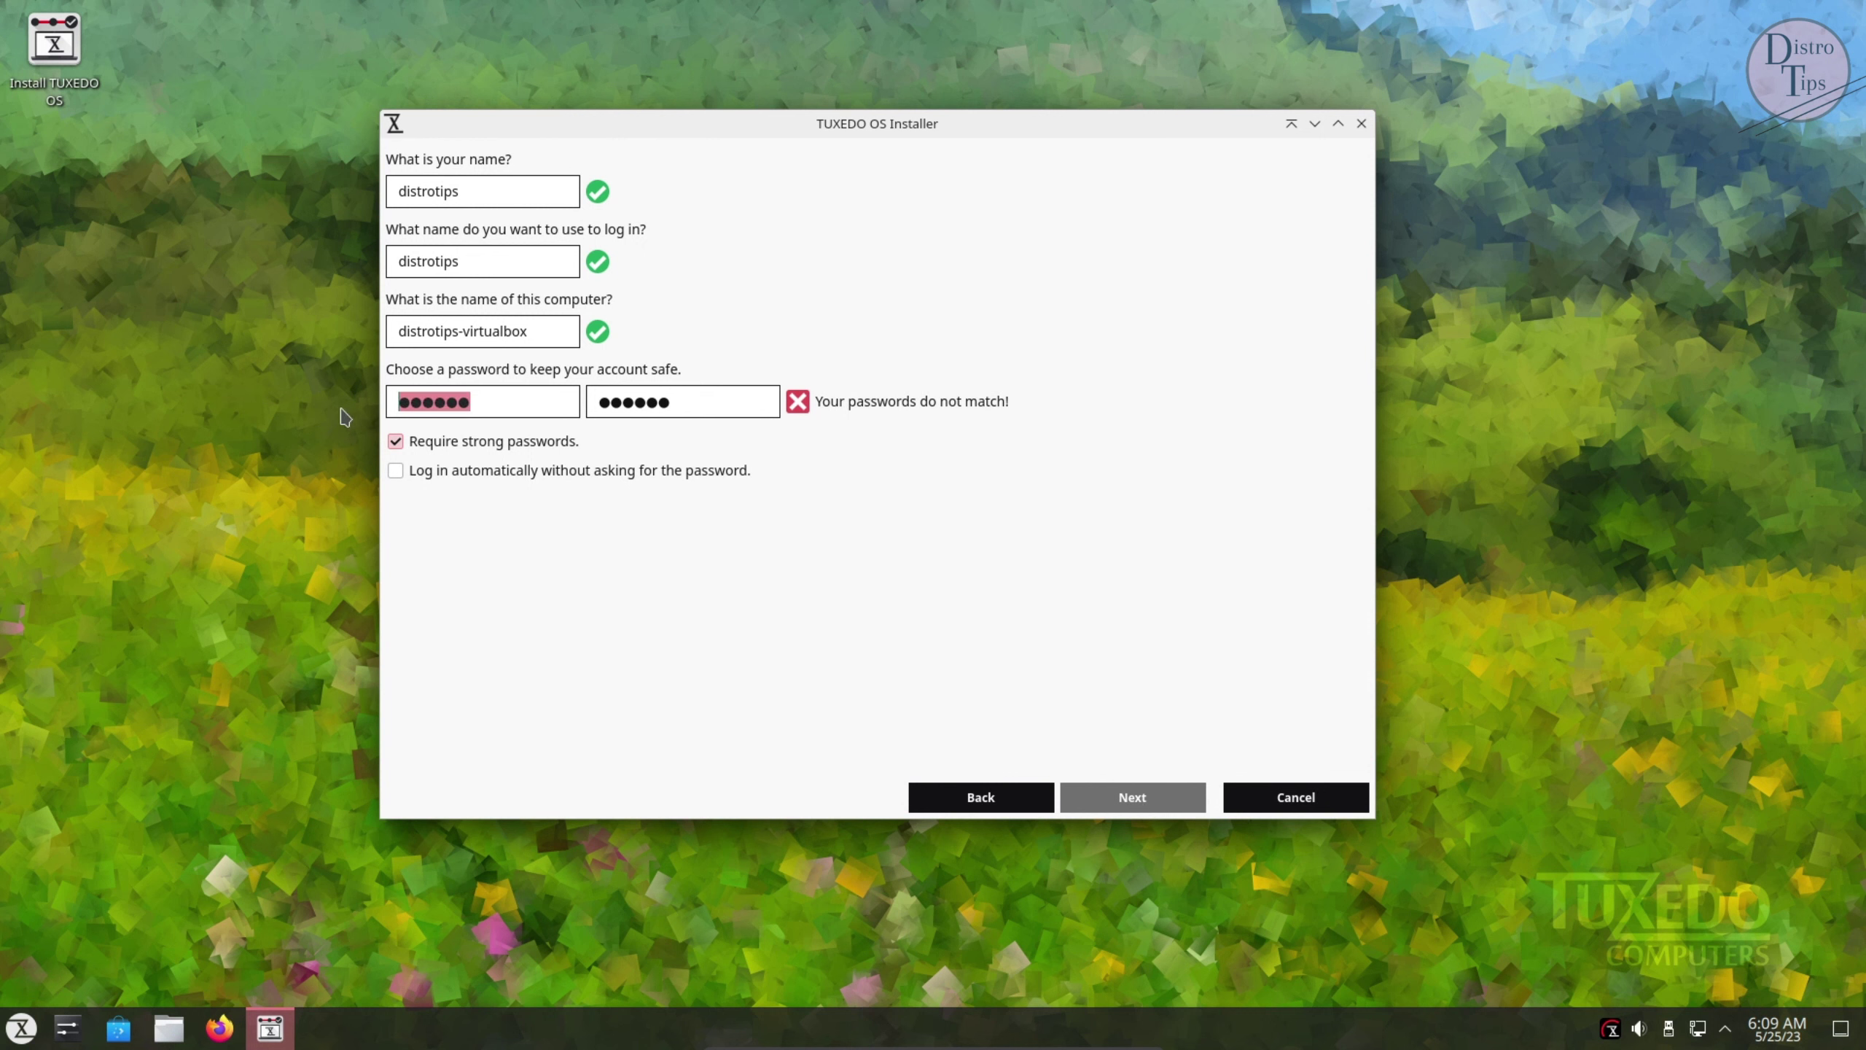
text(aaa)
drag(672, 401, 605, 402)
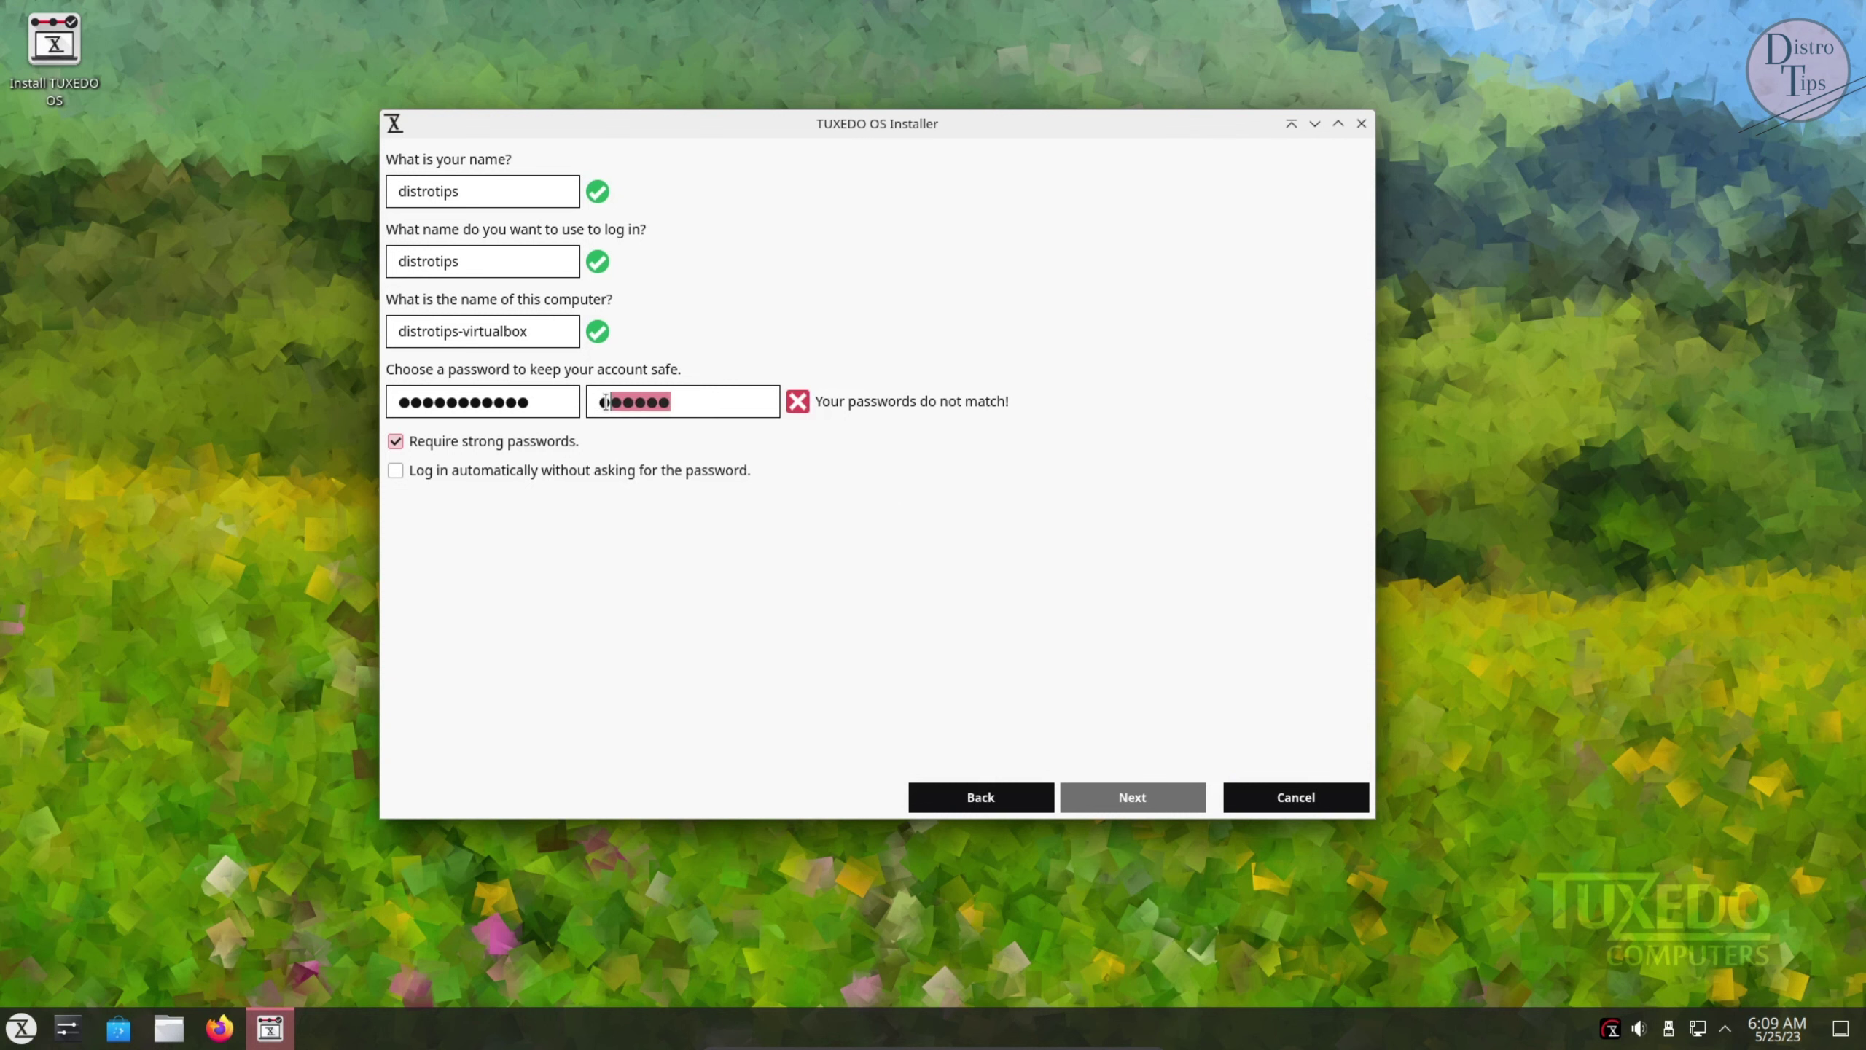
text(aaaaaaaaaaa)
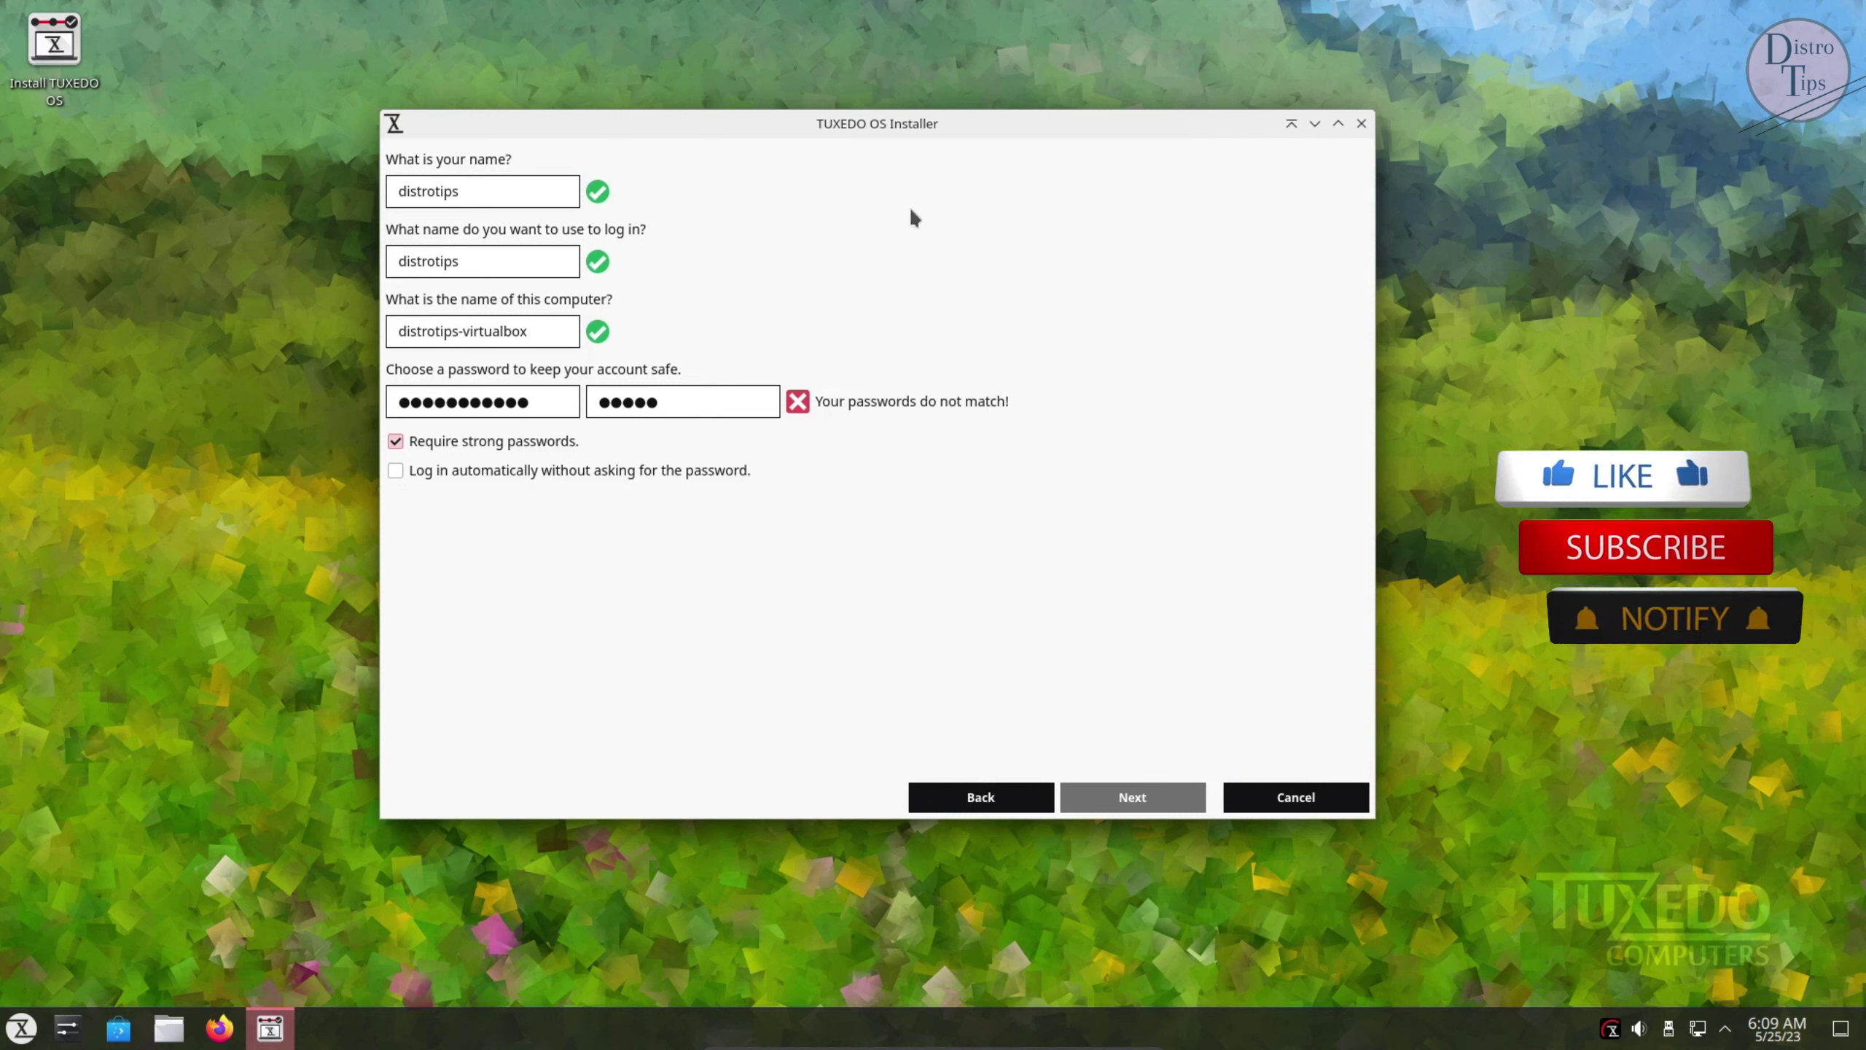
text(a)
click(1146, 800)
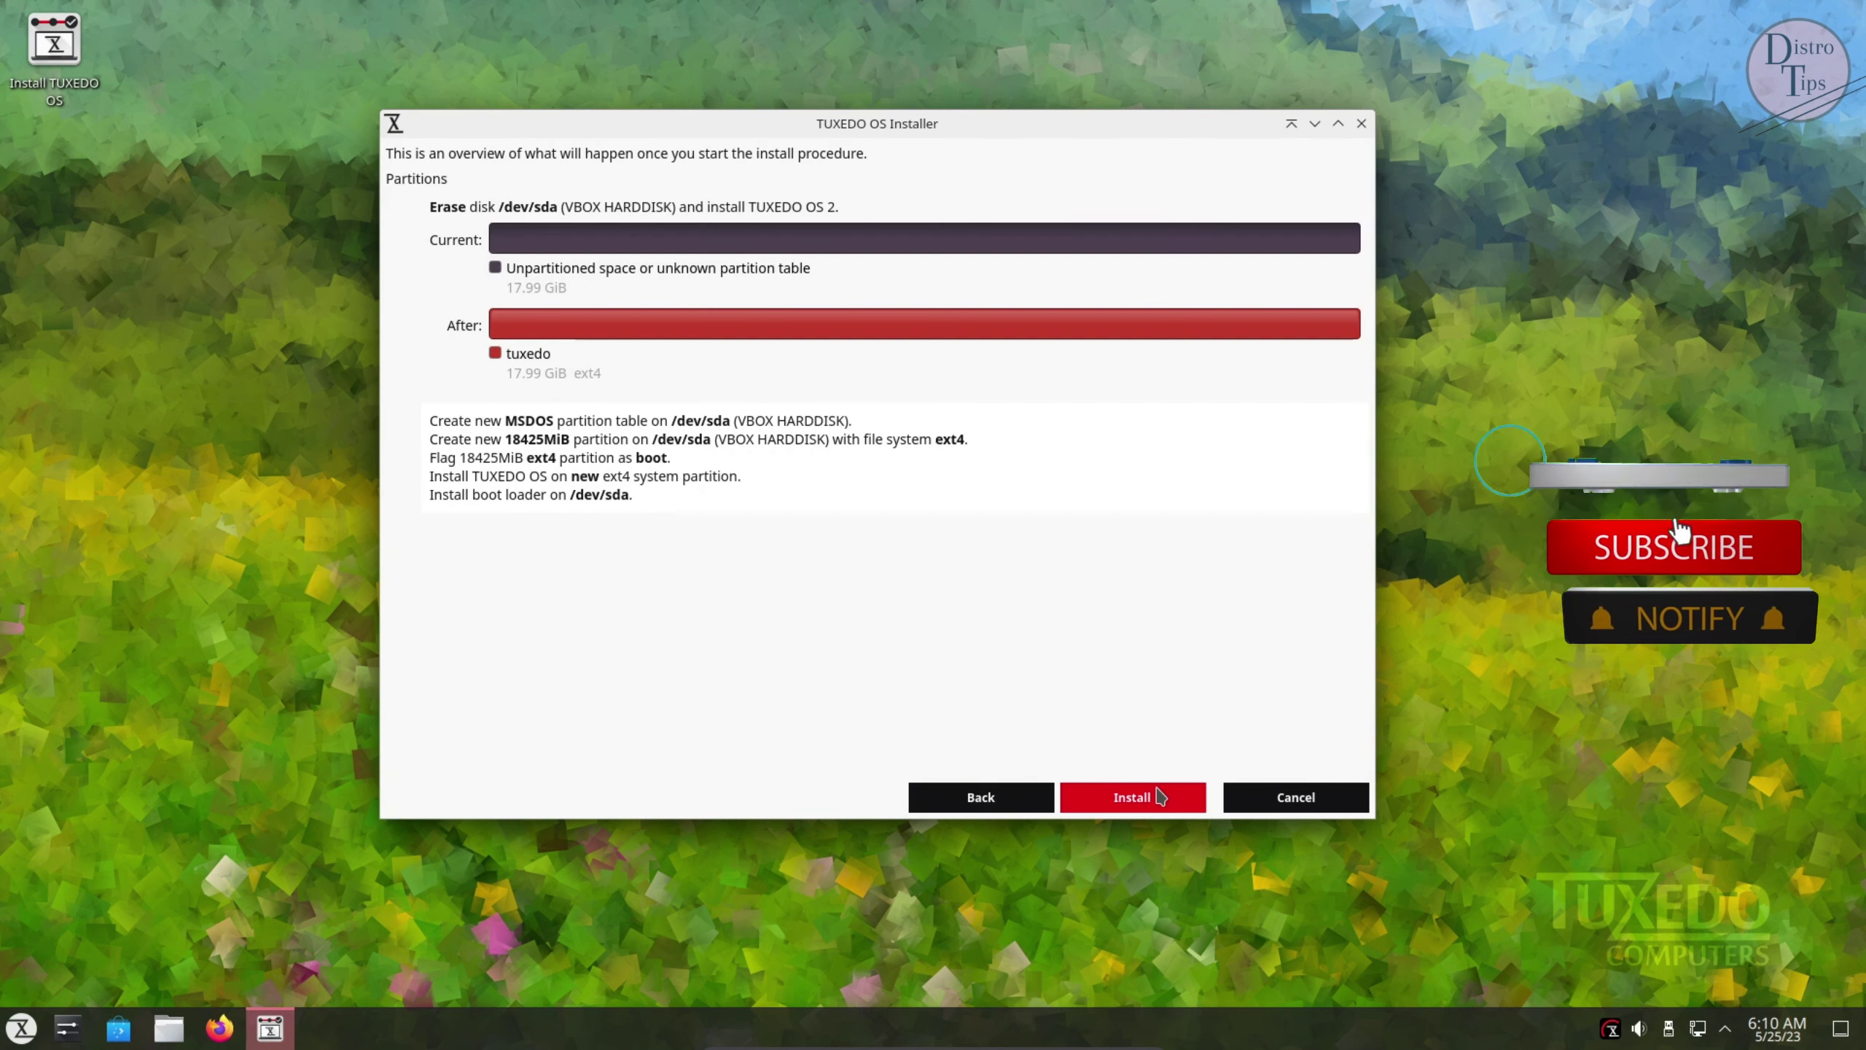
Start and confirm the TUXEDO OS installation, and cancel it while the partition is being created
click(1135, 798)
click(882, 474)
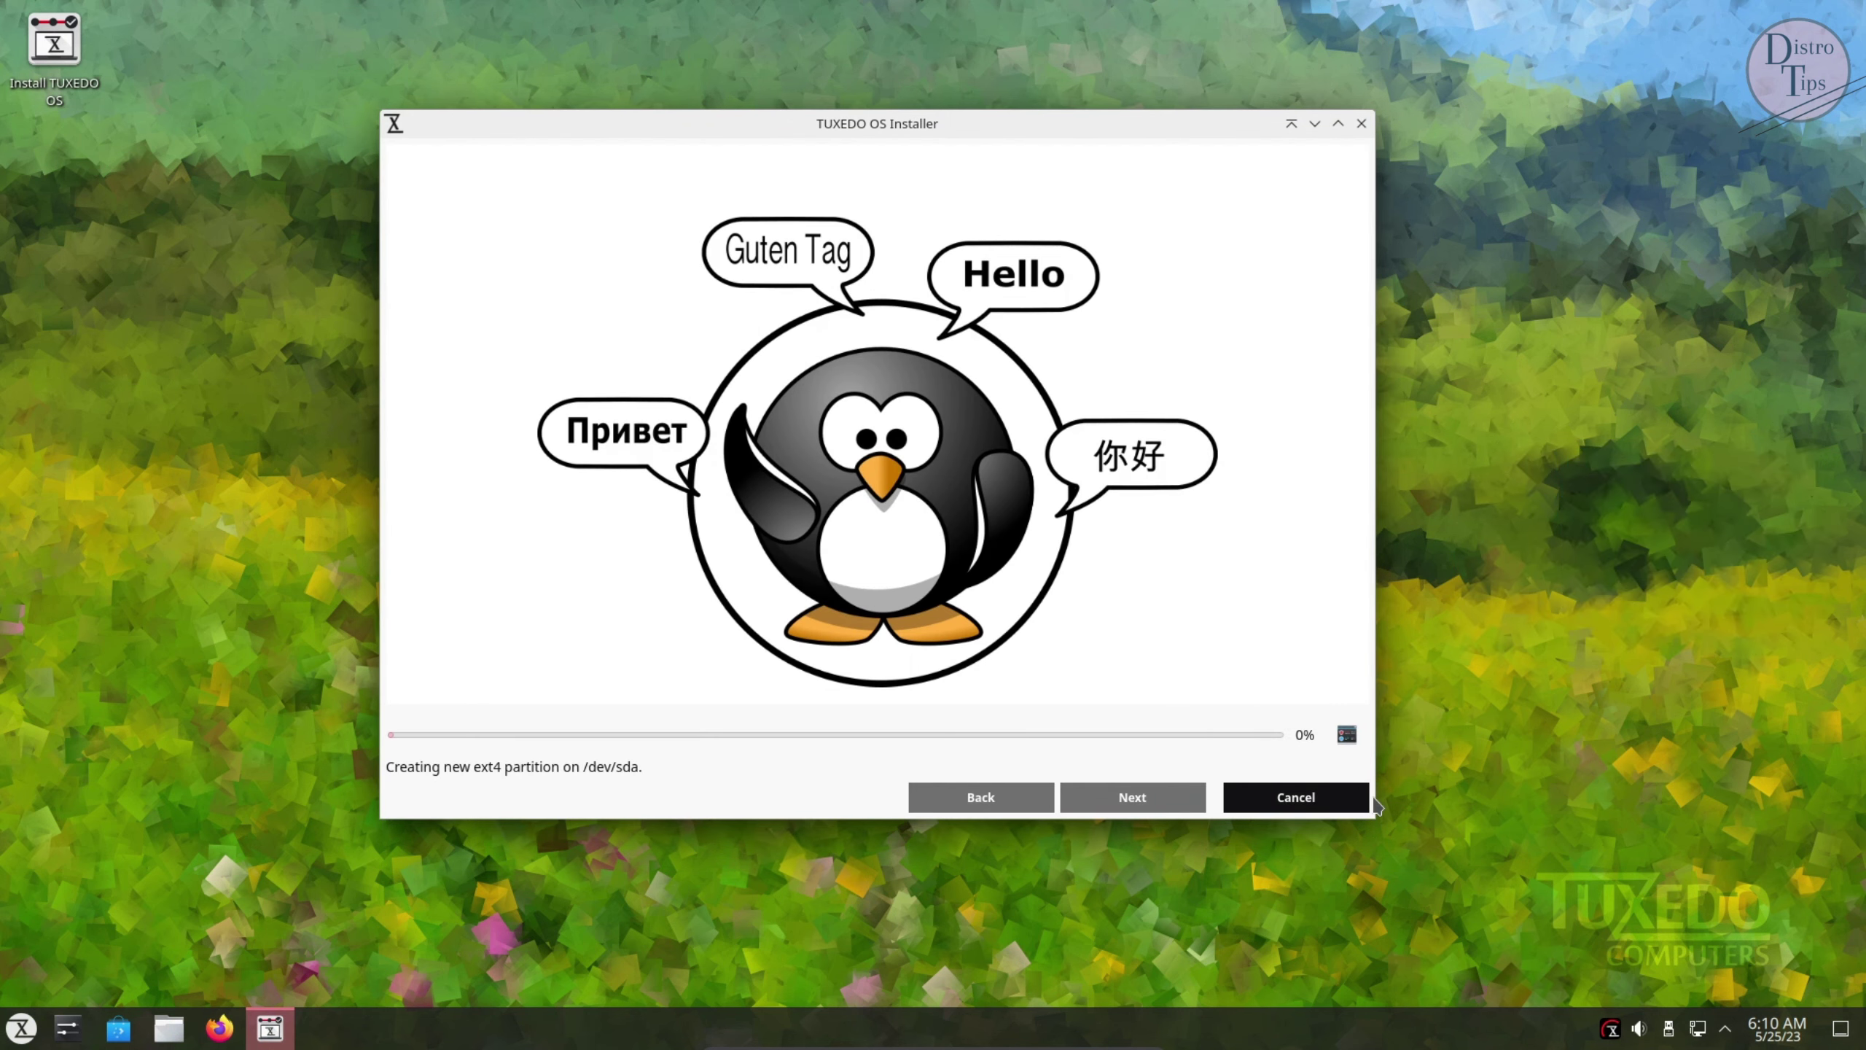
click(1313, 800)
click(850, 474)
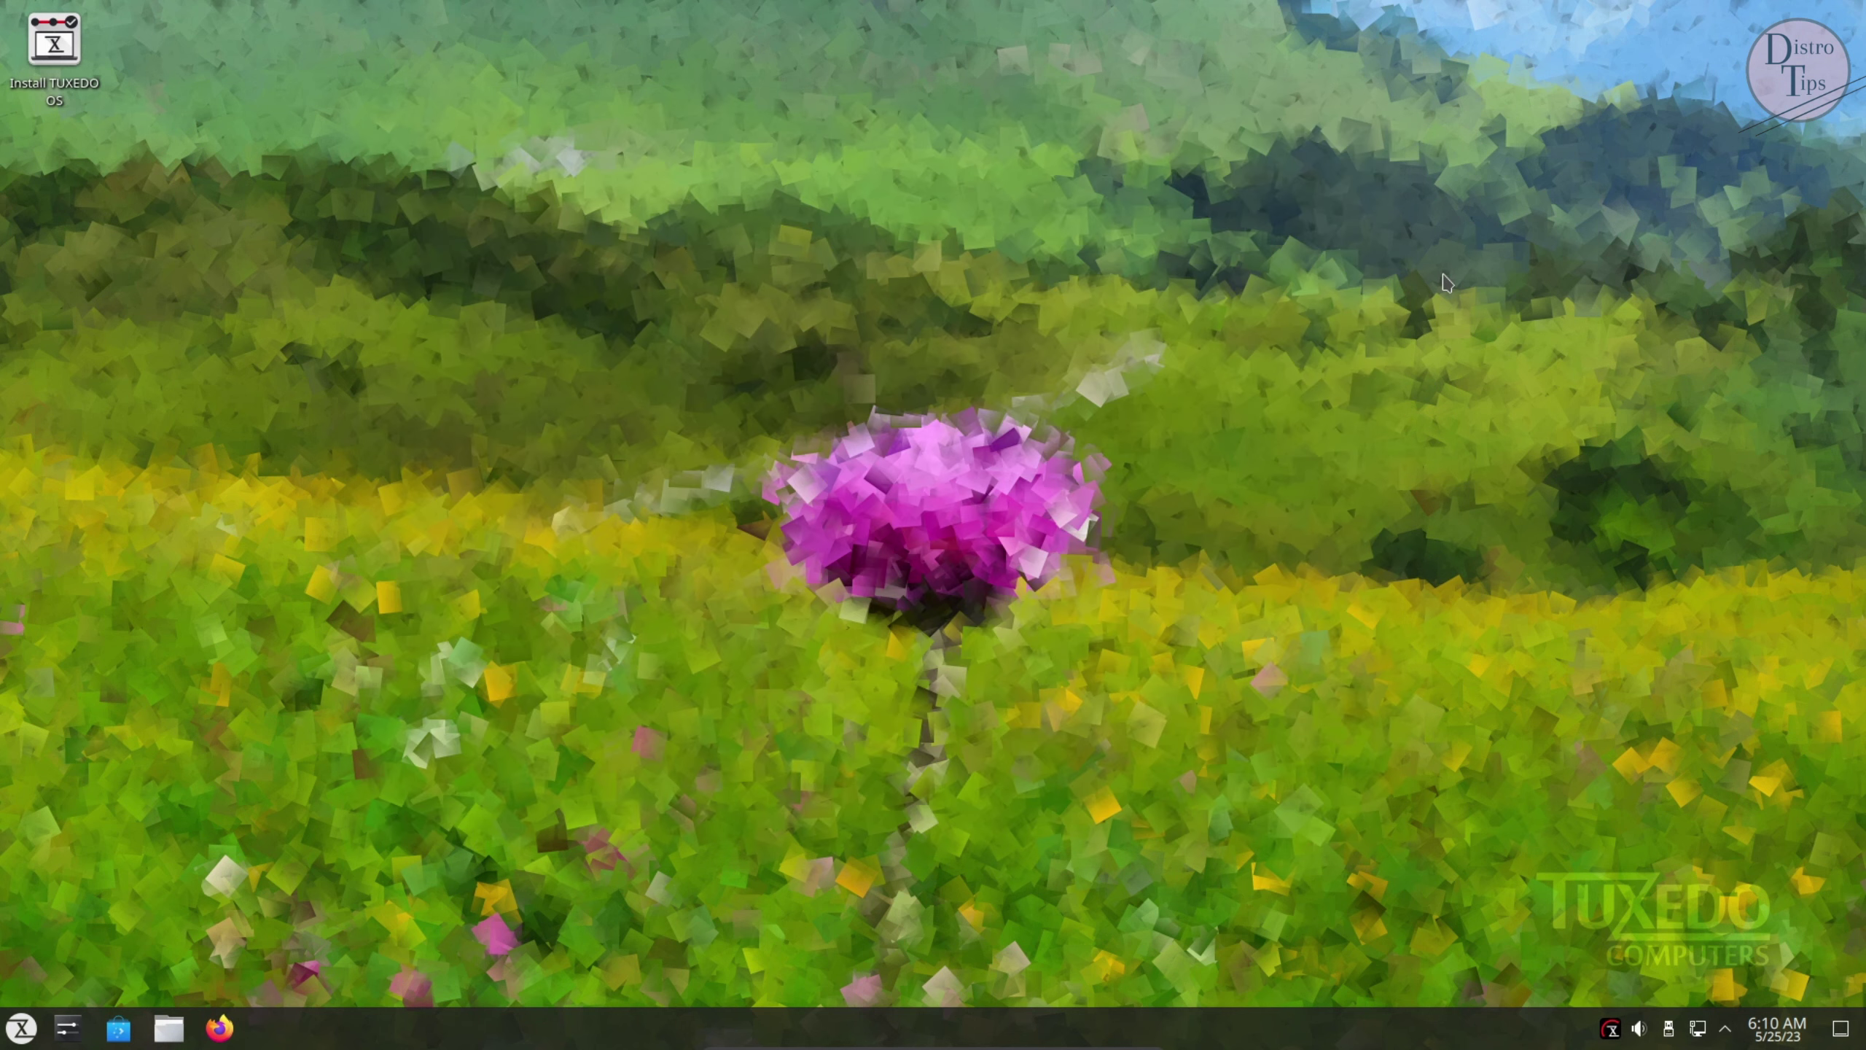